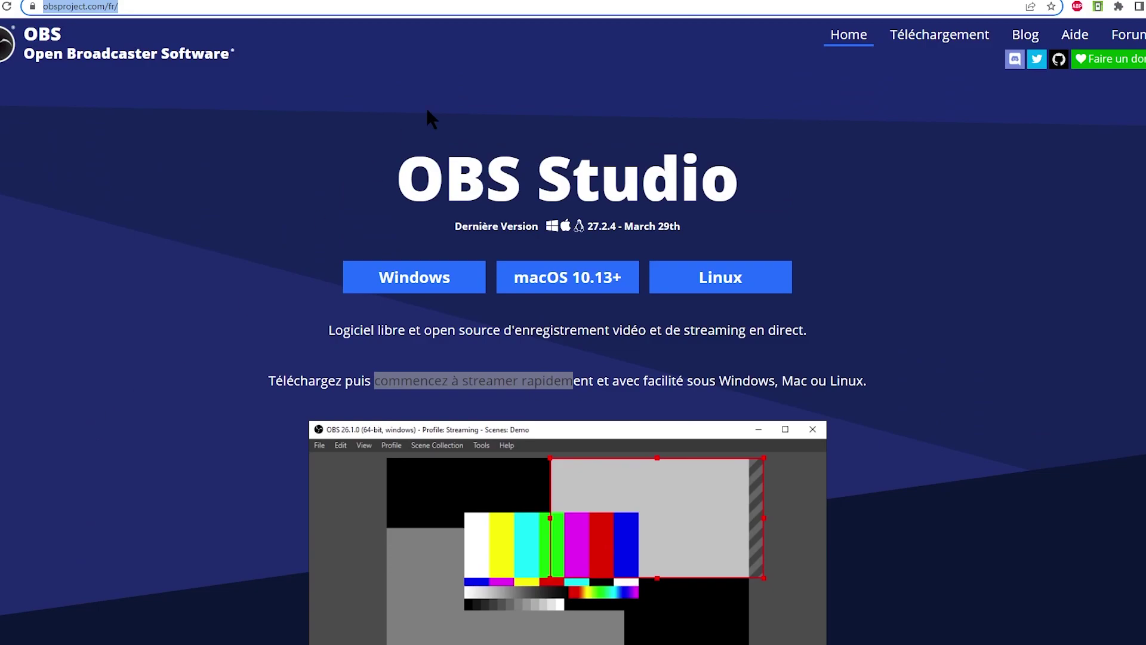
# Download the Windows OBS Studio installer from obsproject.com.
pyautogui.click(431, 285)
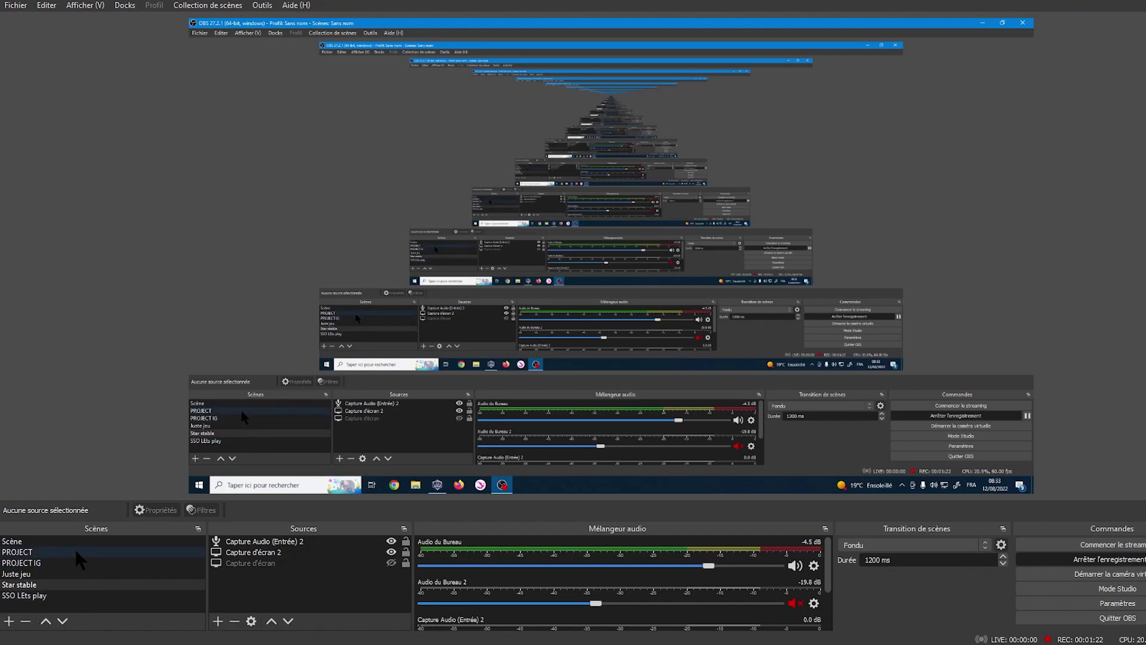
# Create a new OBS scene named VIDEO SSO in the Scènes list.
pyautogui.click(9, 622)
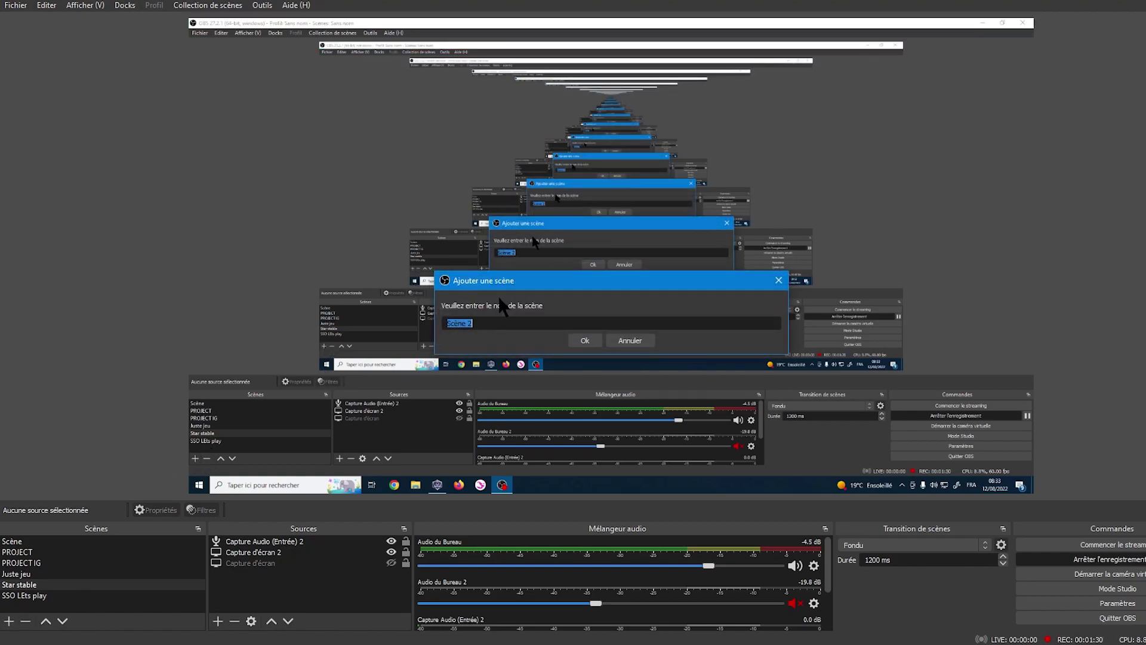
pyautogui.click(455, 326)
pyautogui.press('BackSpace')
pyautogui.write(':')
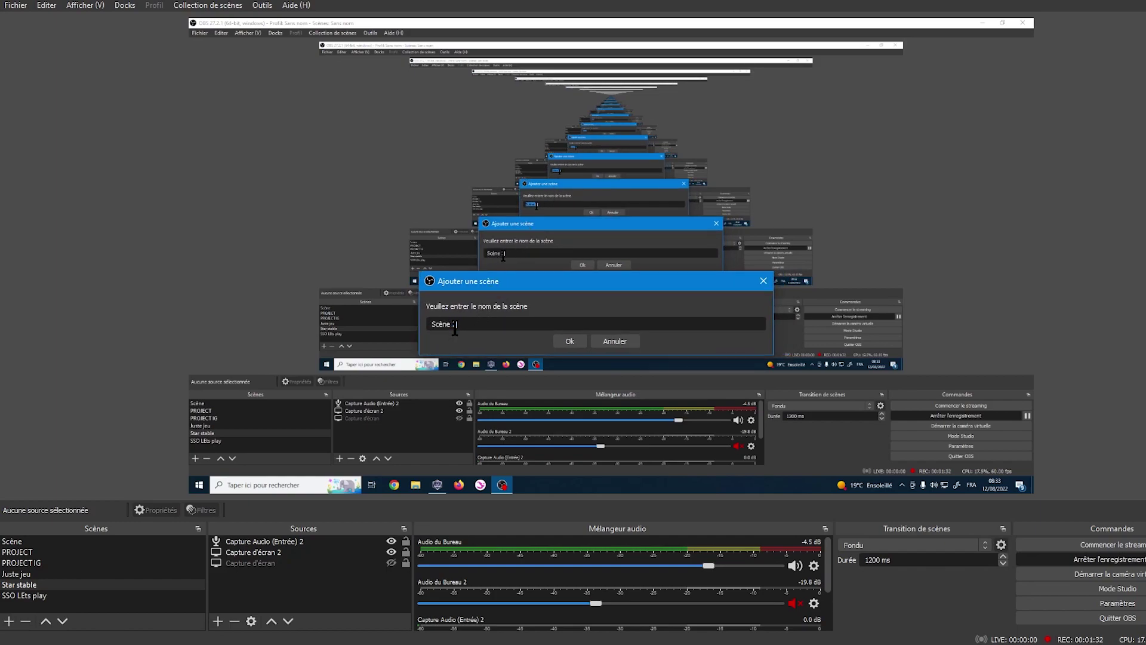
pyautogui.moveTo(455, 326); pyautogui.dragTo(440, 325)
pyautogui.write('VIDEO SSO')
pyautogui.click(570, 341)
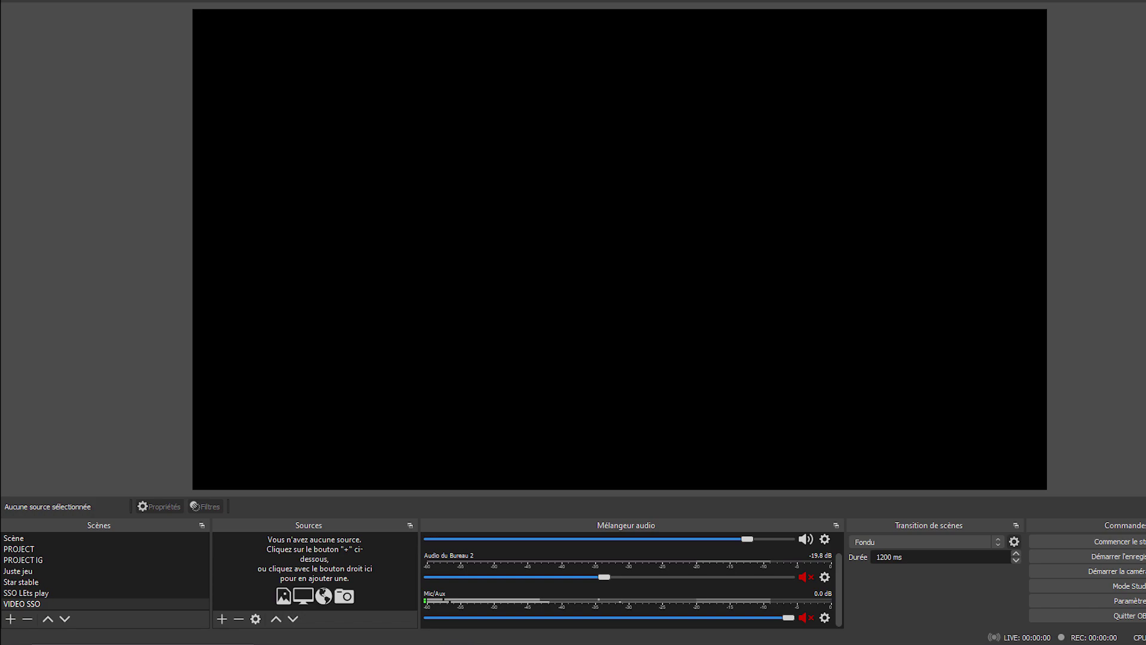
# Add a Capture d'écran source named Ecran sso using Automatique capture and Écran 1.
pyautogui.click(221, 619)
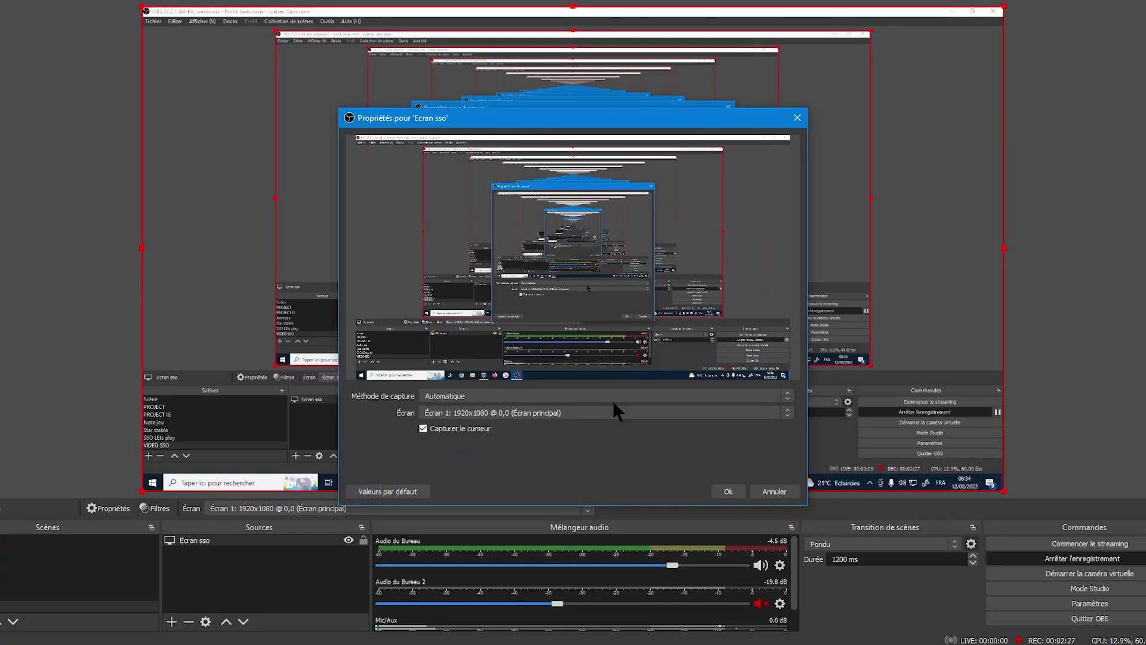
pyautogui.click(514, 397)
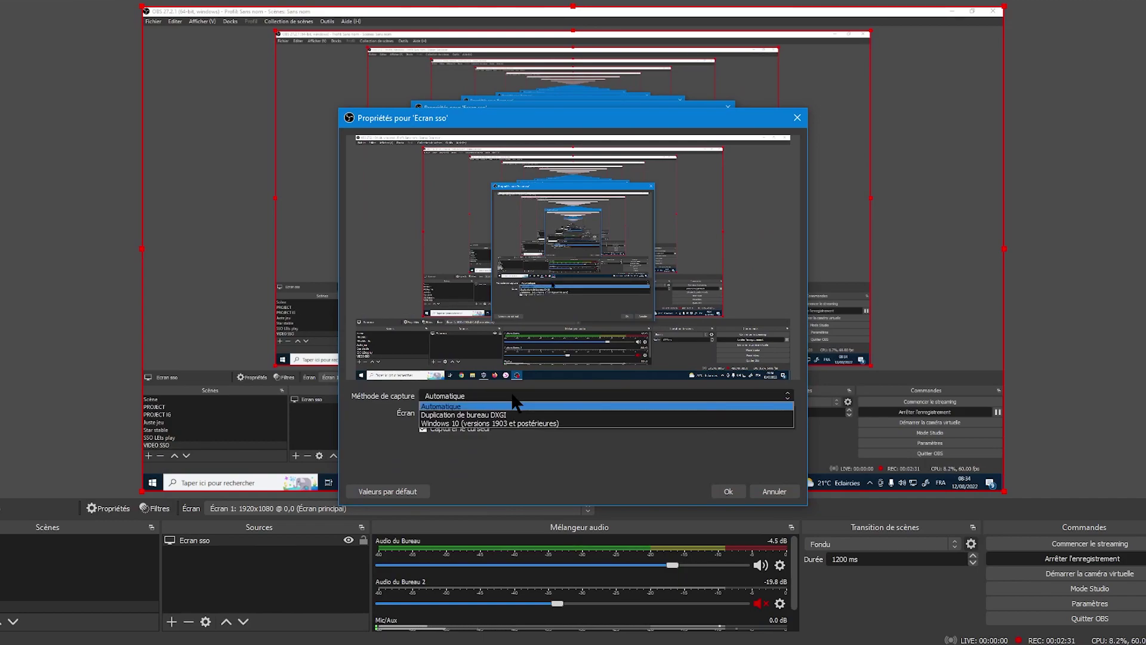
pyautogui.click(521, 408)
pyautogui.click(493, 414)
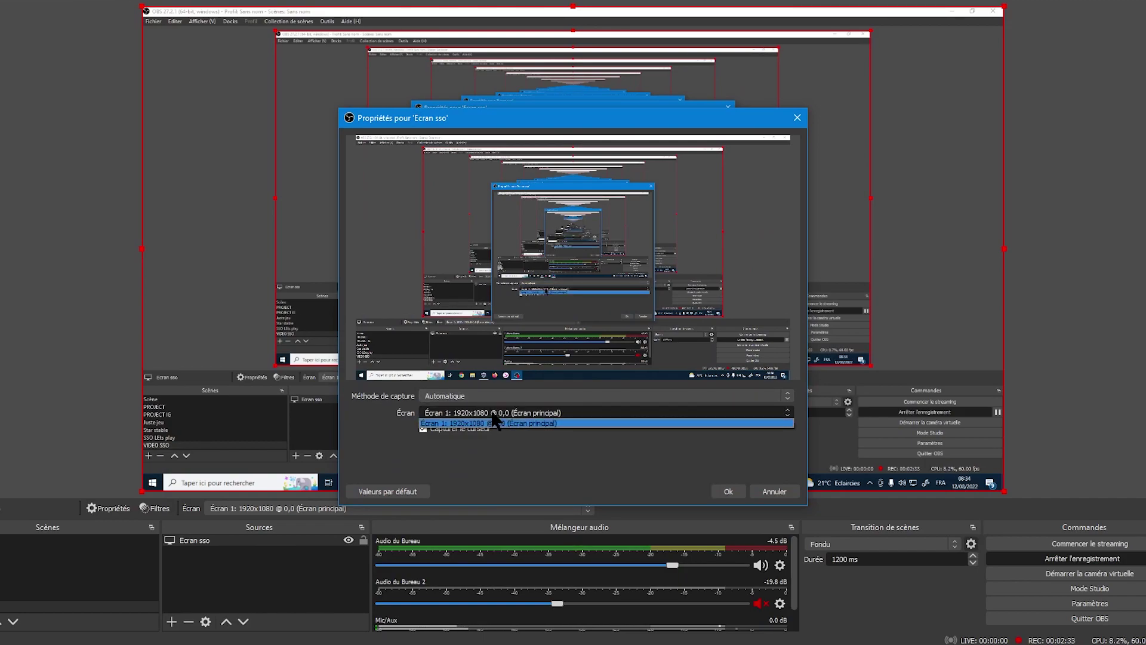
pyautogui.click(501, 423)
pyautogui.click(727, 492)
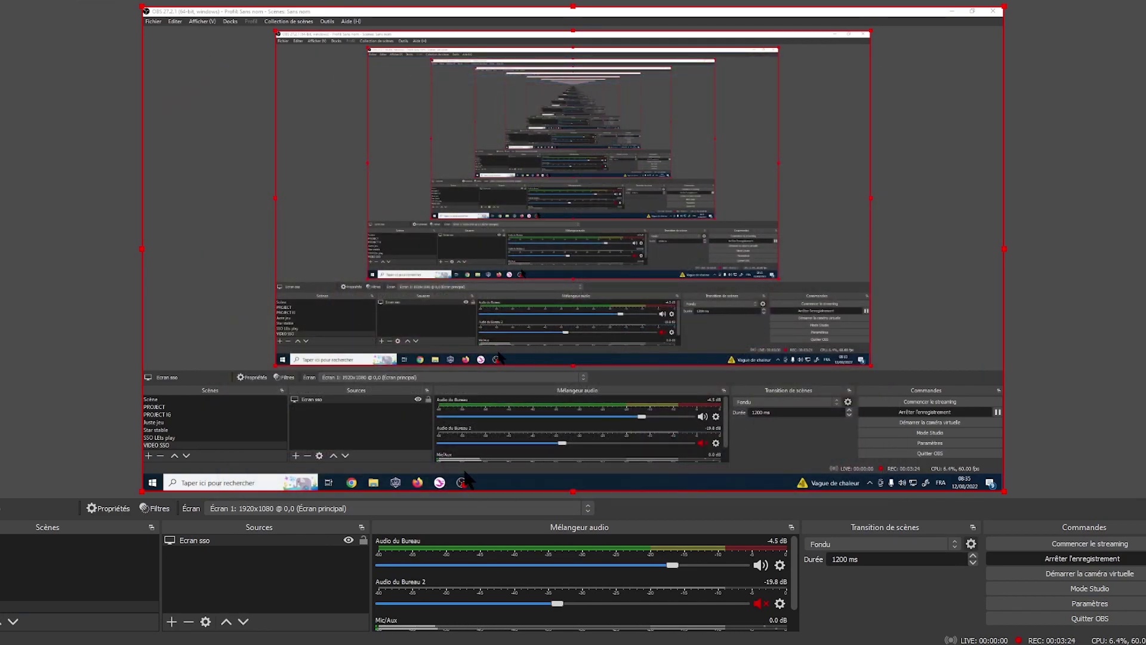
# Launch Star Stable, set Audio du Bureau to about -2.3 dB, and bring up the source types.
pyautogui.click(465, 480)
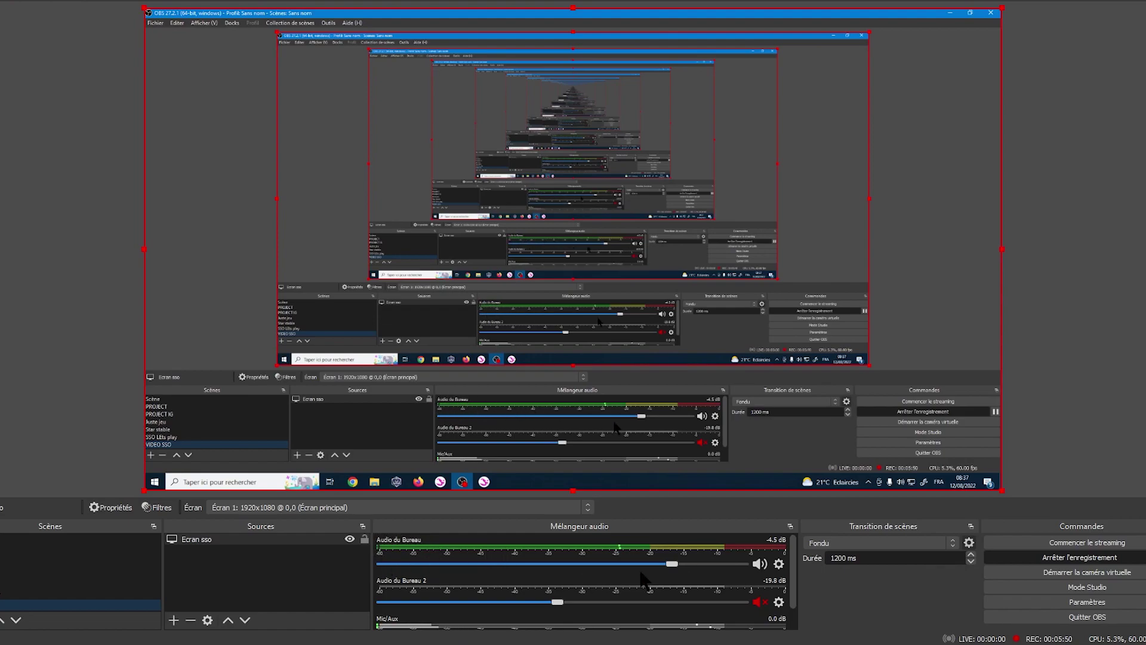
pyautogui.moveTo(678, 566); pyautogui.dragTo(720, 566)
pyautogui.moveTo(722, 566); pyautogui.dragTo(702, 566)
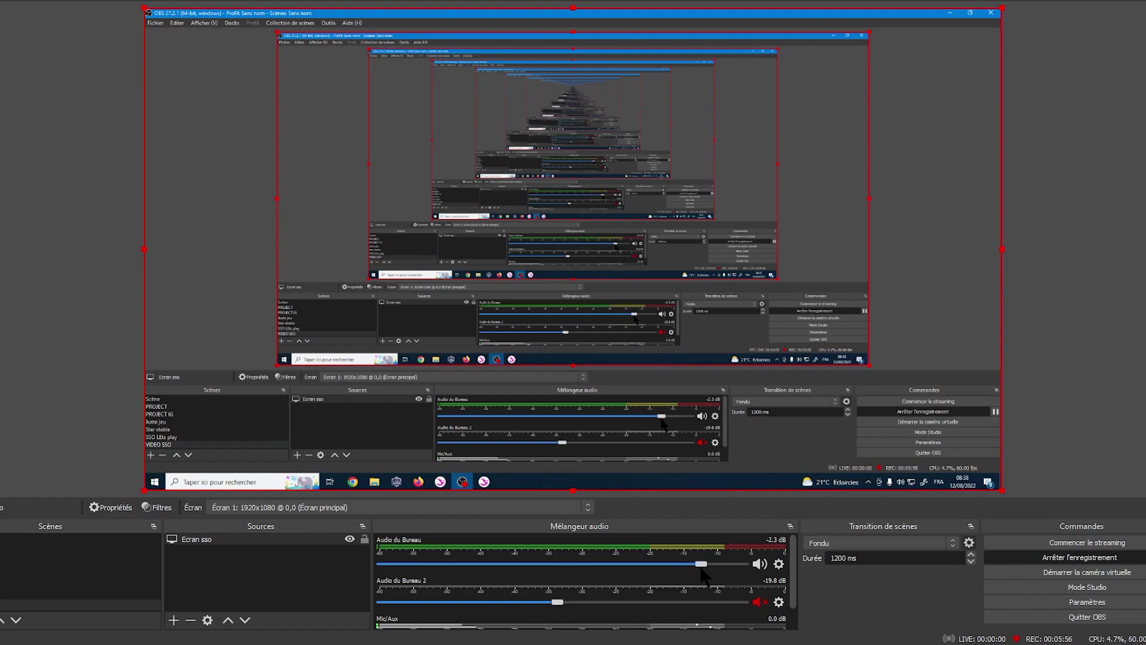
pyautogui.scroll(-1, 534, 606)
pyautogui.scroll(1, 532, 605)
pyautogui.scroll(-1, 607, 602)
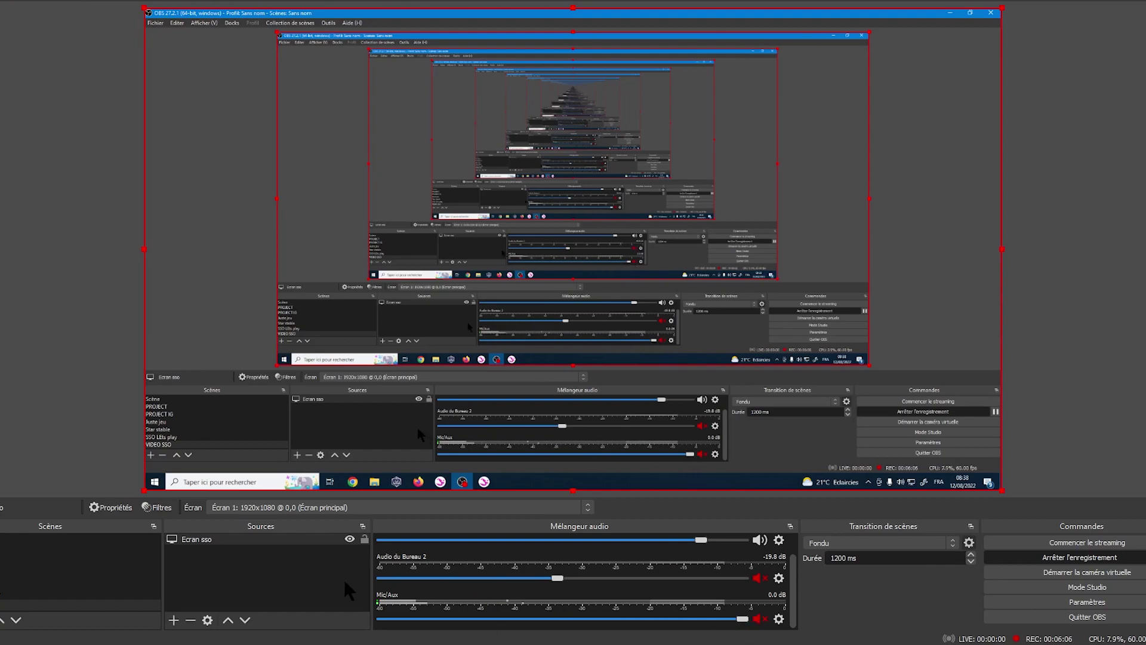
pyautogui.click(174, 620)
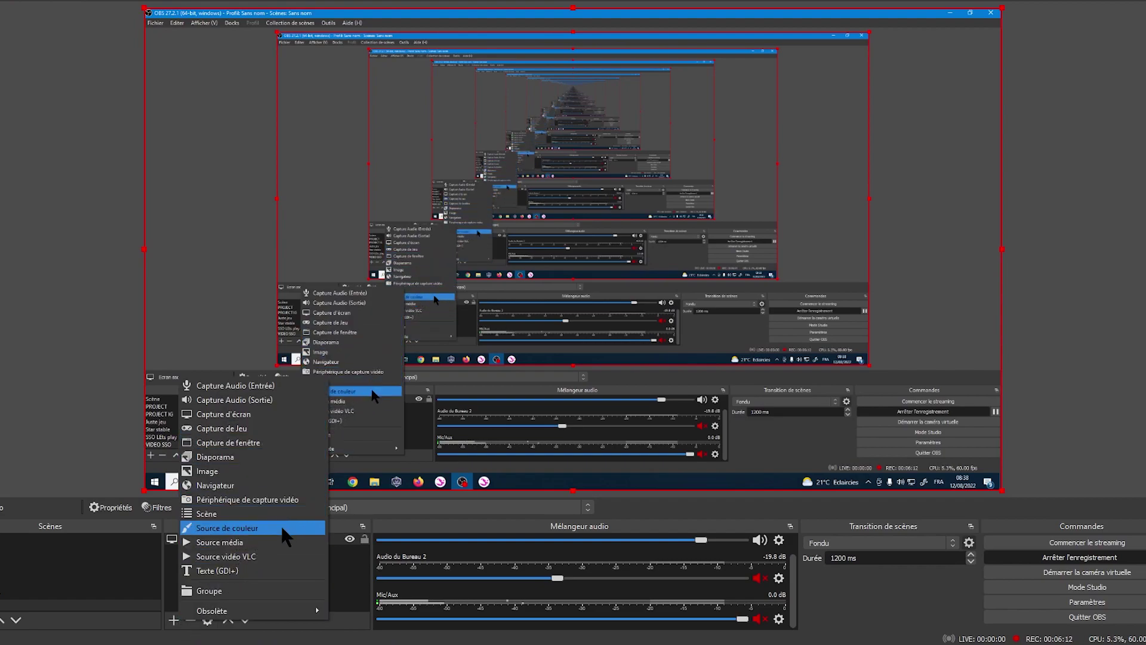
# Add the MA VOIX audio input on Microphone (BIRD UM1) and open its Filtres window.
pyautogui.click(275, 391)
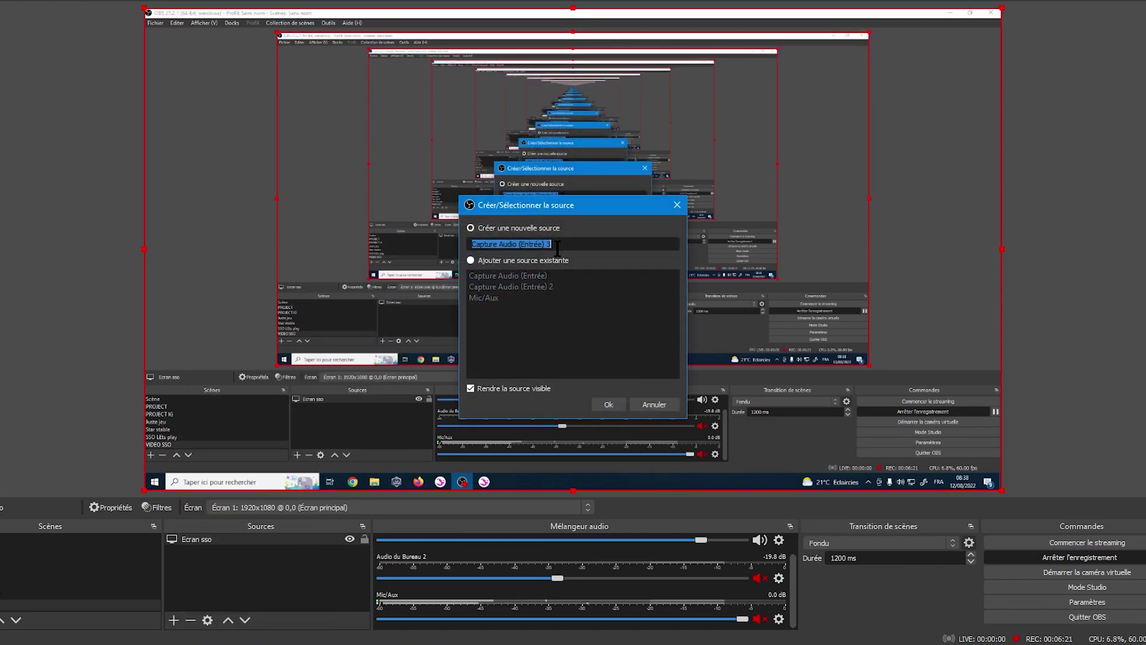
pyautogui.write('MA VOIX')
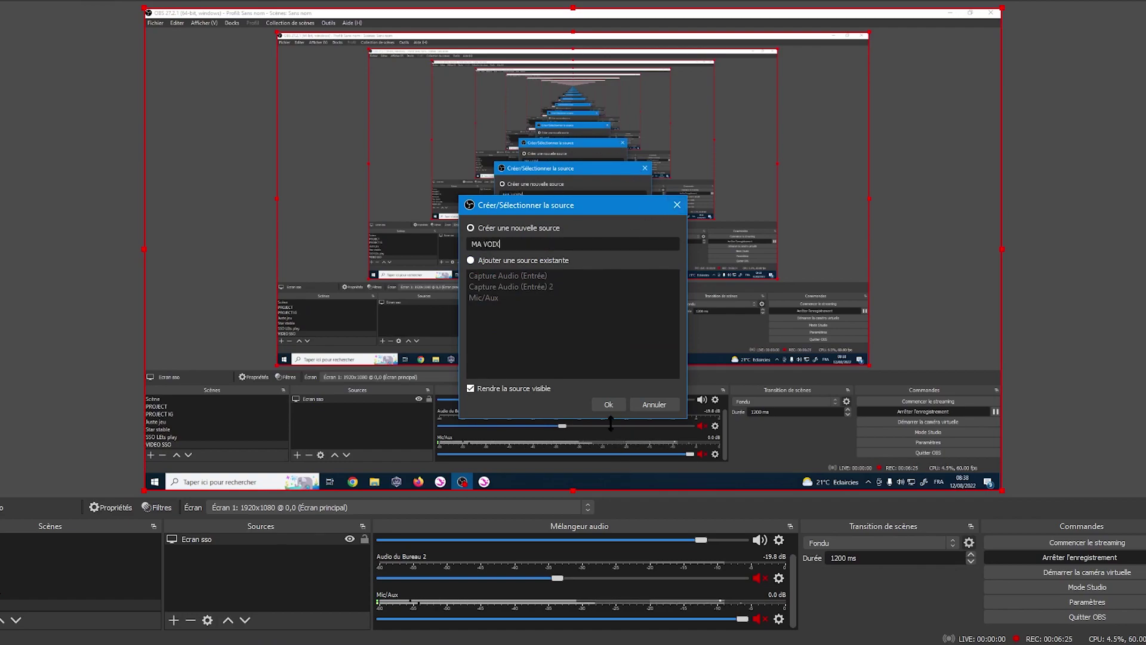
pyautogui.click(610, 405)
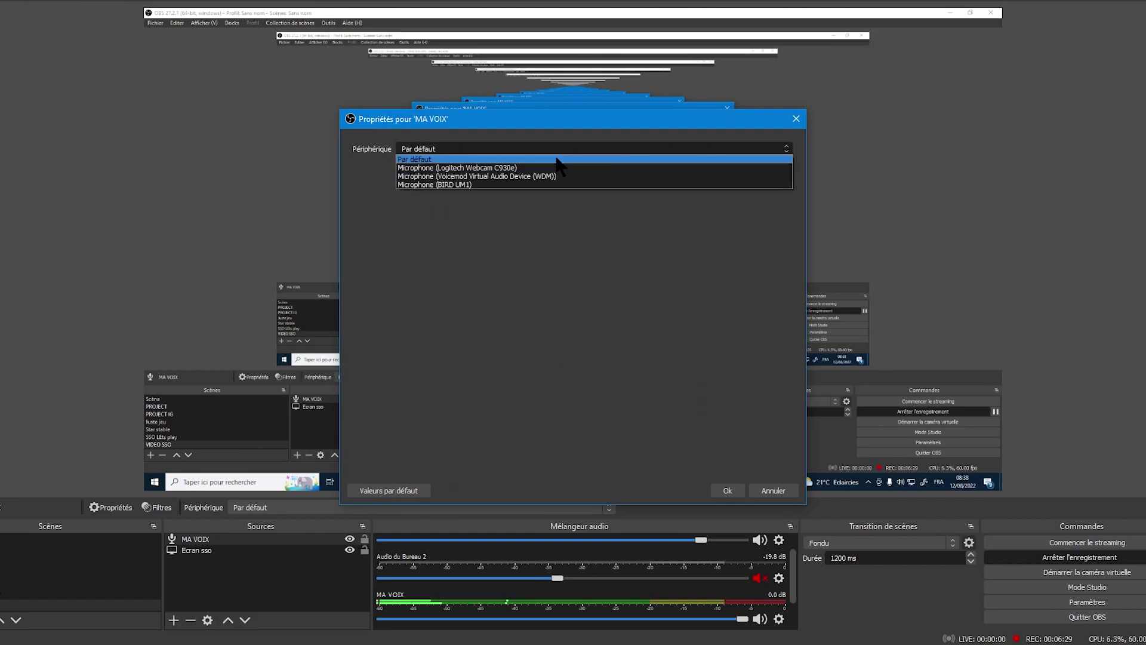
pyautogui.click(527, 183)
pyautogui.click(727, 491)
pyautogui.click(779, 578)
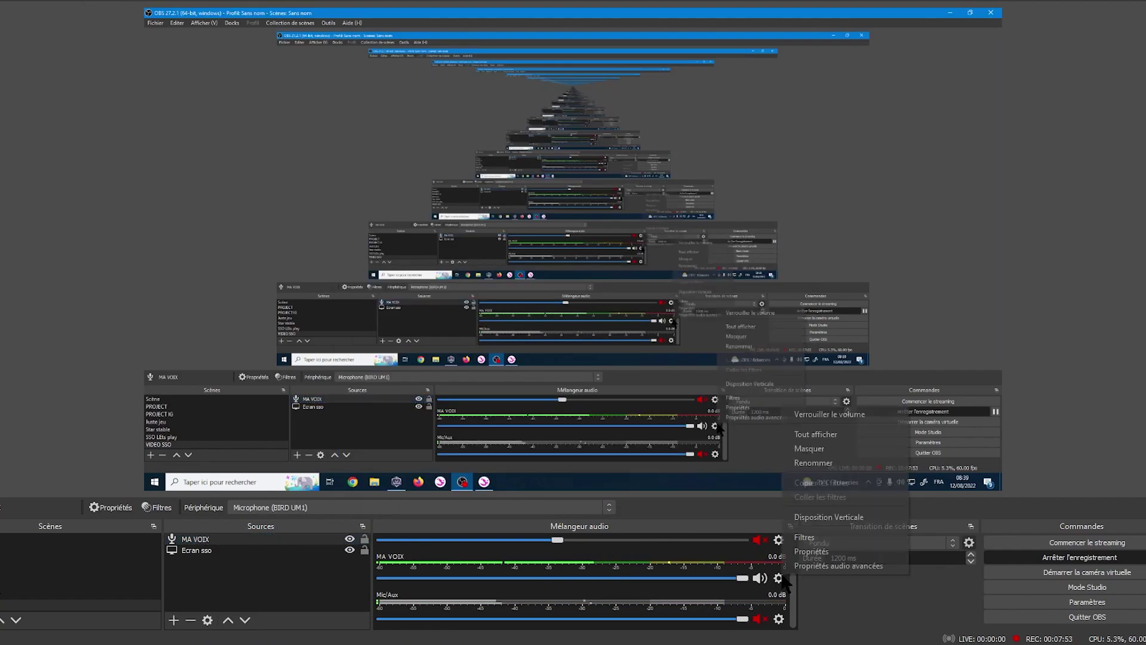
pyautogui.click(804, 537)
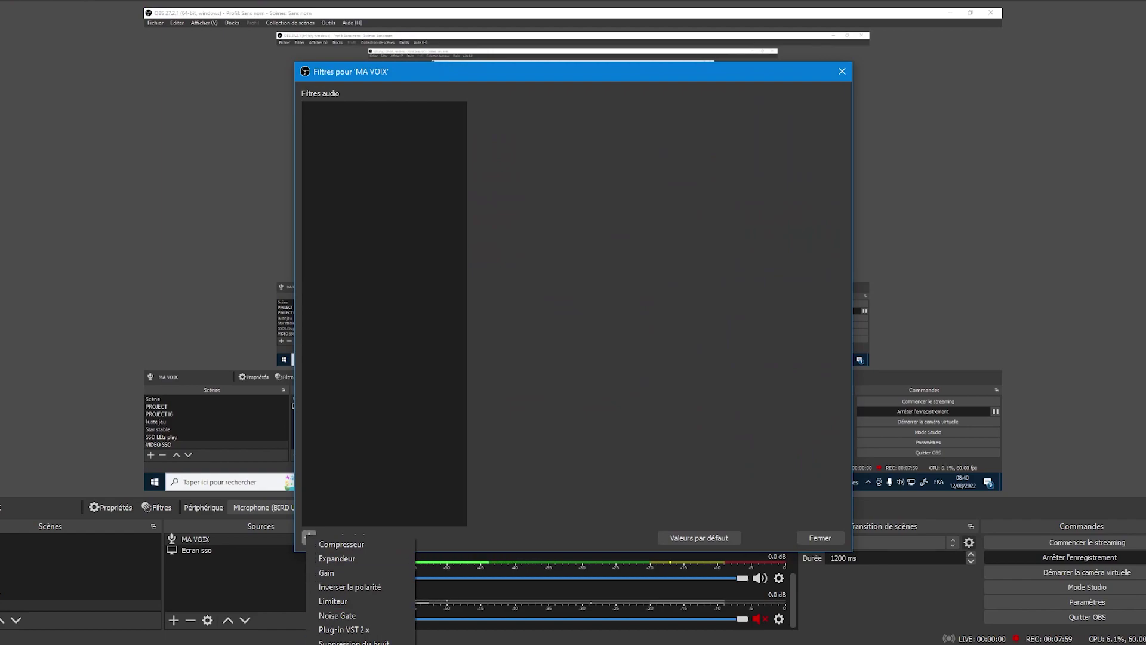
# Add a Suppression du bruit (RNNoise) filter to MA VOIX and close the filters.
pyautogui.click(354, 642)
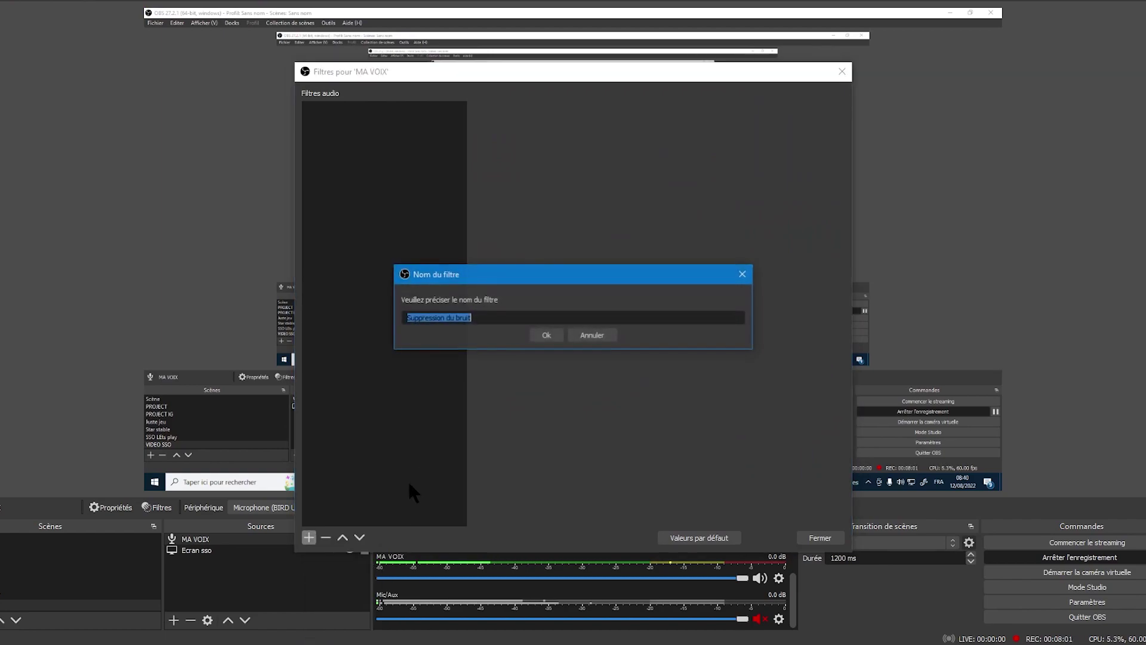
pyautogui.click(541, 330)
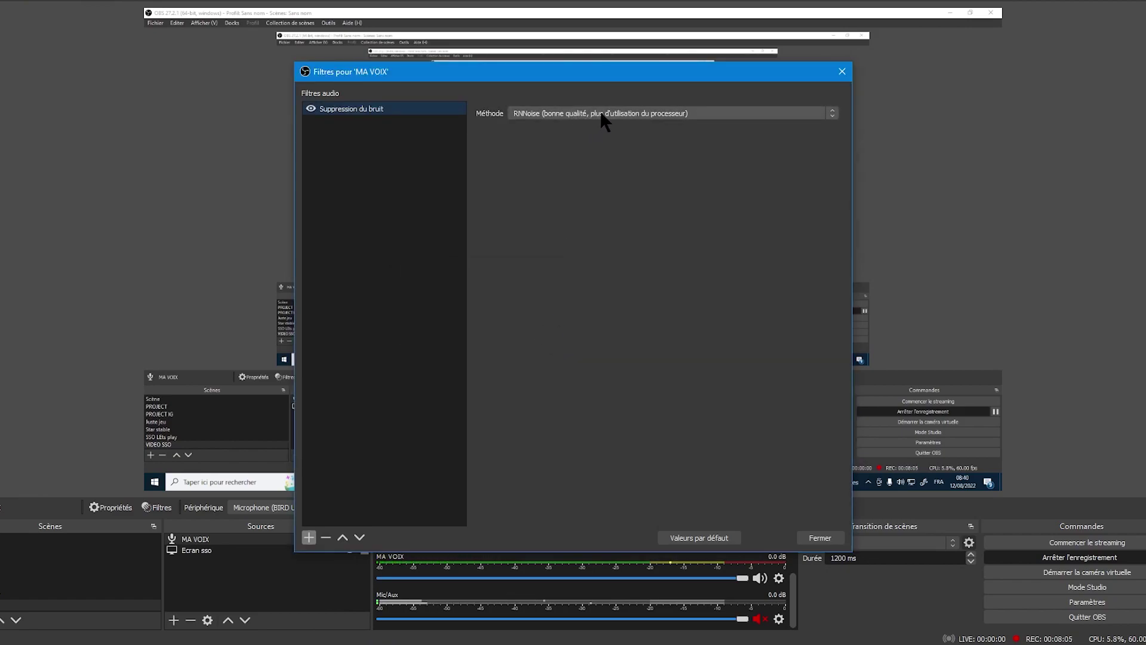
pyautogui.click(842, 71)
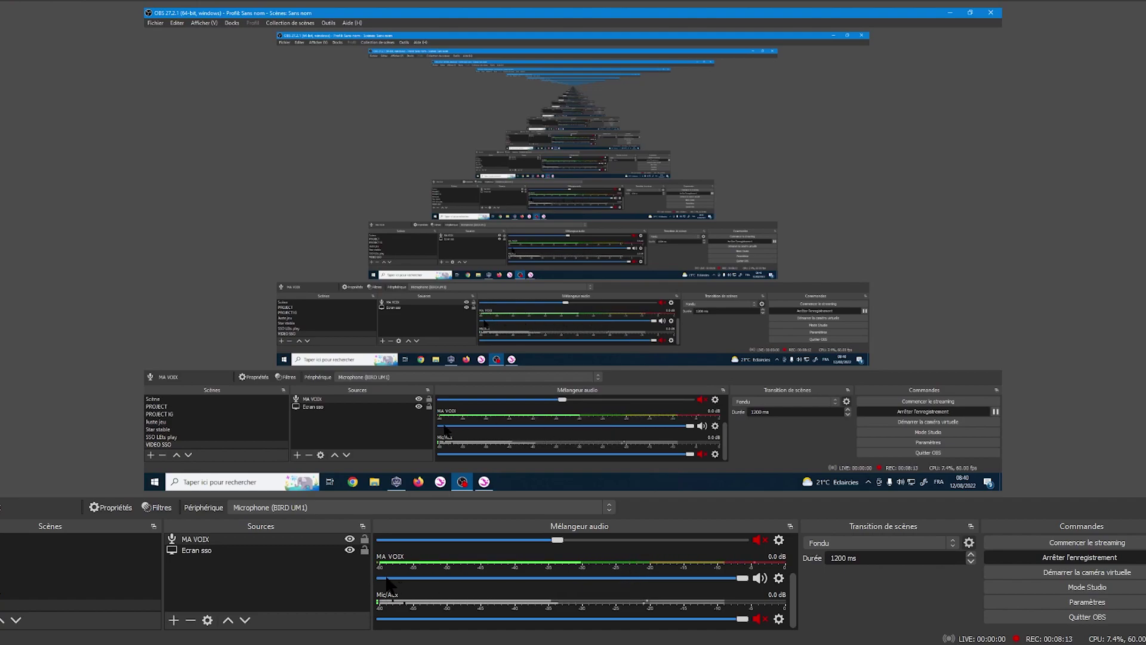
# Reopen MA VOIX's filters and add a Noise Gate filter.
pyautogui.click(174, 621)
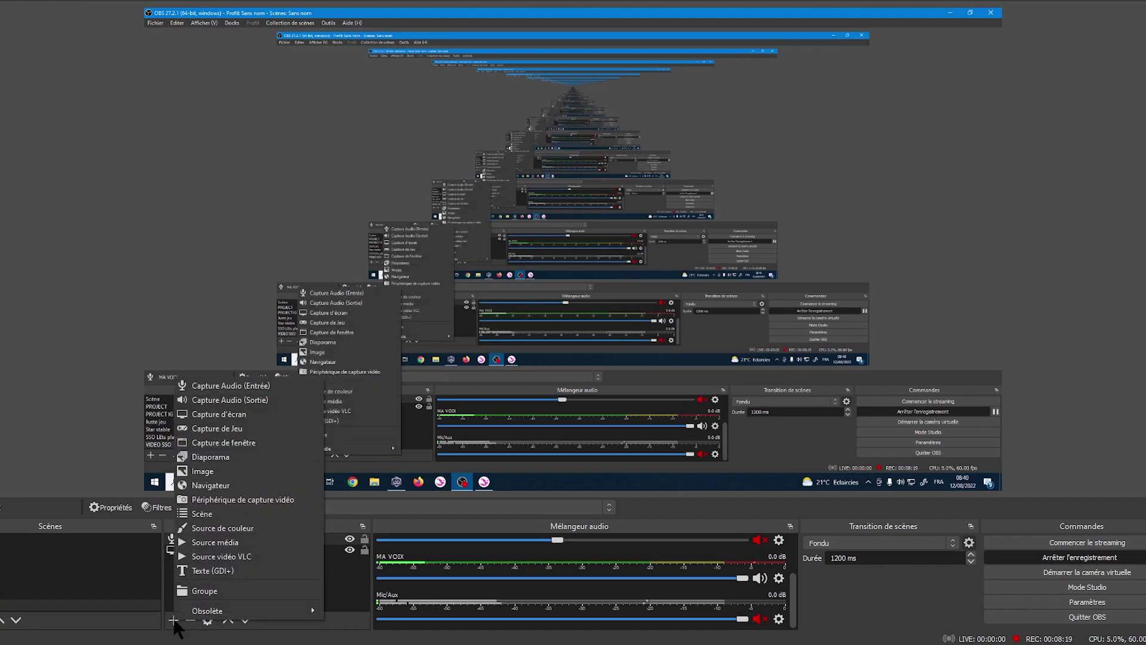
pyautogui.click(350, 578)
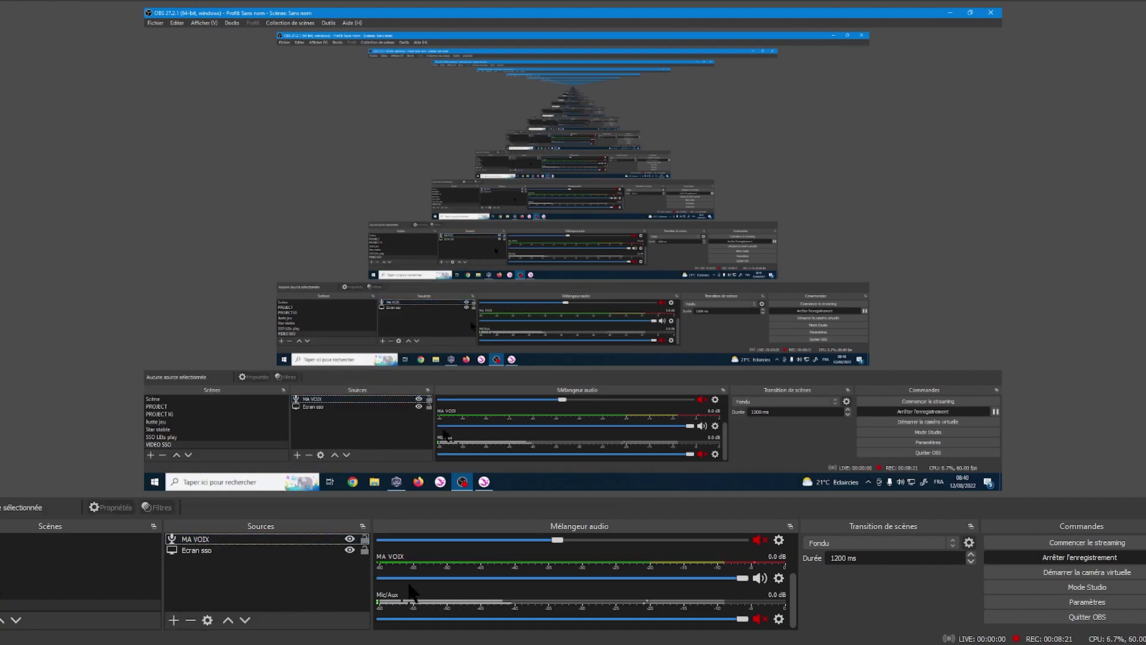
pyautogui.rightClick(252, 539)
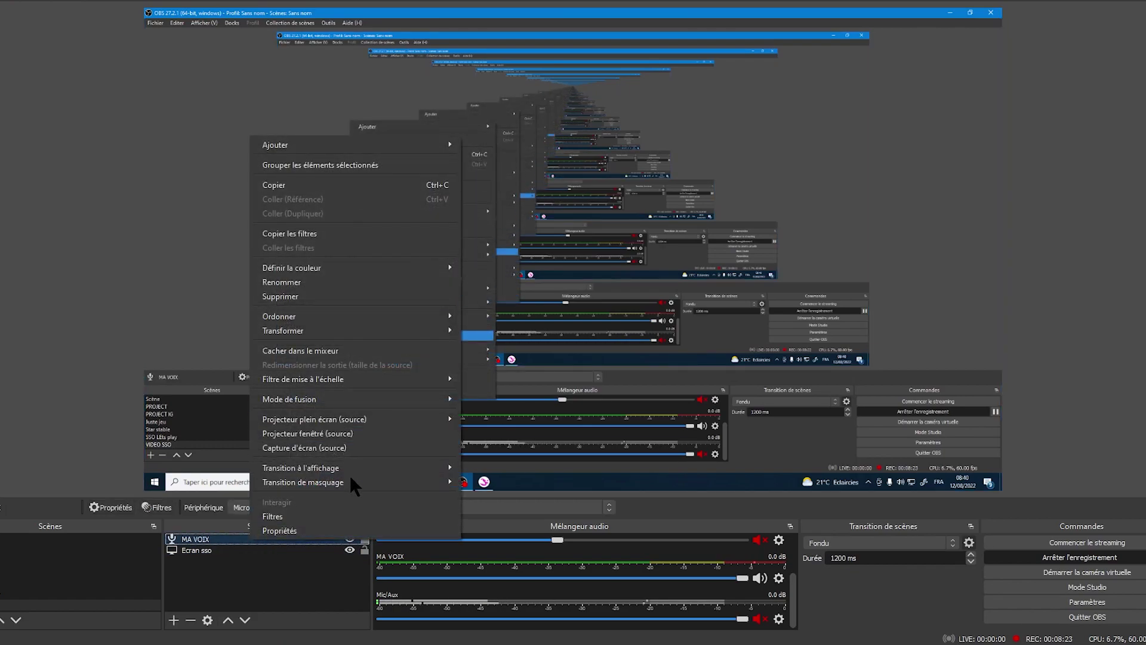
pyautogui.click(332, 516)
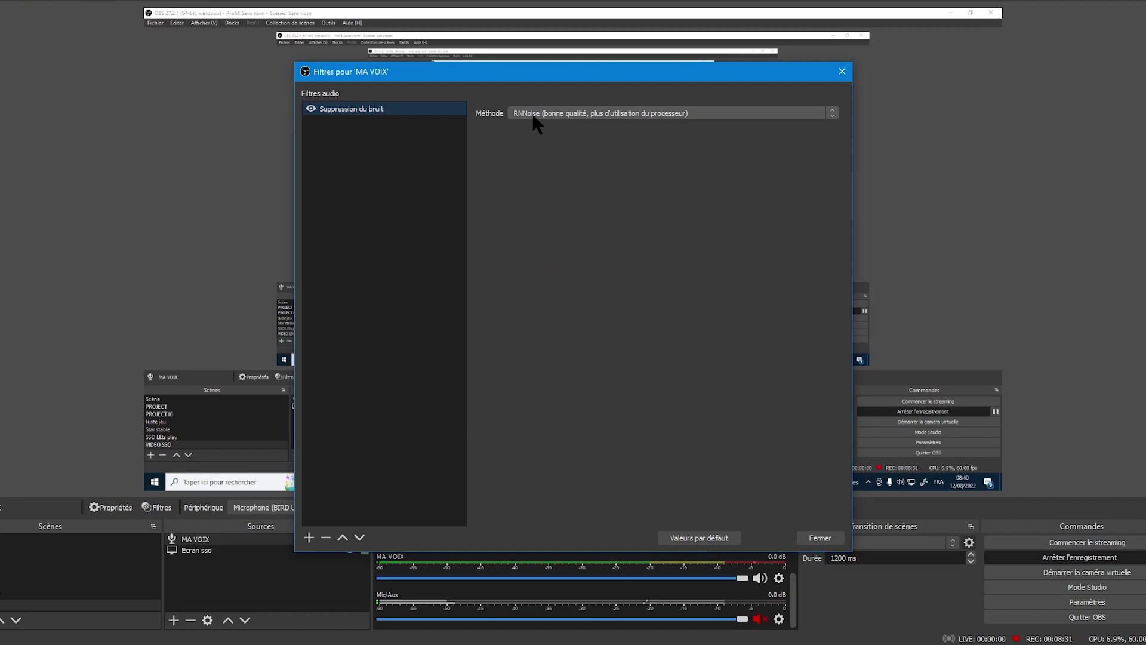
pyautogui.click(309, 538)
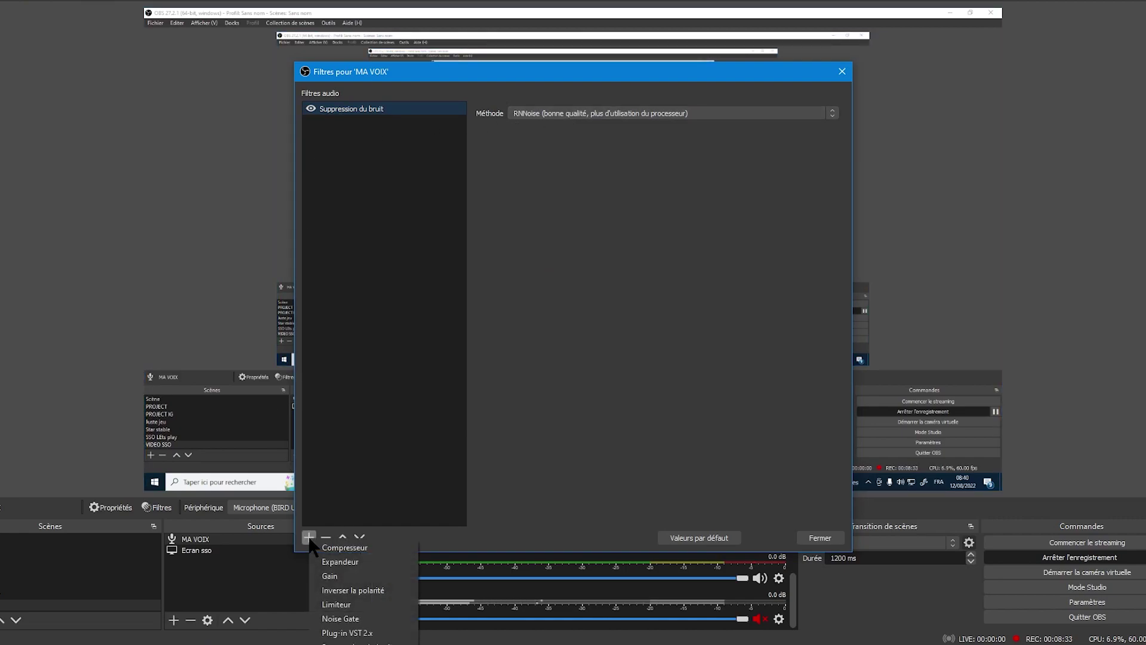
pyautogui.click(384, 619)
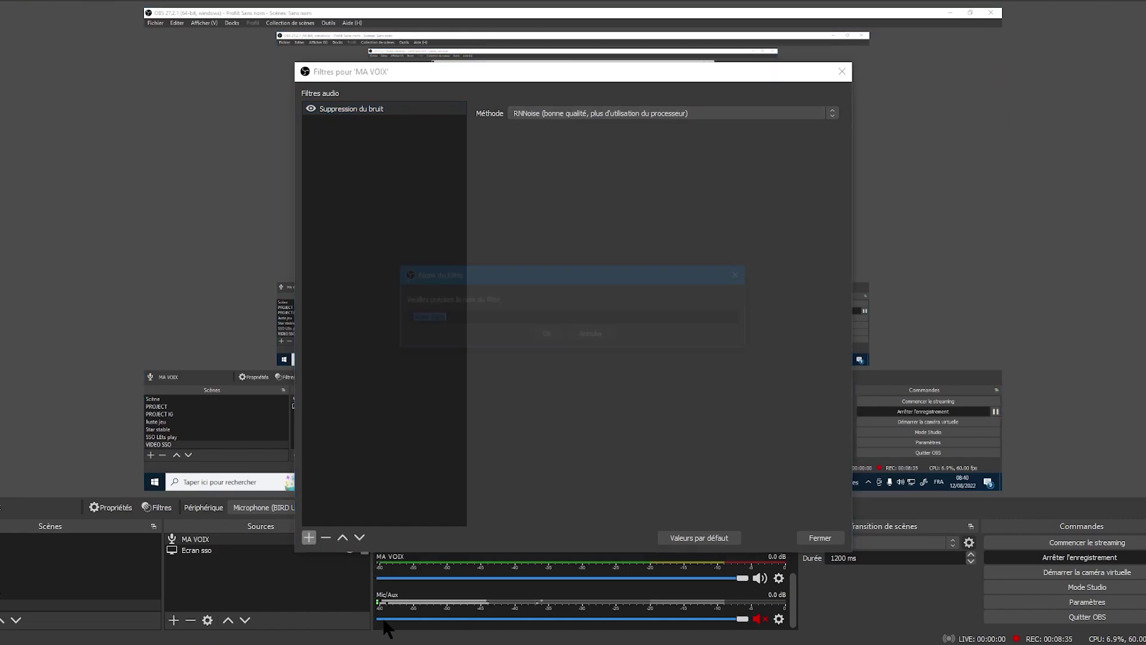
pyautogui.click(547, 335)
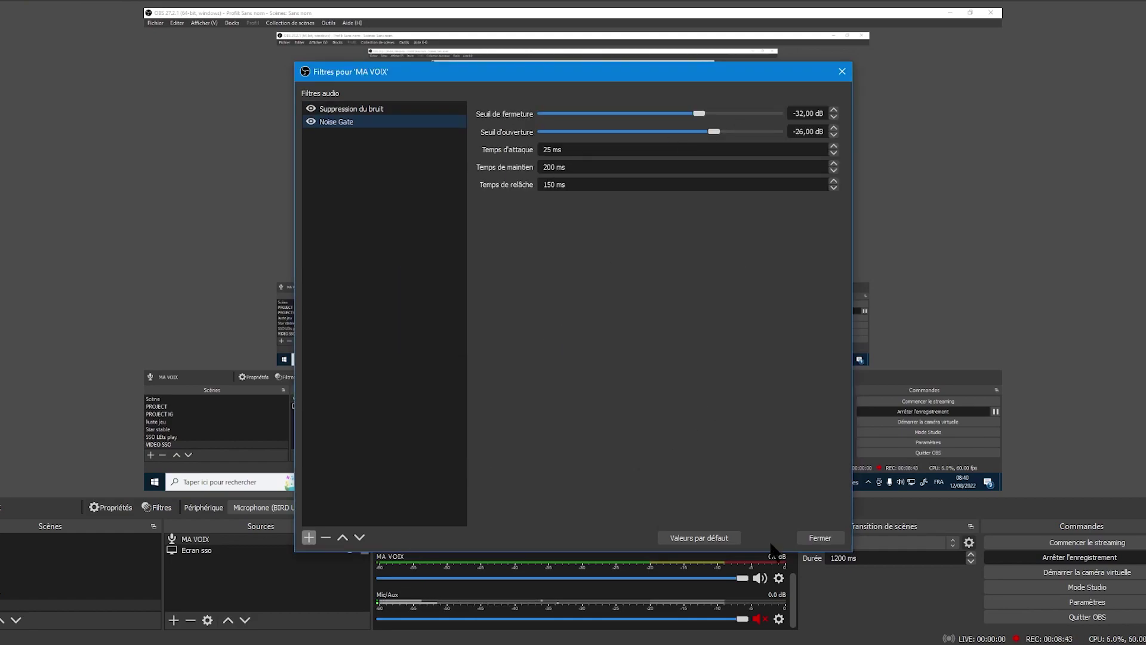
pyautogui.click(818, 538)
pyautogui.click(780, 578)
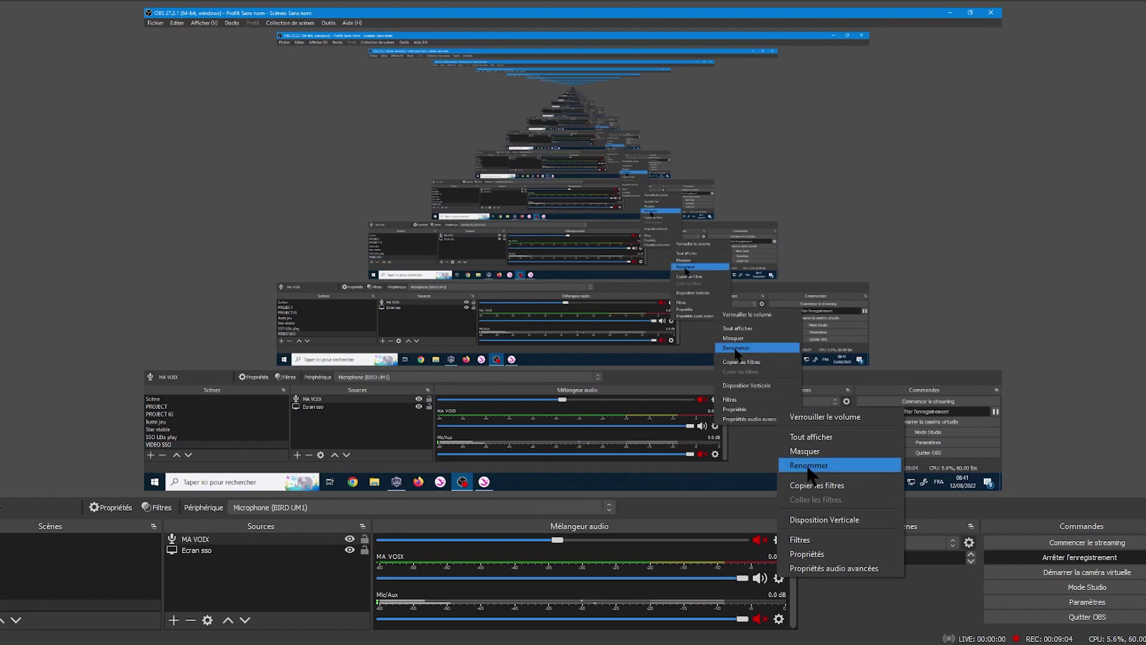
# Add a Compresseur filter to the MA VOIX source.
pyautogui.click(833, 539)
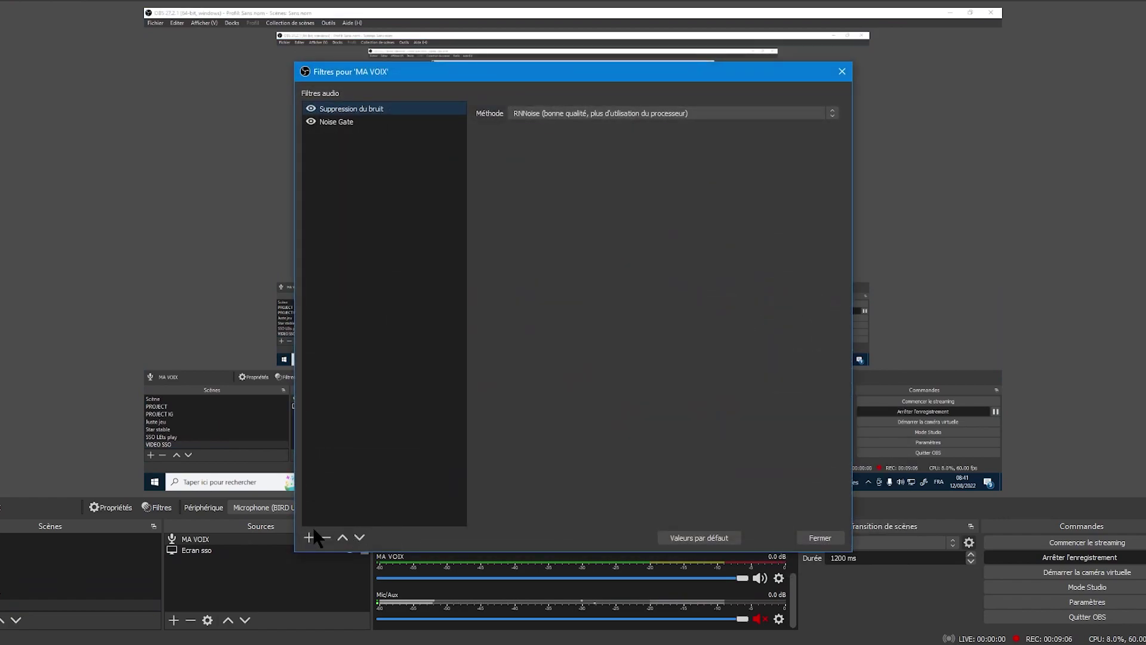
pyautogui.click(308, 537)
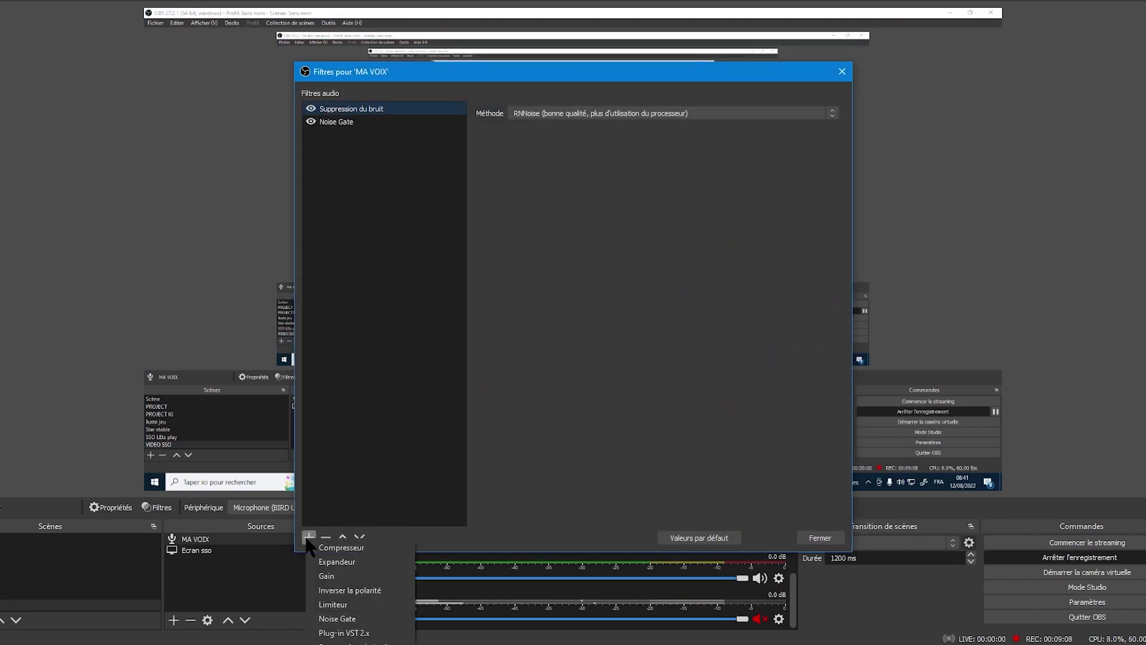
pyautogui.click(330, 548)
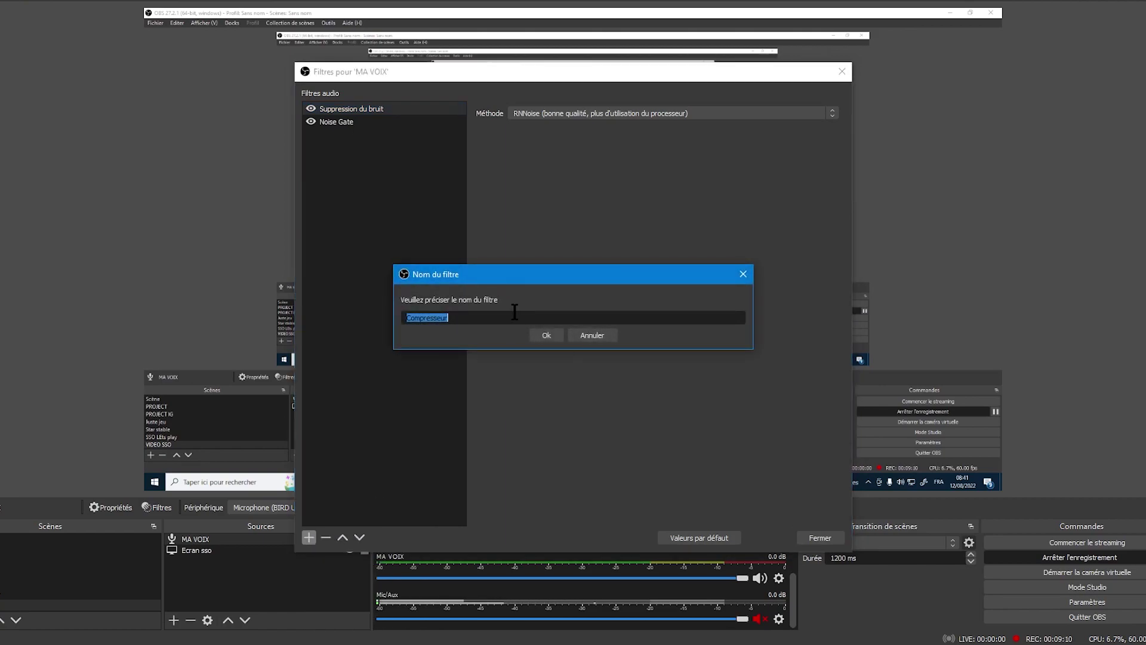
pyautogui.click(549, 335)
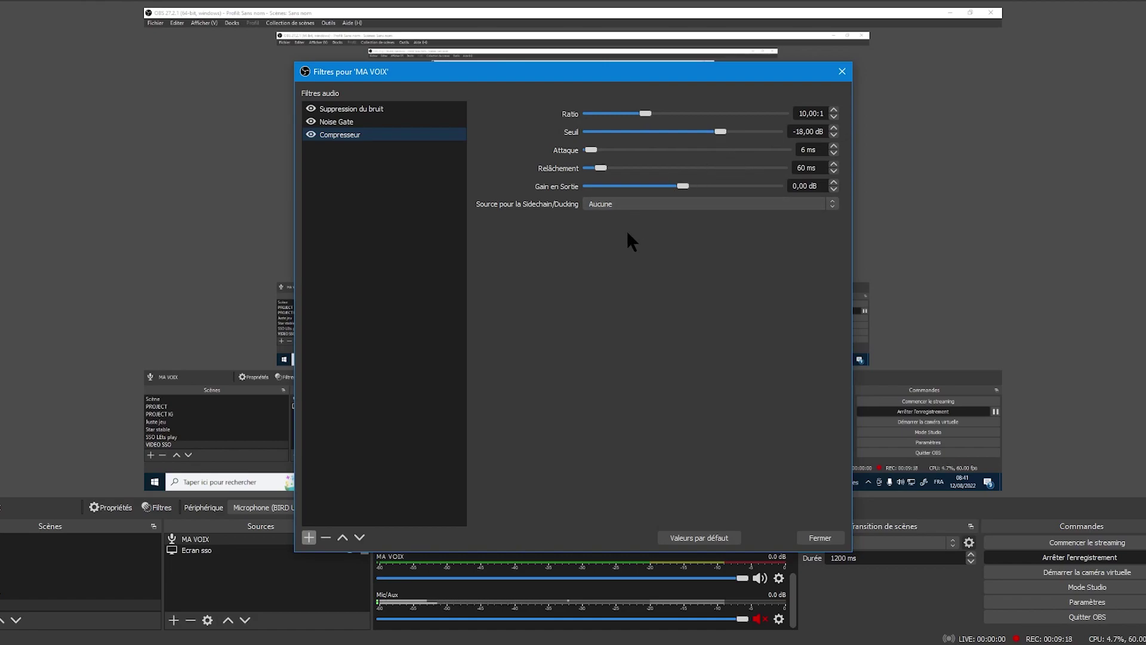
# Add a Limiteur filter to MA VOIX and close the filters window.
pyautogui.click(309, 538)
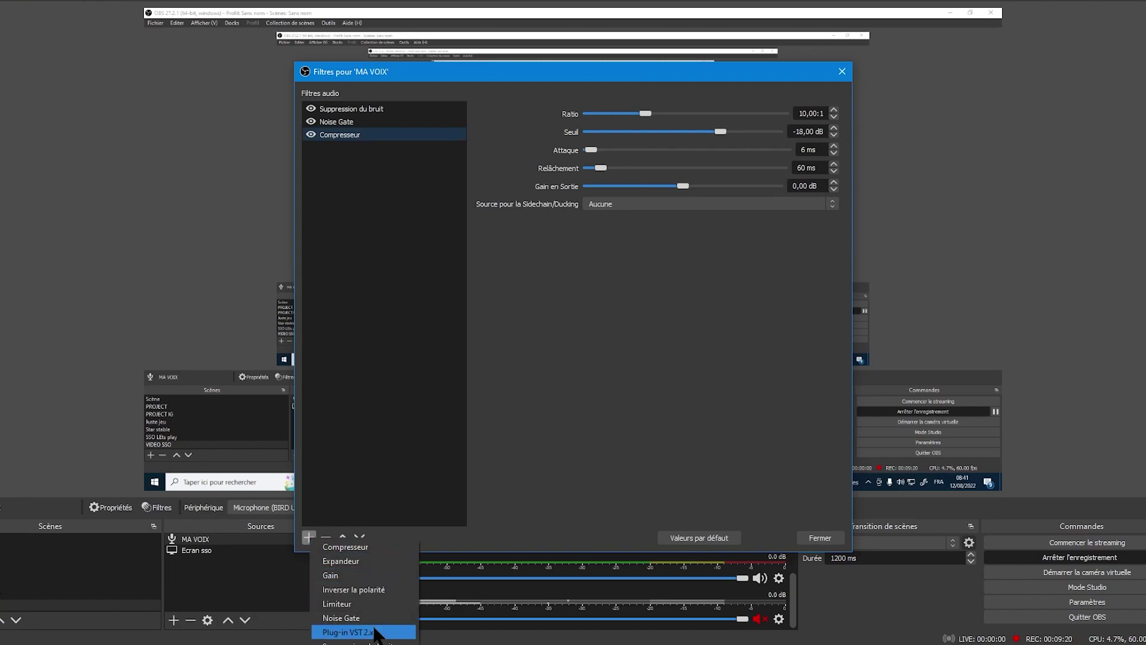
pyautogui.click(397, 603)
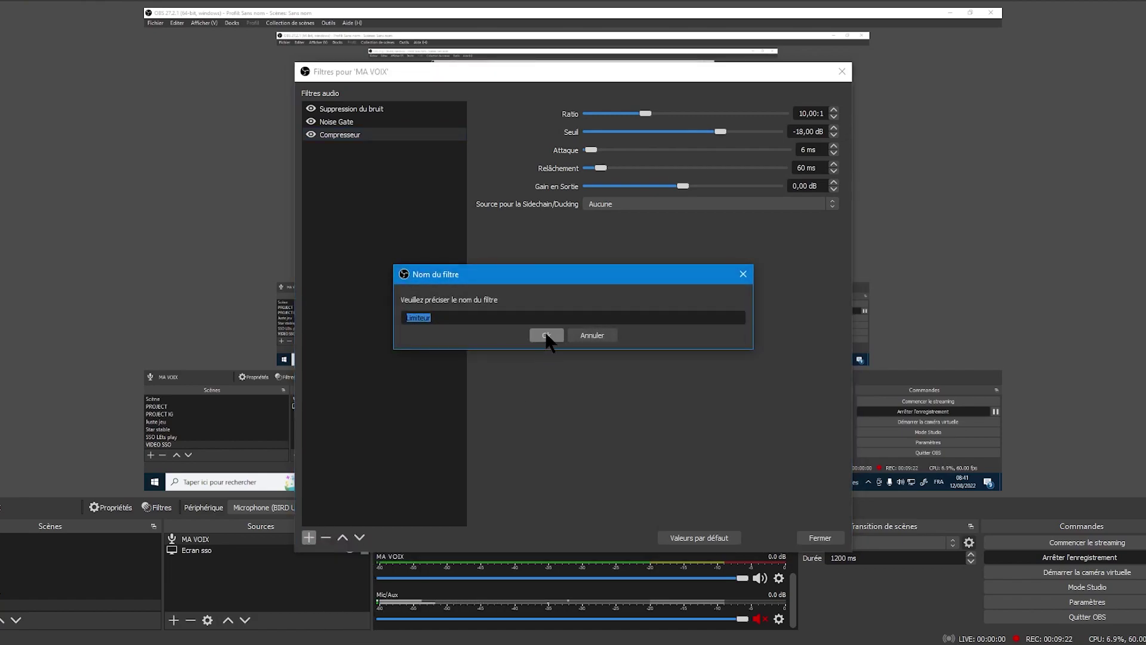
pyautogui.click(542, 335)
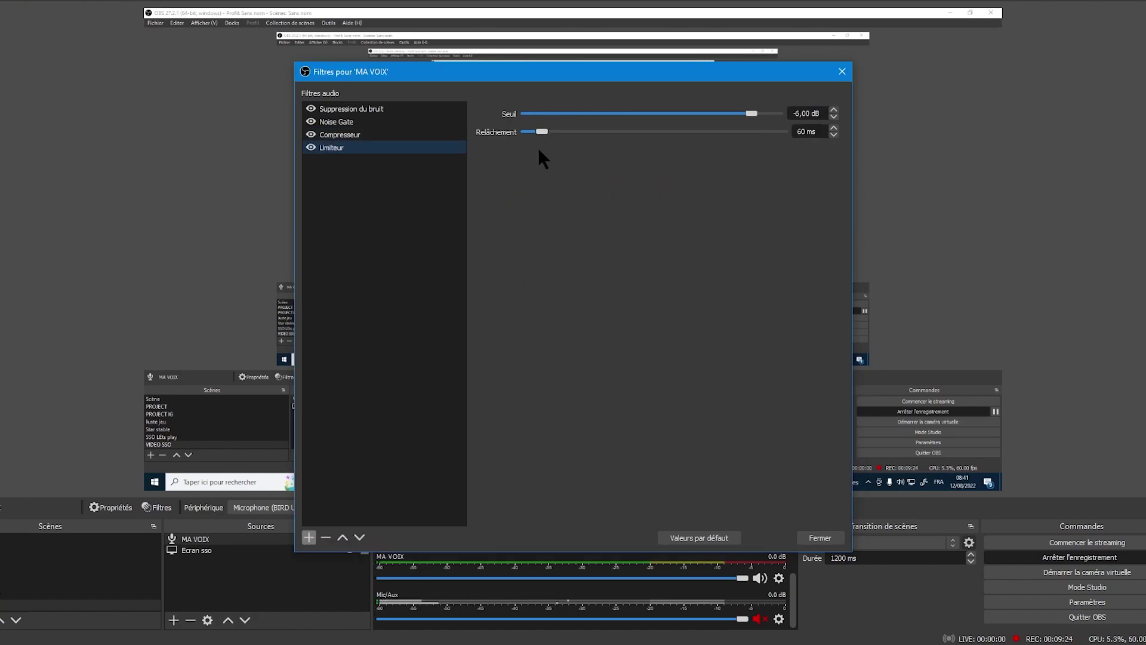
pyautogui.click(820, 538)
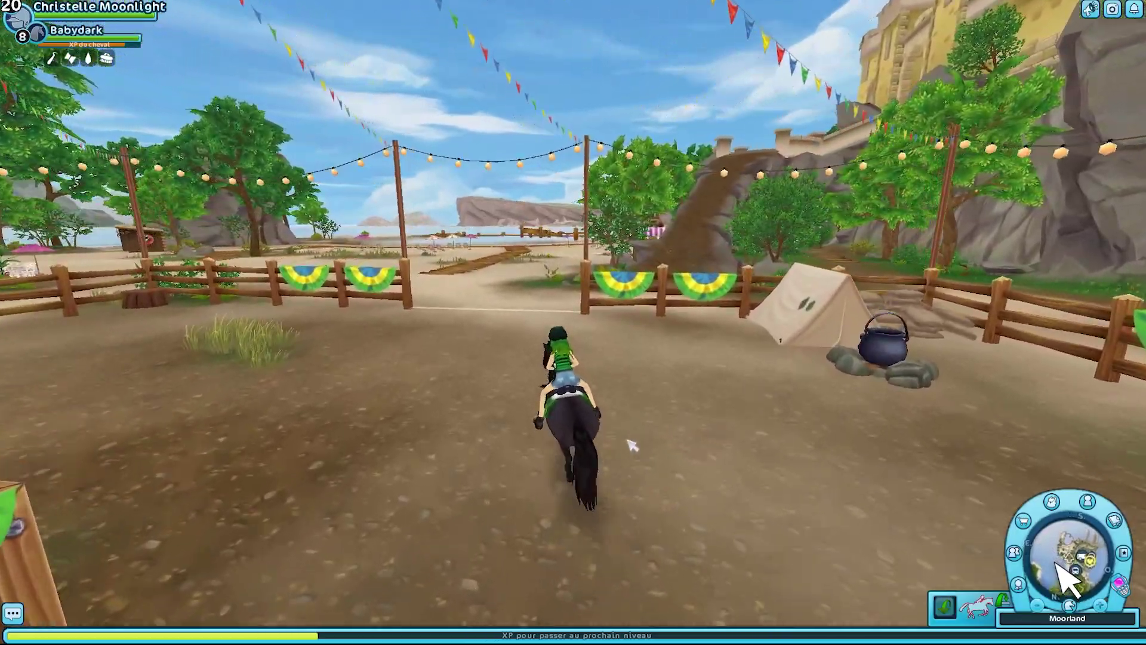
# Gallop the horse through the gate onto the beach and stop it.
pyautogui.press('d')
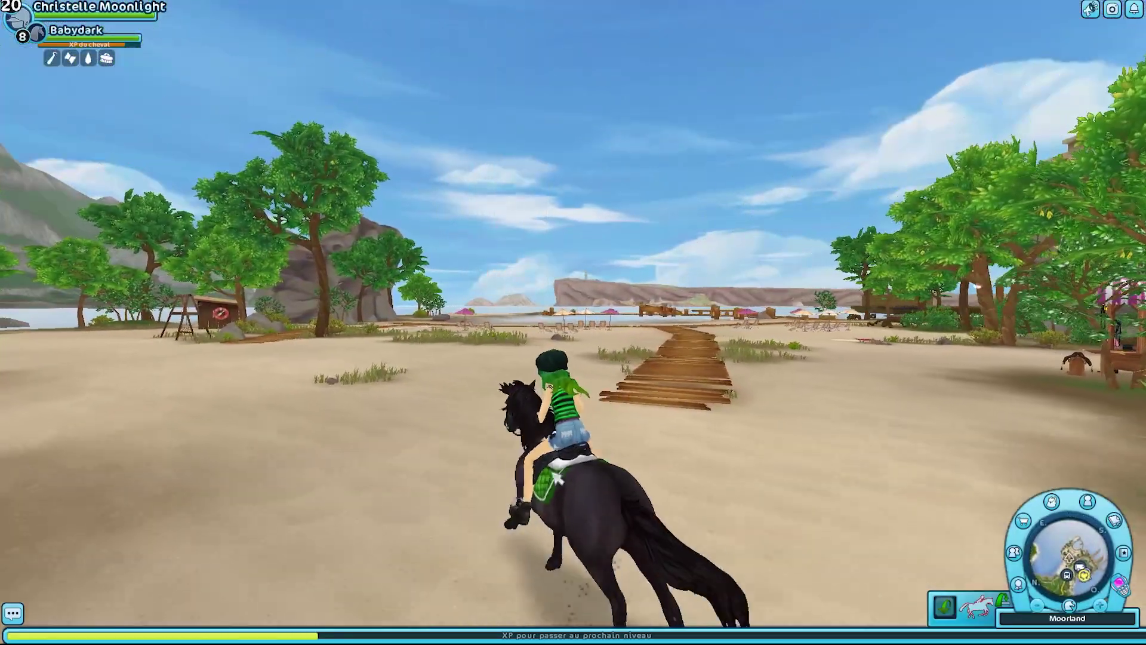
pyautogui.press('d')
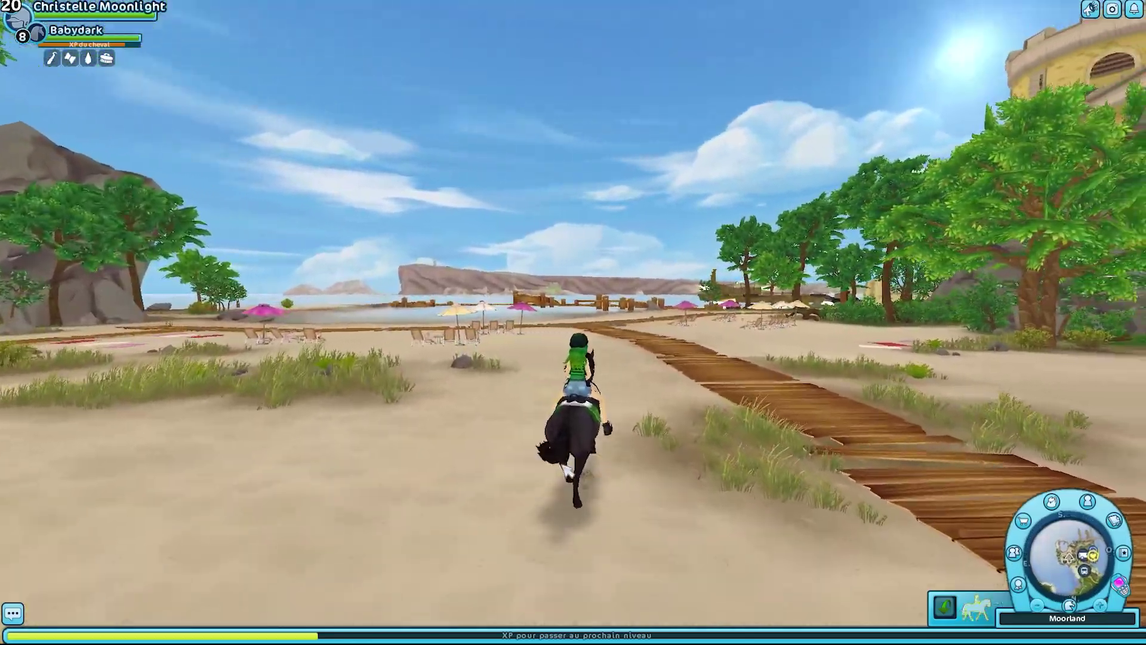
pyautogui.press('a')
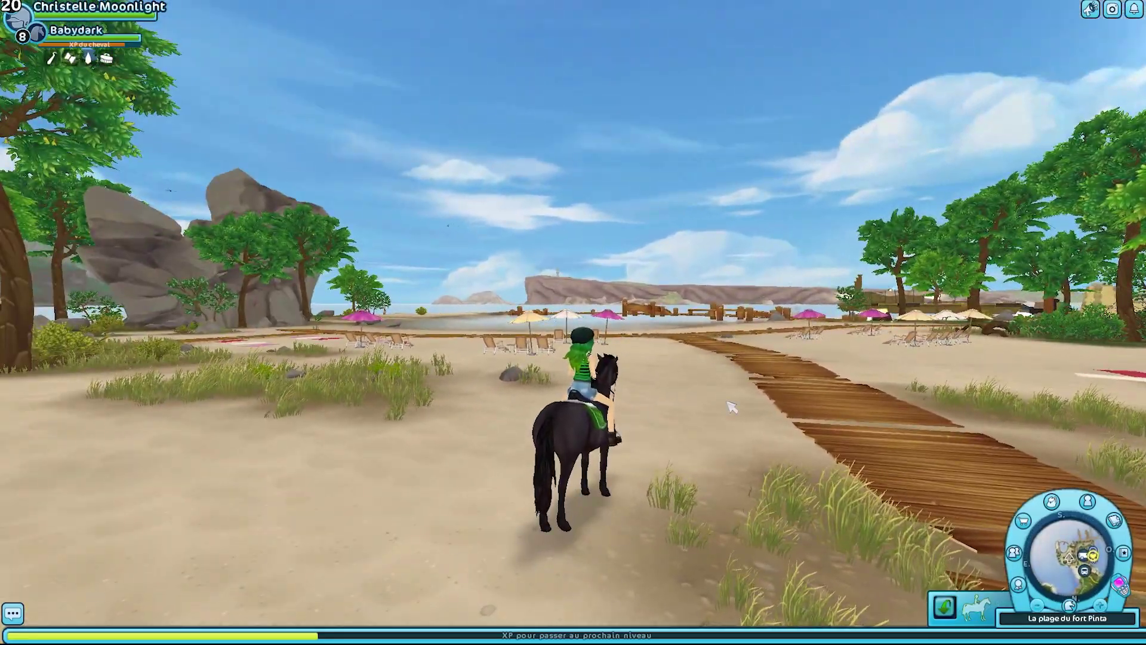
# In Réglages > Créatif, set Heure de la journée to night and tick Cacher l'interface d'utilisateur.
pyautogui.press('Escape')
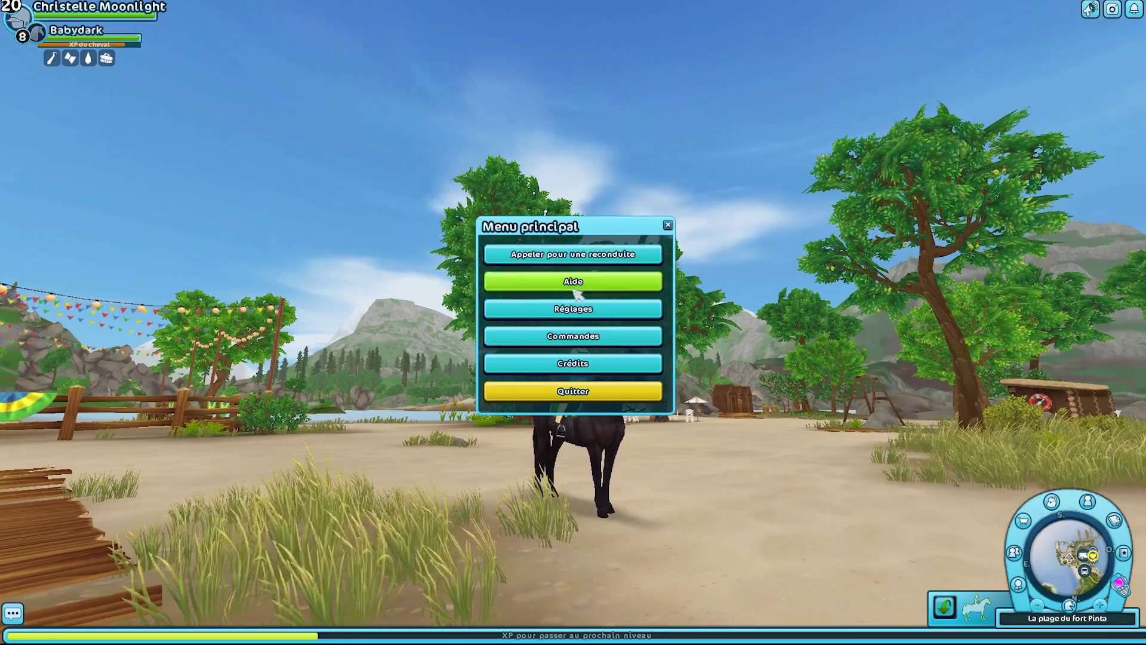
pyautogui.click(588, 311)
pyautogui.click(433, 127)
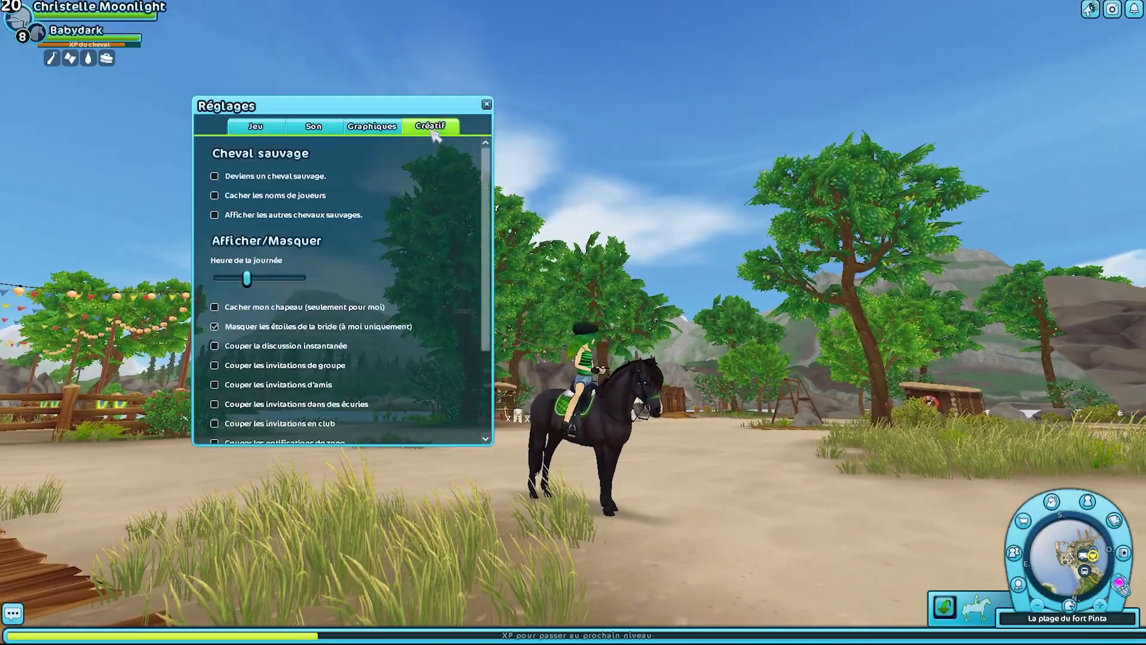
pyautogui.scroll(-3, 257, 162)
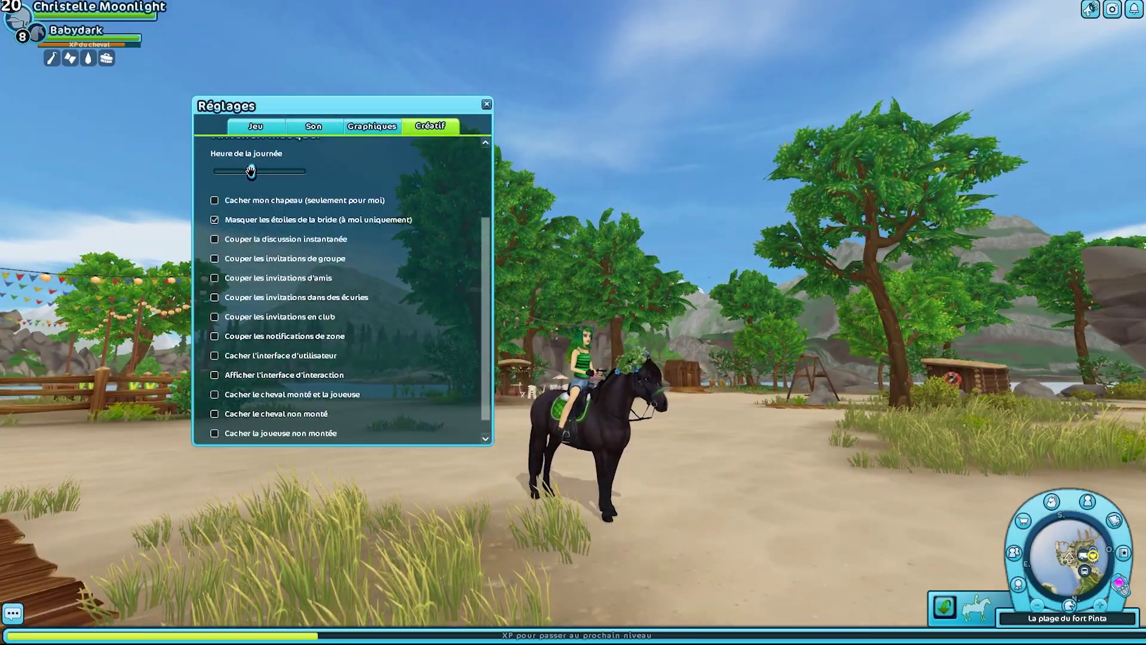
pyautogui.moveTo(251, 172); pyautogui.dragTo(358, 179)
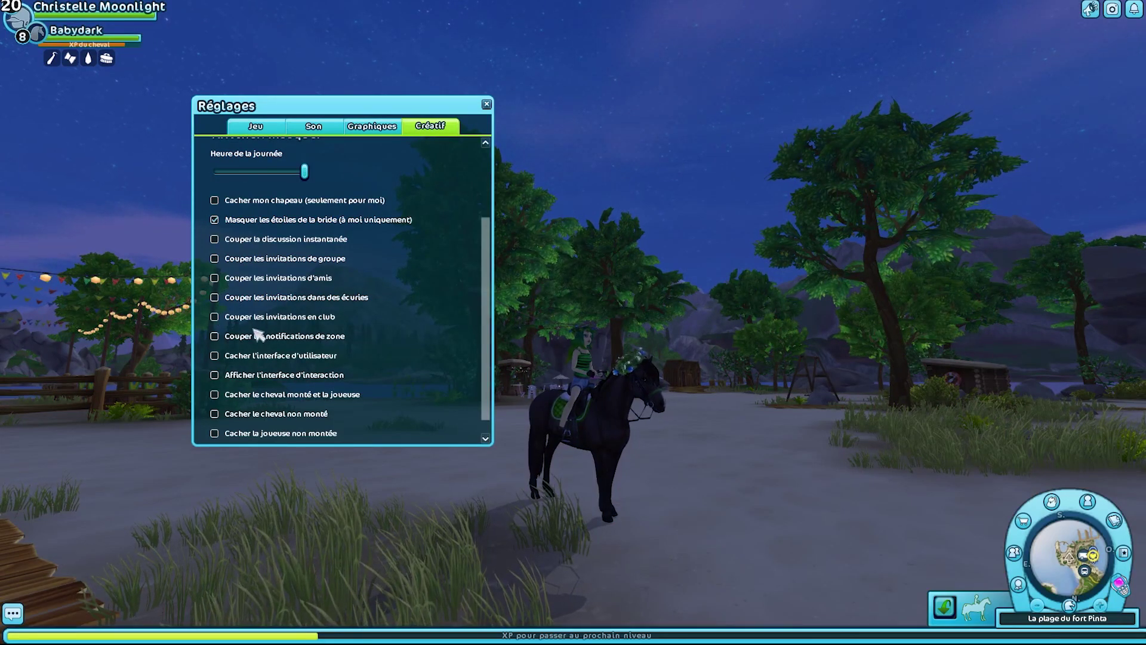
pyautogui.scroll(-1, 311, 365)
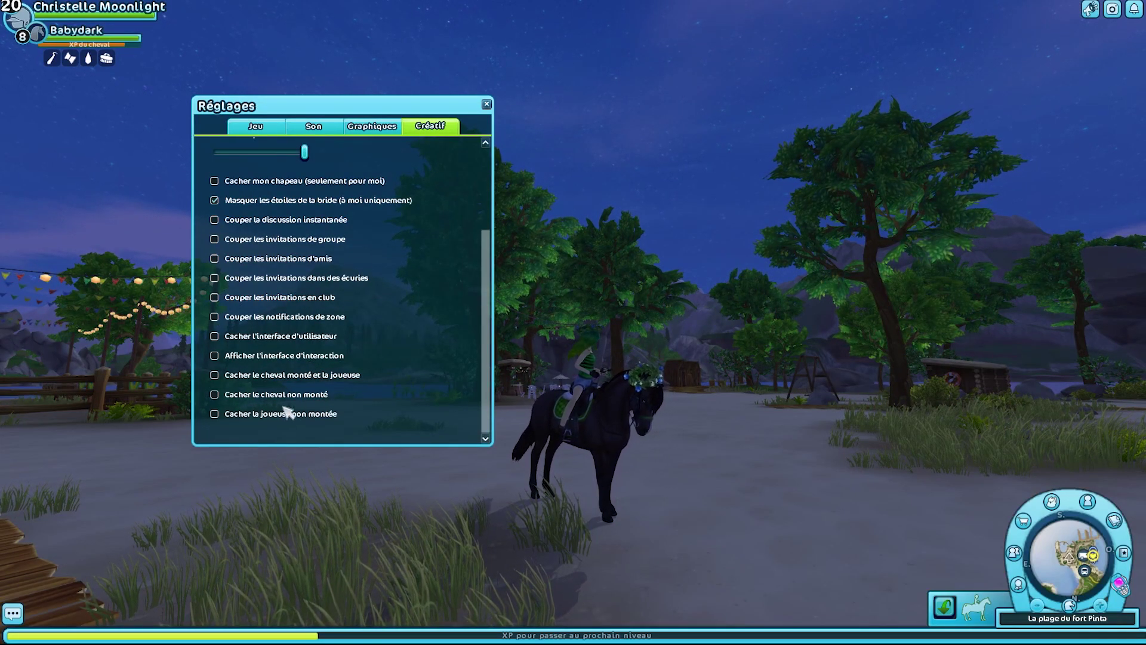
pyautogui.scroll(2, 284, 299)
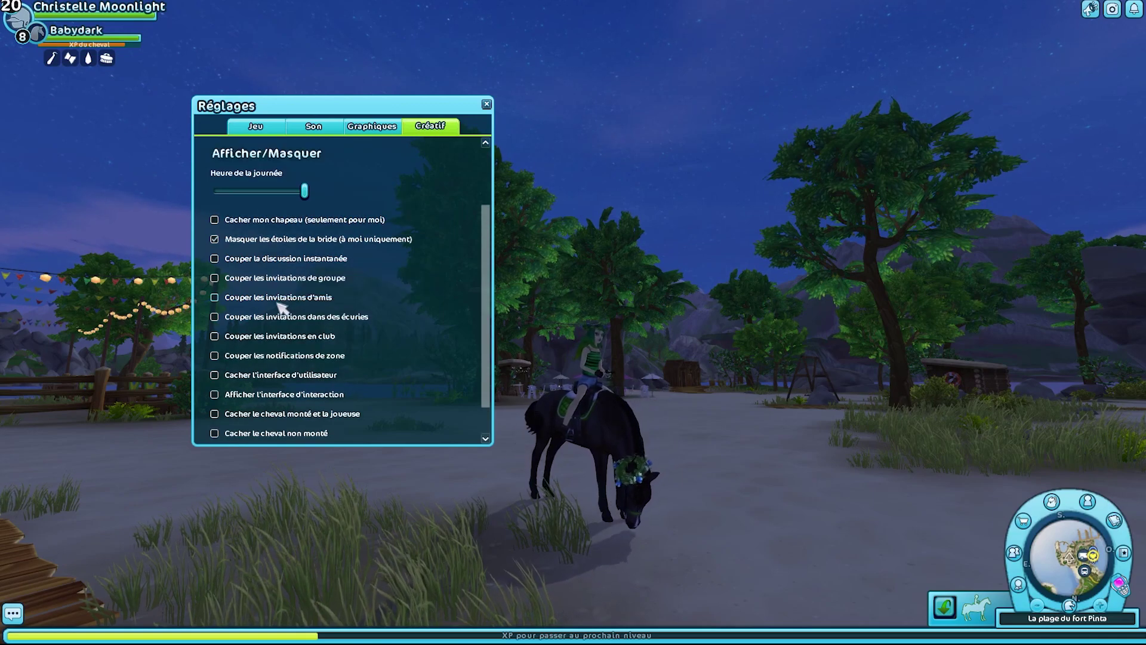
pyautogui.click(216, 375)
# Dismiss the restart notice and ride the horse along the boardwalk past the loungers.
pyautogui.click(472, 135)
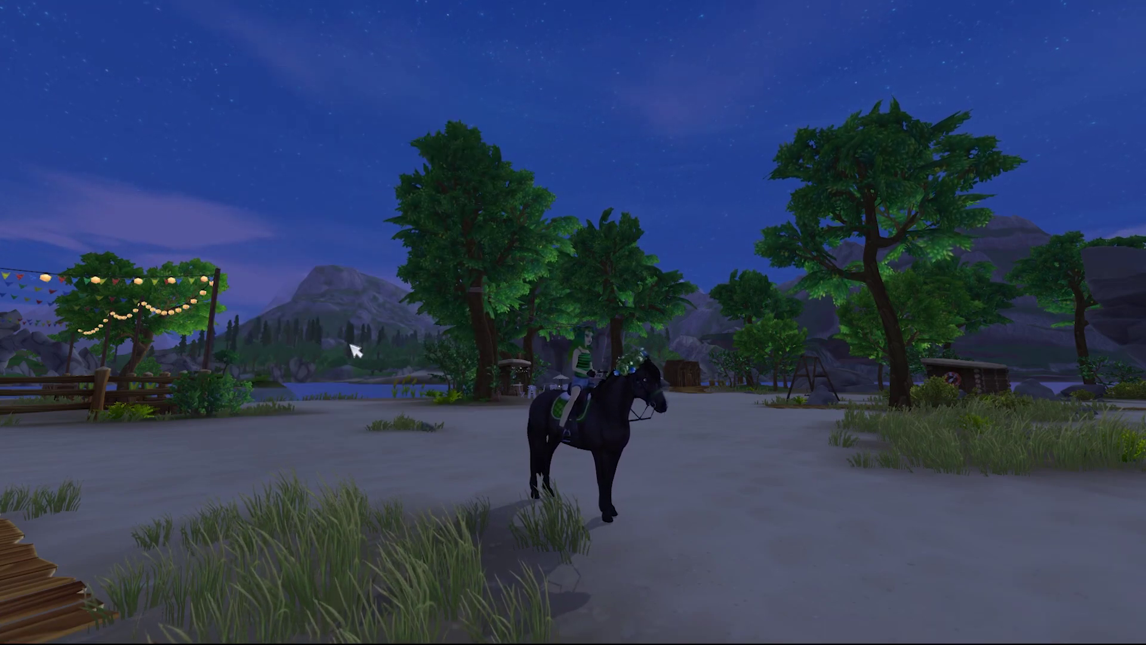
pyautogui.press('w')
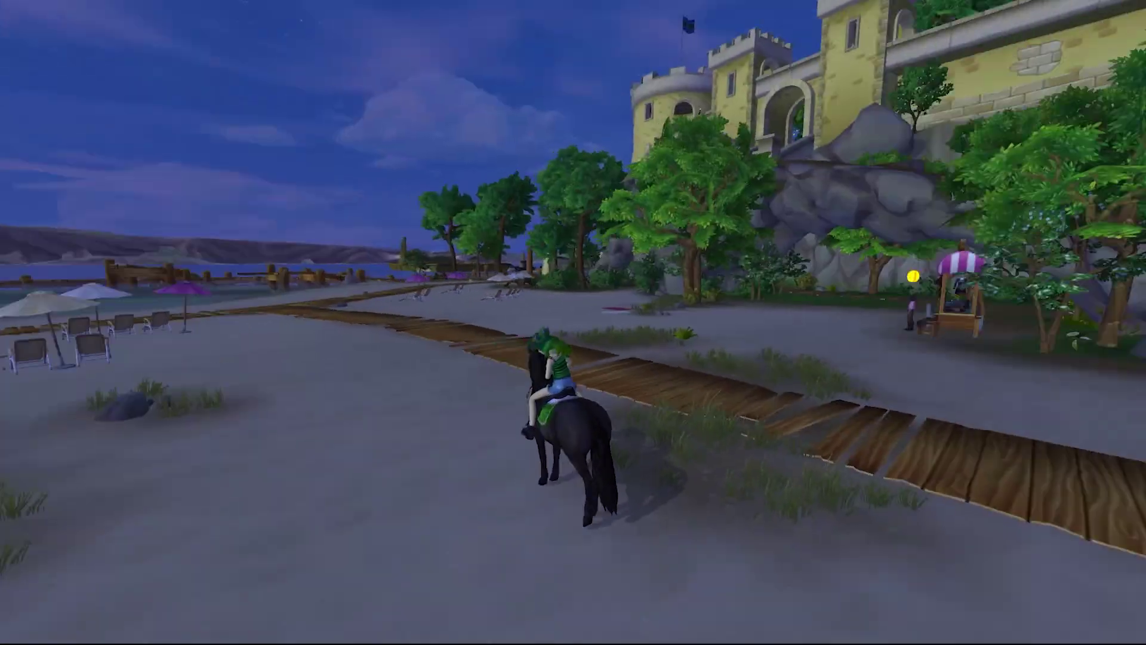
pyautogui.moveTo(358, 472); pyautogui.dragTo(485, 472)
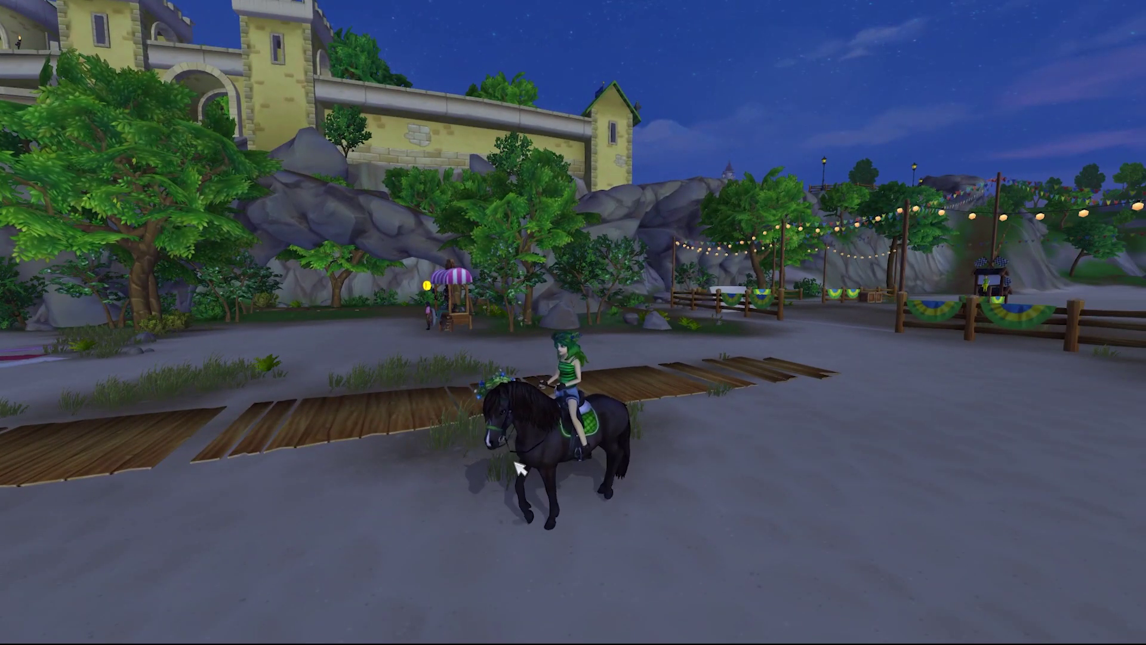
pyautogui.moveTo(578, 505); pyautogui.dragTo(806, 505)
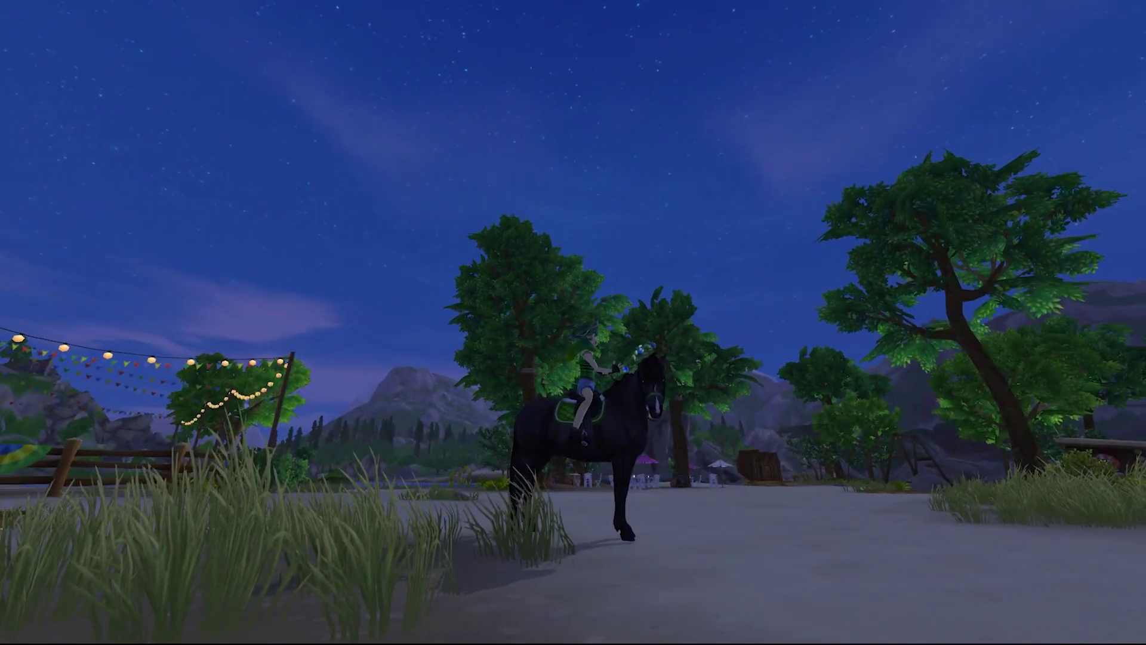
pyautogui.press('w')
pyautogui.press('d')
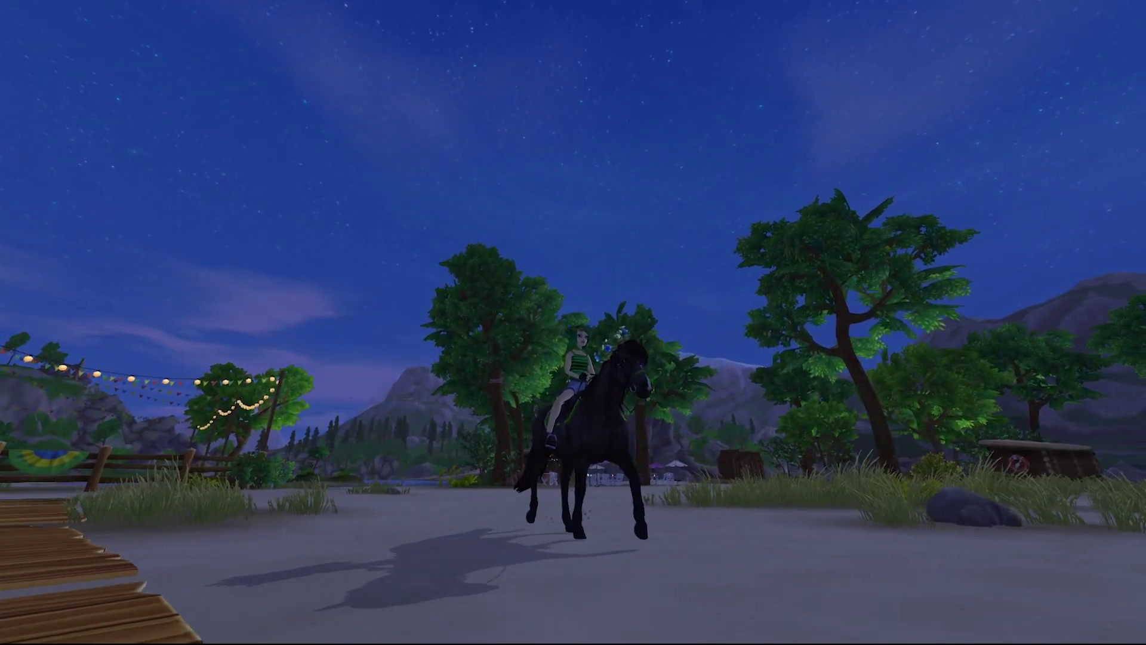
pyautogui.press('d')
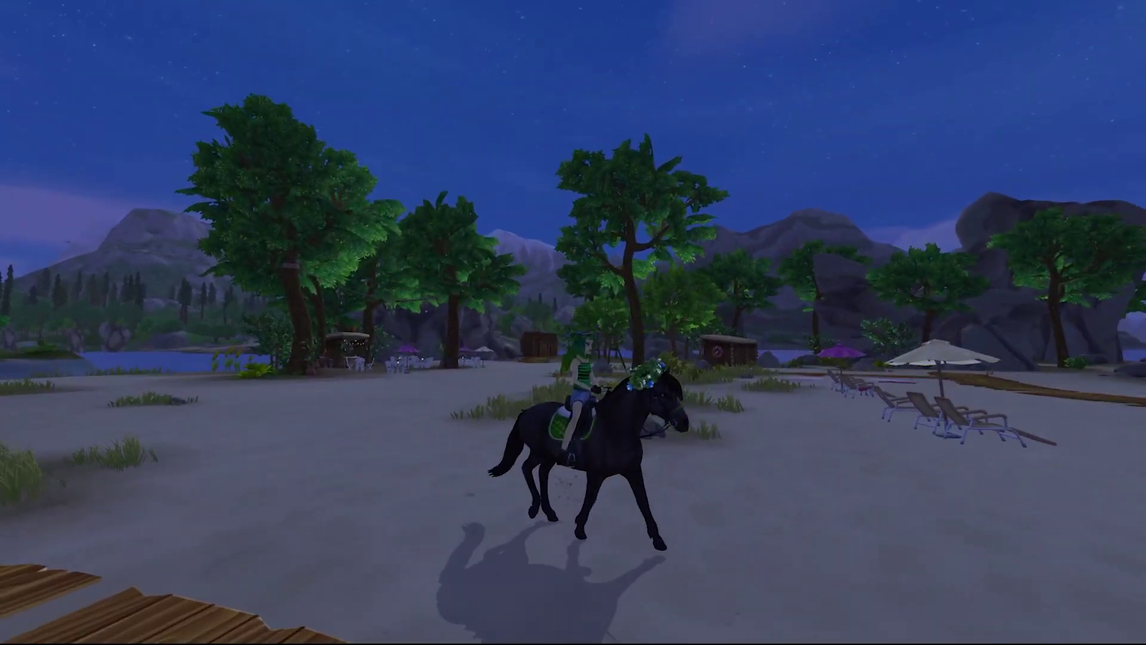
pyautogui.press('a')
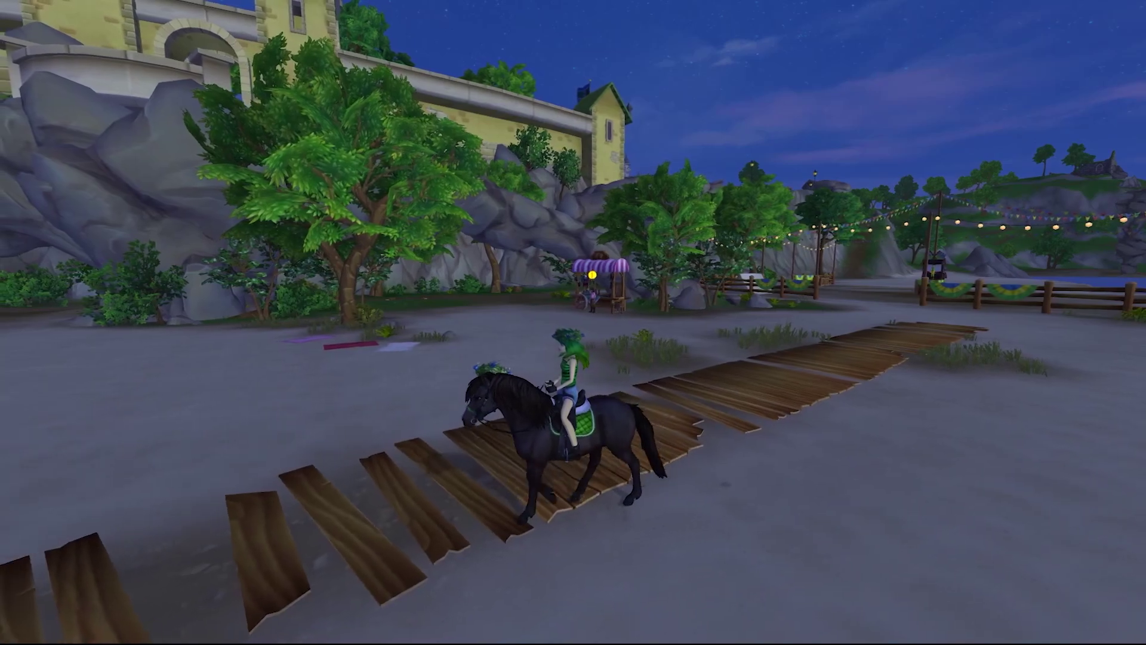
# Steer the horse off the boardwalk toward the lagoon, canter across the sand, and halt.
pyautogui.press('d')
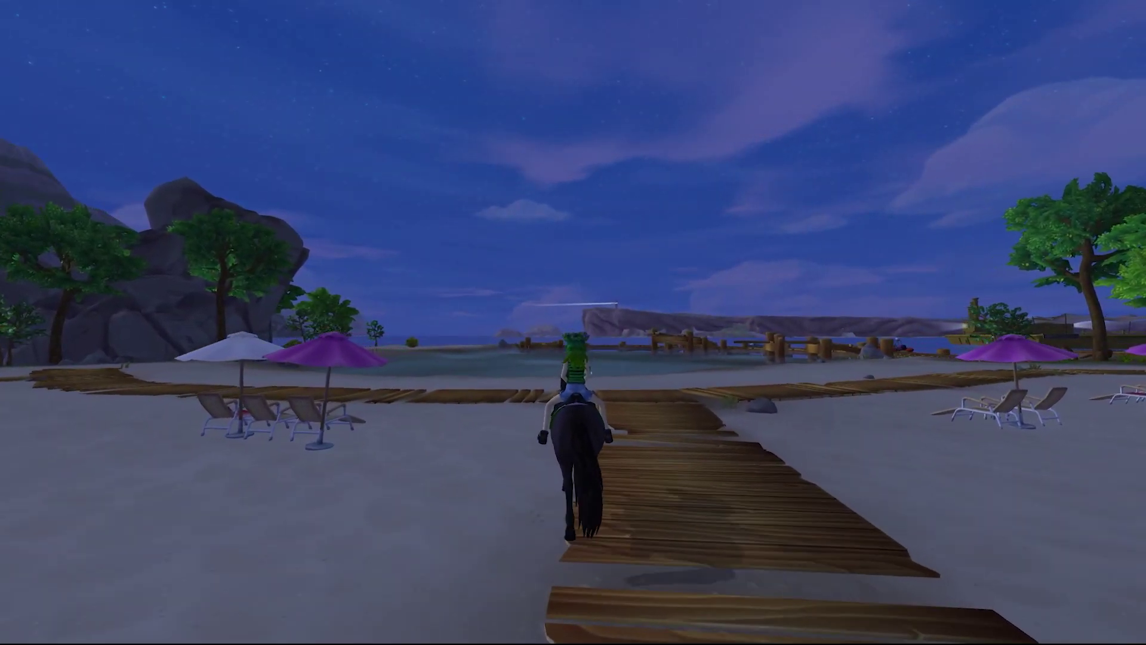
pyautogui.press('a')
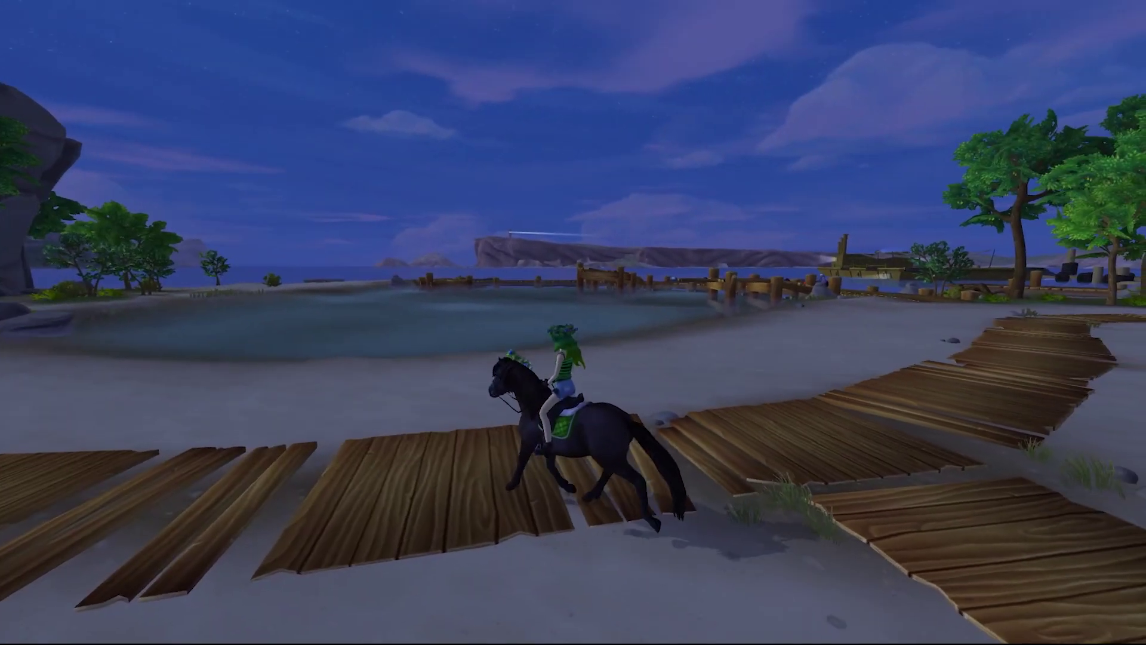
pyautogui.press('d')
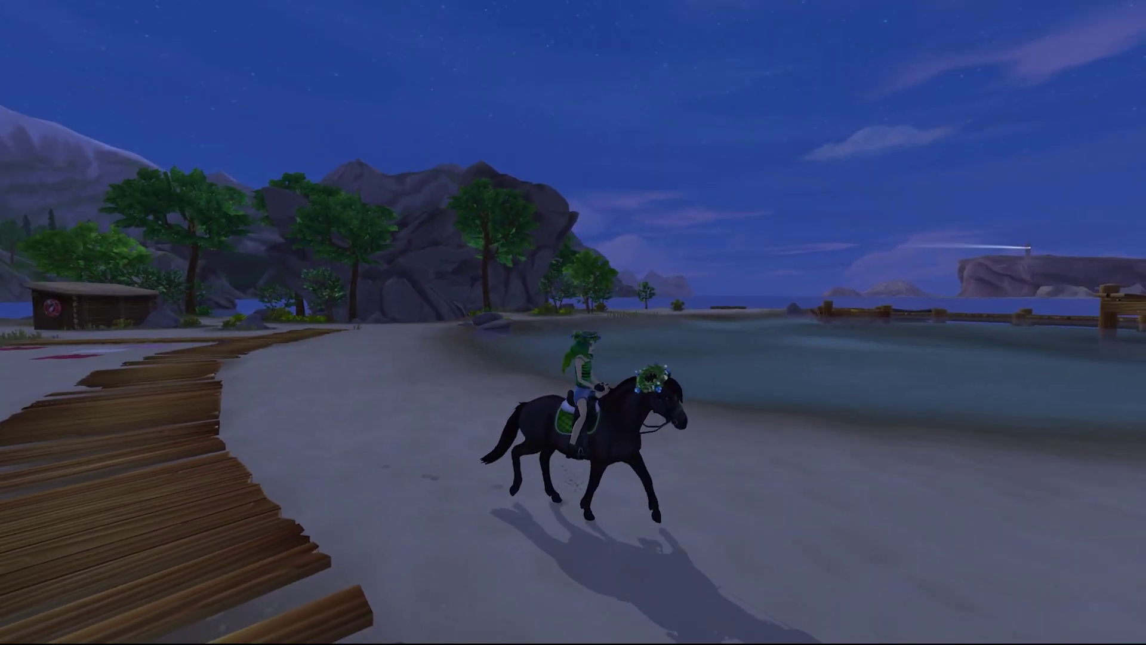
pyautogui.press('d')
pyautogui.press('d')
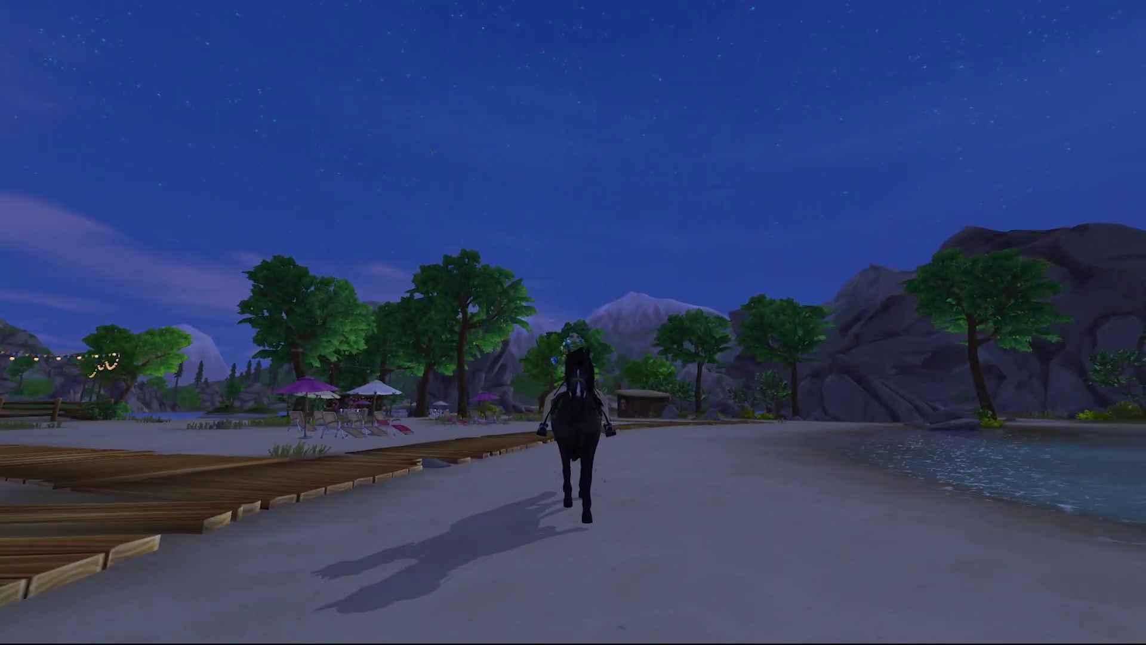
pyautogui.press('a')
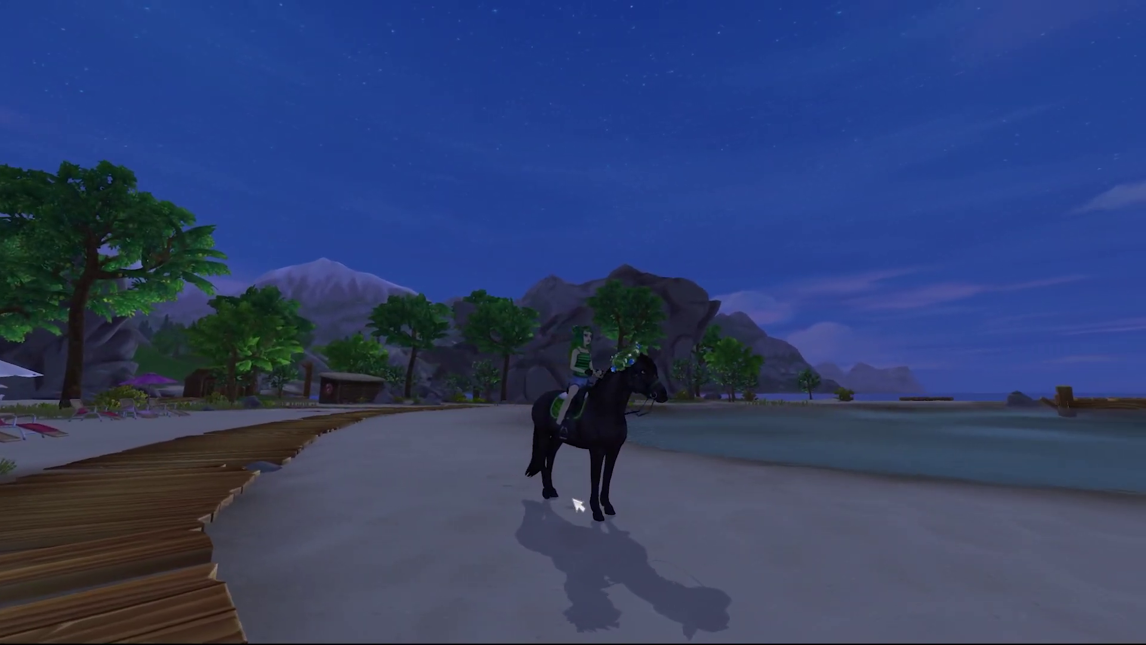
# Dismount beside the horse, pan the view across the dock and cliff, then remount.
pyautogui.press('e')
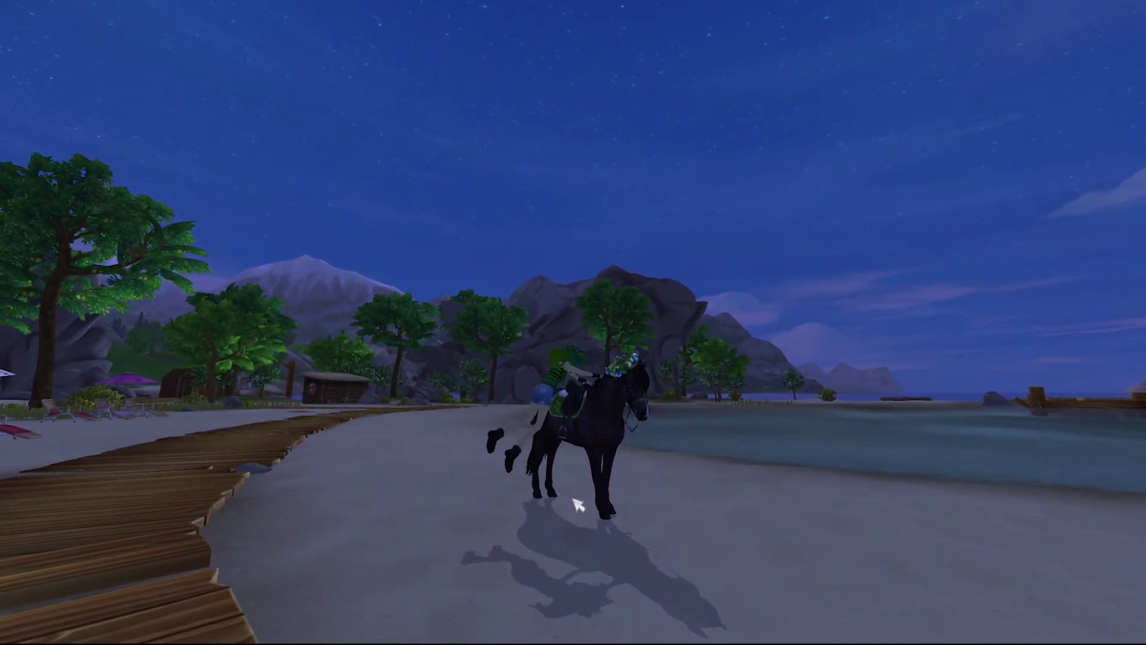
pyautogui.press('d')
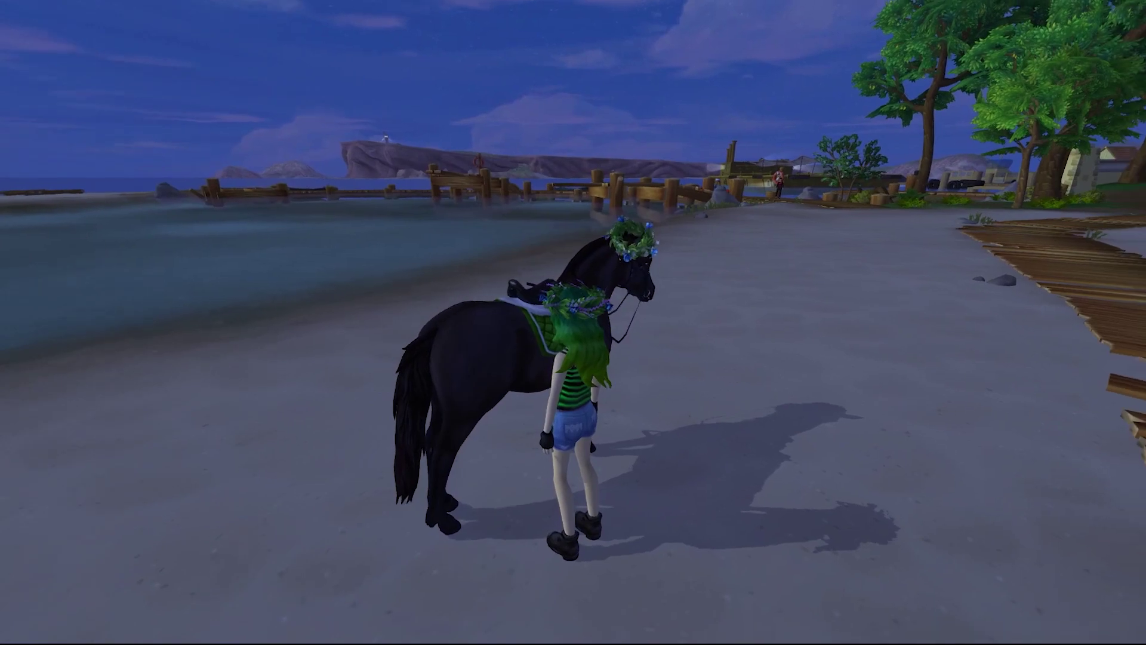
pyautogui.press('d')
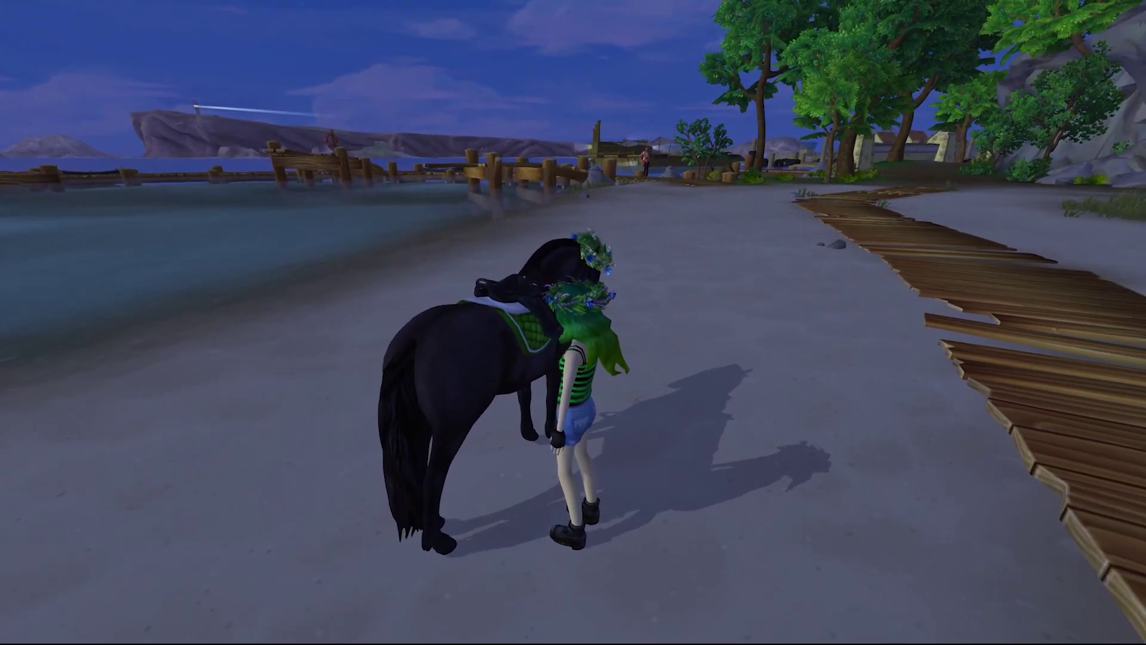
pyautogui.press('e')
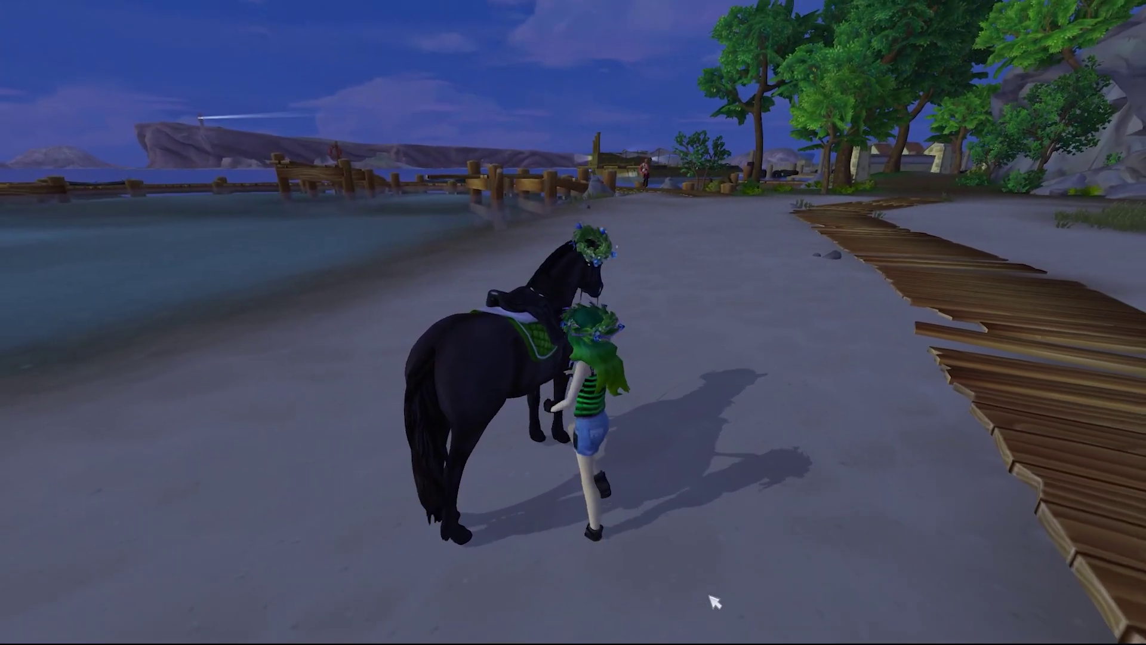
# Ride along the beach and boardwalk, turning left and then right.
pyautogui.press('w')
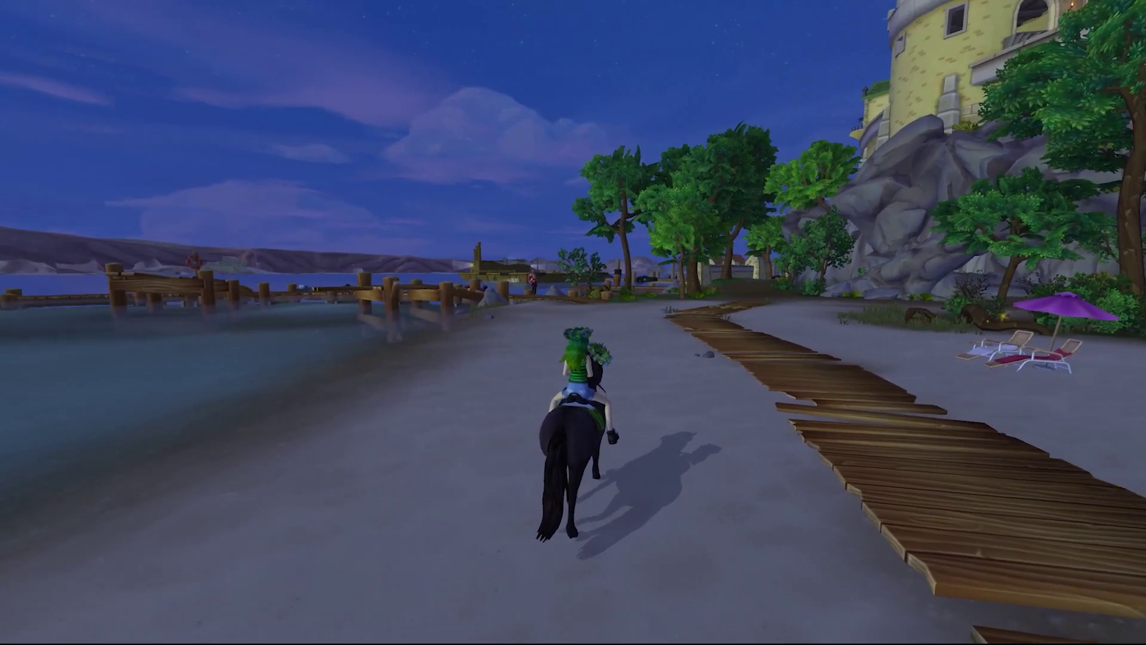
pyautogui.press('a')
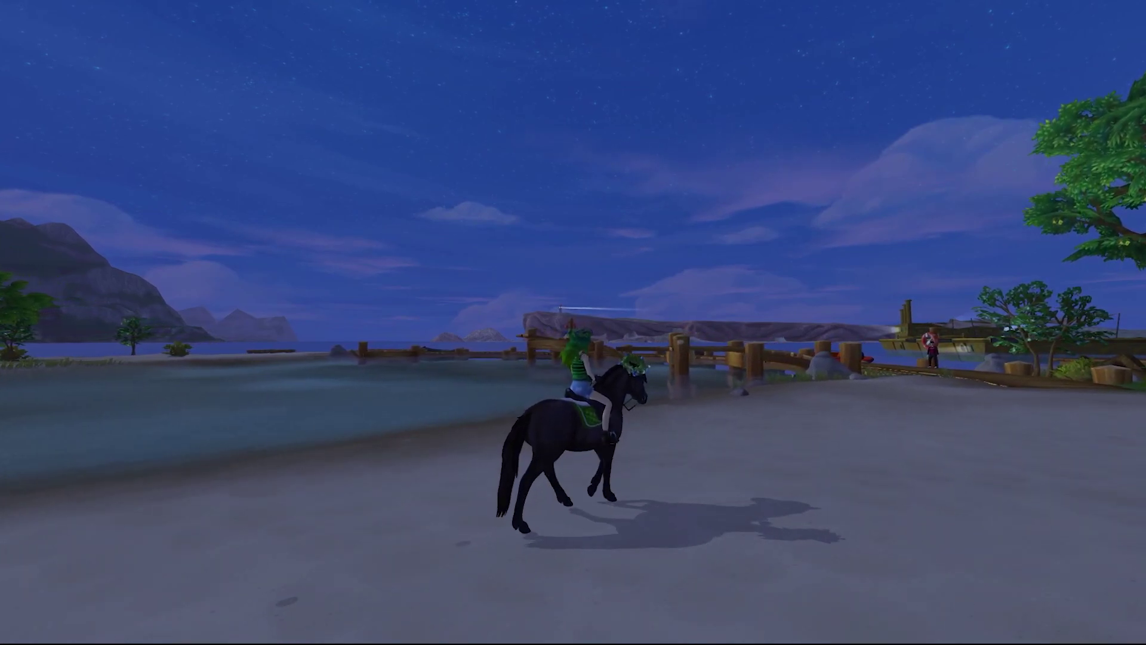
pyautogui.press('d')
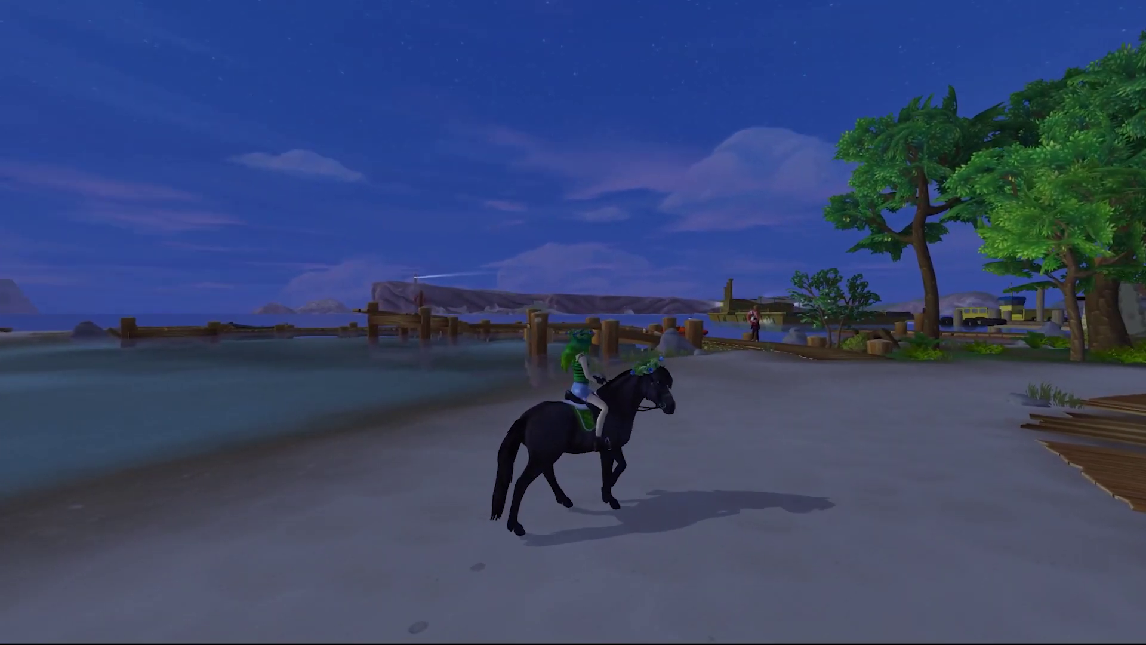
pyautogui.press('a')
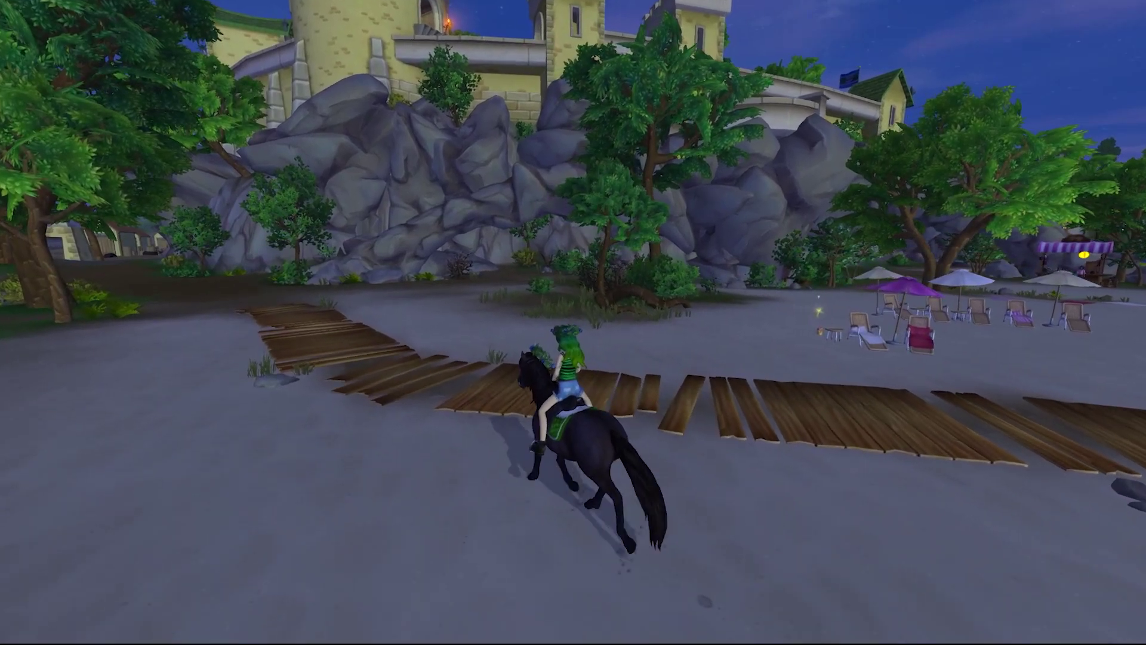
pyautogui.press('d')
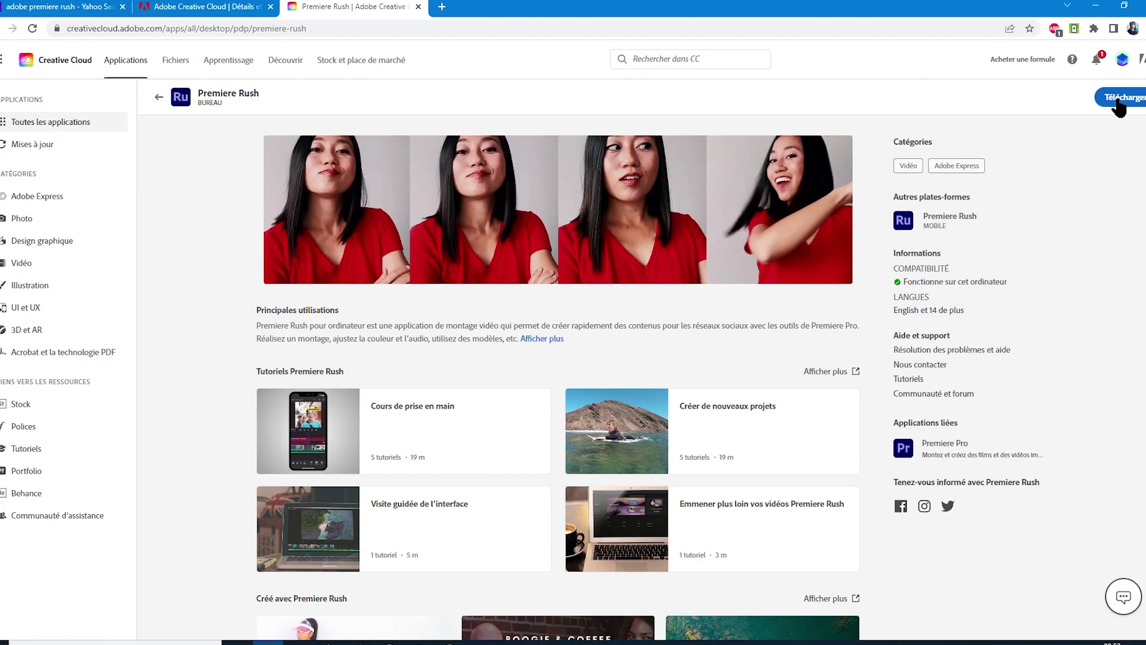
# Download the Premiere Rush desktop installer with the Télécharger button.
pyautogui.click(1118, 100)
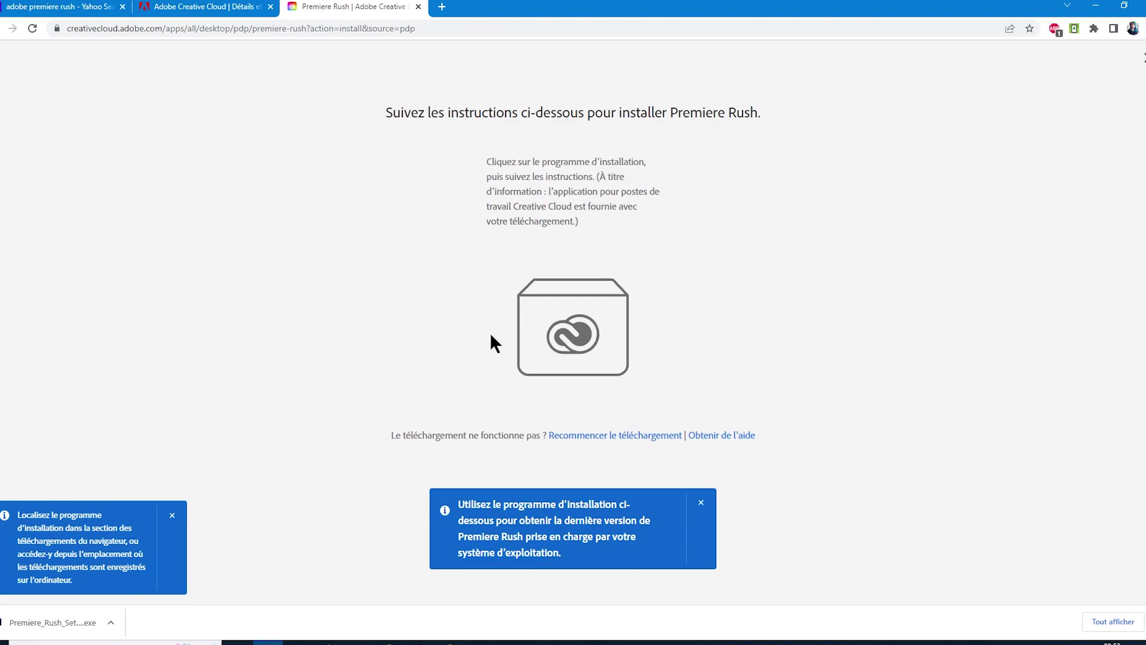
# Dismiss the two installer notices and run the downloaded Premiere Rush installer from Chrome's download bar.
pyautogui.click(701, 503)
pyautogui.click(171, 516)
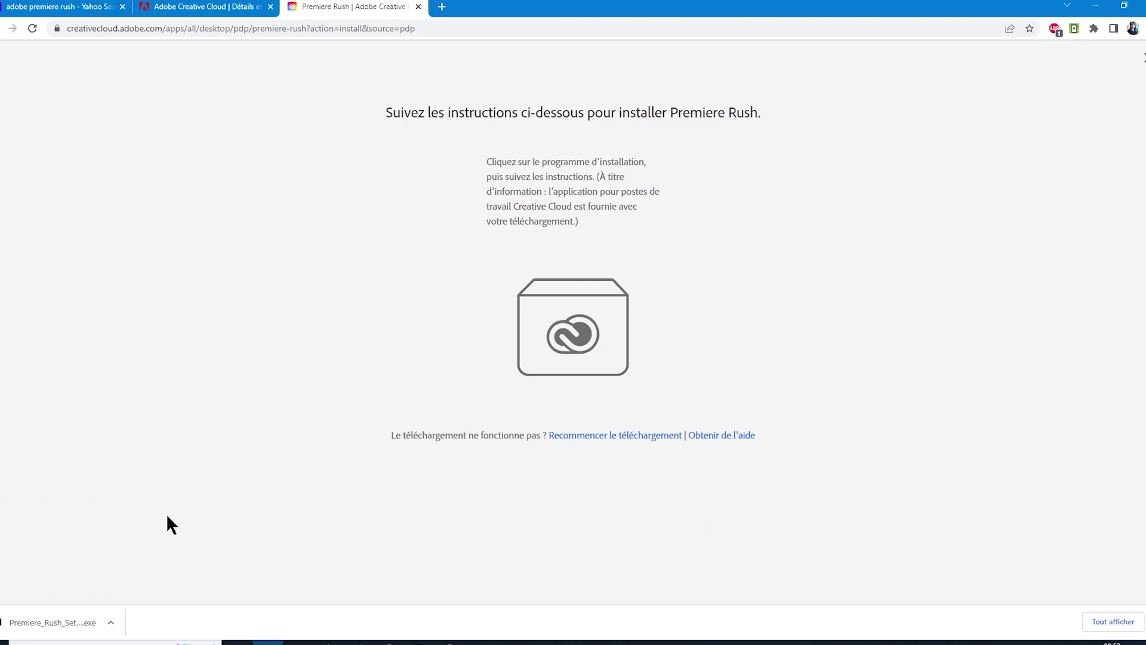
pyautogui.moveTo(514, 191); pyautogui.dragTo(554, 222)
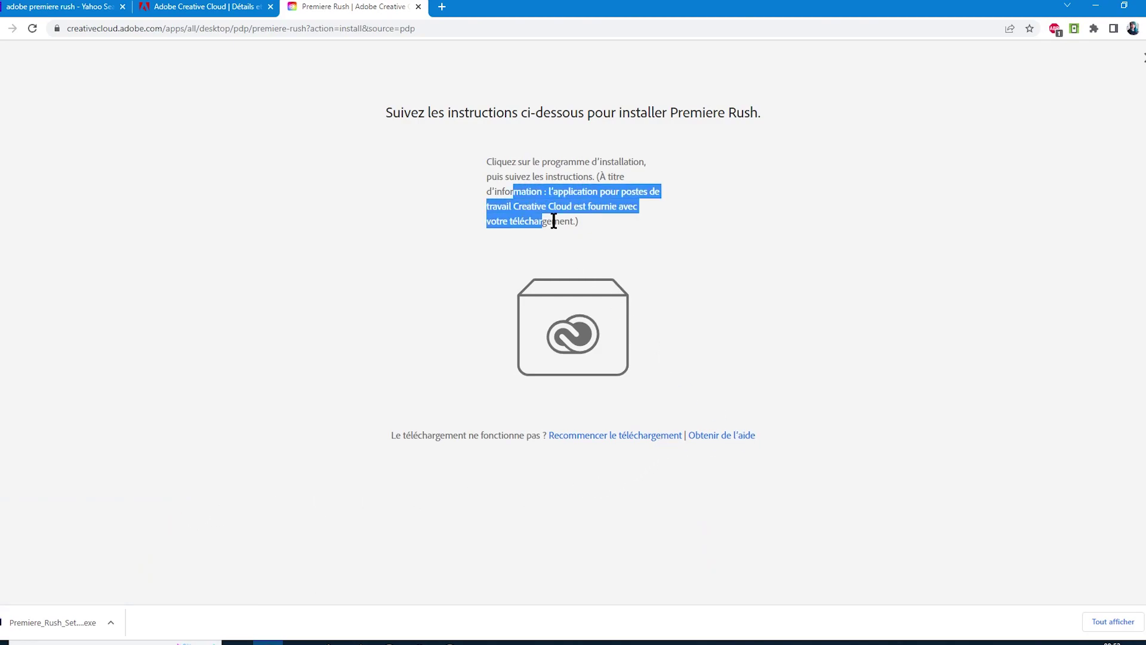
pyautogui.click(546, 208)
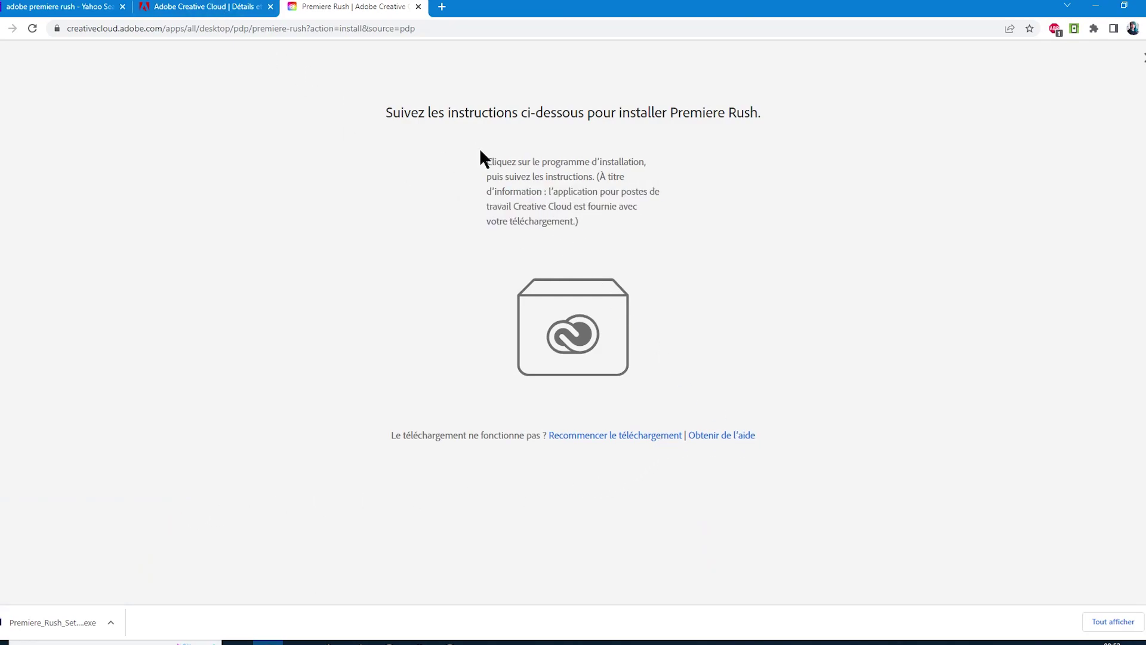
pyautogui.moveTo(482, 157); pyautogui.dragTo(547, 206)
pyautogui.click(83, 621)
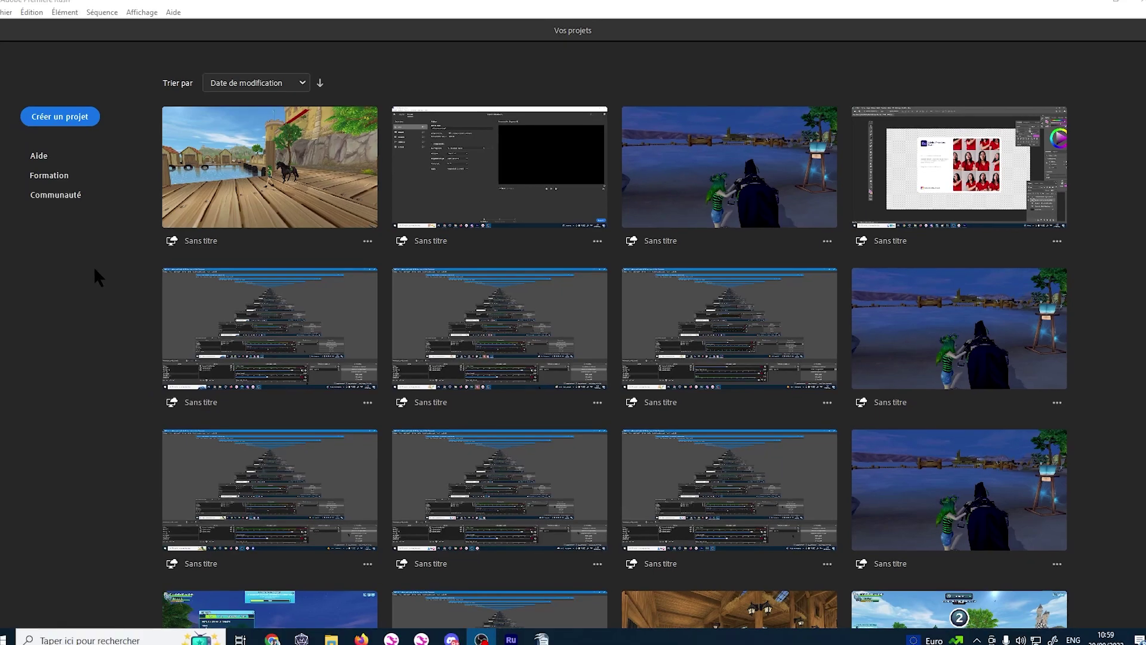
pyautogui.click(66, 122)
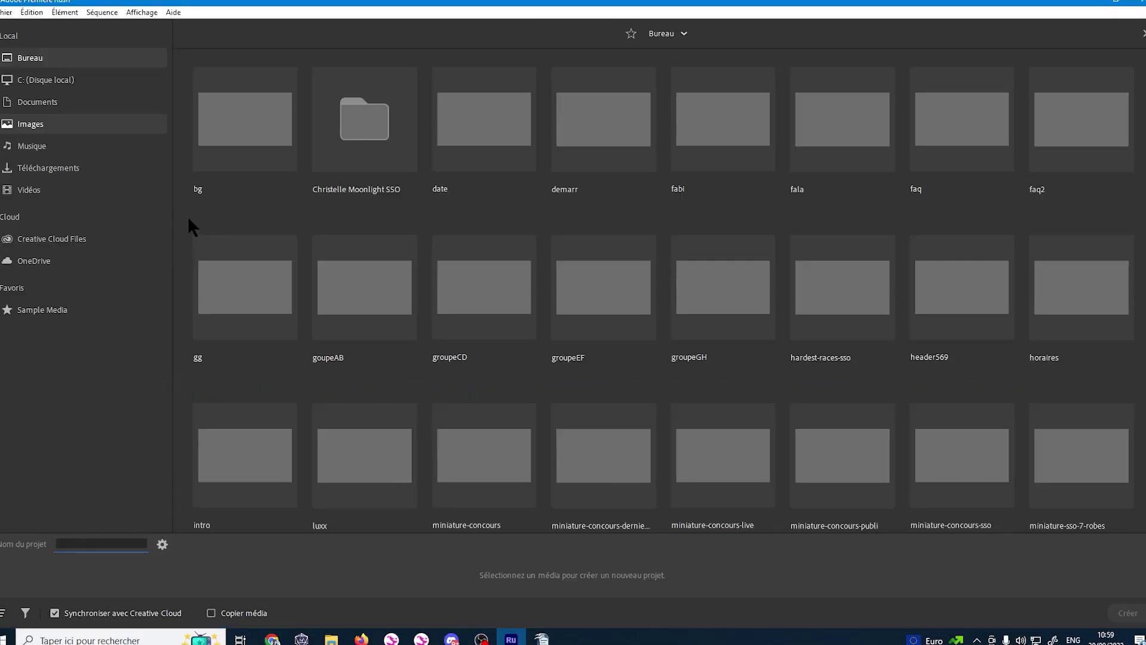
pyautogui.click(55, 192)
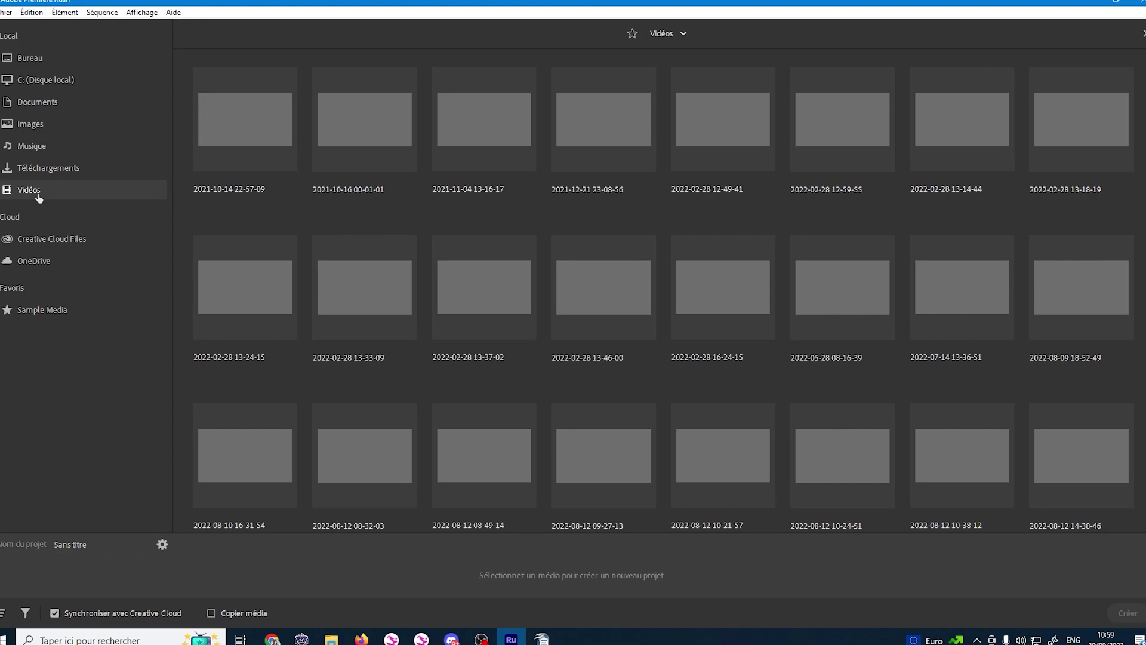
pyautogui.scroll(-5, 629, 310)
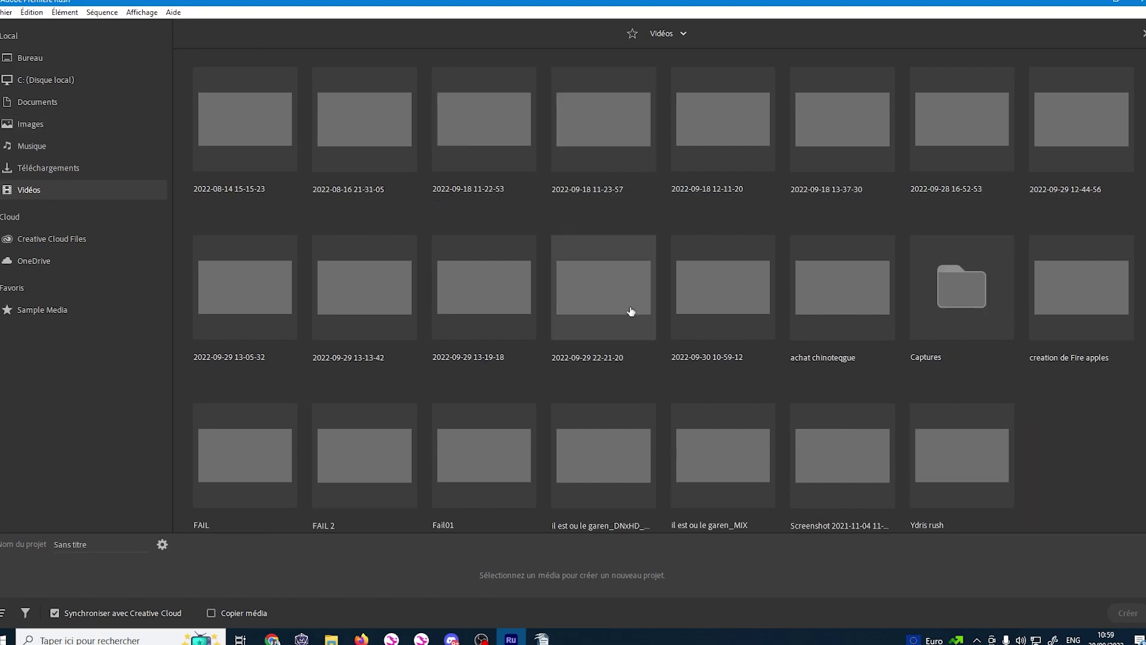
pyautogui.scroll(-4, 635, 308)
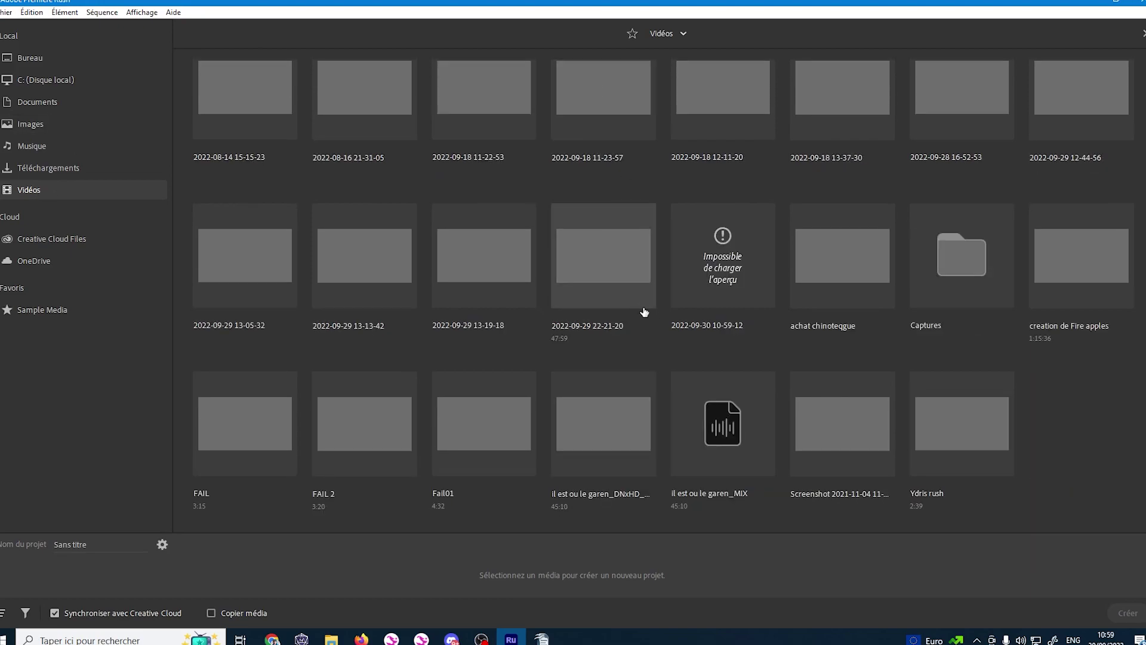
pyautogui.scroll(2, 593, 289)
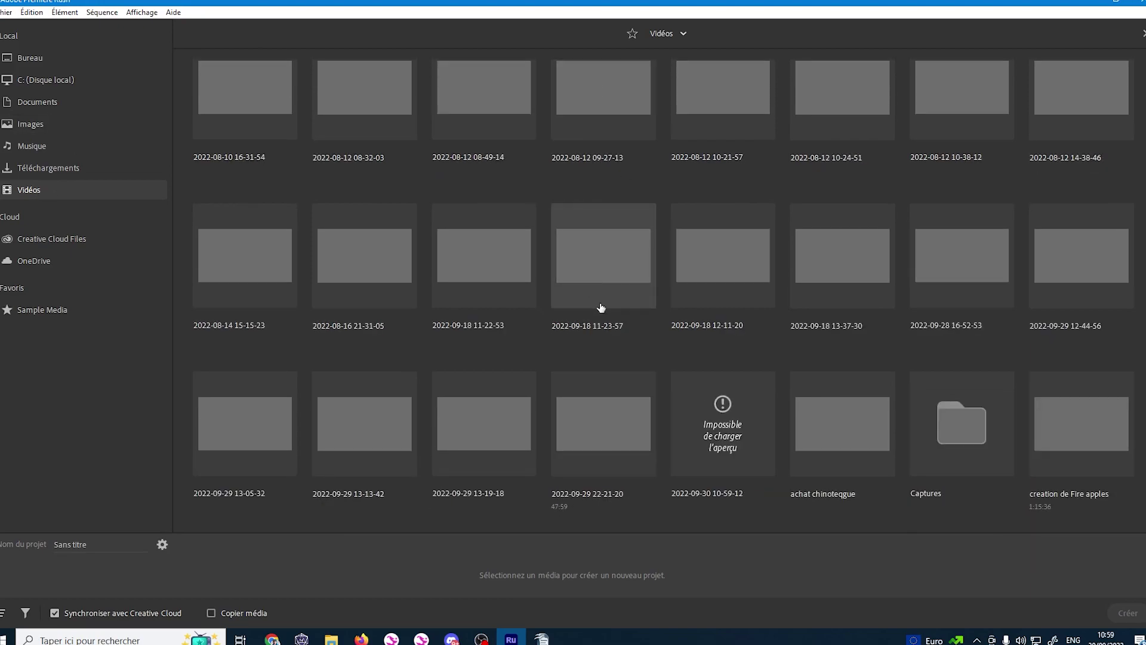
pyautogui.scroll(3, 600, 309)
pyautogui.scroll(3, 600, 308)
pyautogui.scroll(-5, 602, 308)
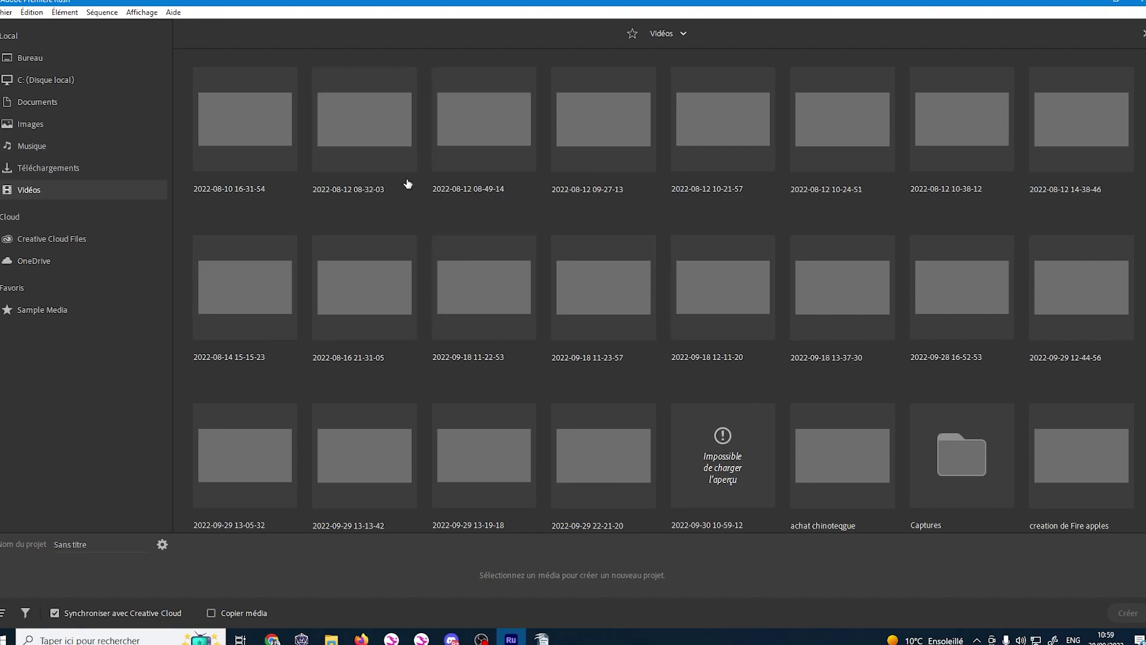
pyautogui.scroll(-3, 520, 299)
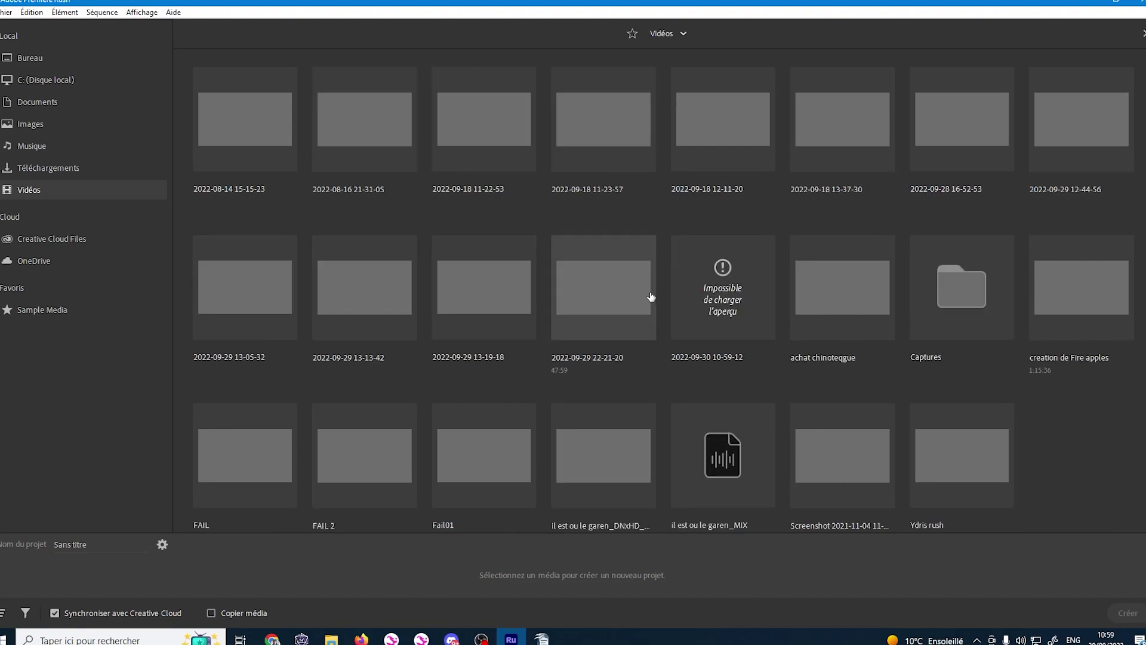
pyautogui.scroll(5, 650, 297)
pyautogui.click(831, 328)
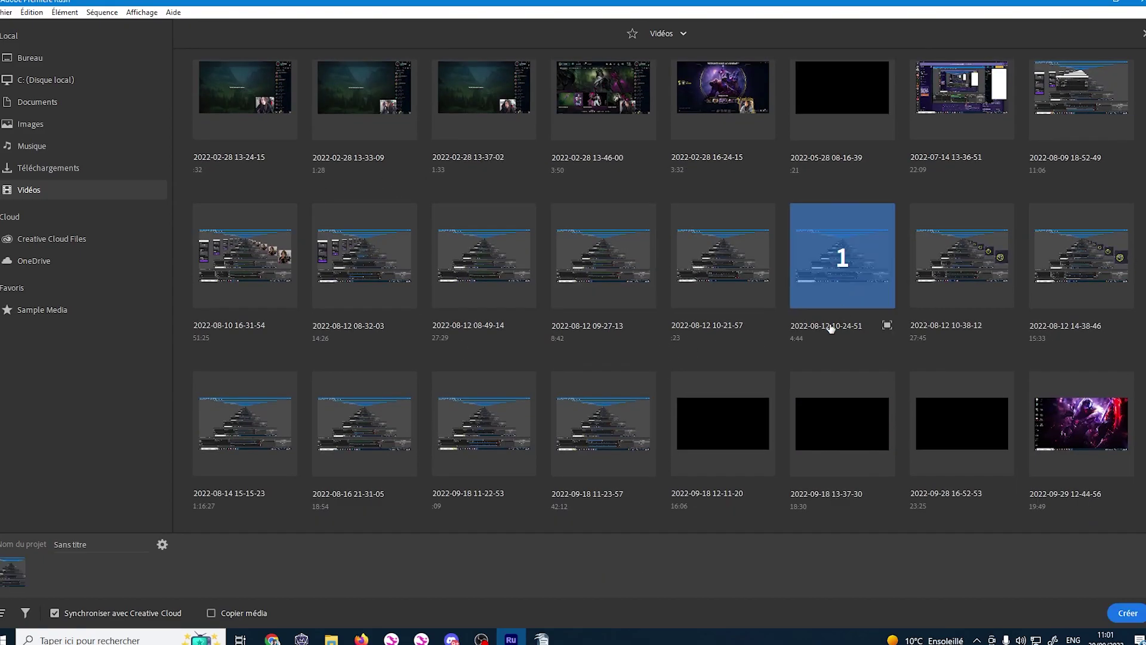
pyautogui.click(1128, 614)
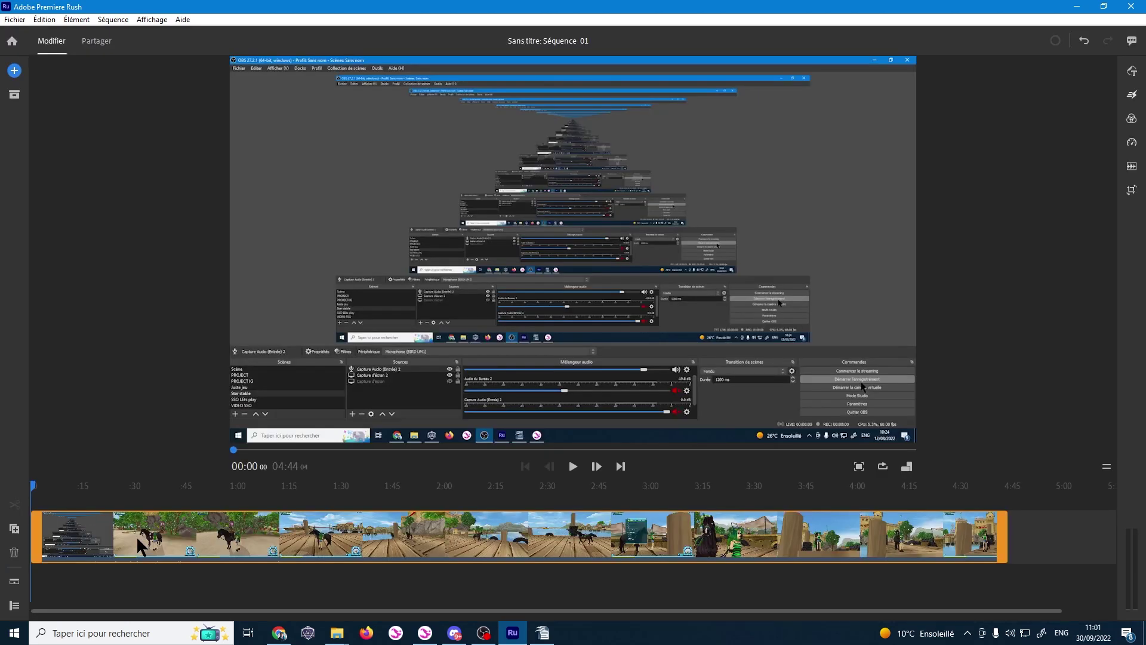
# Scrub the preview between 00:18 and 00:31 and show the track lock, audio and visibility controls.
pyautogui.click(138, 537)
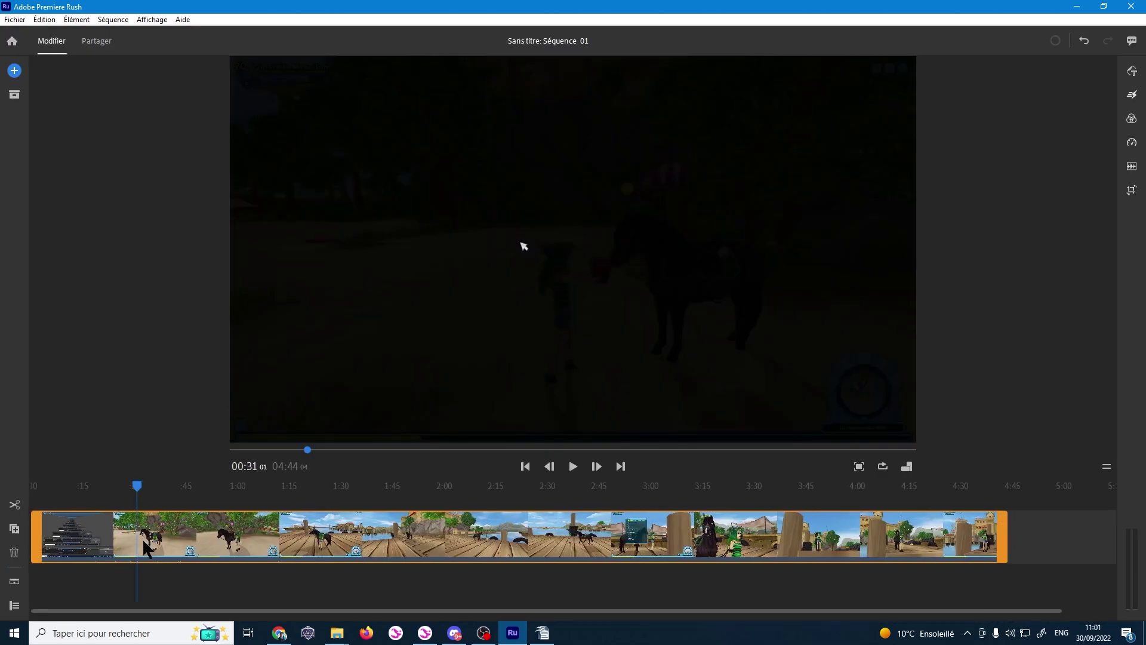
pyautogui.moveTo(137, 487)
pyautogui.mouseDown()
pyautogui.moveTo(97, 505)
pyautogui.moveTo(47, 503)
pyautogui.mouseUp()
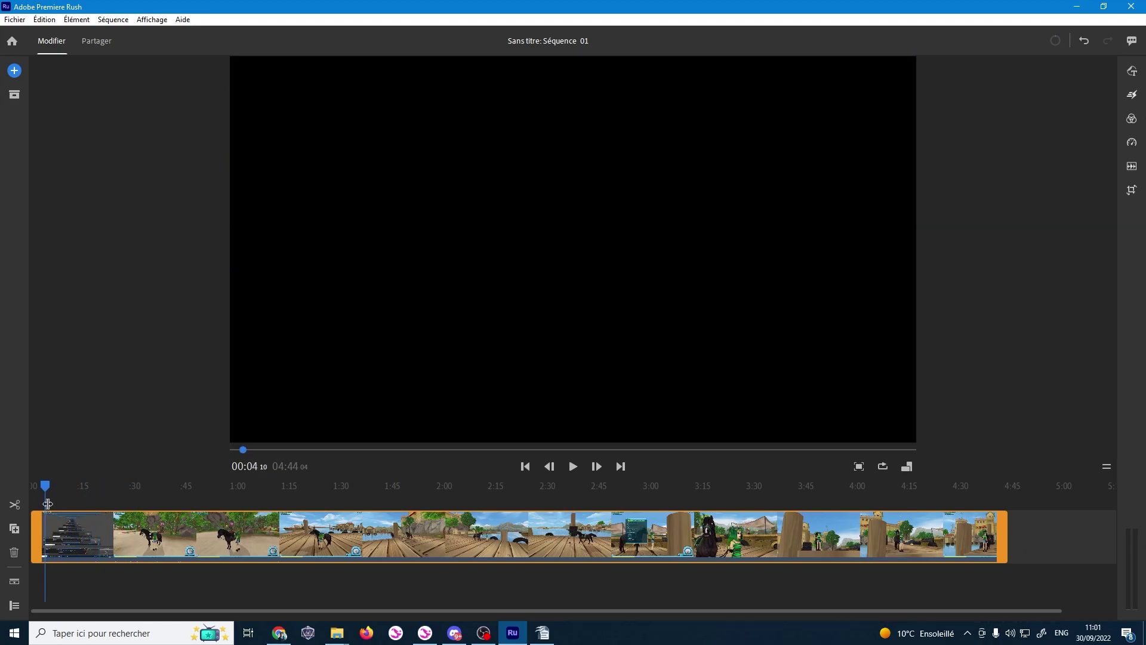
pyautogui.click(14, 71)
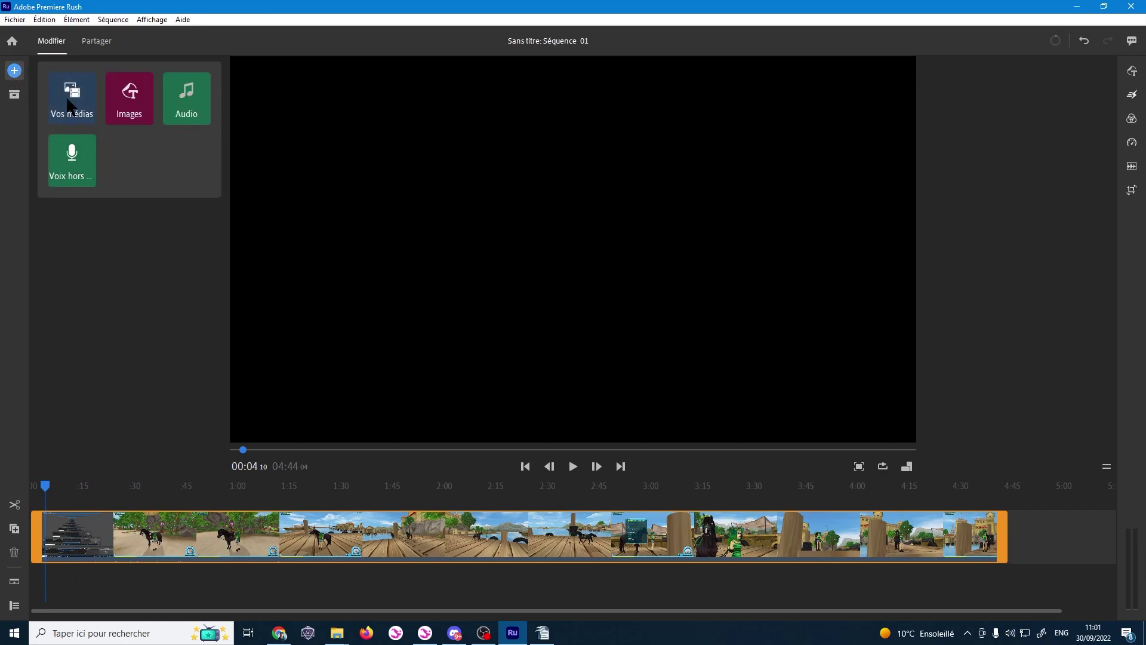
pyautogui.click(98, 283)
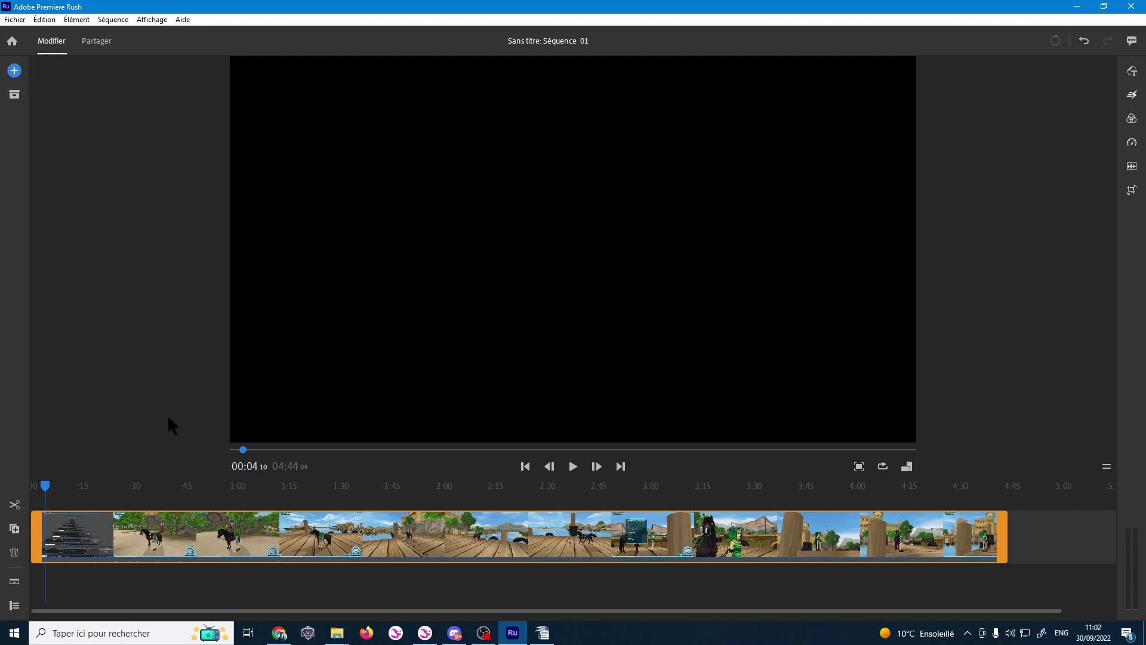
pyautogui.click(15, 606)
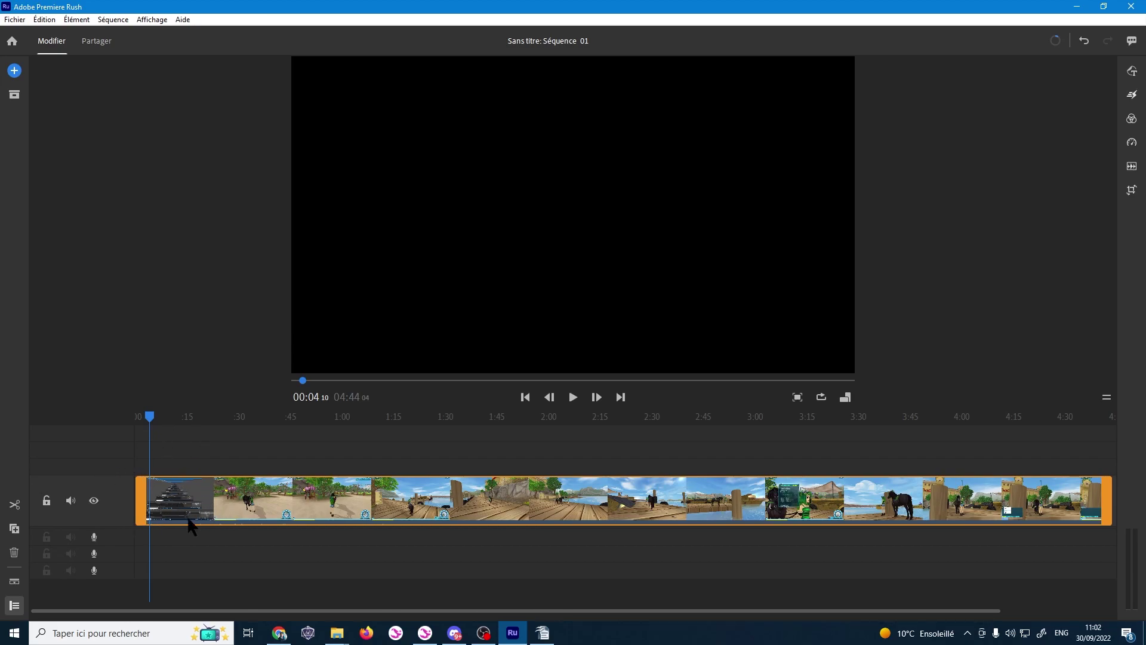
pyautogui.moveTo(169, 416)
pyautogui.mouseDown()
pyautogui.moveTo(250, 418)
pyautogui.moveTo(168, 442)
pyautogui.mouseUp()
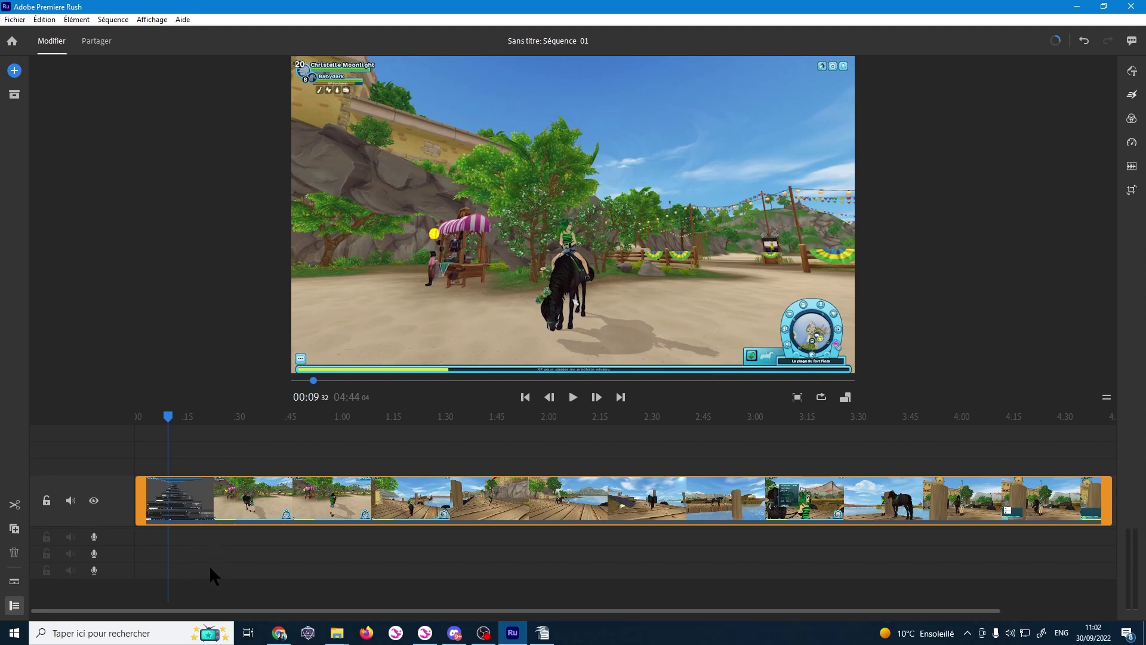
# Expand the main clip's audio waveform and split the clip at 00:21.
pyautogui.rightClick(251, 511)
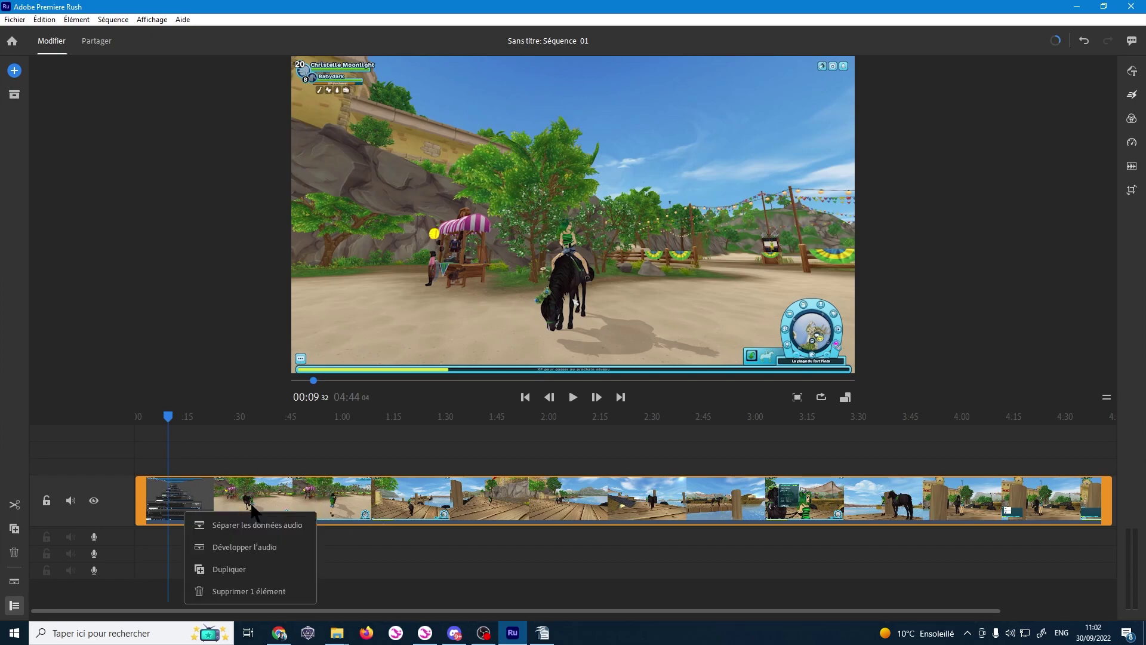
pyautogui.click(263, 549)
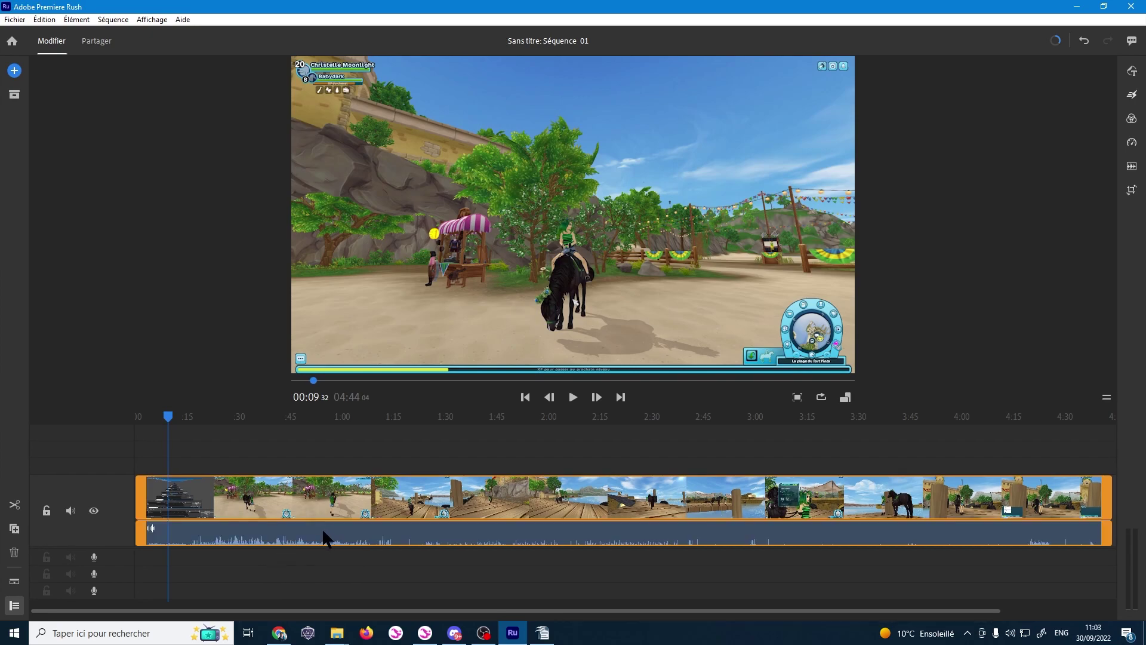
pyautogui.moveTo(169, 416)
pyautogui.mouseDown()
pyautogui.moveTo(219, 416)
pyautogui.moveTo(163, 416)
pyautogui.mouseUp()
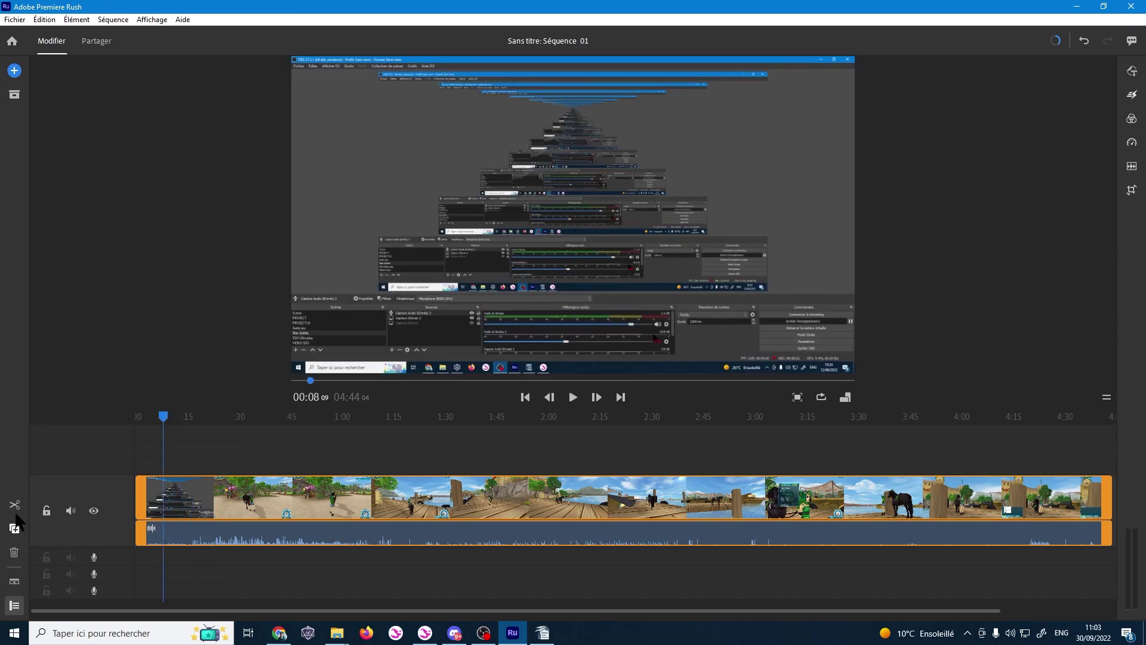
pyautogui.moveTo(164, 417); pyautogui.dragTo(210, 417)
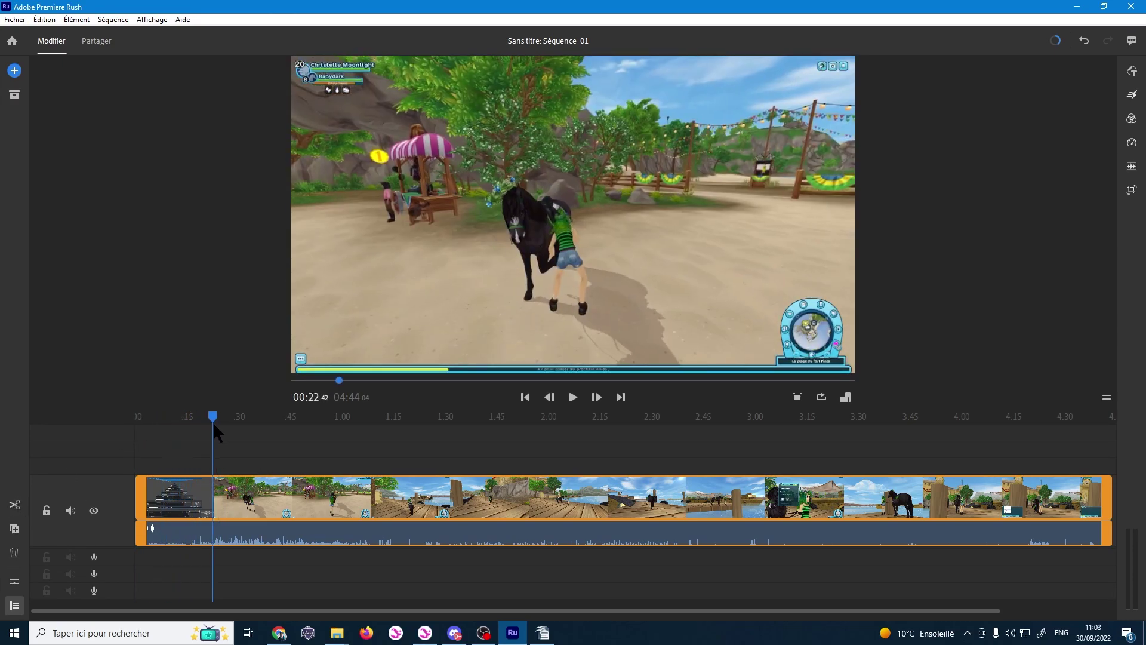
pyautogui.click(13, 505)
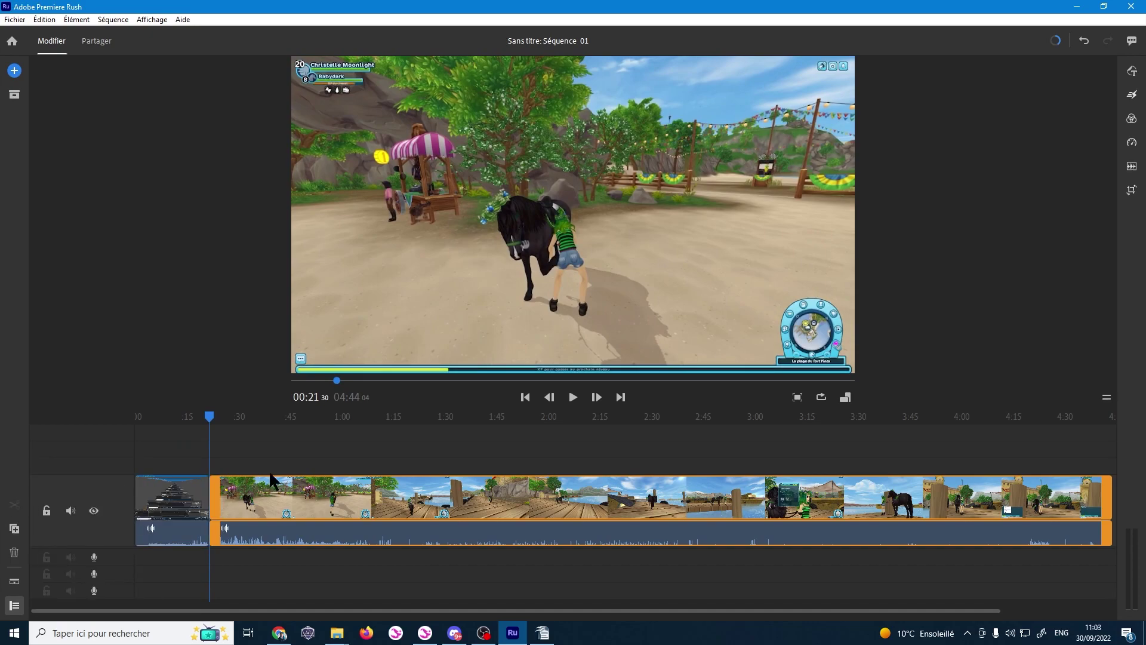
# Split the clip again at 00:40 and duplicate the section between the two cuts.
pyautogui.moveTo(209, 416); pyautogui.dragTo(231, 418)
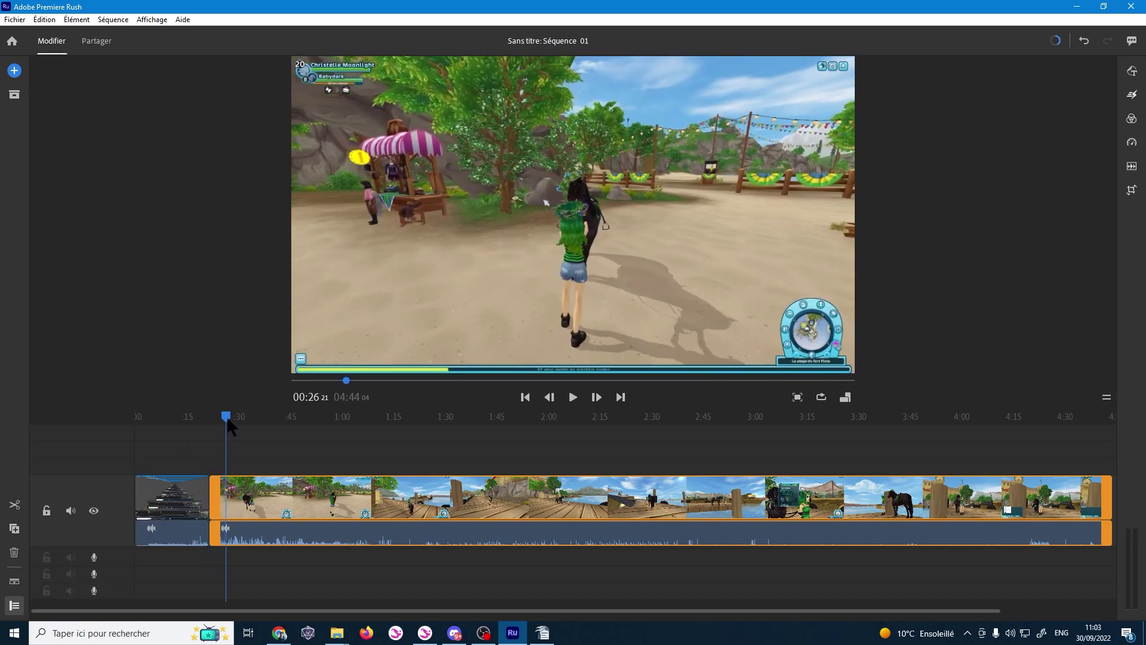
pyautogui.click(195, 508)
pyautogui.click(236, 534)
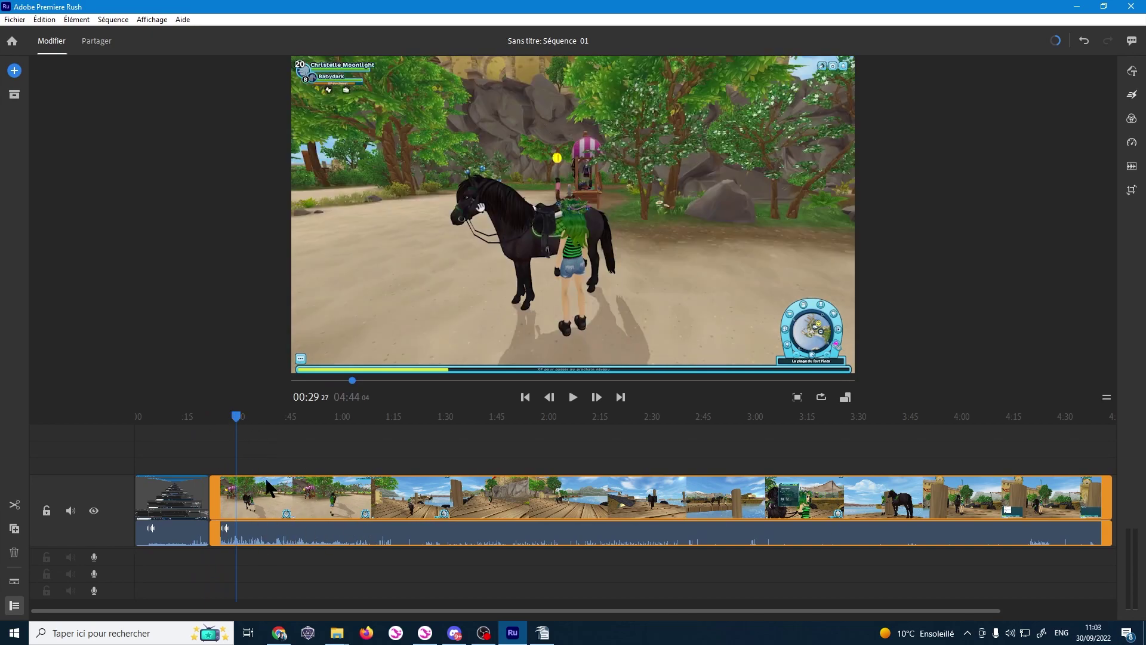
pyautogui.click(275, 493)
pyautogui.hotkey('ctrl', 'k')
pyautogui.click(259, 499)
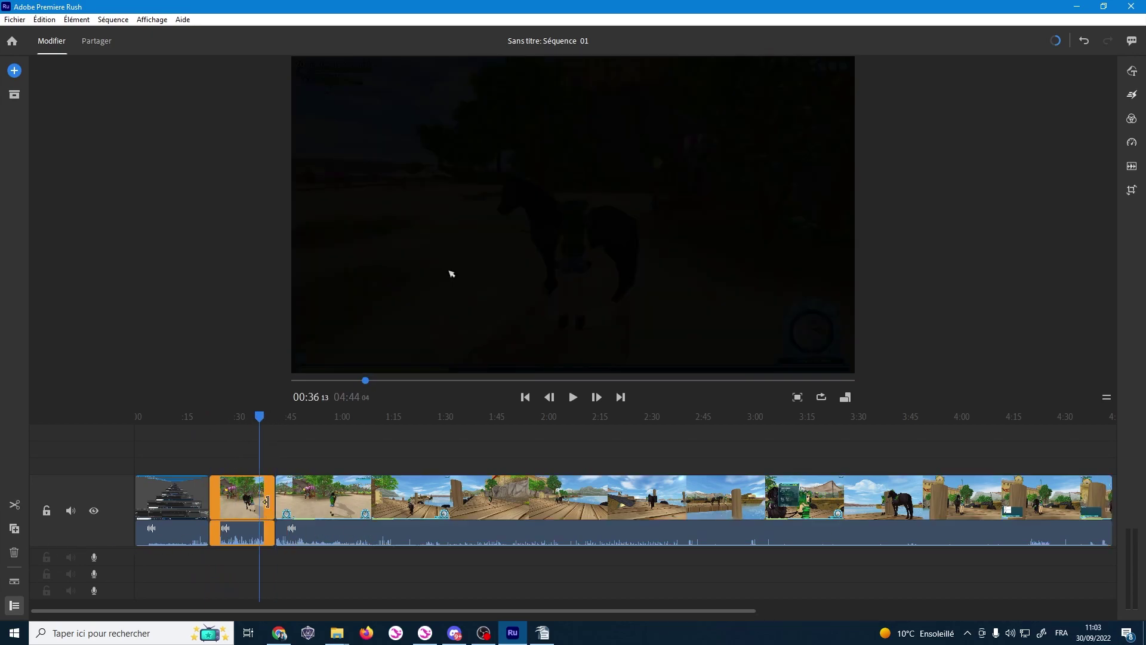
pyautogui.click(14, 529)
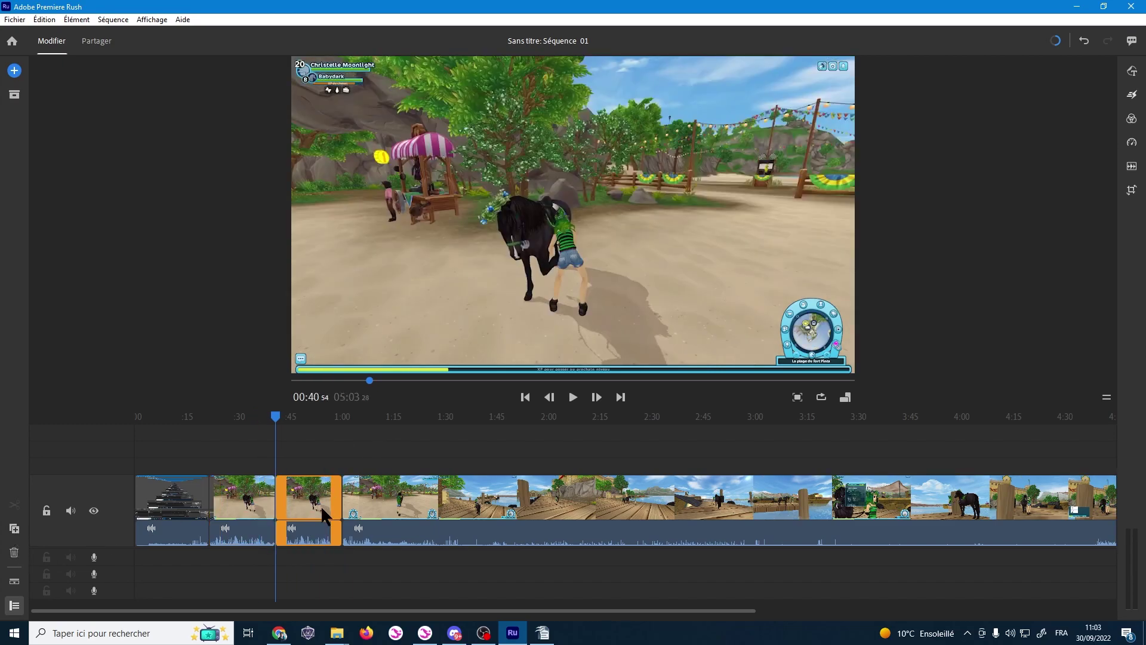
# Move the duplicate onto the upper track, play back the edit, and undo the last overlay change.
pyautogui.moveTo(322, 511)
pyautogui.mouseDown()
pyautogui.moveTo(377, 464)
pyautogui.moveTo(303, 442)
pyautogui.mouseUp()
pyautogui.click(303, 377)
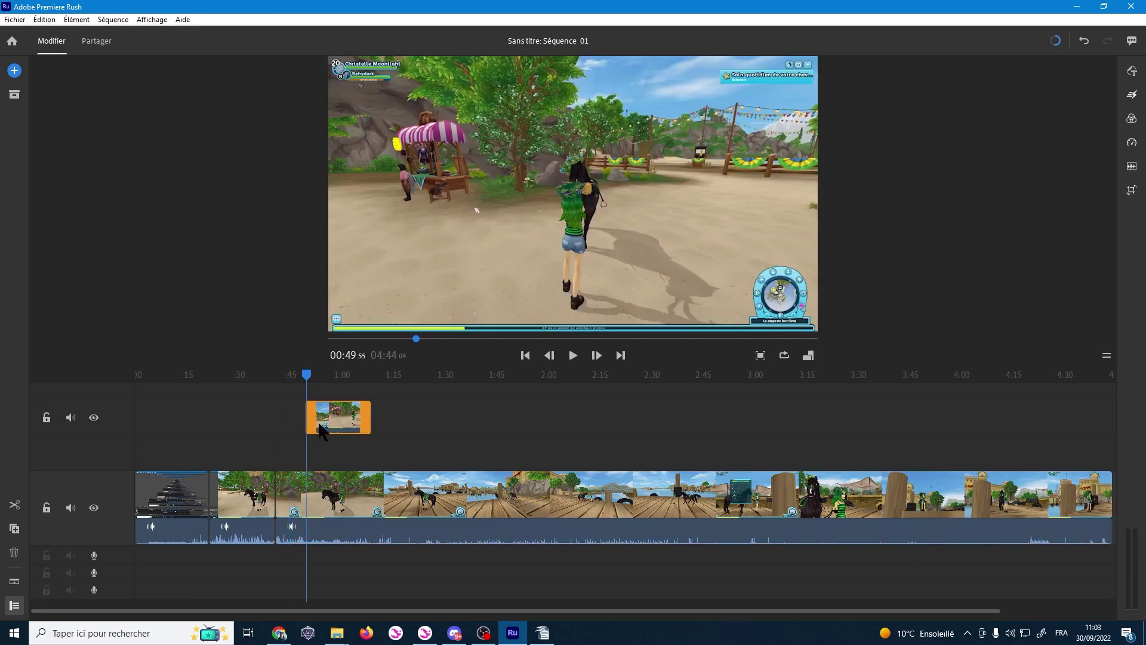
pyautogui.click(299, 496)
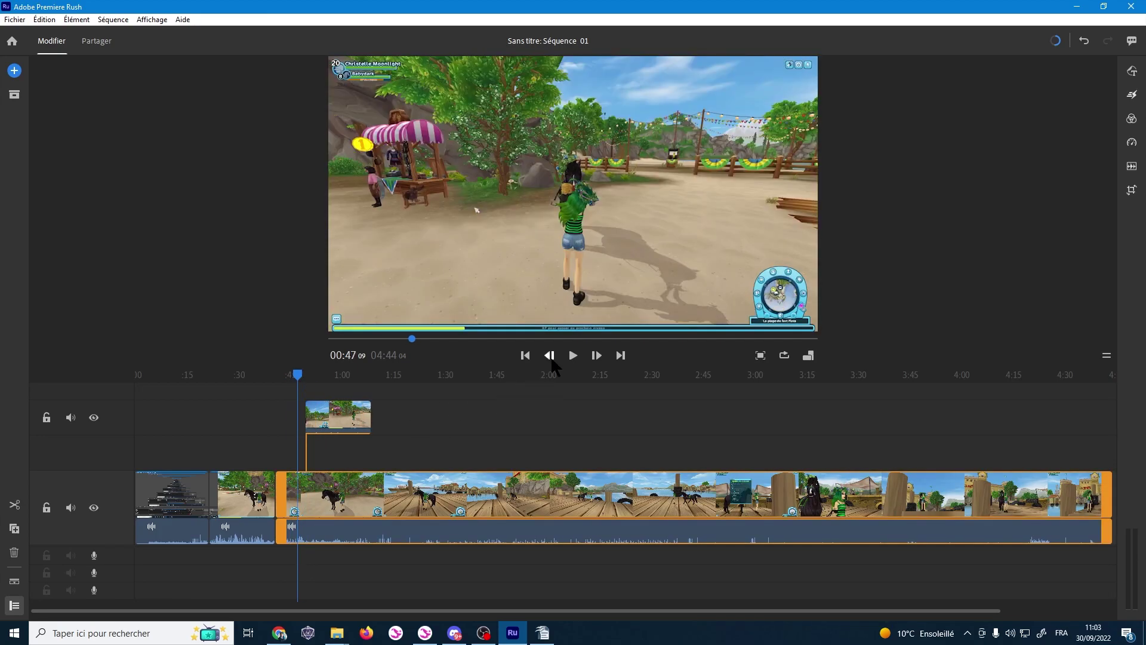
pyautogui.click(574, 356)
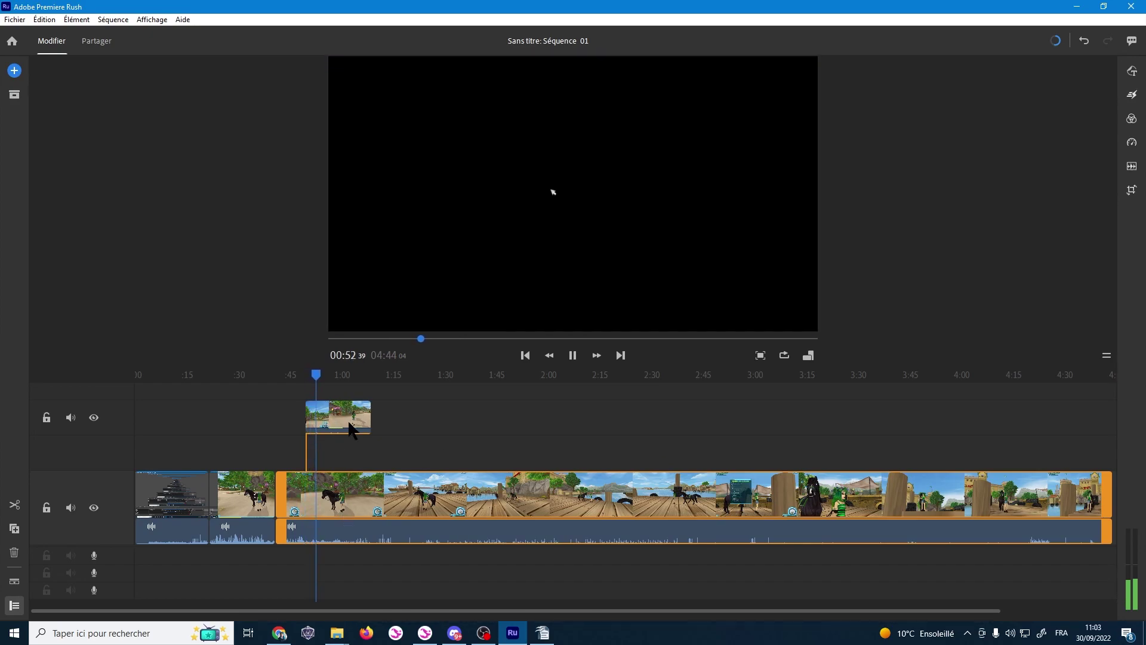
pyautogui.click(312, 427)
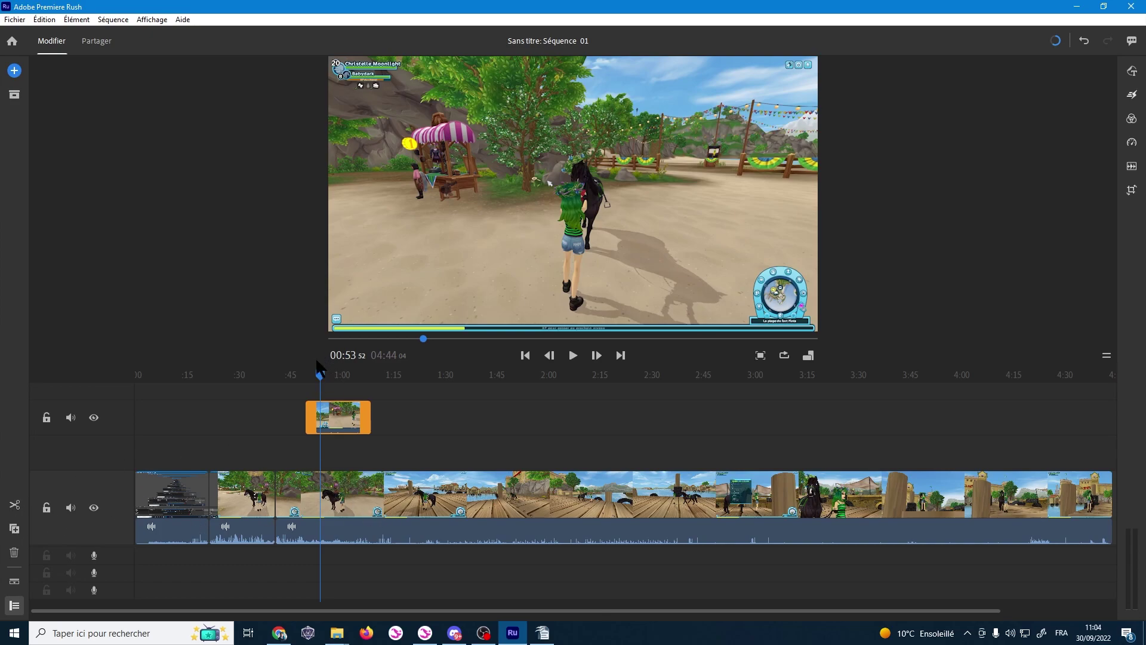
pyautogui.hotkey('ctrl', 'z')
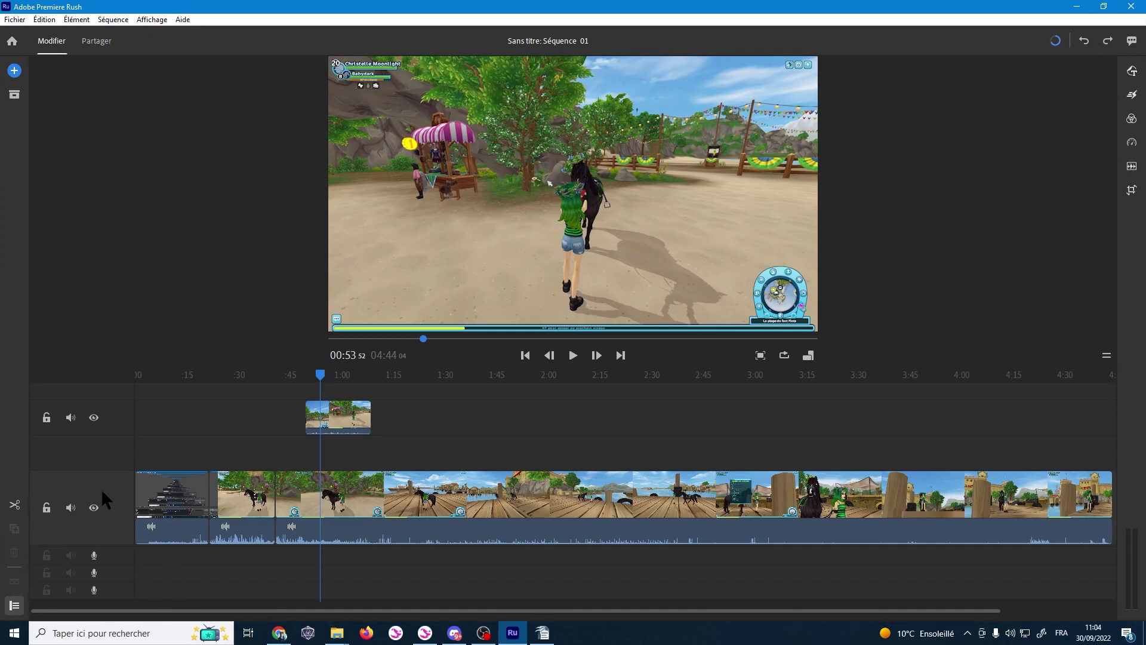
# Open the graphics templates, try the LOADING CONTENT overlay, then filter the list to Titres.
pyautogui.click(1132, 72)
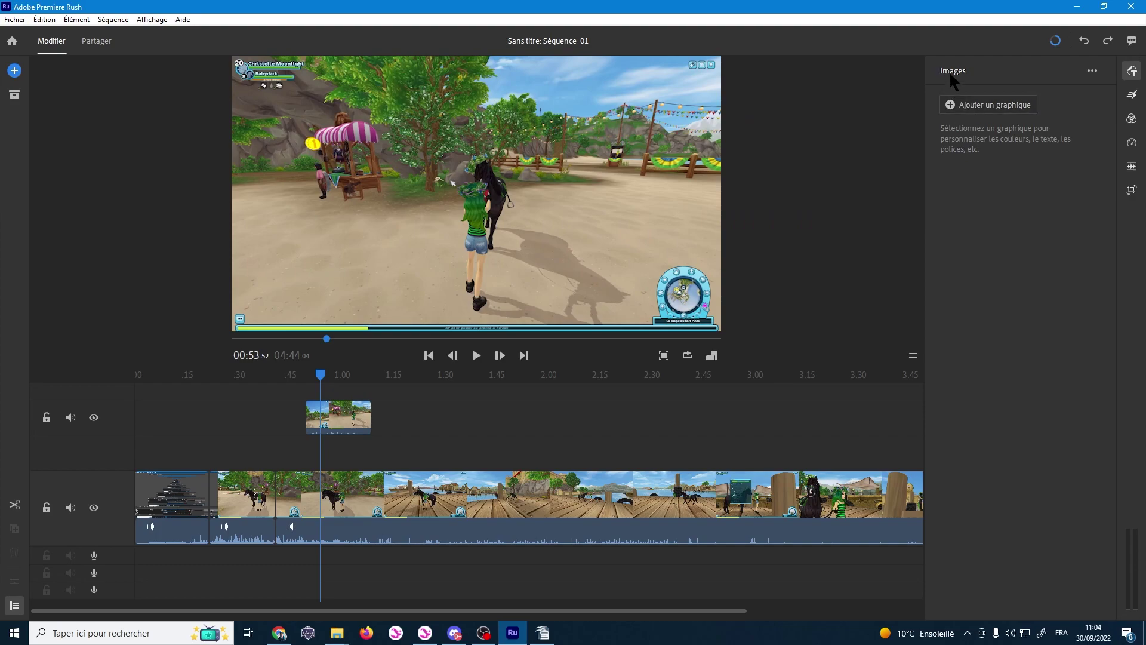
pyautogui.click(988, 104)
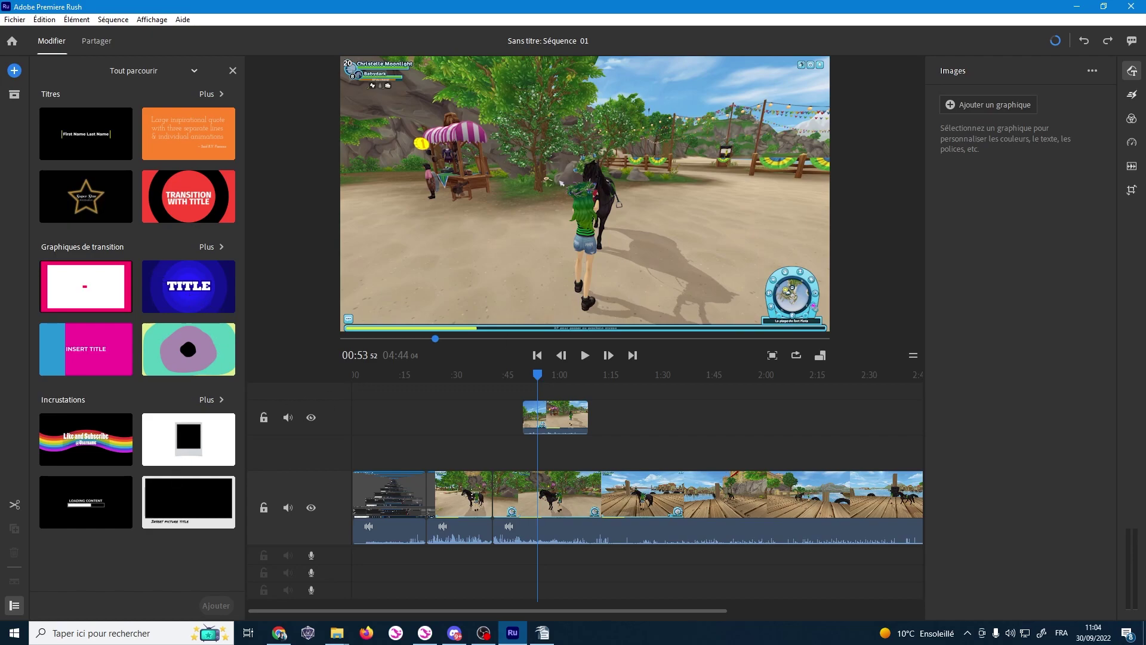
pyautogui.click(90, 501)
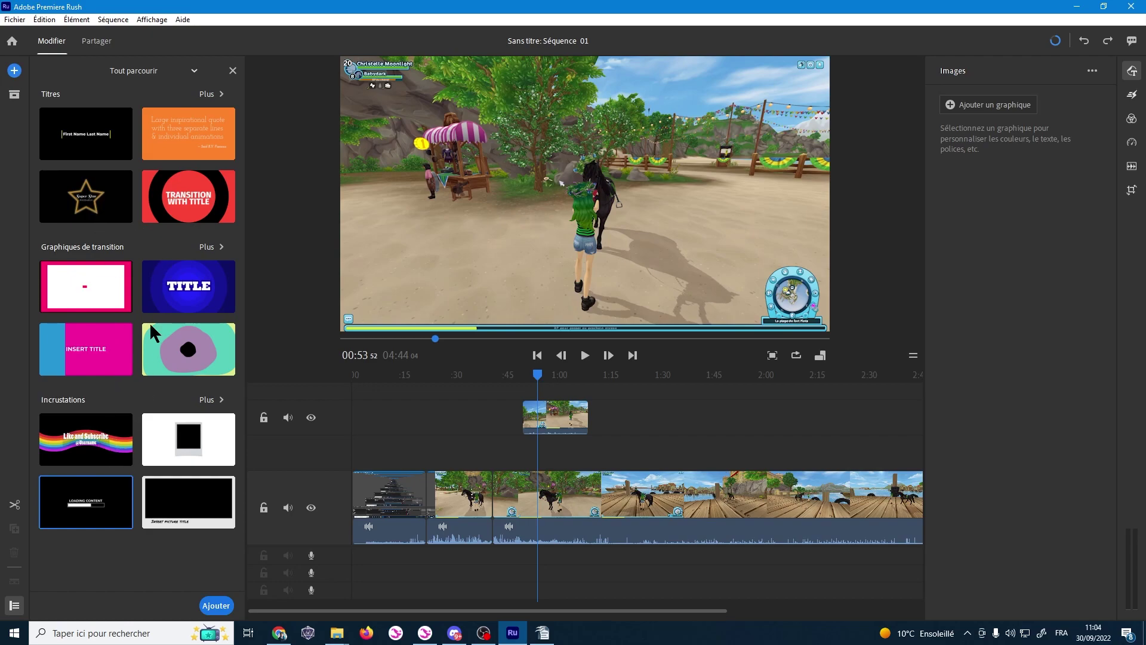
pyautogui.click(142, 72)
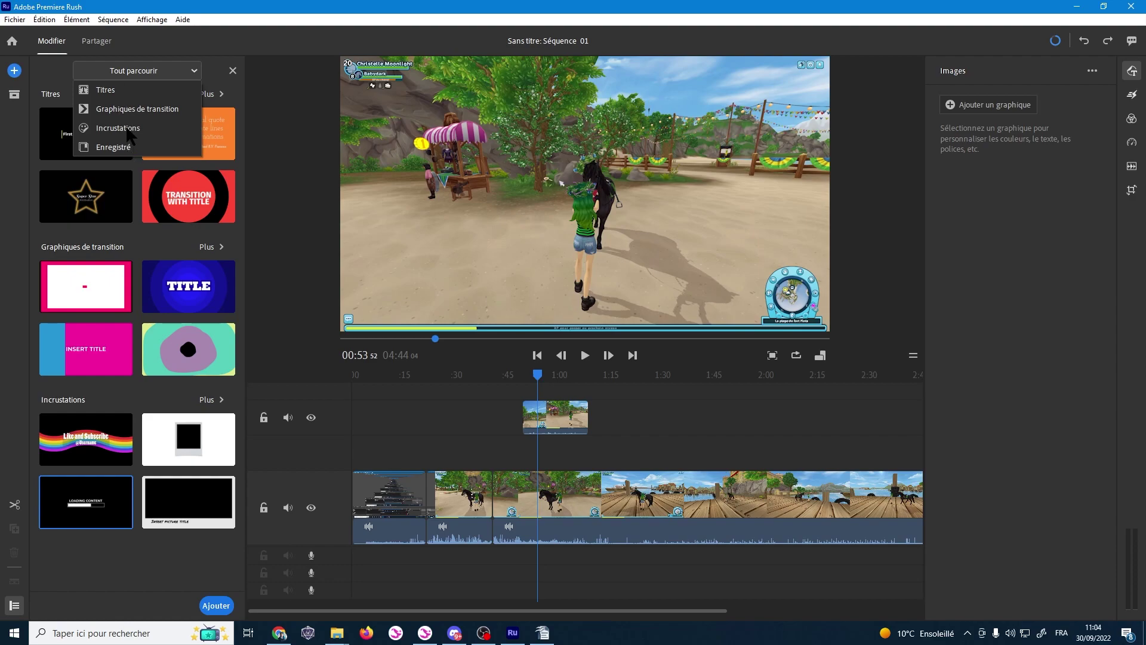
pyautogui.click(120, 93)
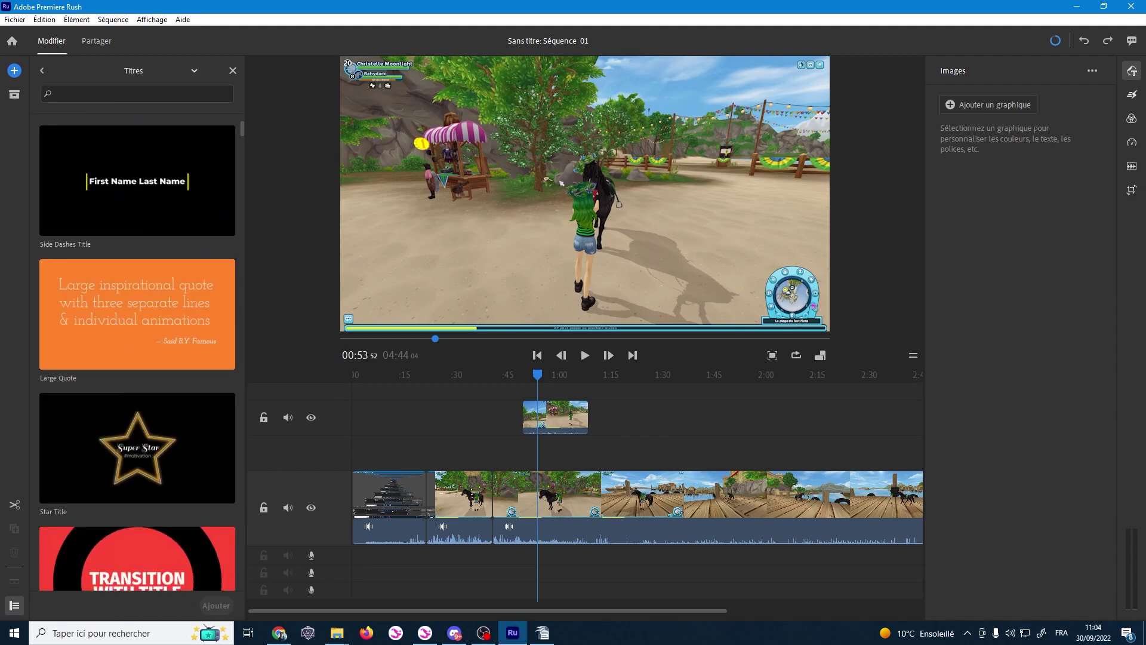
pyautogui.scroll(-10, 133, 388)
pyautogui.scroll(4, 133, 389)
pyautogui.scroll(-2, 137, 418)
# Add Basic Title 2-Line, move its clip to a new top track, and preview it at 00:52.
pyautogui.click(138, 431)
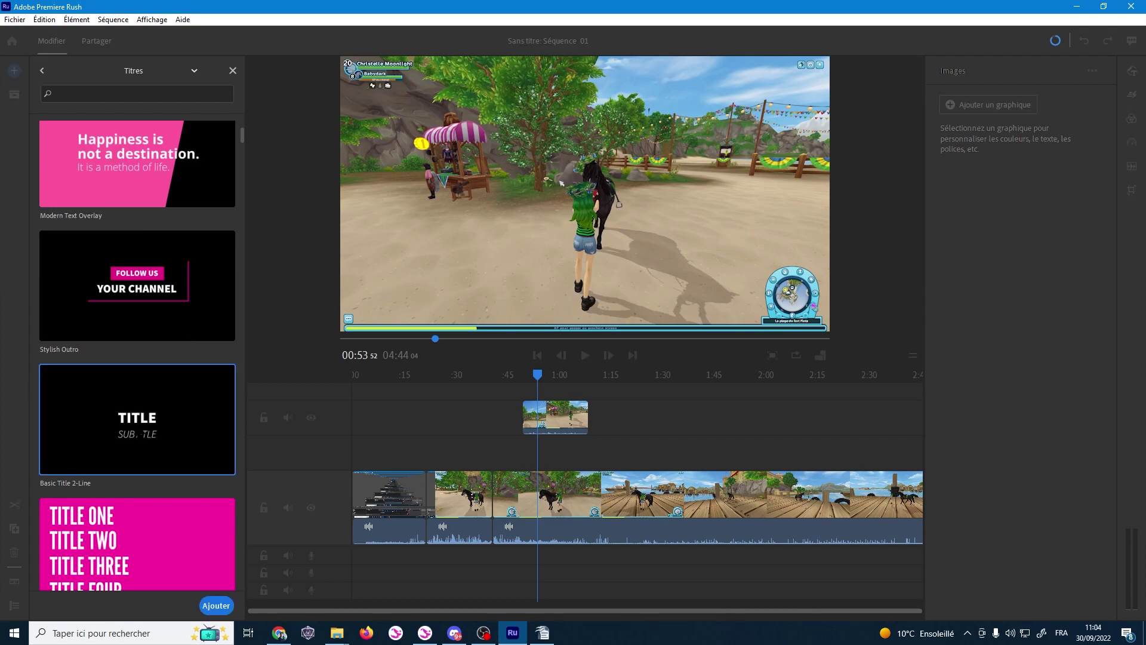
pyautogui.click(216, 605)
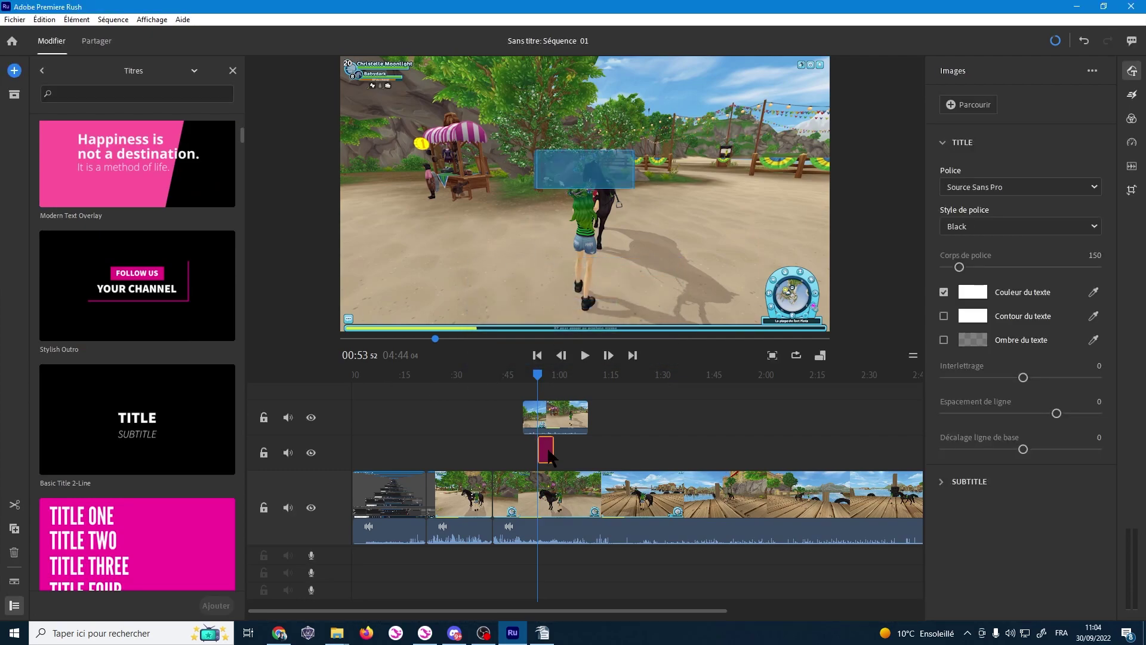
pyautogui.moveTo(549, 459)
pyautogui.mouseDown()
pyautogui.moveTo(511, 399)
pyautogui.moveTo(527, 390)
pyautogui.mouseUp()
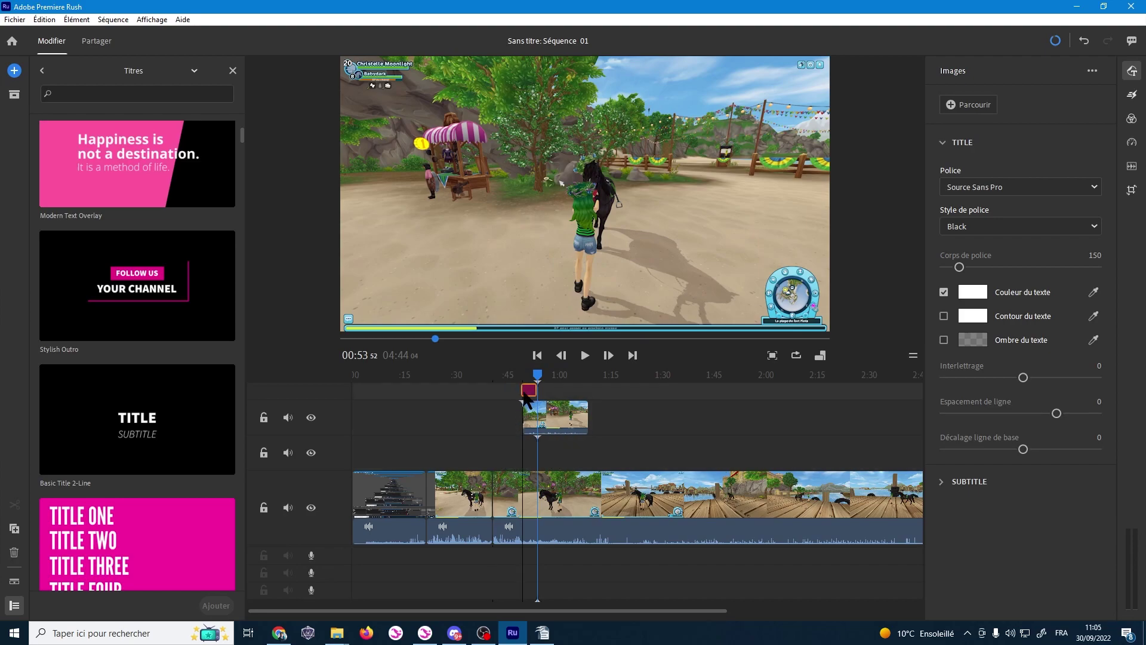
pyautogui.moveTo(524, 393); pyautogui.dragTo(533, 396)
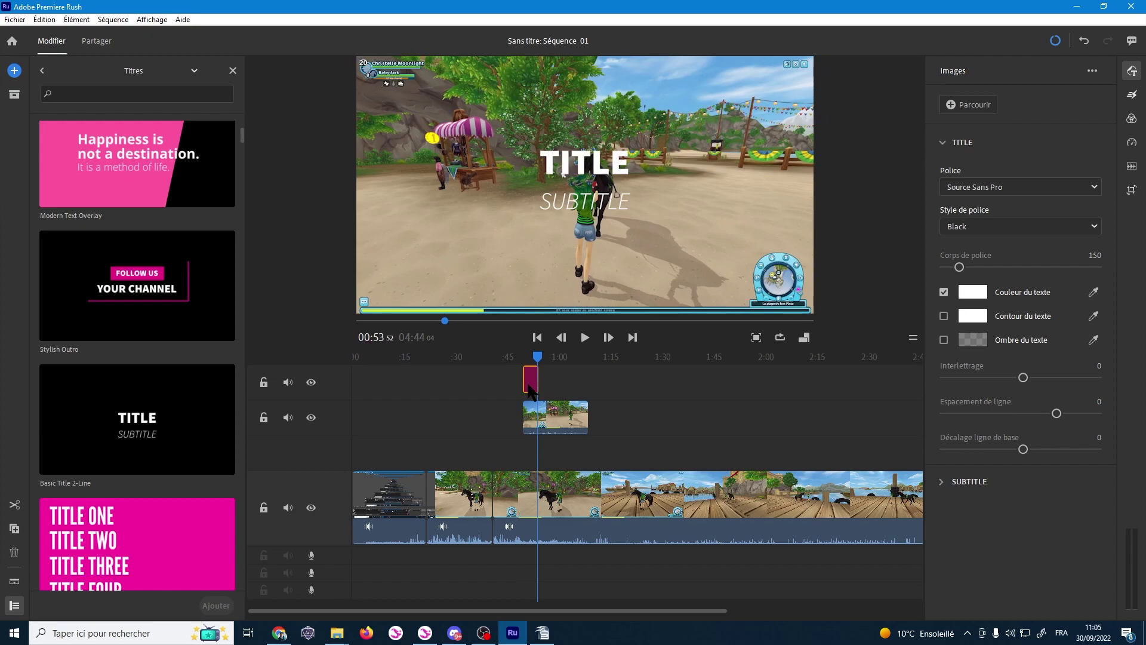
pyautogui.click(534, 357)
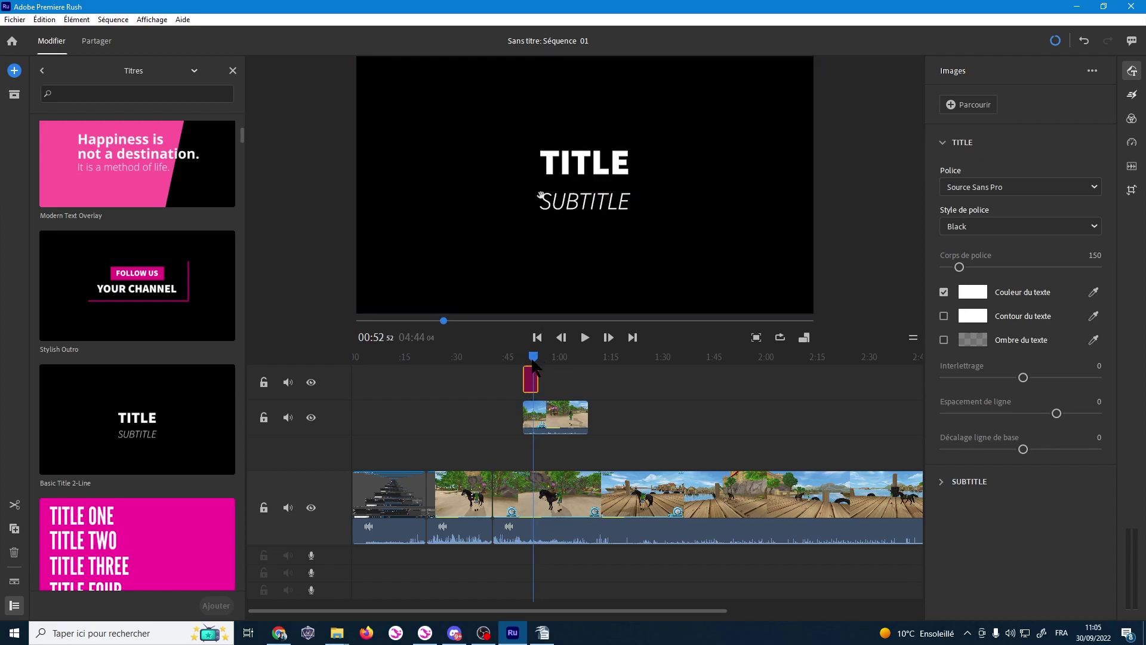
pyautogui.click(573, 201)
# Change the title to 'Un titre random', delete the subtitle line, and set font size 158.
pyautogui.doubleClick(583, 156)
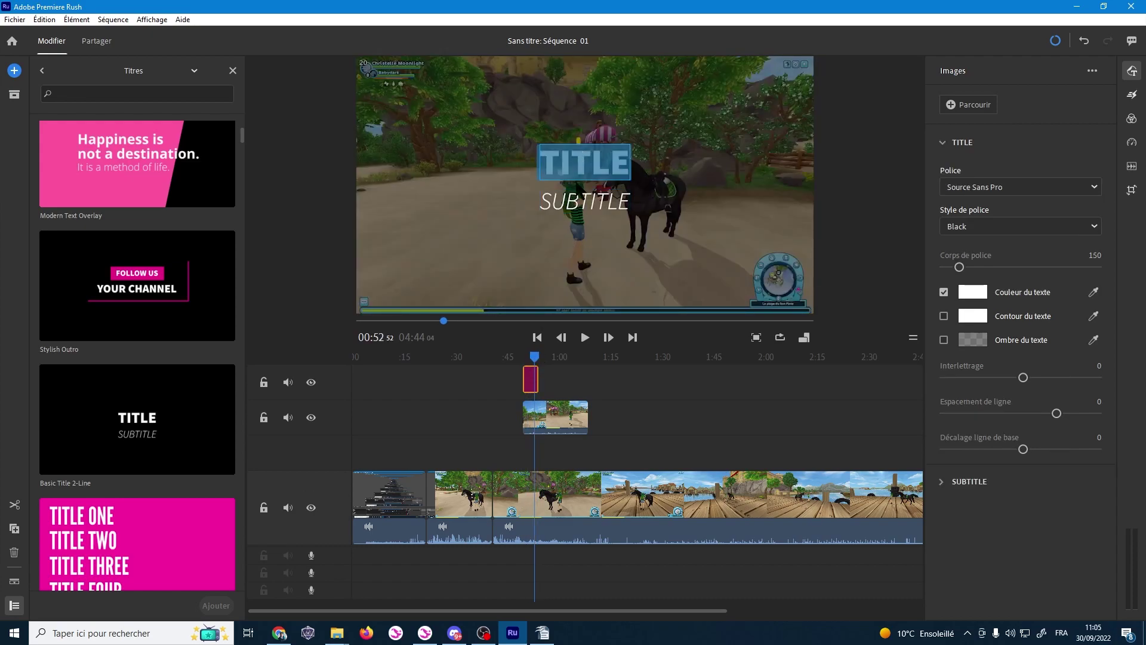
pyautogui.write('Un')
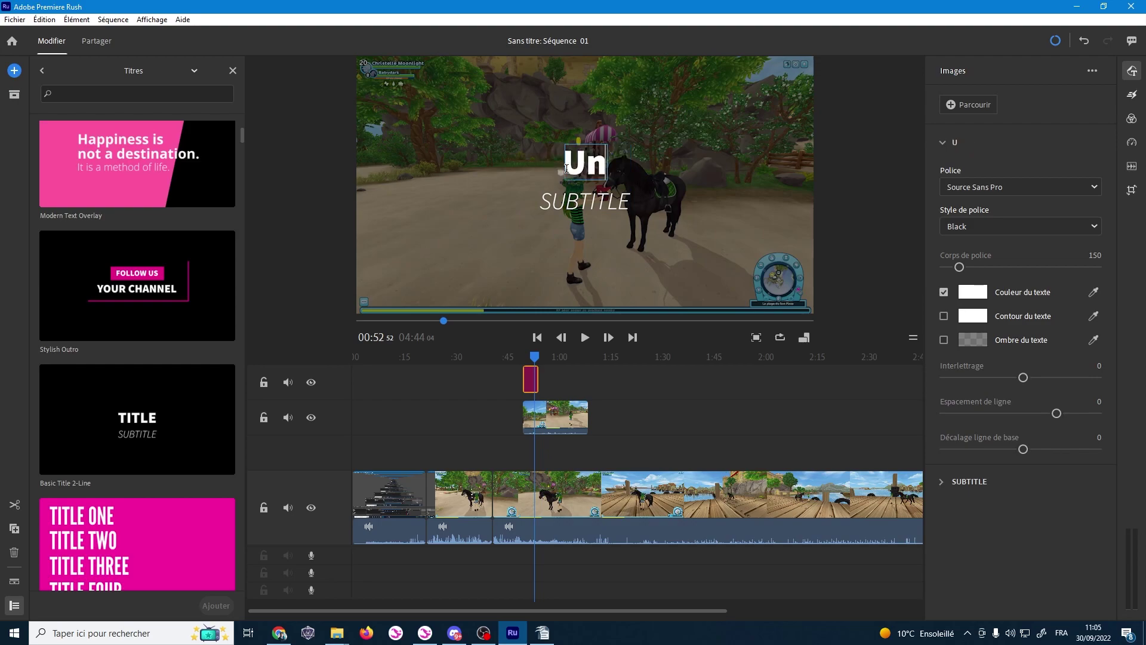
pyautogui.write(' titre ra')
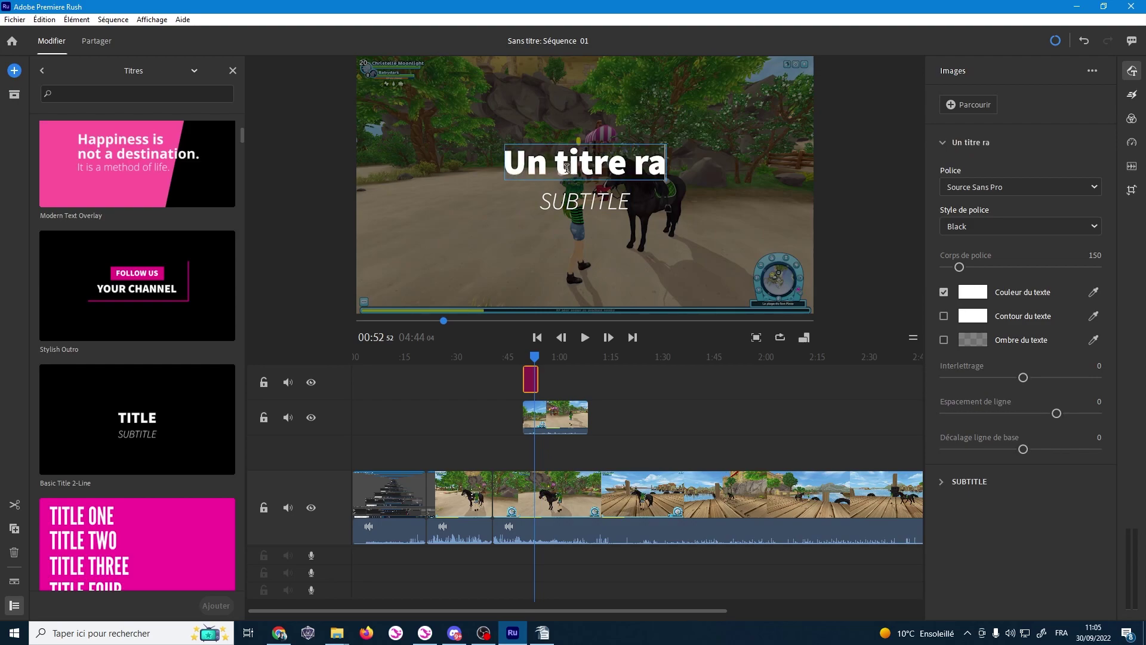
pyautogui.write('ndom')
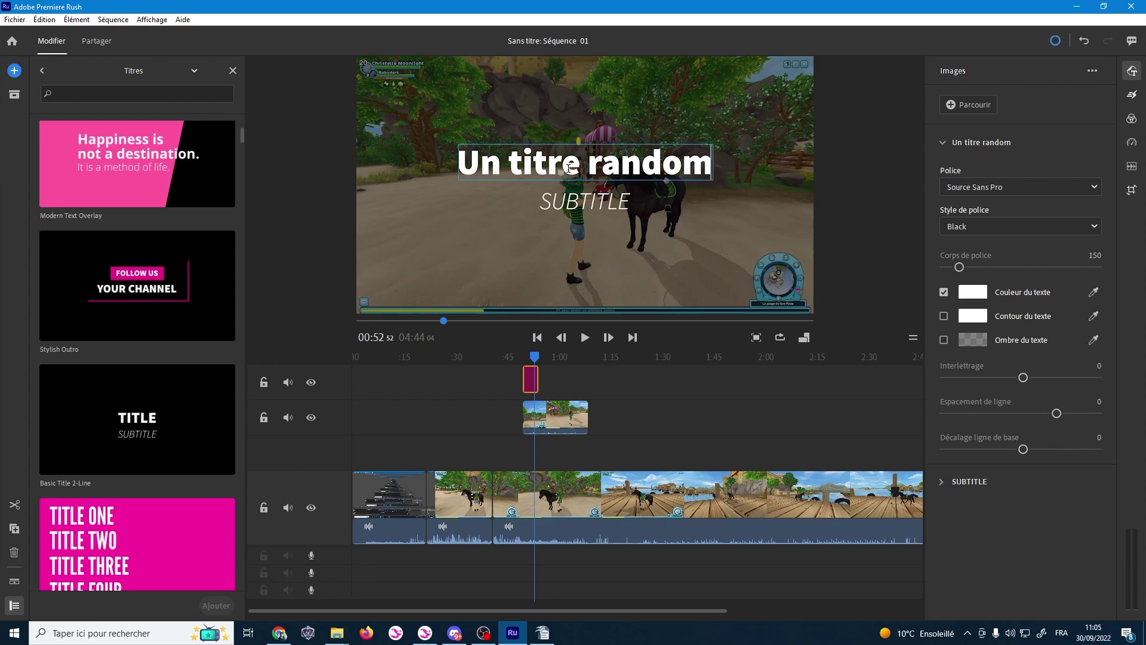
pyautogui.doubleClick(599, 204)
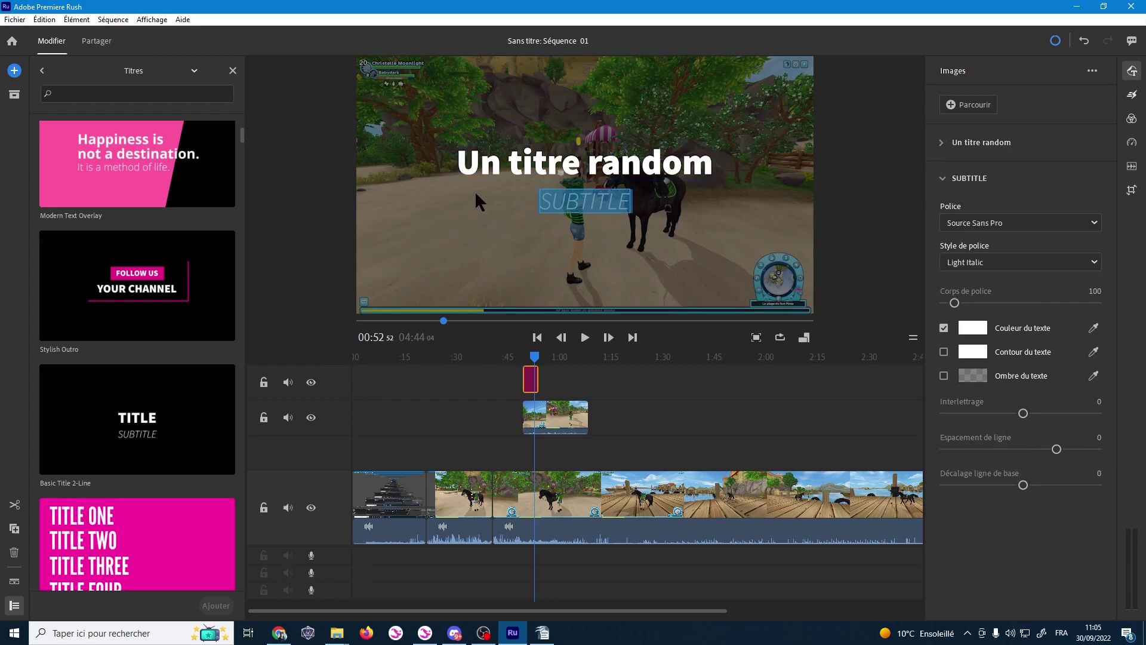
pyautogui.press('Delete')
pyautogui.click(593, 147)
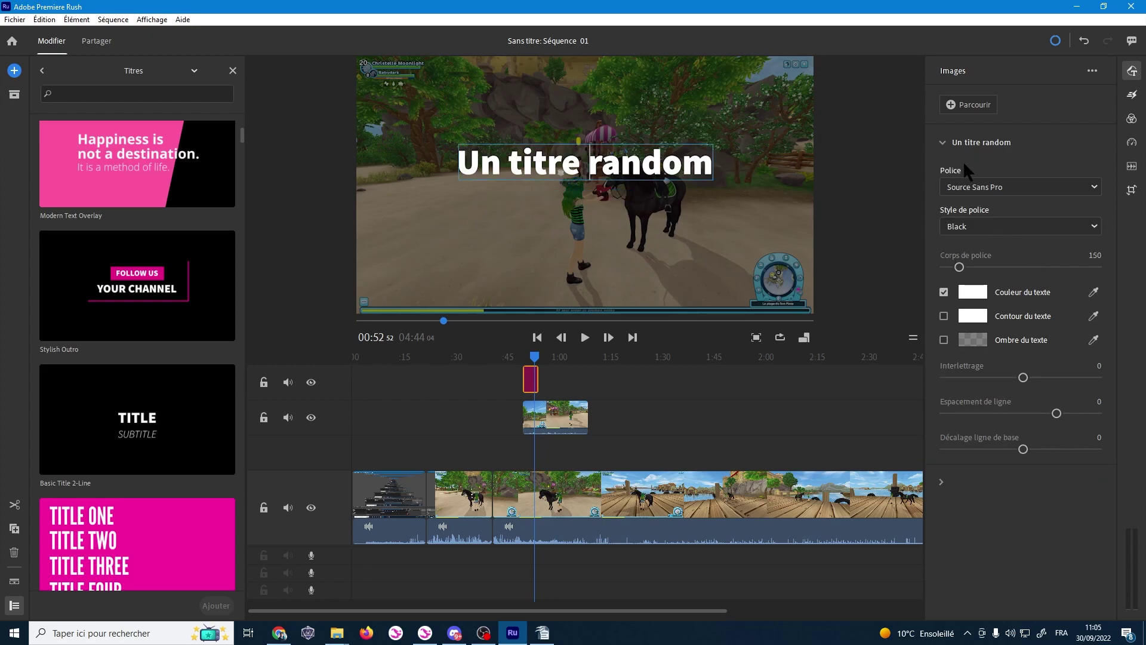
pyautogui.hotkey('ctrl', 'a')
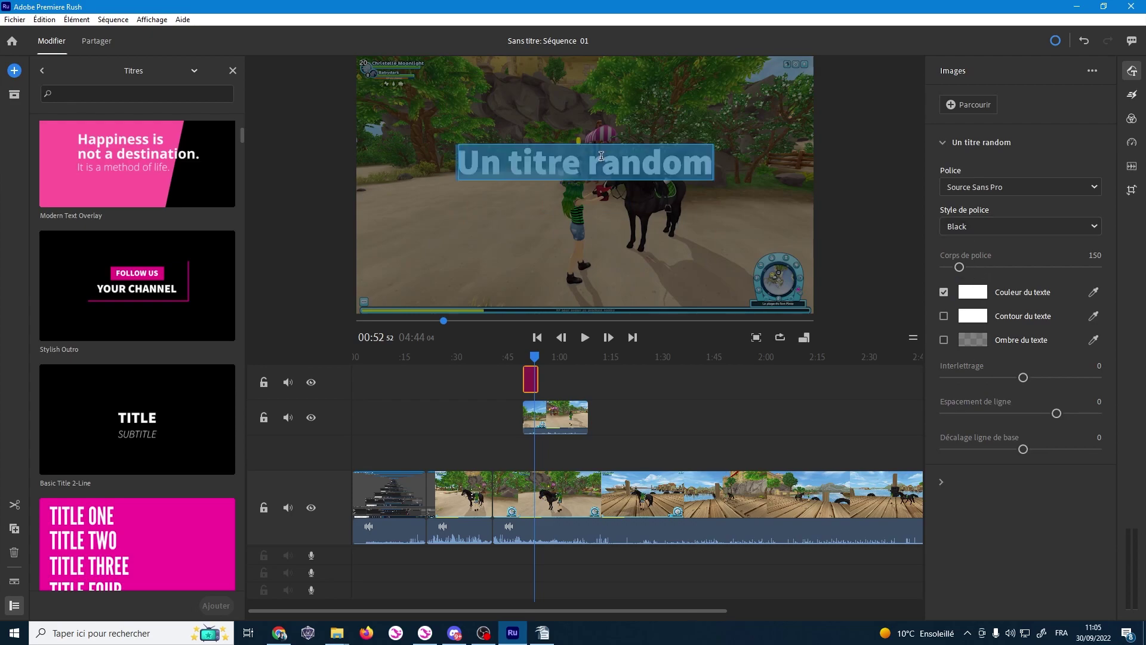
pyautogui.click(964, 274)
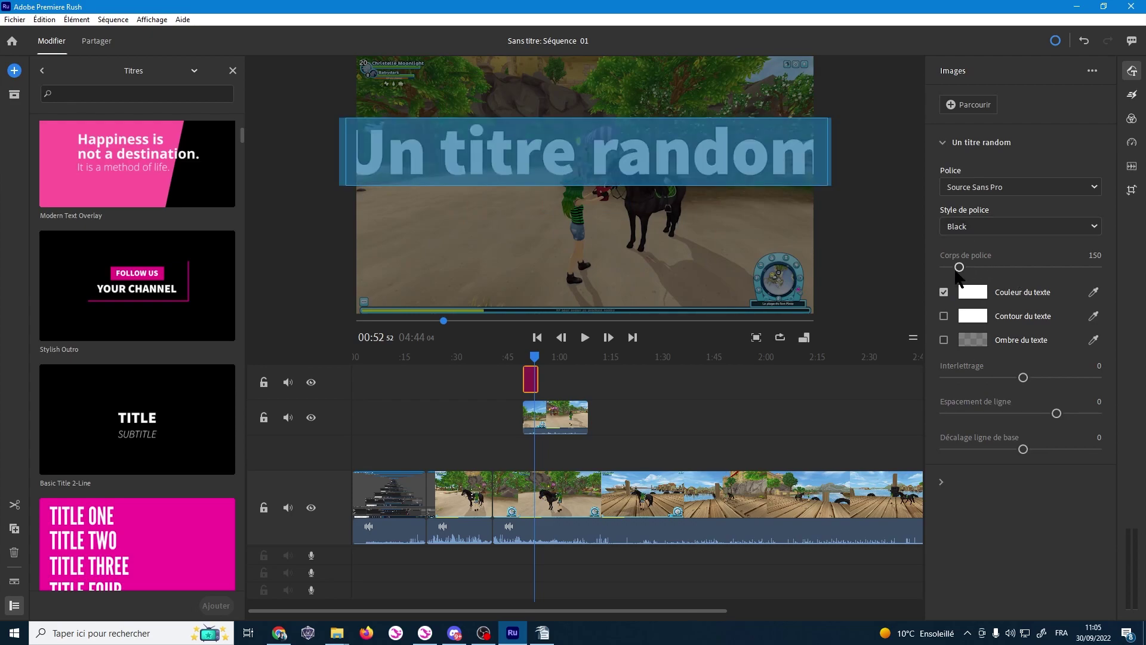
pyautogui.moveTo(959, 275); pyautogui.dragTo(961, 278)
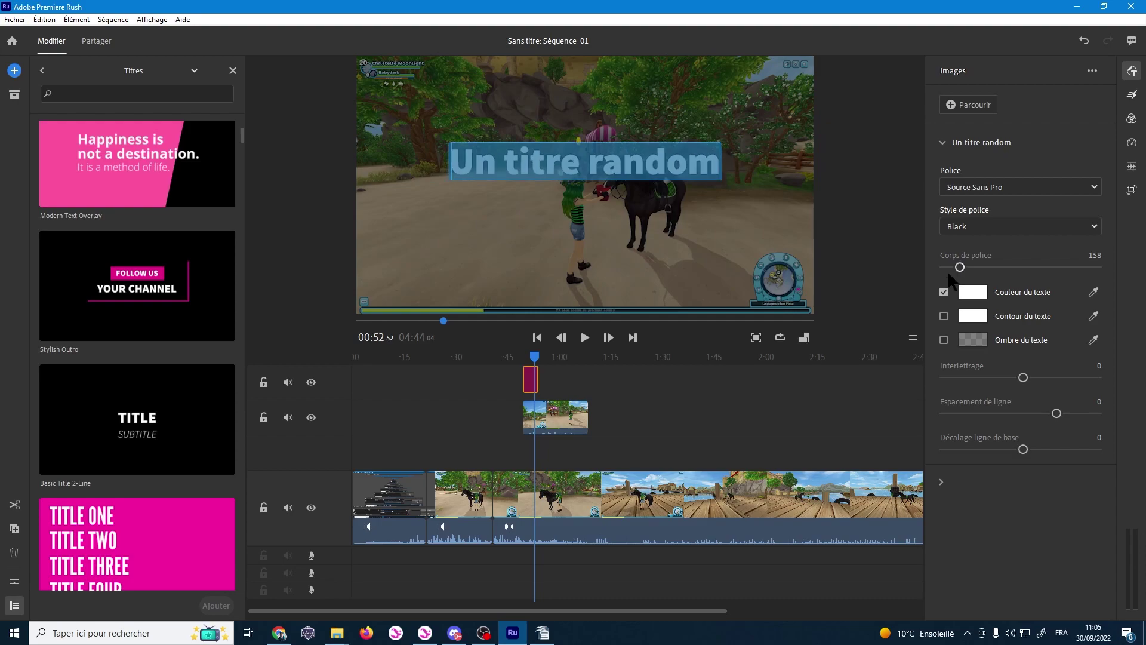
# Return to 00:50 and reselect the 'Un titre random' text for editing.
pyautogui.moveTo(549, 376); pyautogui.dragTo(528, 388)
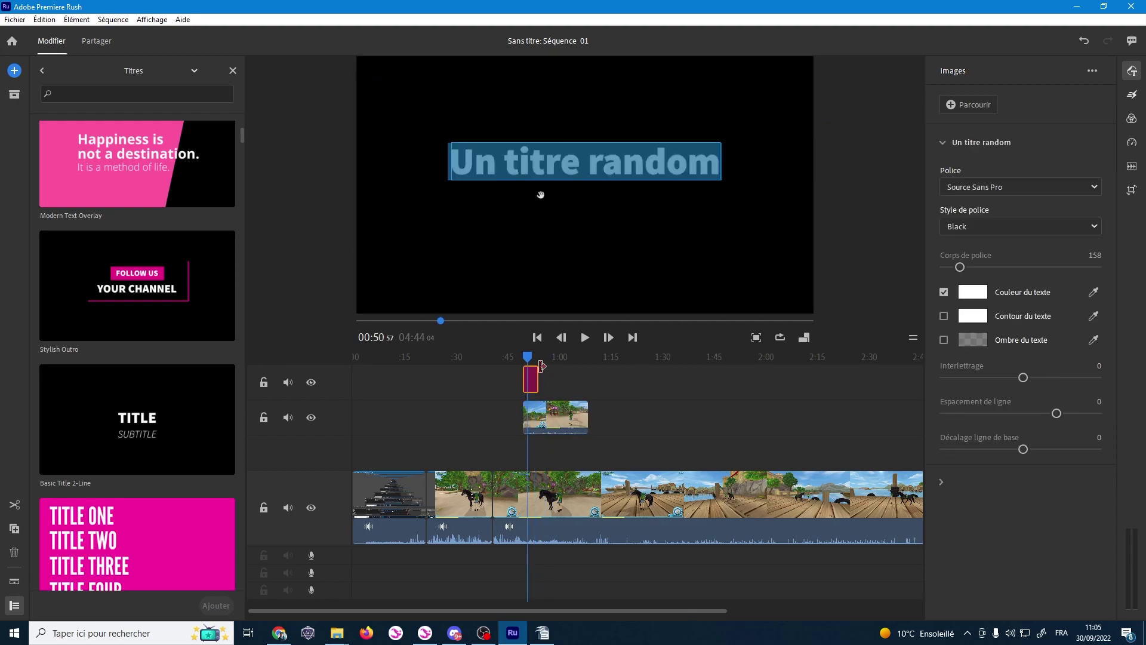
pyautogui.click(528, 170)
pyautogui.hotkey('ctrl', 'a')
pyautogui.click(548, 421)
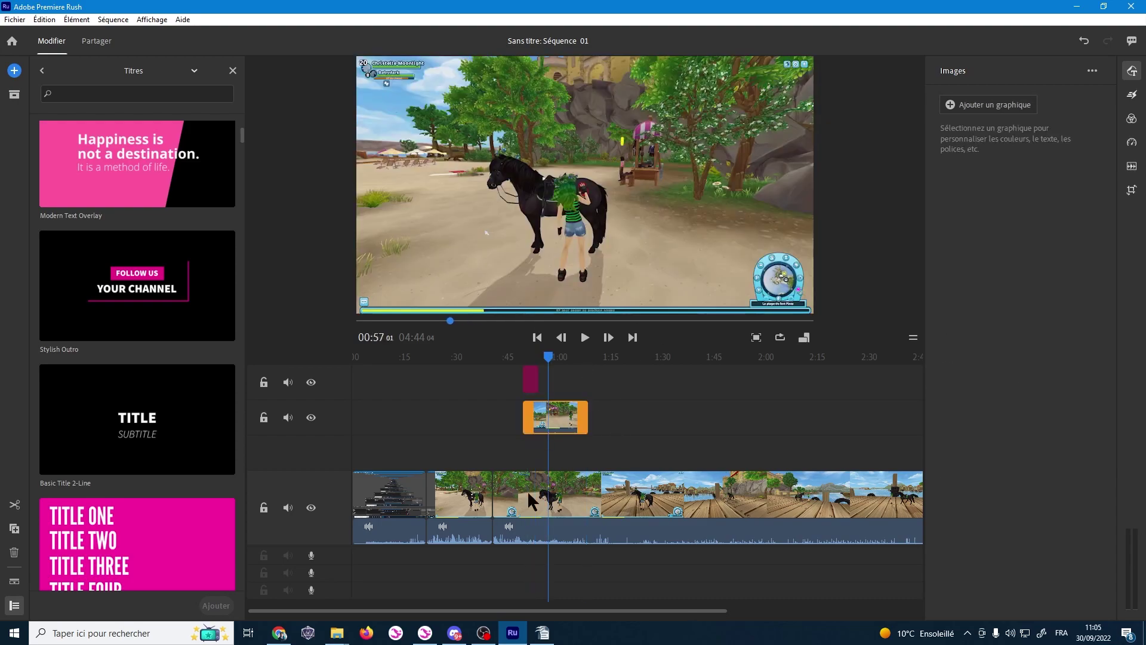
pyautogui.click(529, 388)
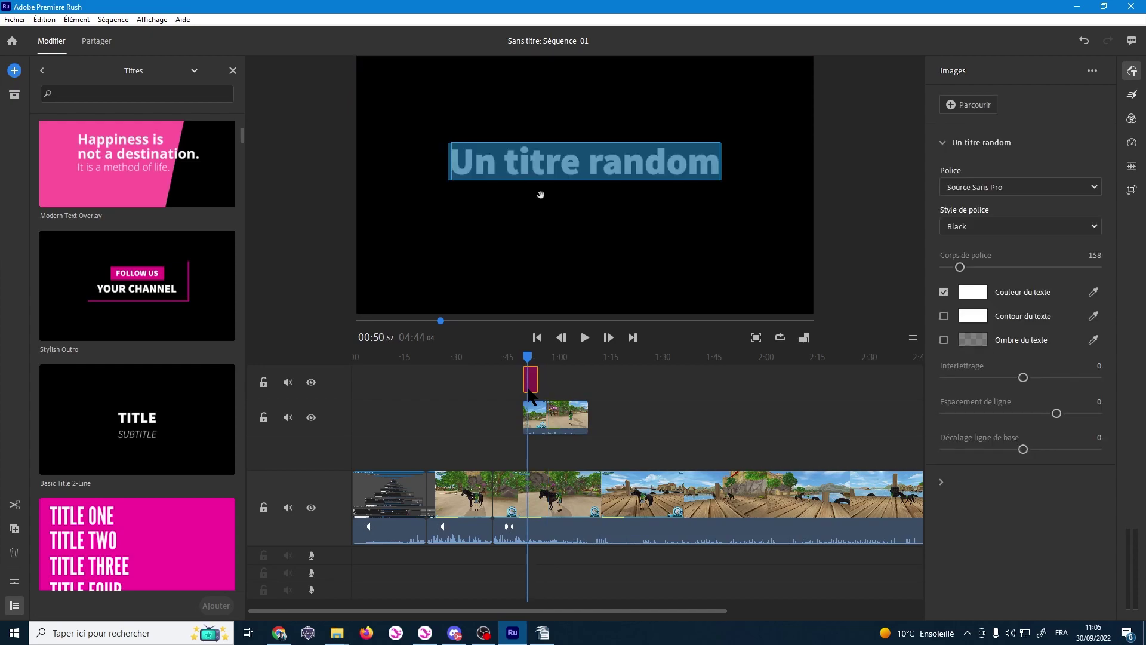
pyautogui.click(540, 195)
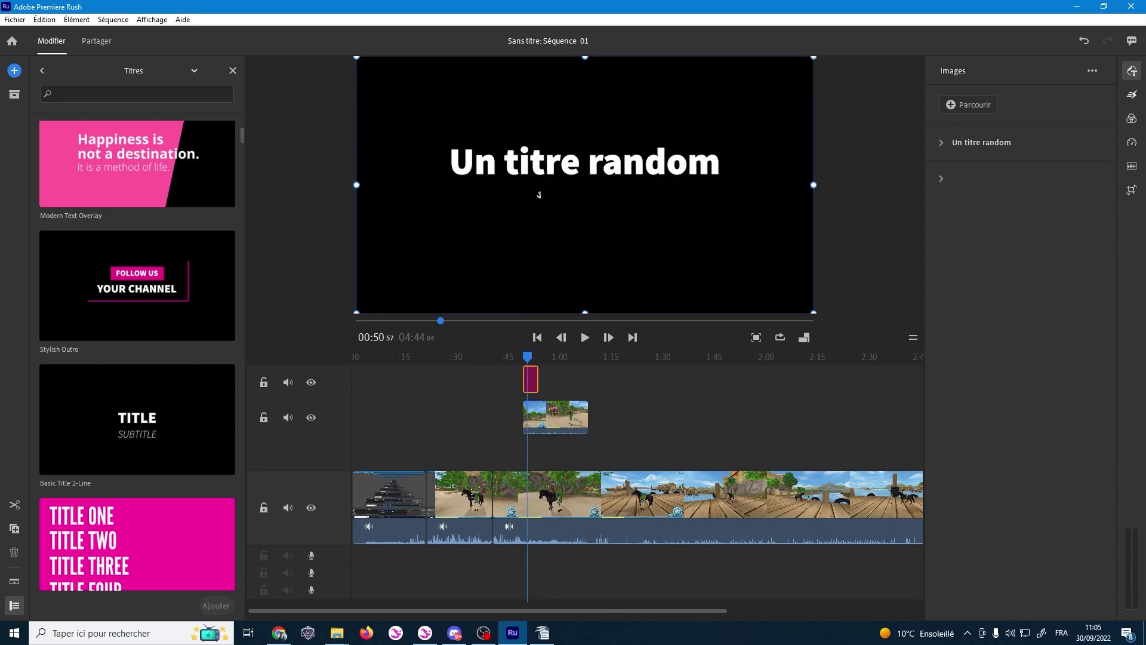
pyautogui.doubleClick(544, 162)
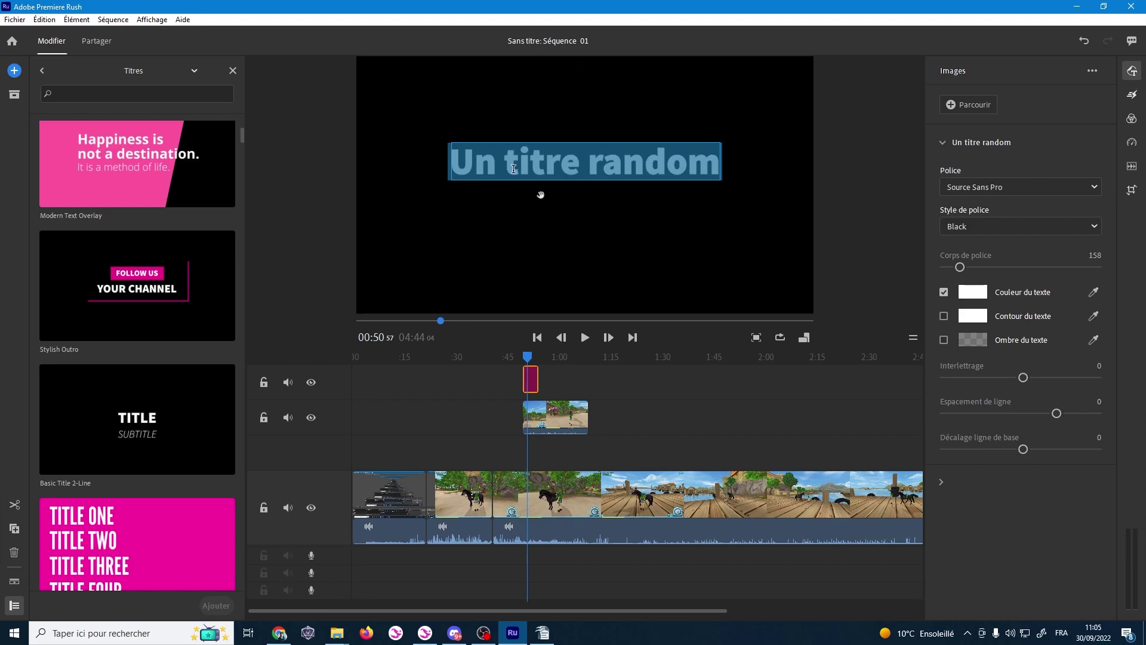
pyautogui.click(578, 161)
pyautogui.doubleClick(578, 161)
pyautogui.click(578, 161)
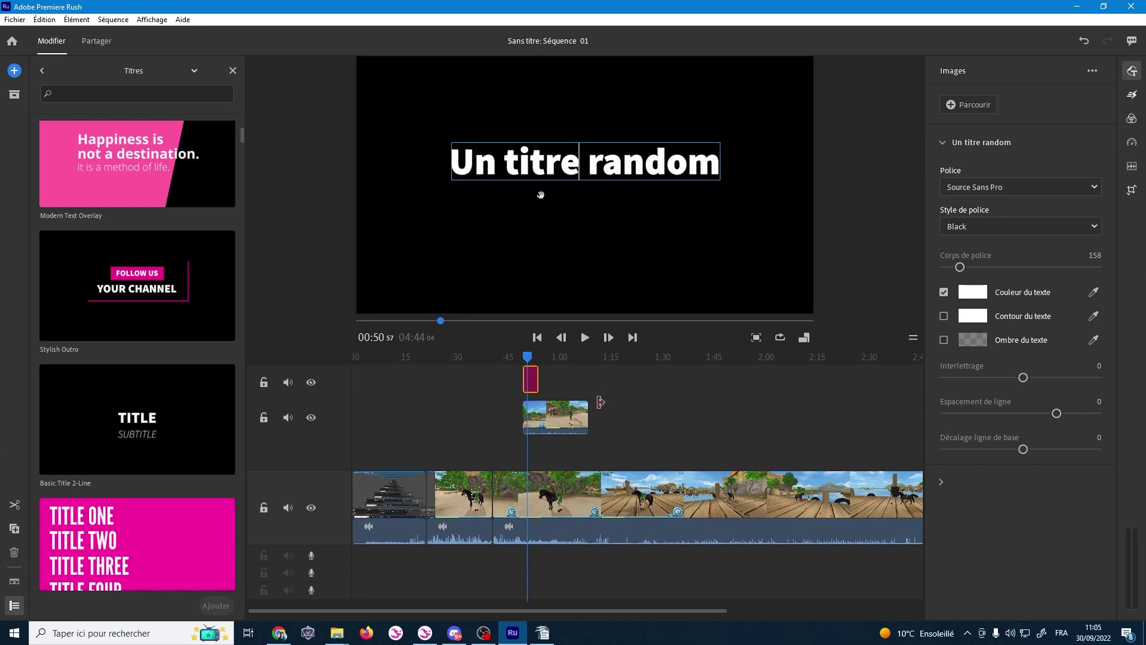
# Reposition the picture-in-picture overlay clip in the preview at 00:52.
pyautogui.click(548, 496)
pyautogui.click(544, 418)
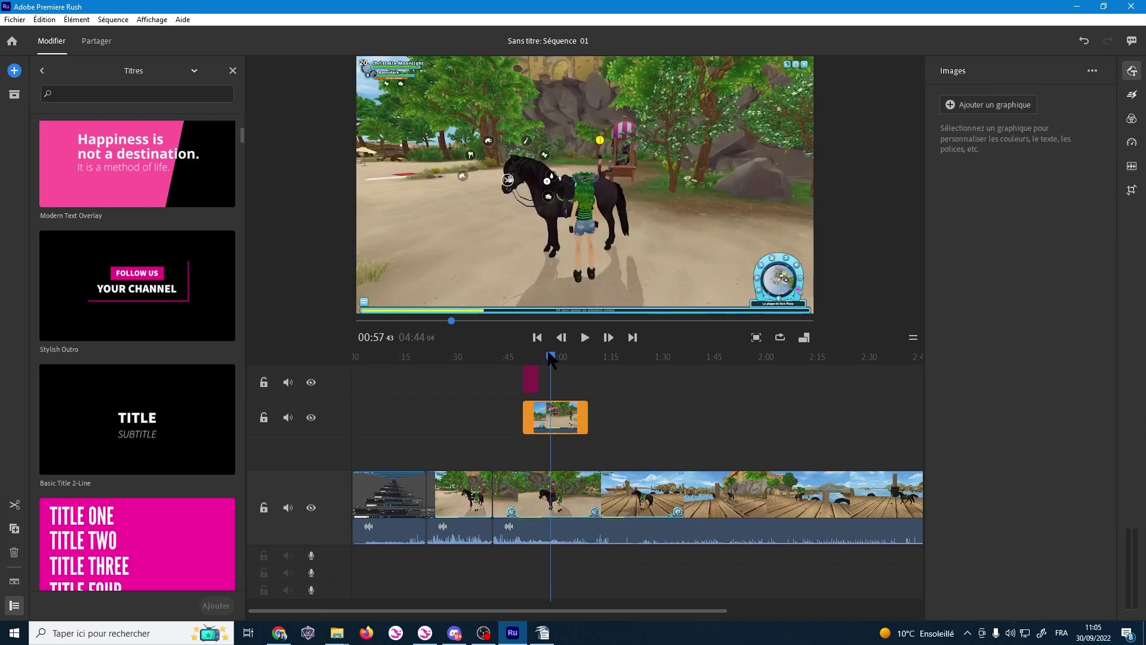
pyautogui.moveTo(549, 357); pyautogui.dragTo(533, 358)
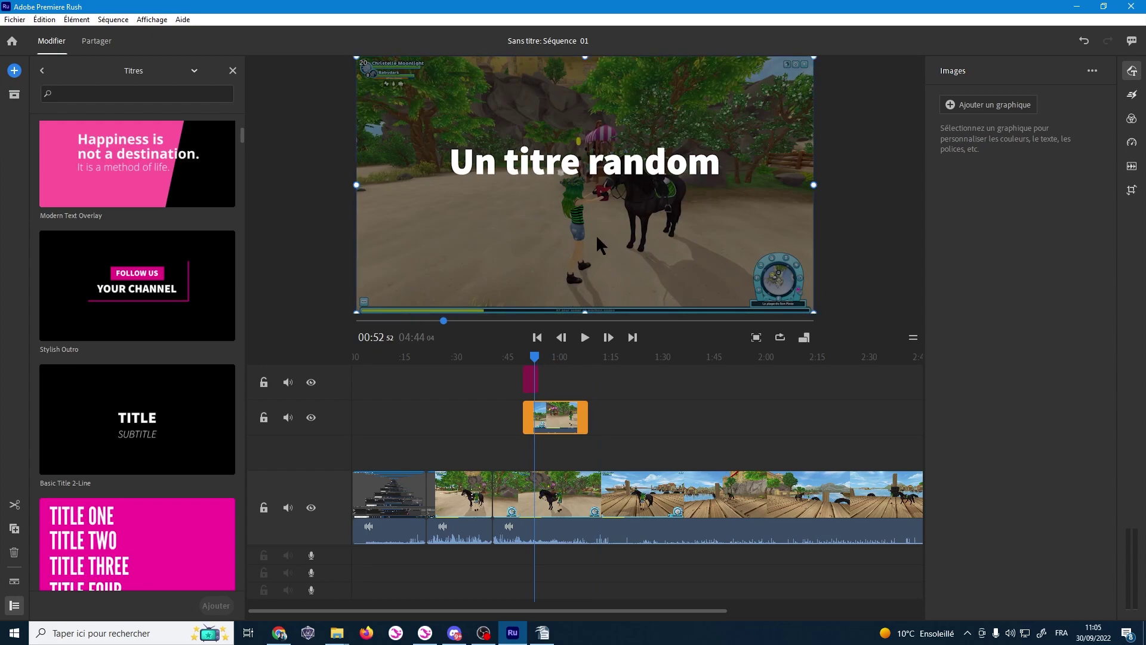
pyautogui.moveTo(604, 224); pyautogui.dragTo(610, 227)
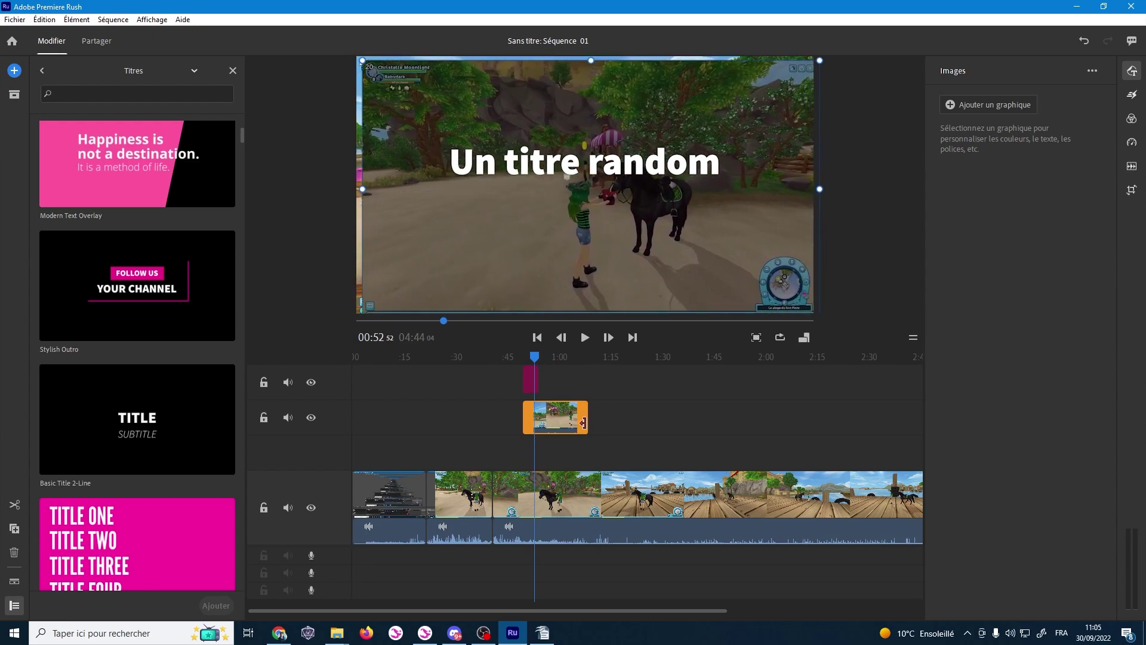
pyautogui.moveTo(596, 274); pyautogui.dragTo(588, 267)
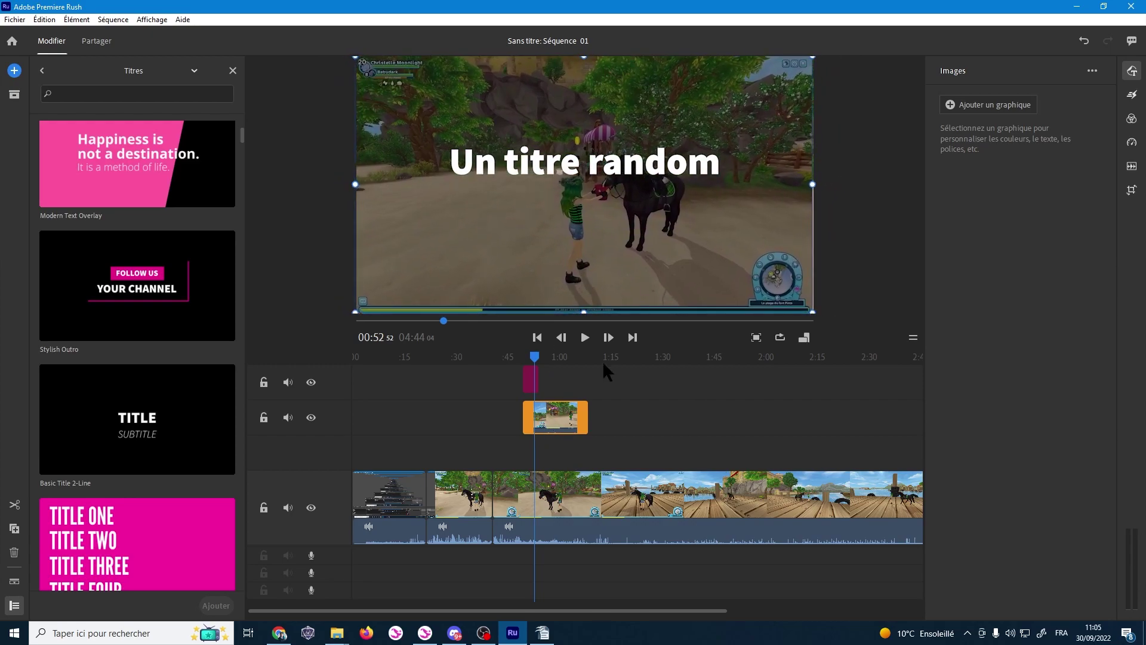
pyautogui.moveTo(732, 268); pyautogui.dragTo(732, 268)
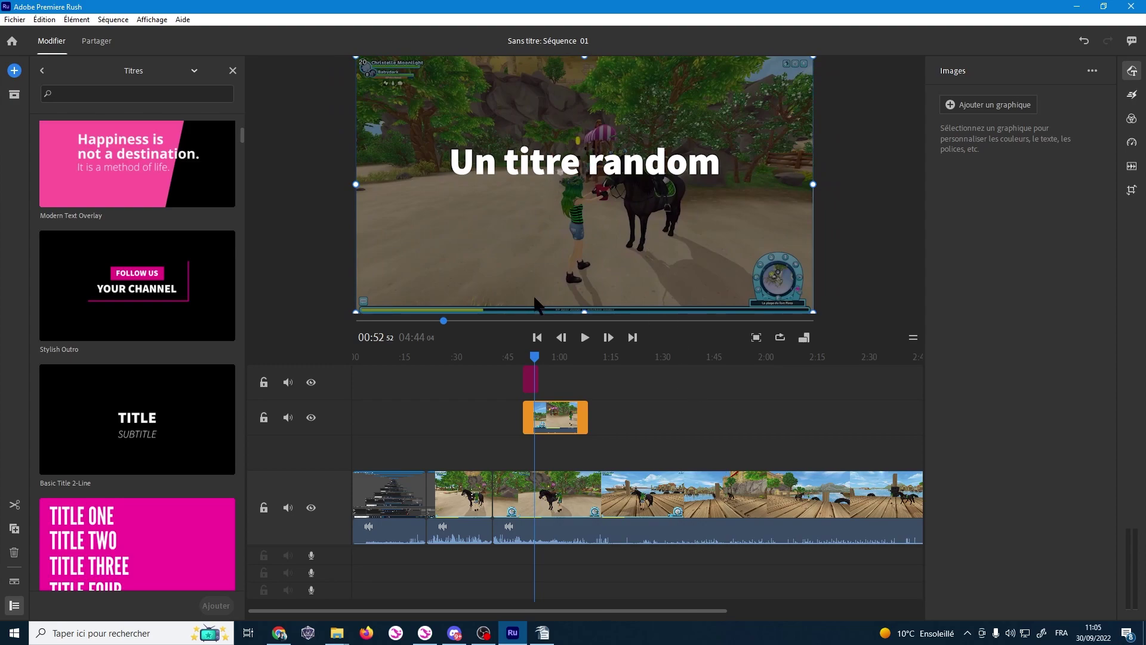
pyautogui.click(531, 381)
# Give 'Un titre random' a 7F2424 dark red outline of size 23 and a black drop shadow.
pyautogui.tripleClick(541, 154)
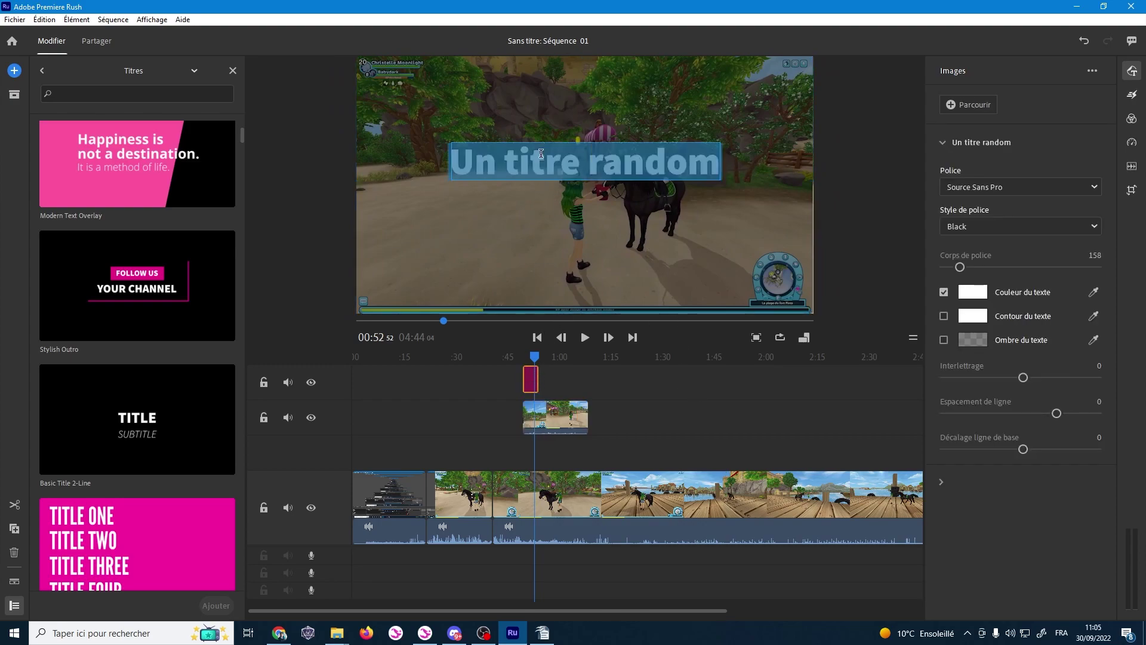
pyautogui.click(944, 316)
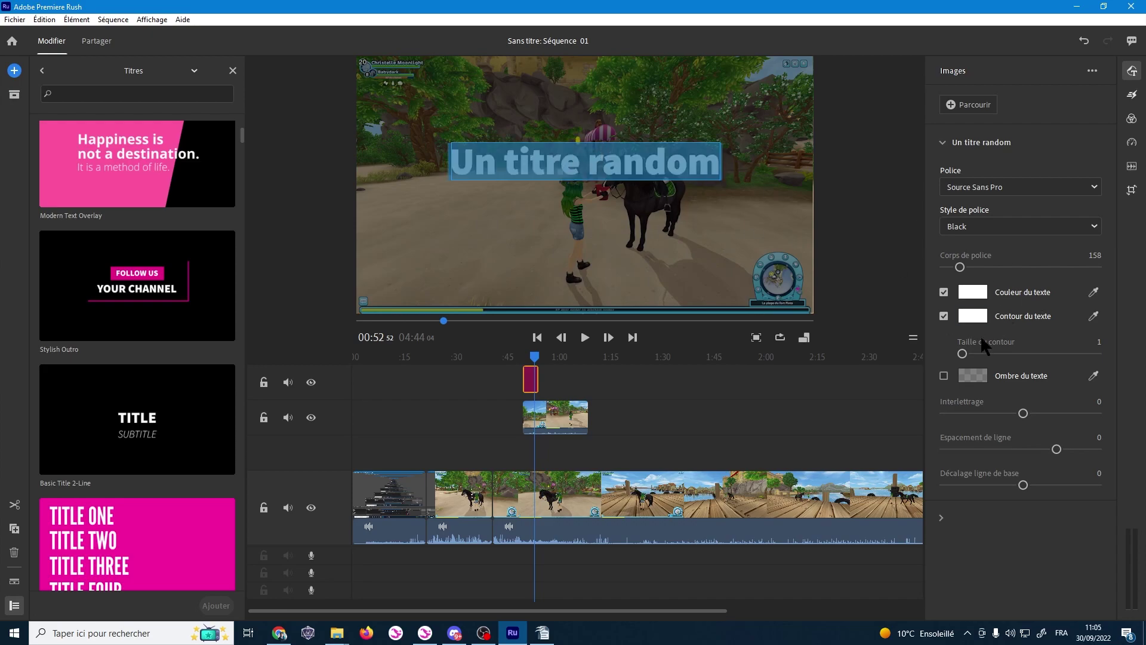
pyautogui.moveTo(963, 353); pyautogui.dragTo(970, 354)
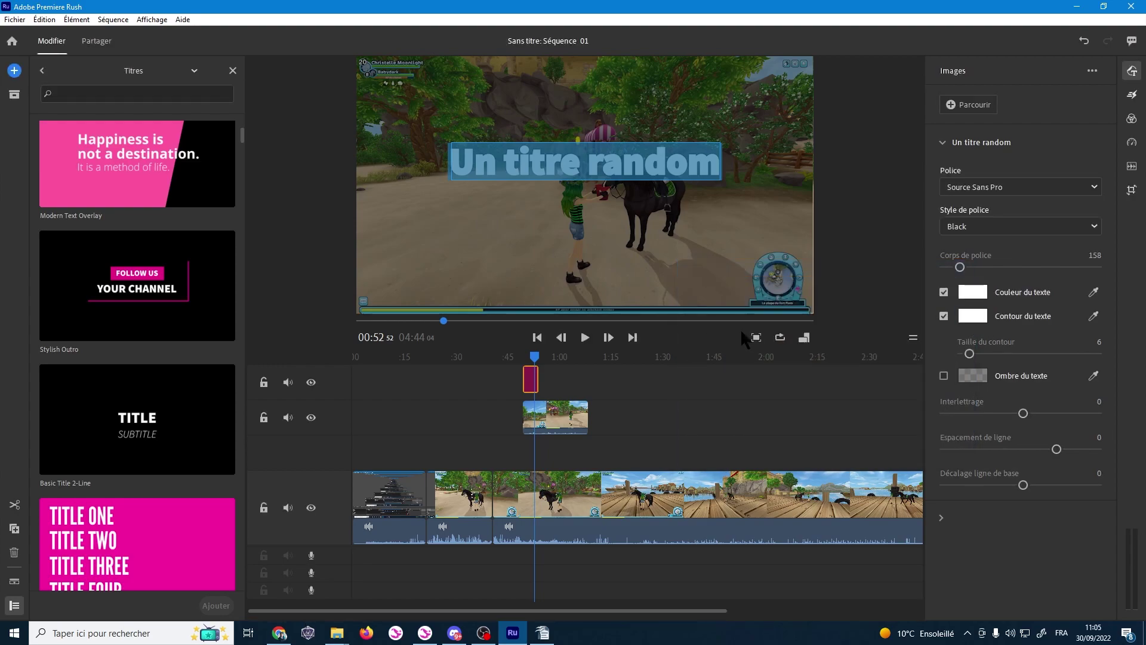
pyautogui.click(972, 316)
pyautogui.moveTo(809, 332); pyautogui.dragTo(791, 370)
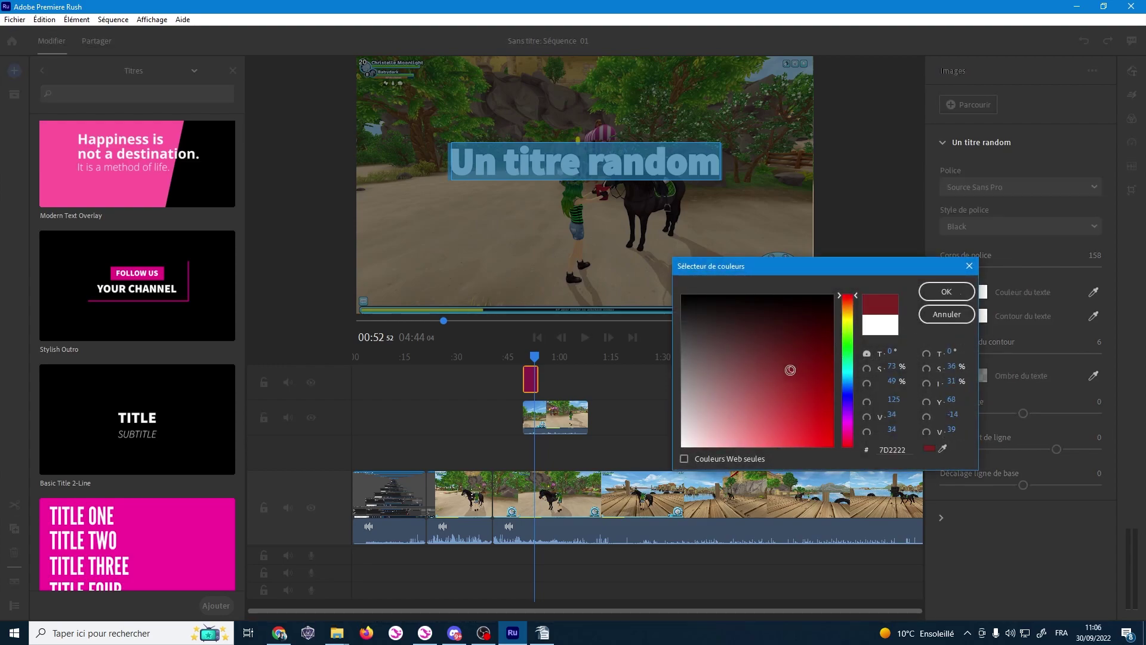
pyautogui.click(942, 292)
pyautogui.moveTo(968, 354); pyautogui.dragTo(993, 353)
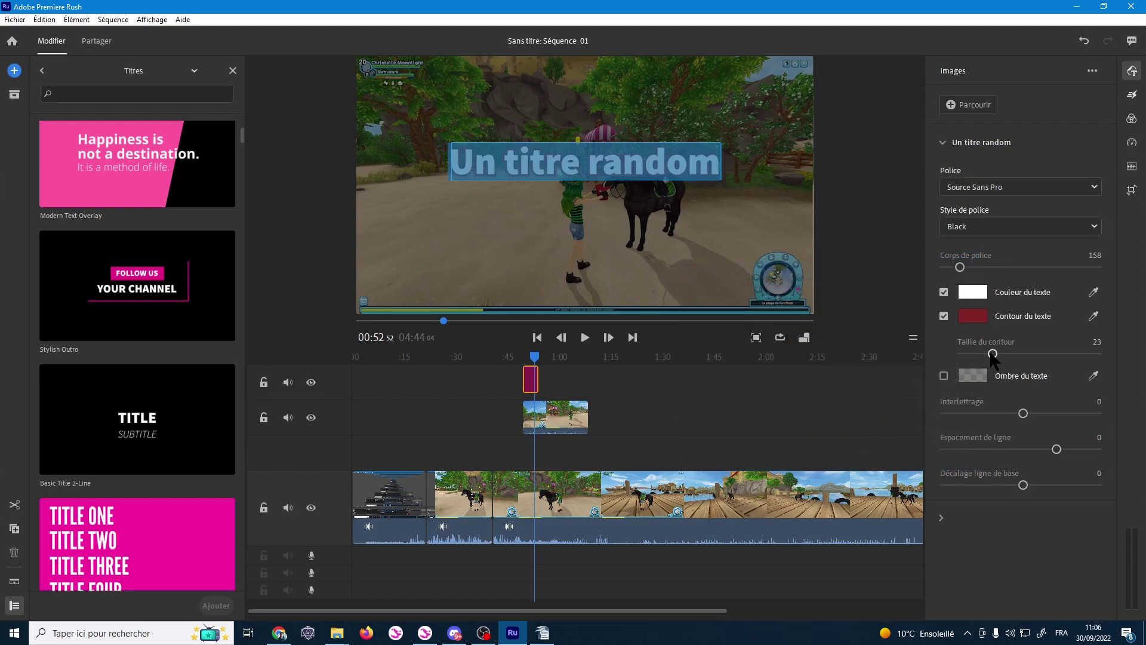
pyautogui.click(944, 376)
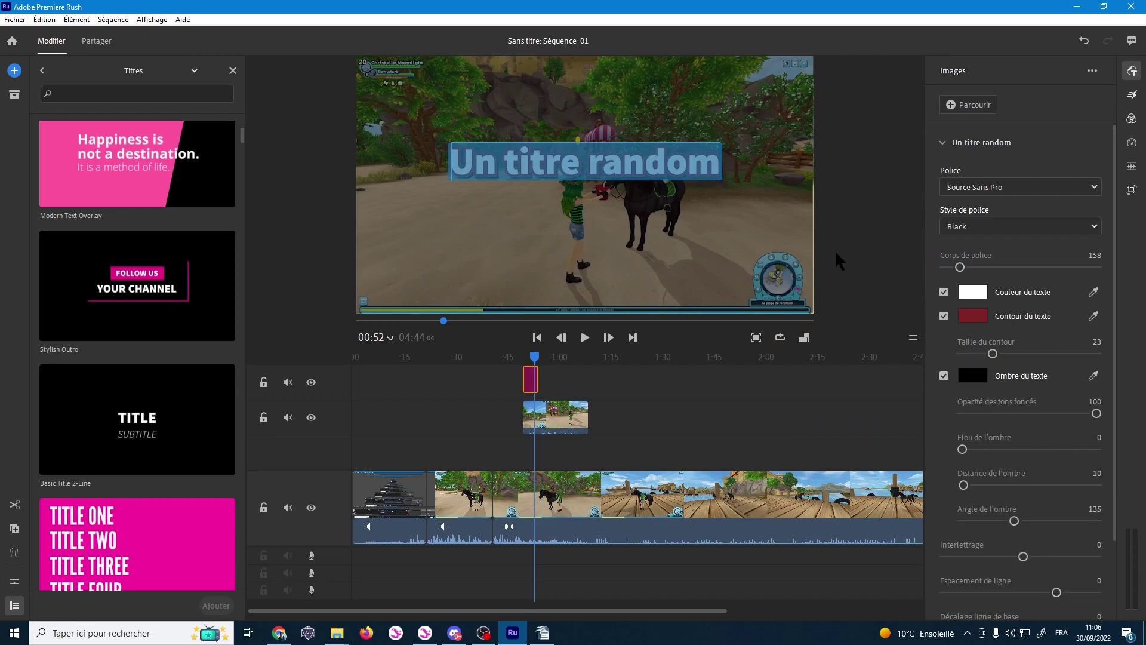
pyautogui.scroll(-3, 986, 575)
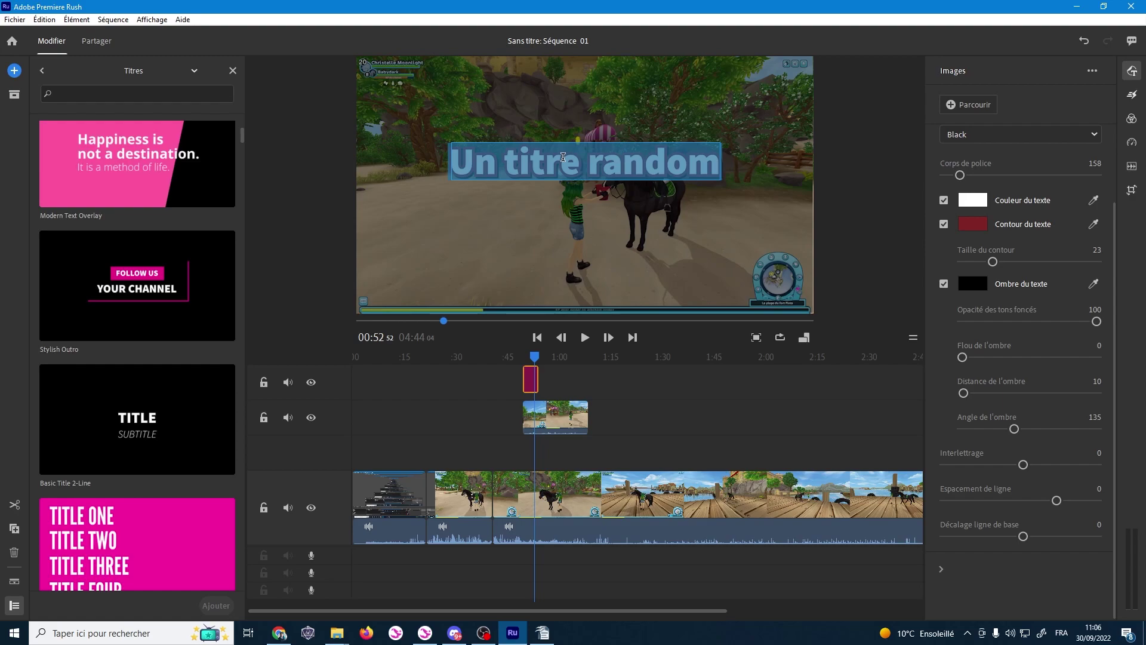
pyautogui.click(651, 242)
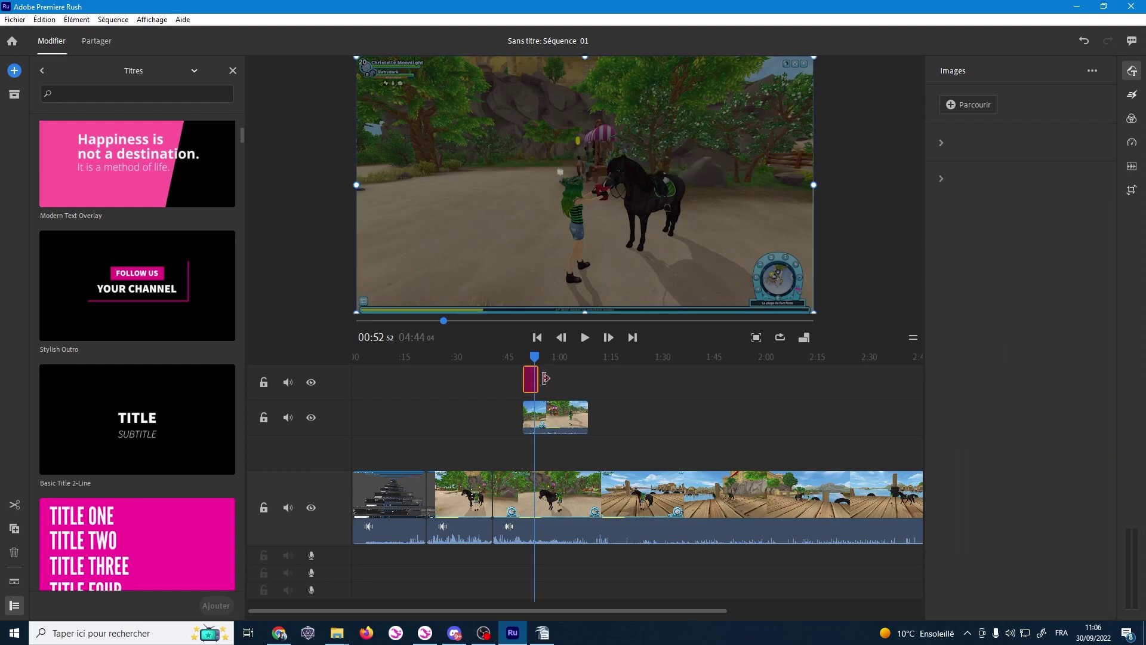
# Delete the title clip and browse the Transitions and Incrustations graphics categories.
pyautogui.press('Delete')
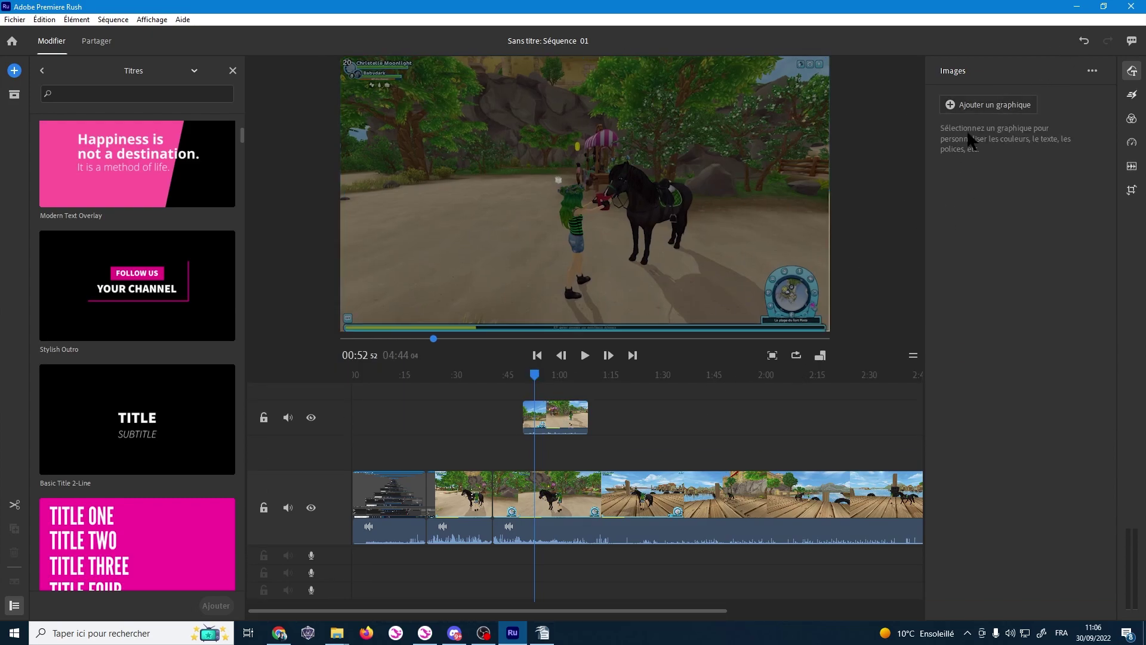
pyautogui.click(142, 72)
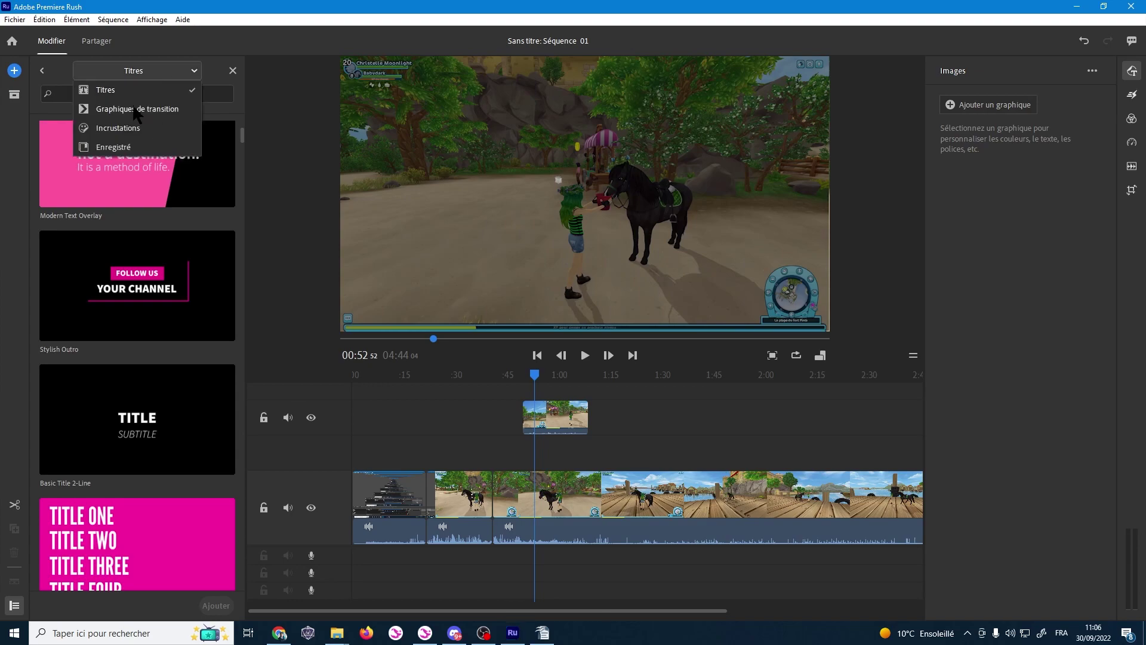
pyautogui.click(138, 109)
pyautogui.scroll(-2, 179, 301)
pyautogui.scroll(-3, 166, 366)
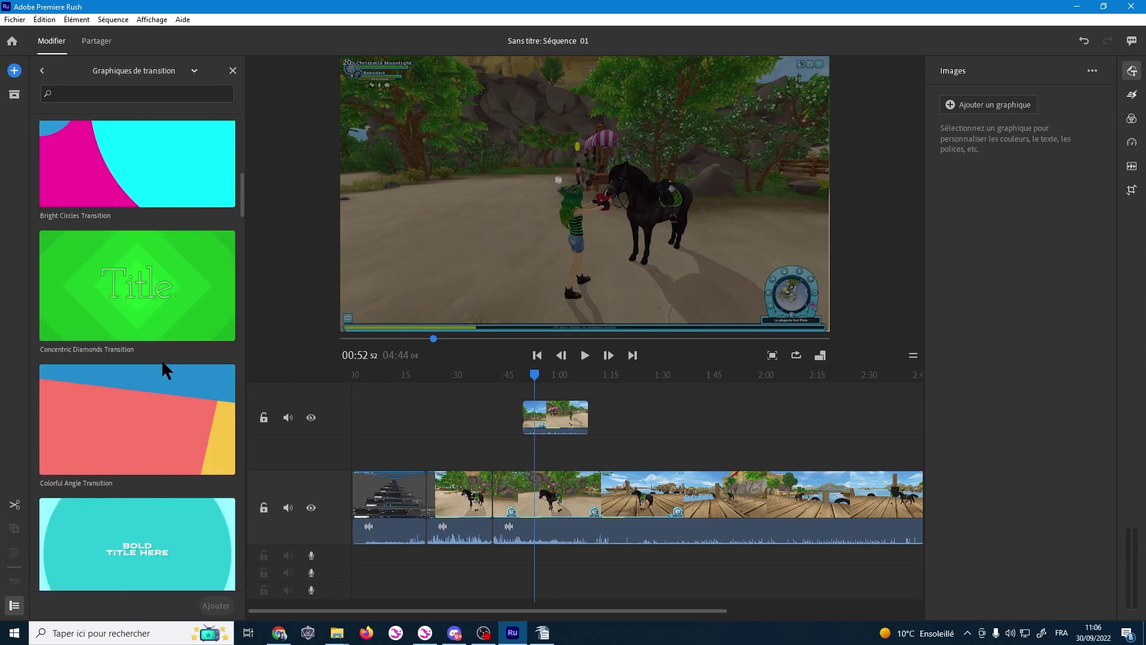
pyautogui.scroll(-3, 166, 368)
pyautogui.scroll(3, 149, 475)
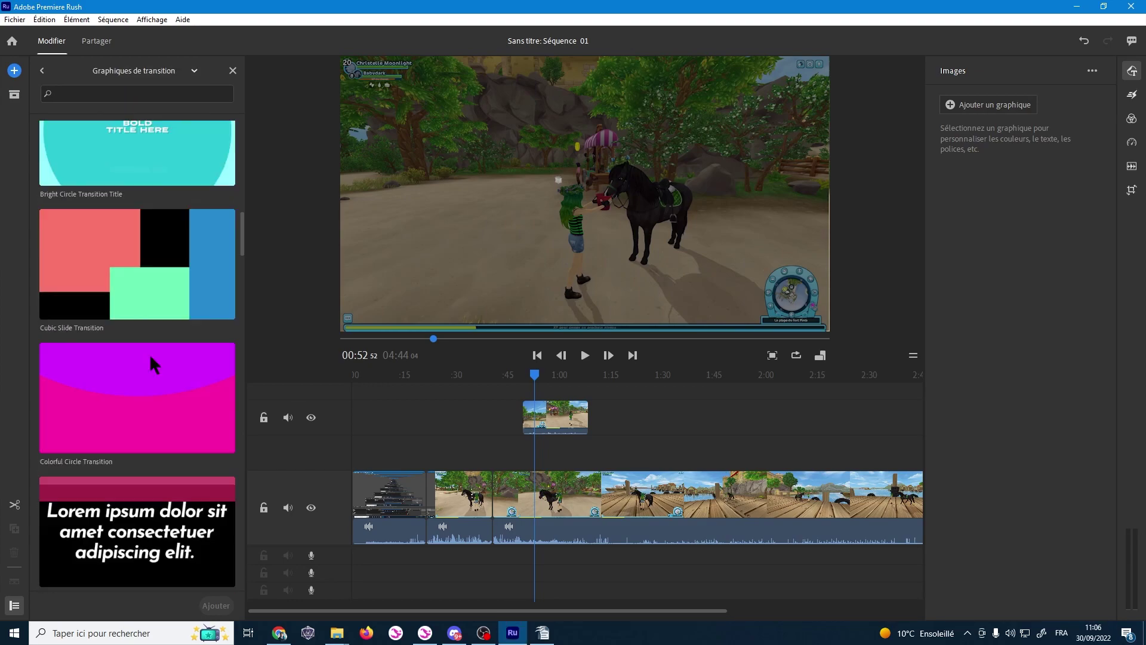
pyautogui.click(134, 71)
pyautogui.click(133, 128)
pyautogui.scroll(-5, 197, 349)
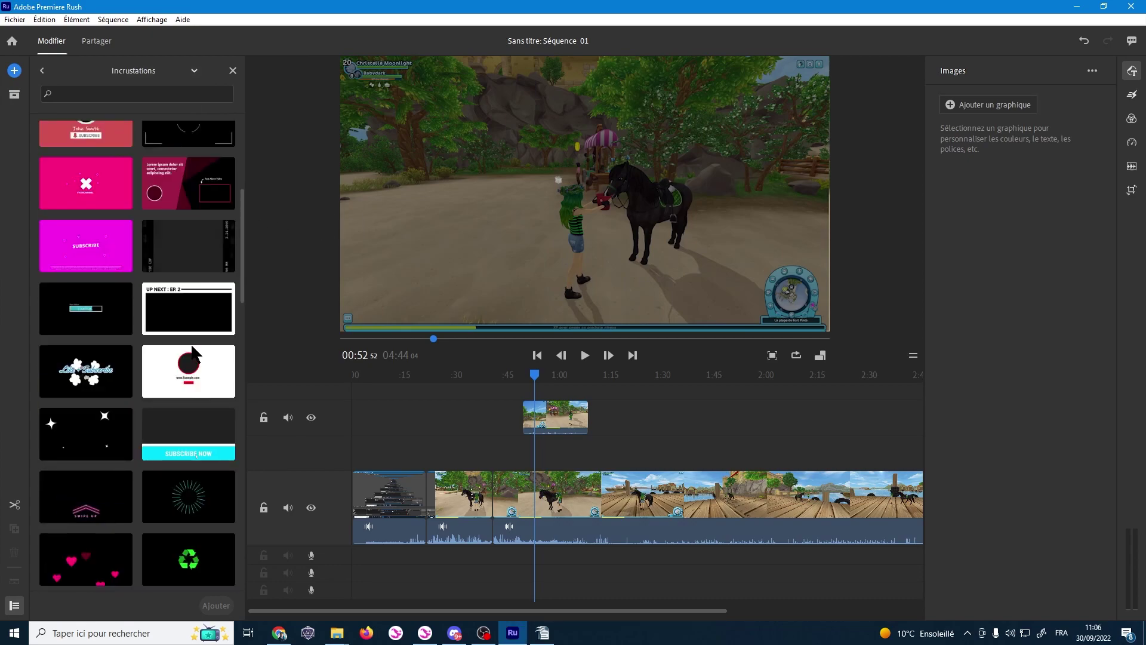
pyautogui.scroll(5, 191, 322)
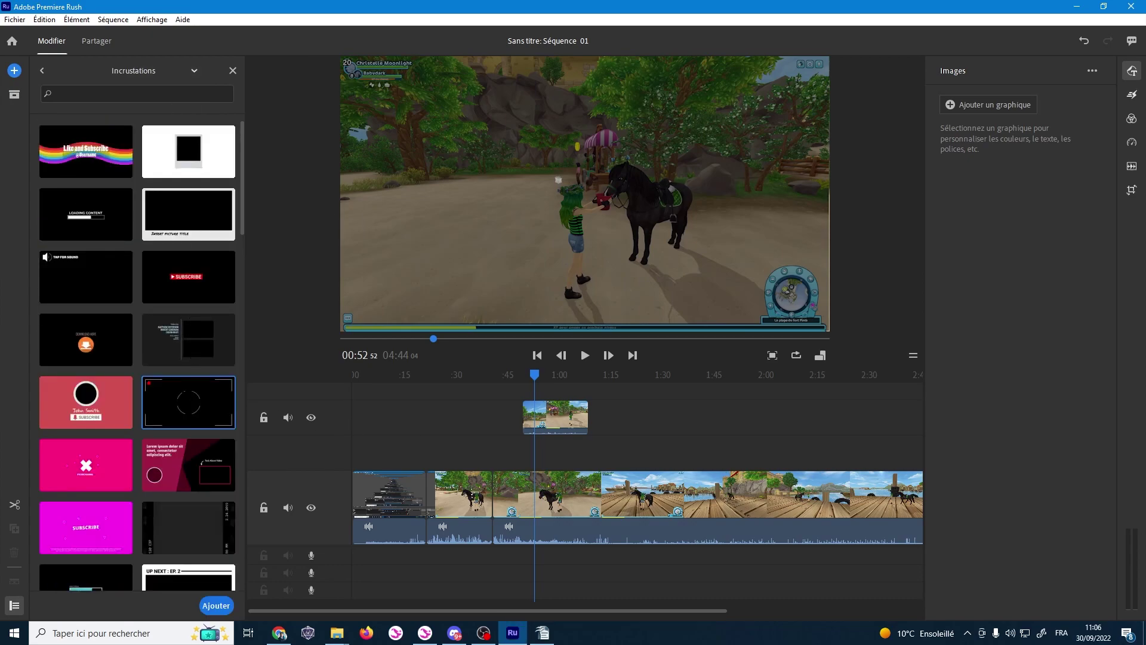
# Add the viewfinder overlay above the gameplay, preview it, then delete it again.
pyautogui.moveTo(188, 401); pyautogui.dragTo(528, 388)
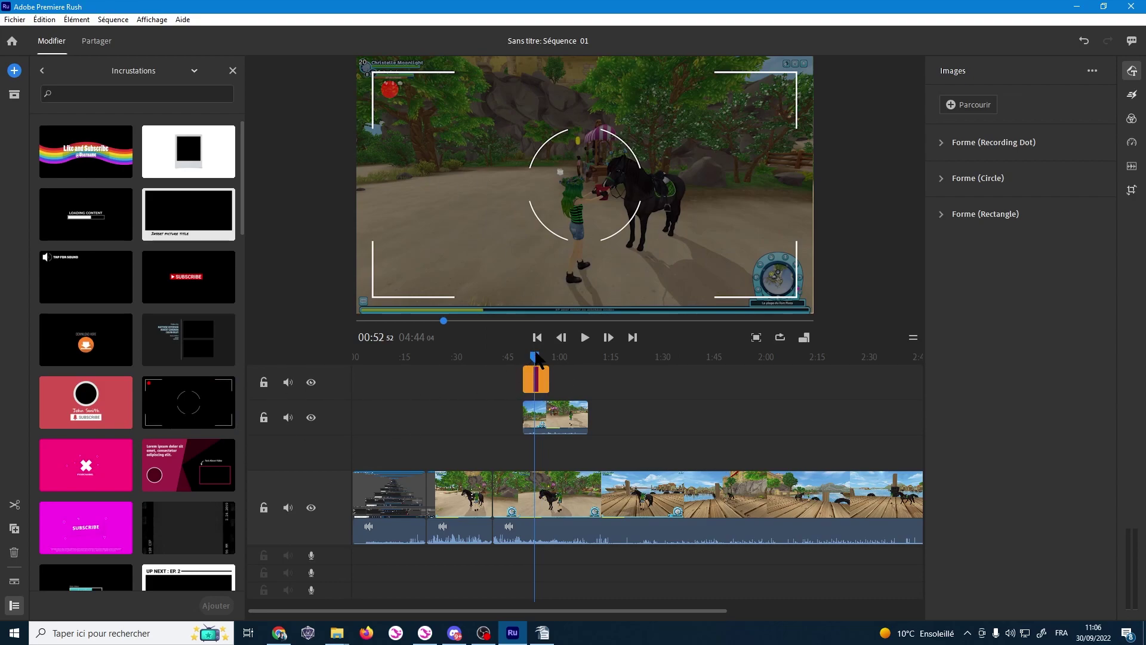
pyautogui.click(534, 357)
pyautogui.moveTo(534, 359); pyautogui.dragTo(530, 357)
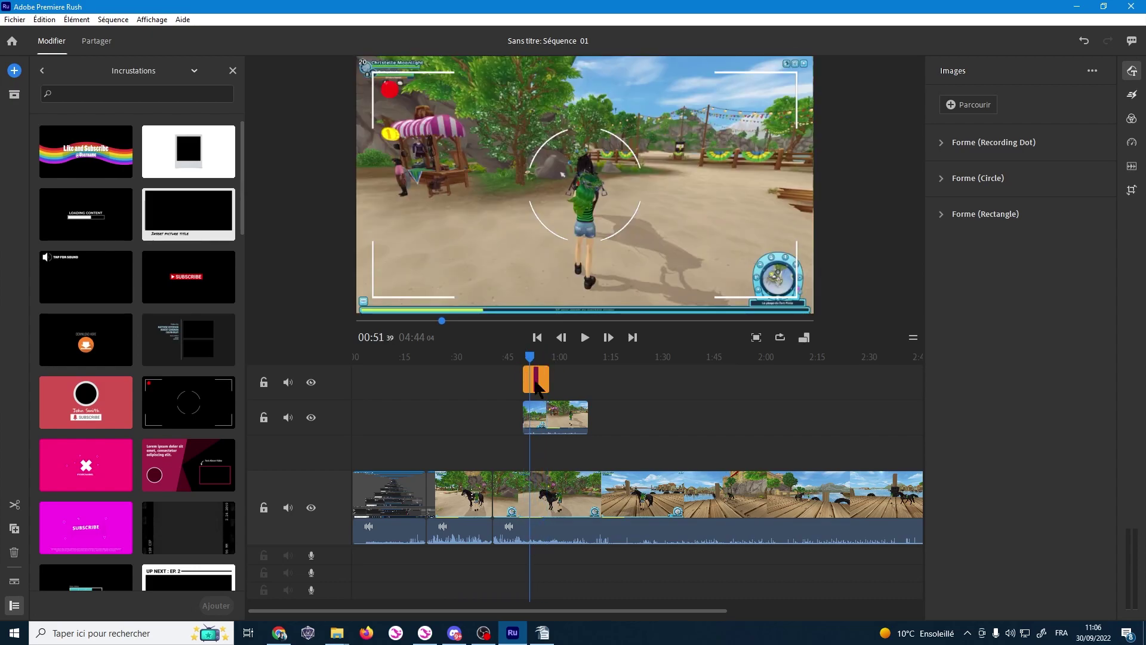
pyautogui.press('Delete')
pyautogui.click(545, 424)
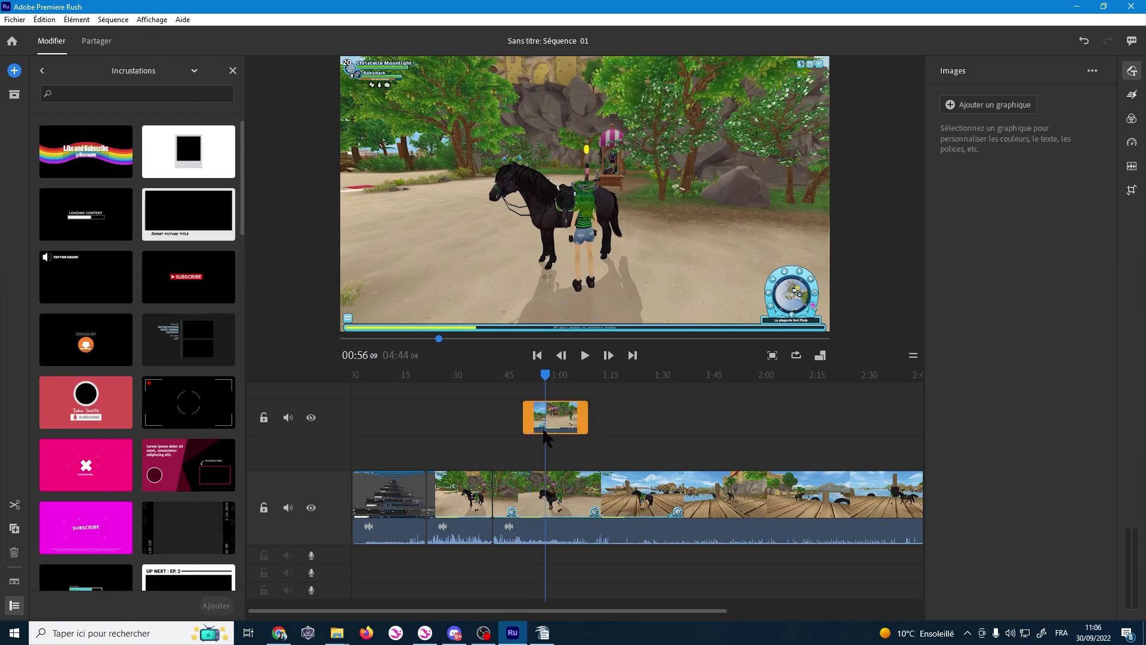
# Apply the Fondu transition to the picture-in-picture clip and preview it.
pyautogui.click(1134, 96)
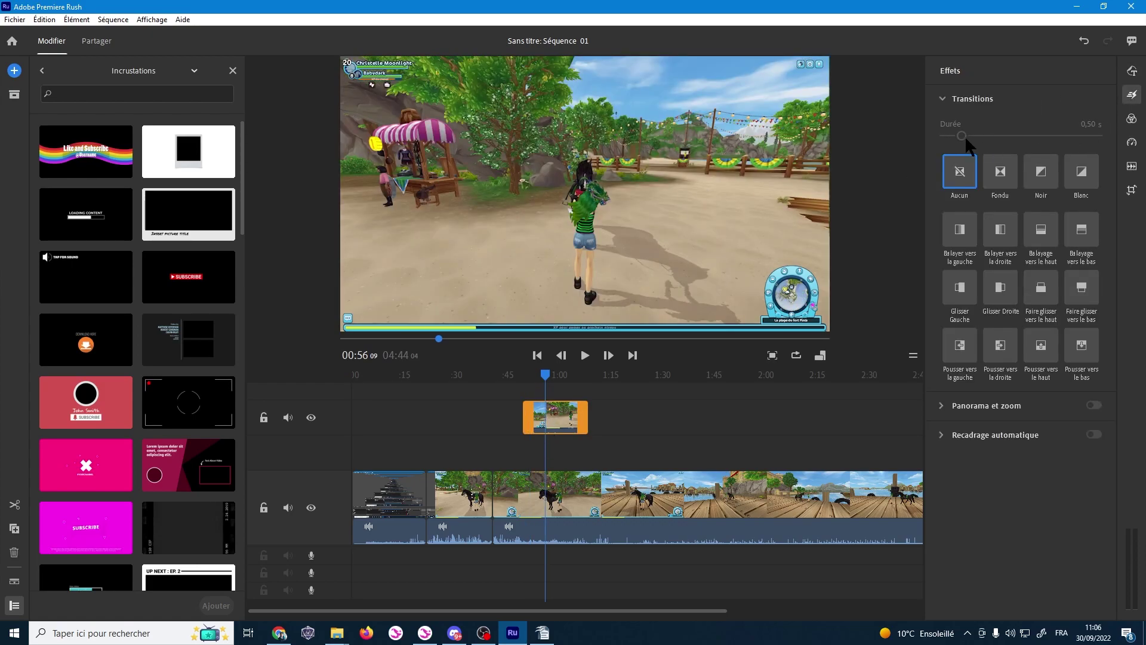
pyautogui.moveTo(1000, 172)
pyautogui.mouseDown()
pyautogui.moveTo(642, 409)
pyautogui.moveTo(510, 507)
pyautogui.moveTo(487, 541)
pyautogui.mouseUp()
pyautogui.click(488, 501)
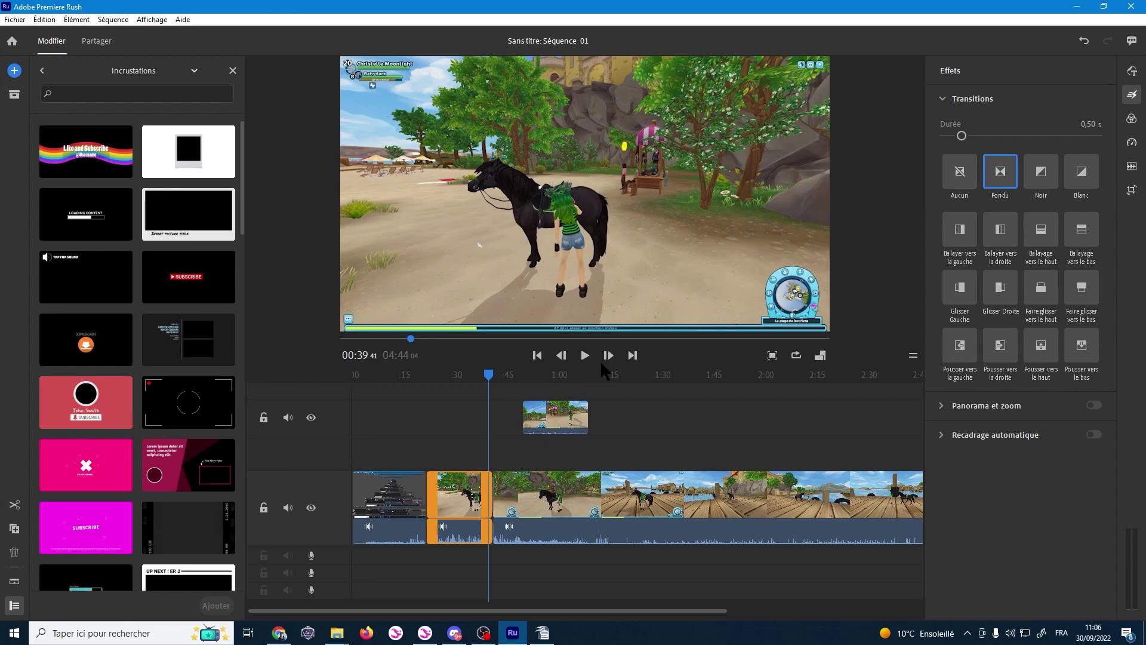
pyautogui.click(585, 355)
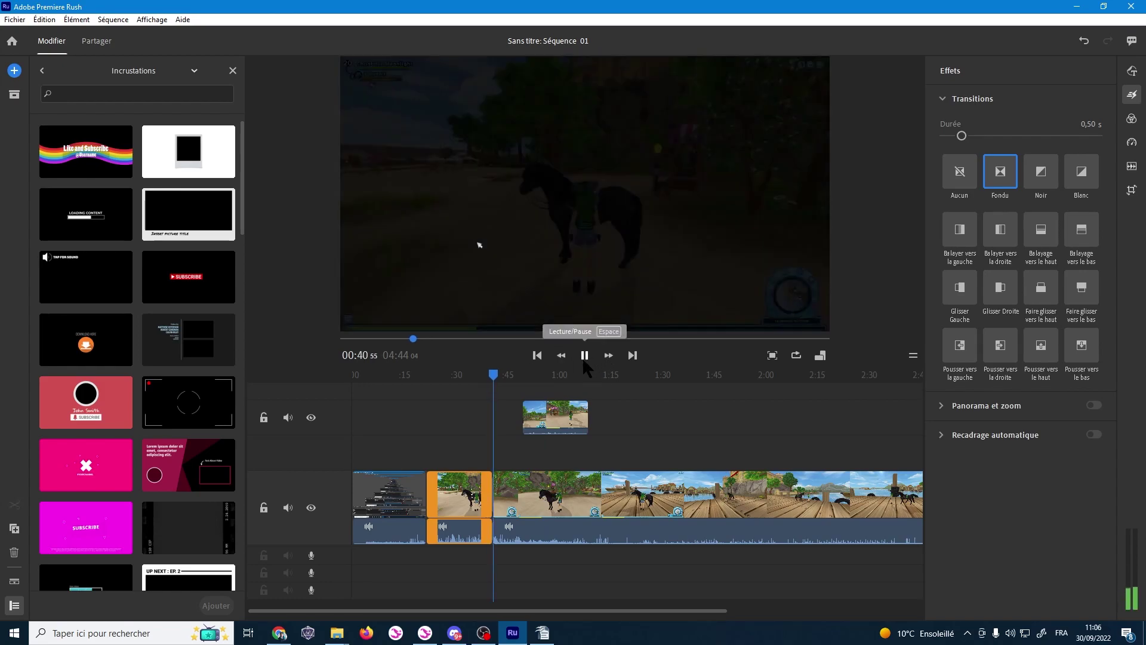
# Switch the gameplay cut's transition to Glisser Droite and preview both transitions from about 0:46.
pyautogui.click(582, 361)
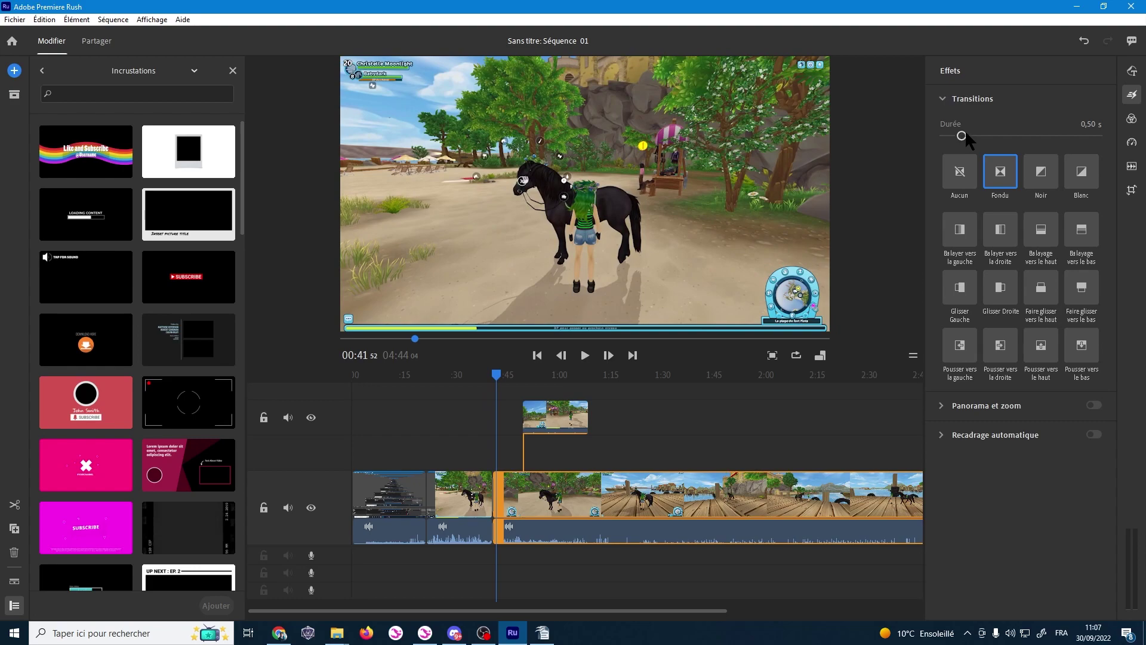
pyautogui.click(1001, 288)
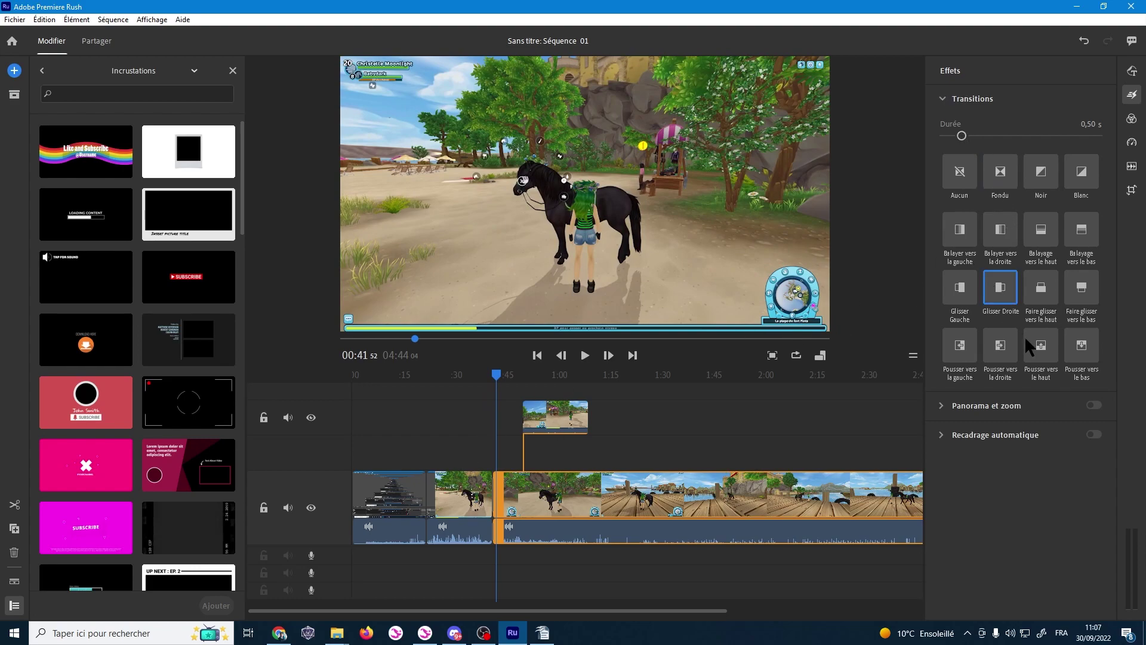
pyautogui.click(512, 432)
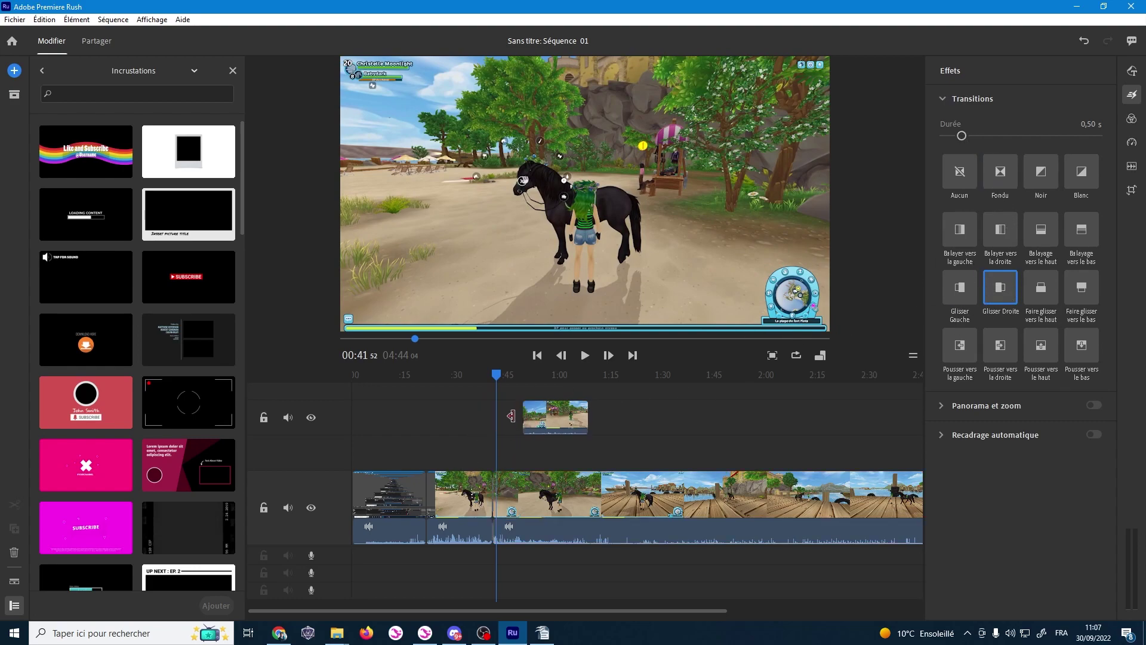
pyautogui.click(511, 416)
pyautogui.click(585, 356)
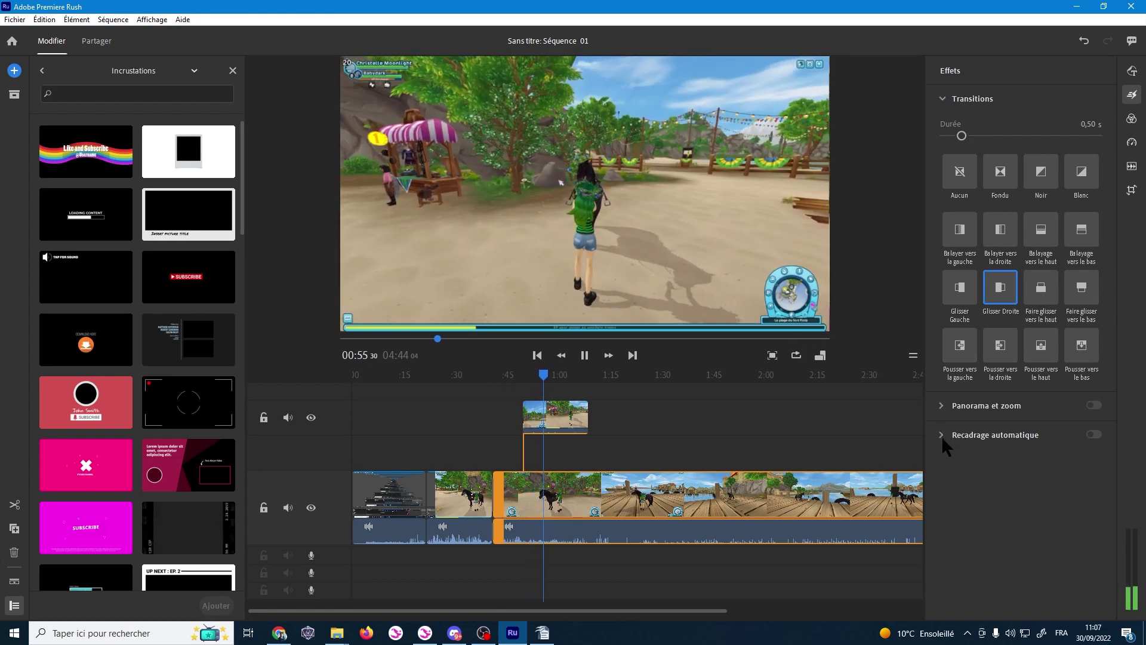
pyautogui.click(585, 356)
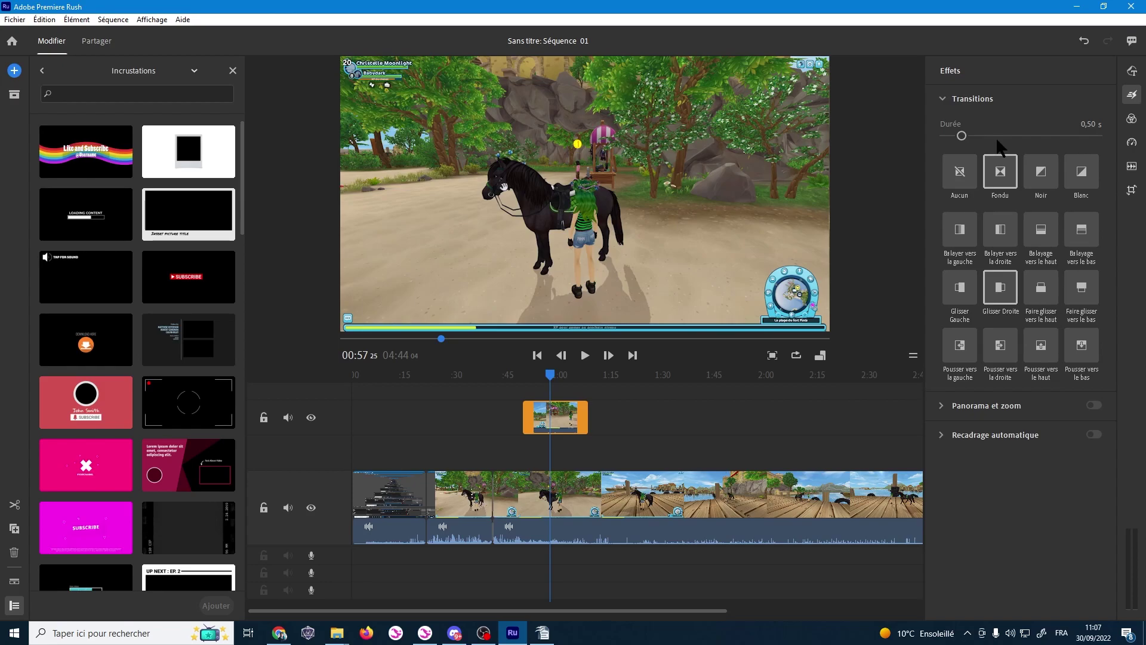
# Try the Désaturé, Film and Mono colour presets, then set the overlay clip back to Aucun.
pyautogui.click(1132, 119)
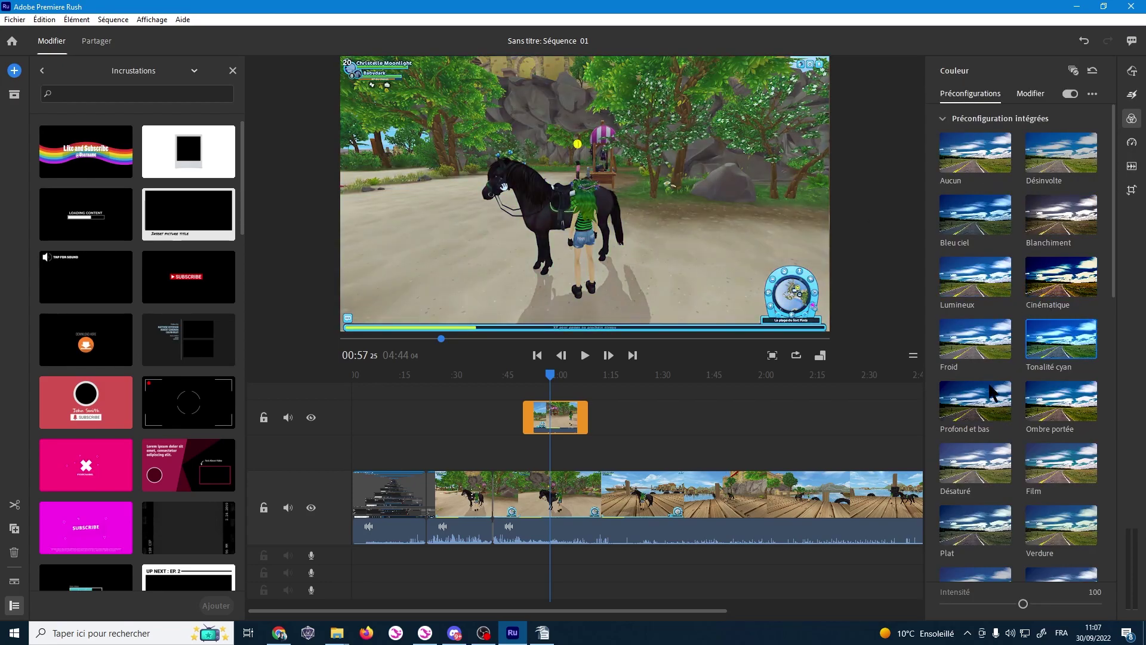
pyautogui.click(977, 471)
pyautogui.click(1036, 491)
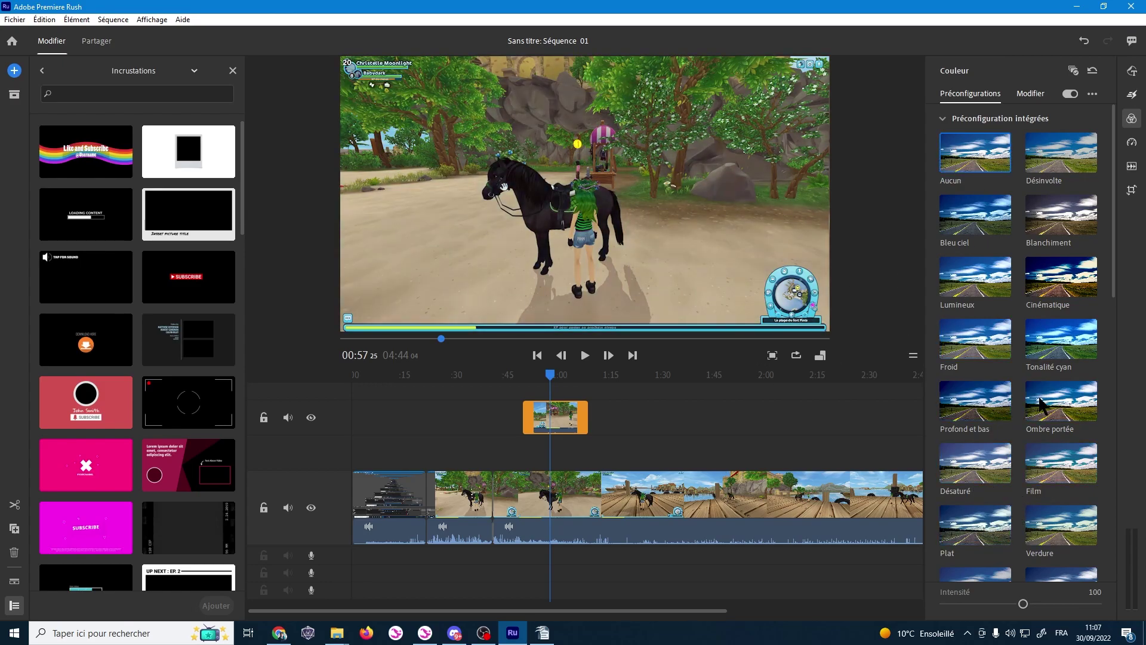
pyautogui.scroll(-3, 1050, 436)
pyautogui.scroll(-4, 982, 453)
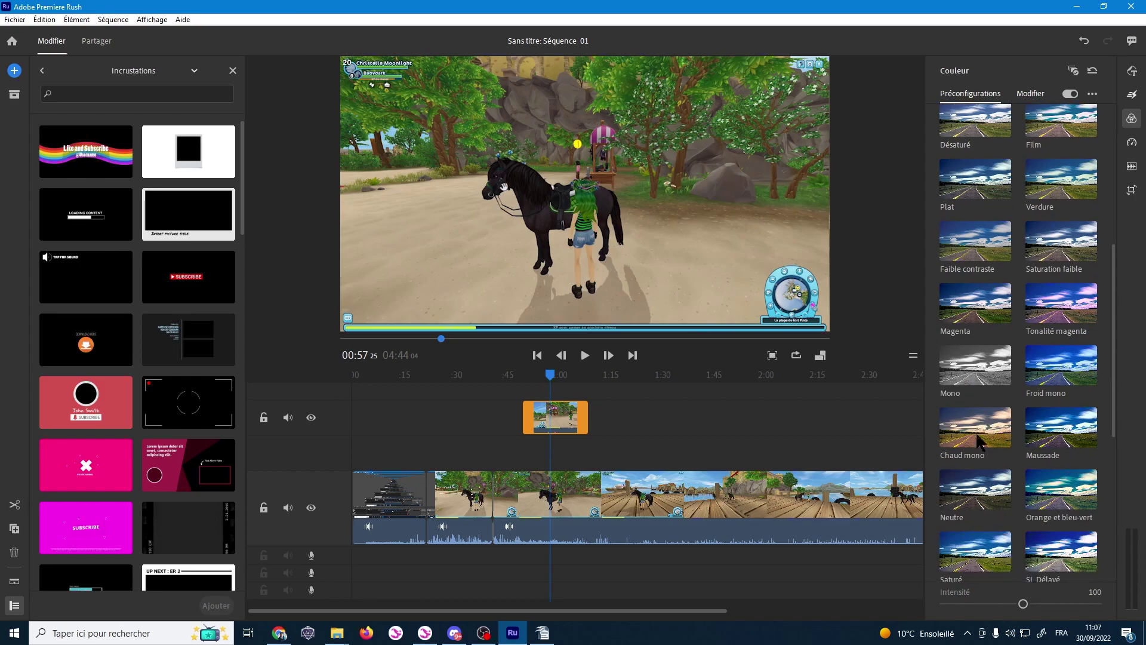
pyautogui.click(970, 365)
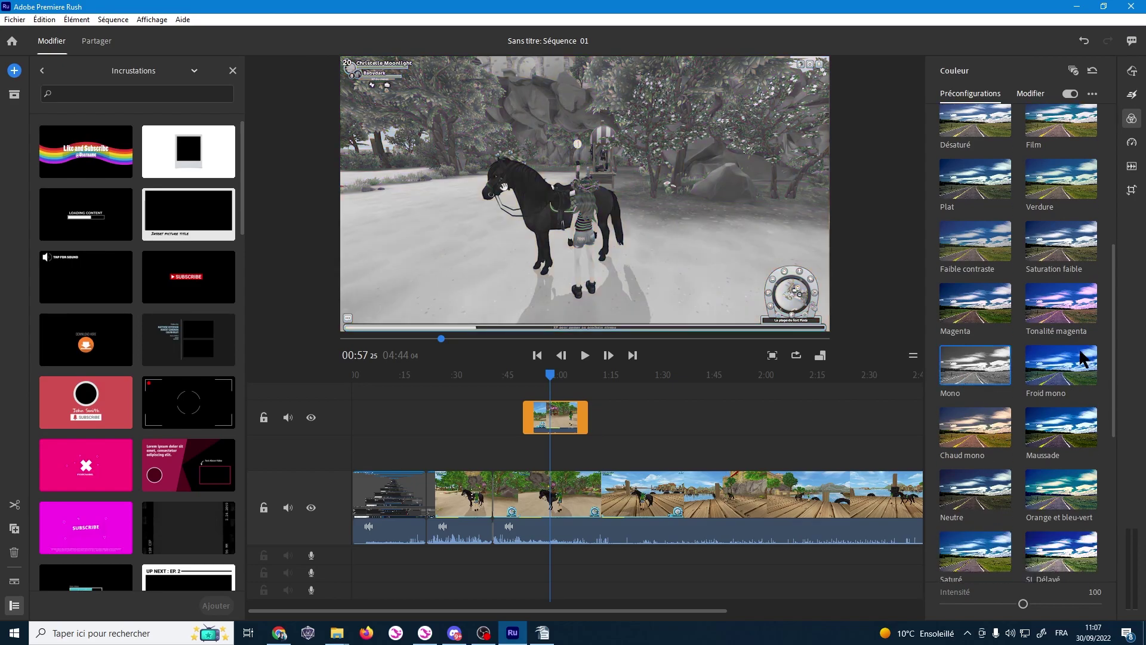
pyautogui.click(950, 98)
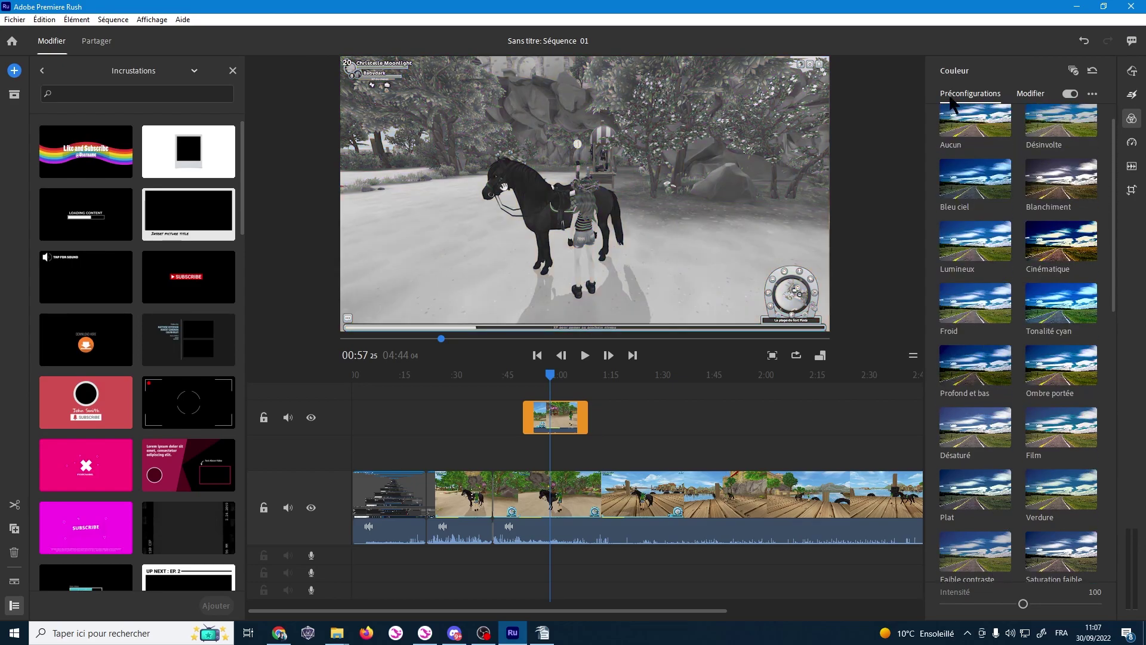
pyautogui.click(546, 378)
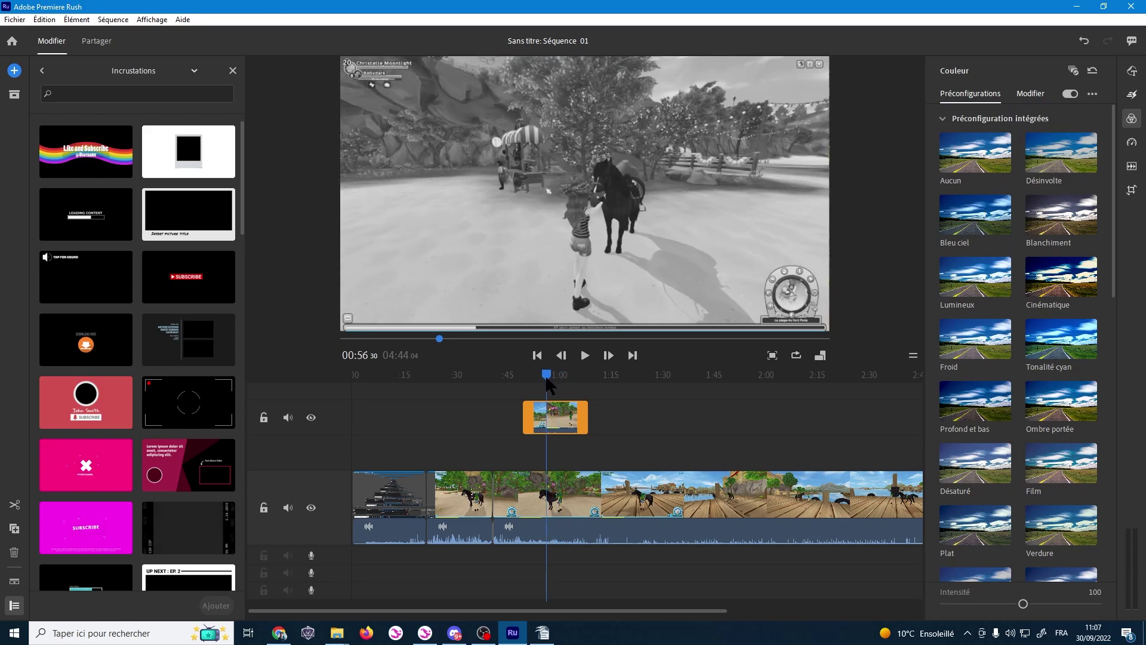
pyautogui.click(1002, 160)
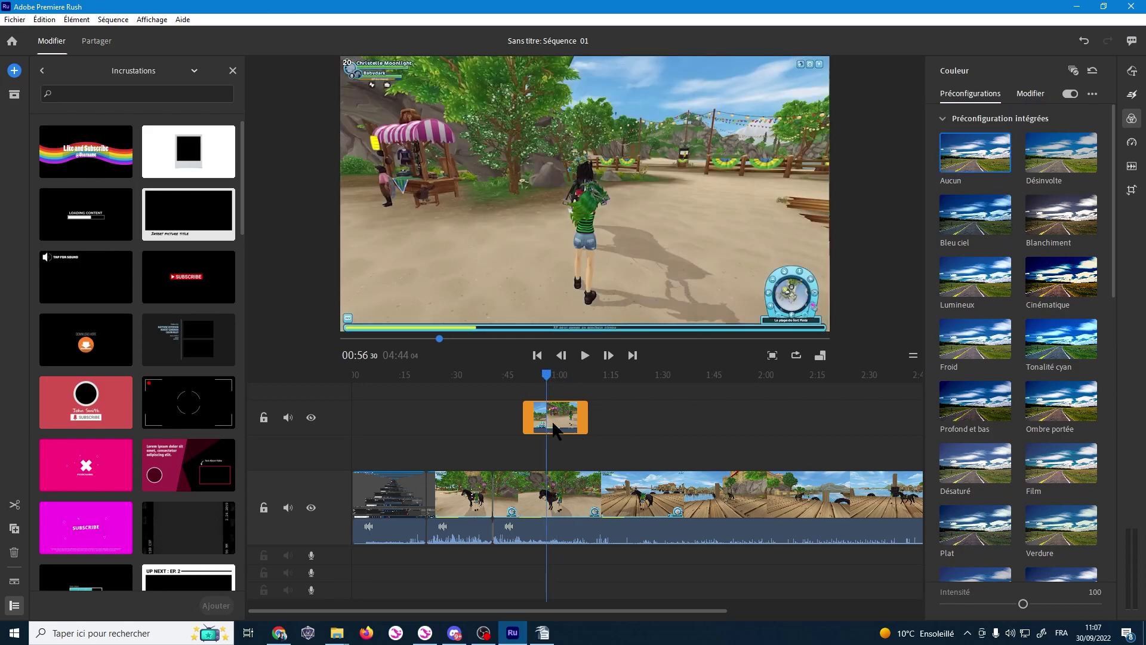
# Trim the overlay's start, give the short overlay piece the Mono look, and preview it.
pyautogui.moveTo(526, 418); pyautogui.dragTo(561, 409)
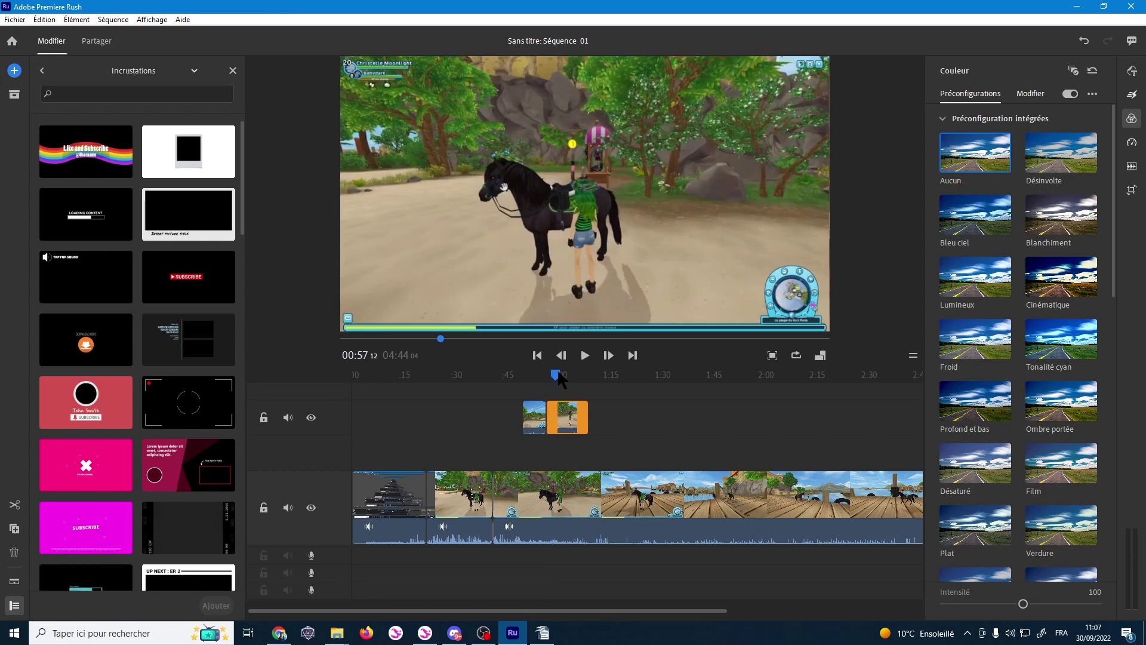
pyautogui.click(550, 425)
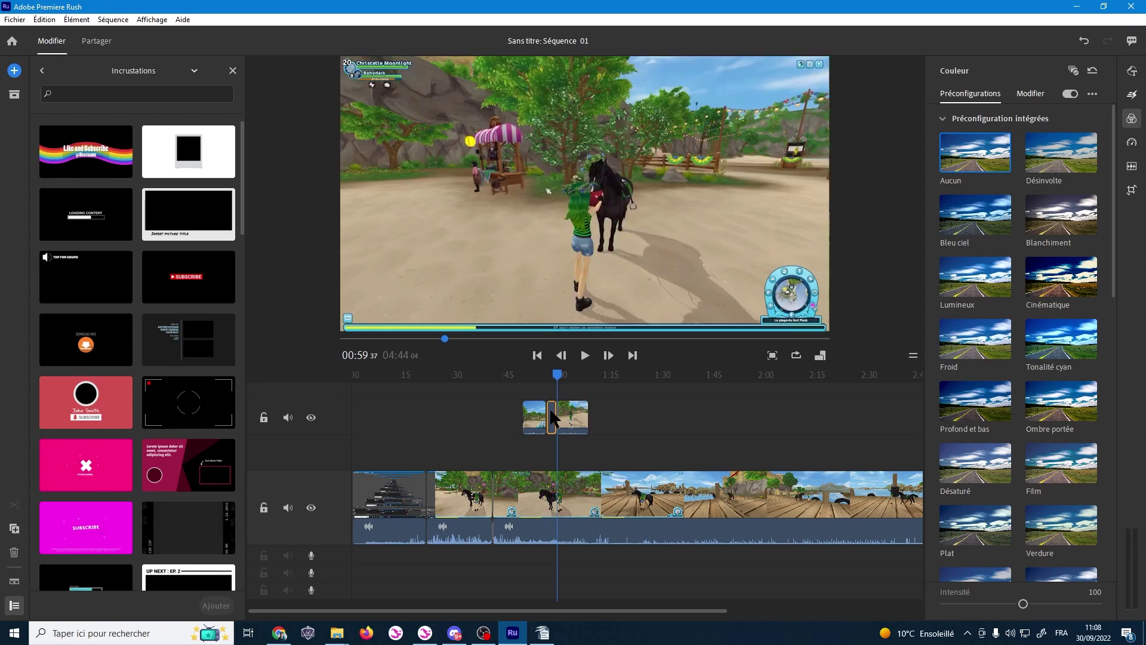
pyautogui.click(553, 379)
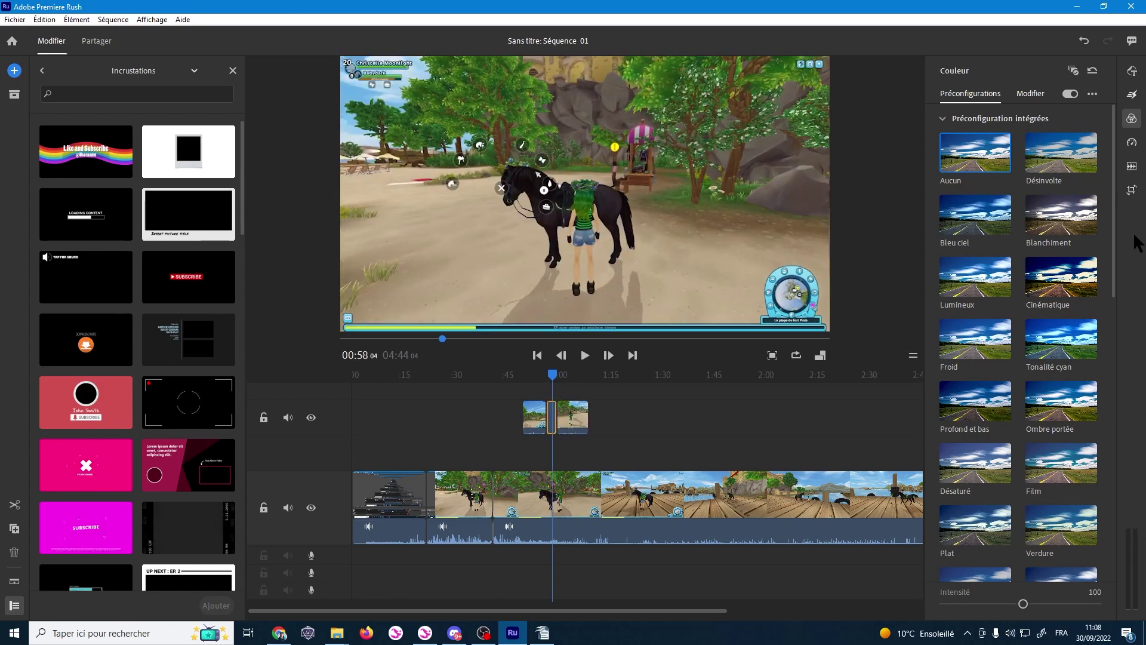
pyautogui.scroll(-3, 994, 500)
pyautogui.scroll(-2, 994, 500)
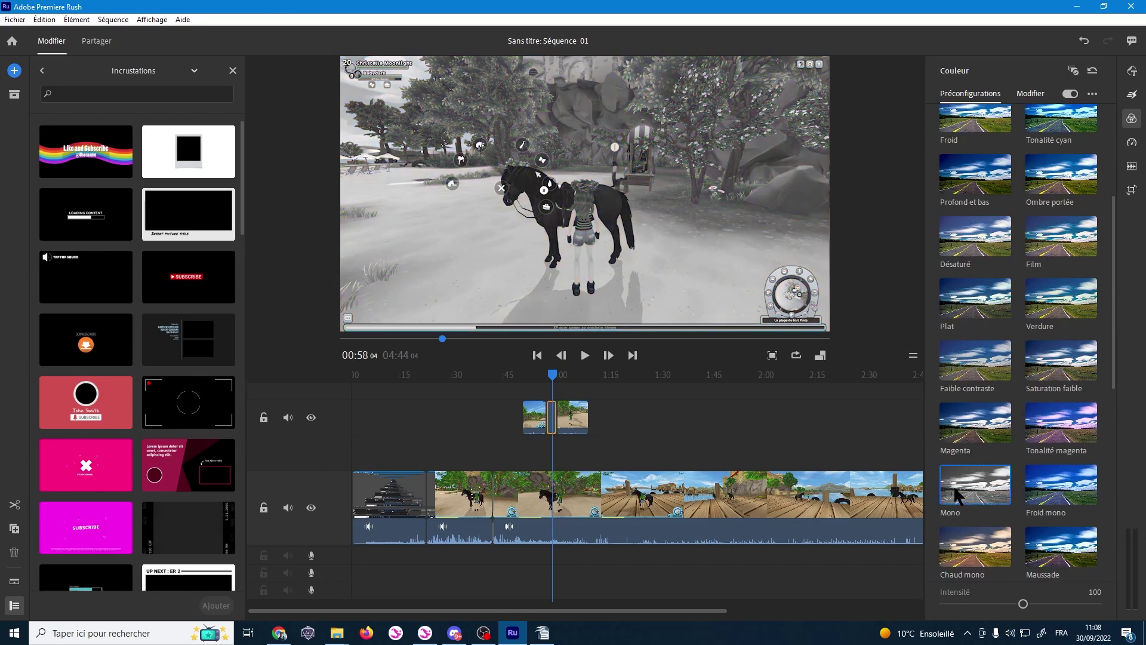
pyautogui.click(536, 374)
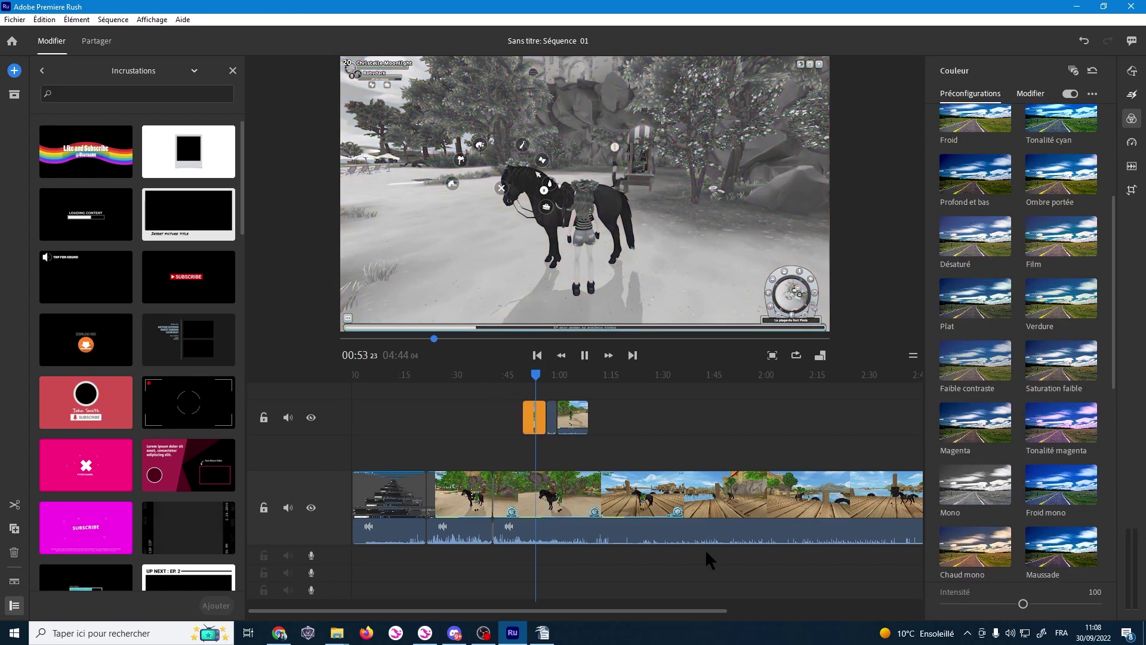
pyautogui.press('space')
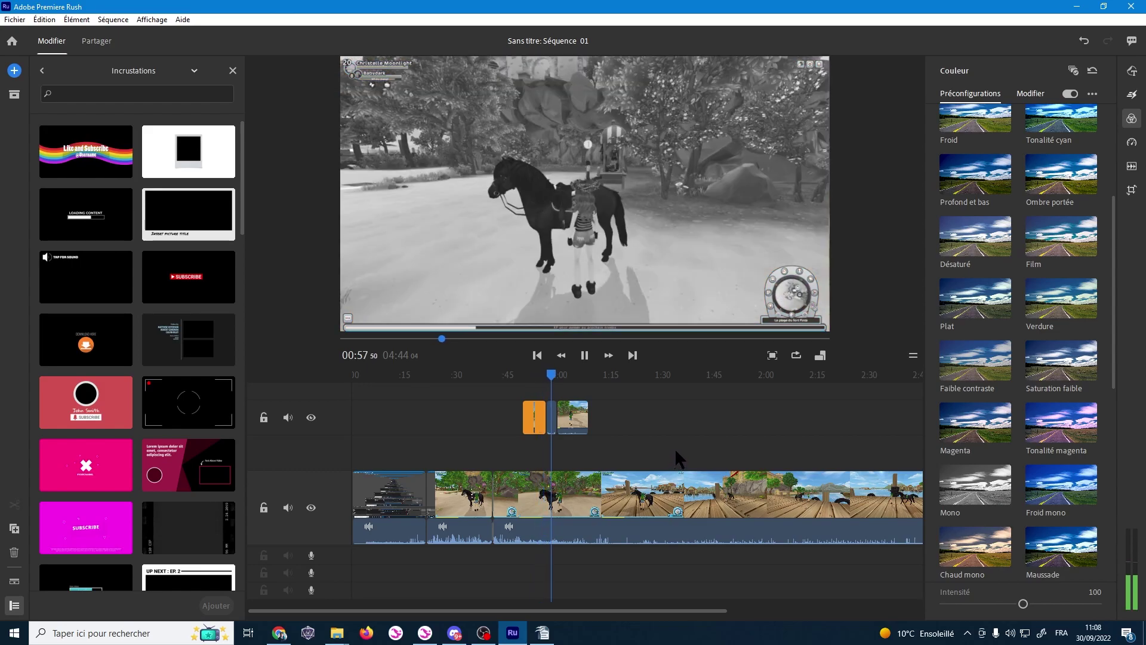
# Set the later overlay clip's speed to 250%, shortening it to 00:03:41, and play it back.
pyautogui.click(586, 359)
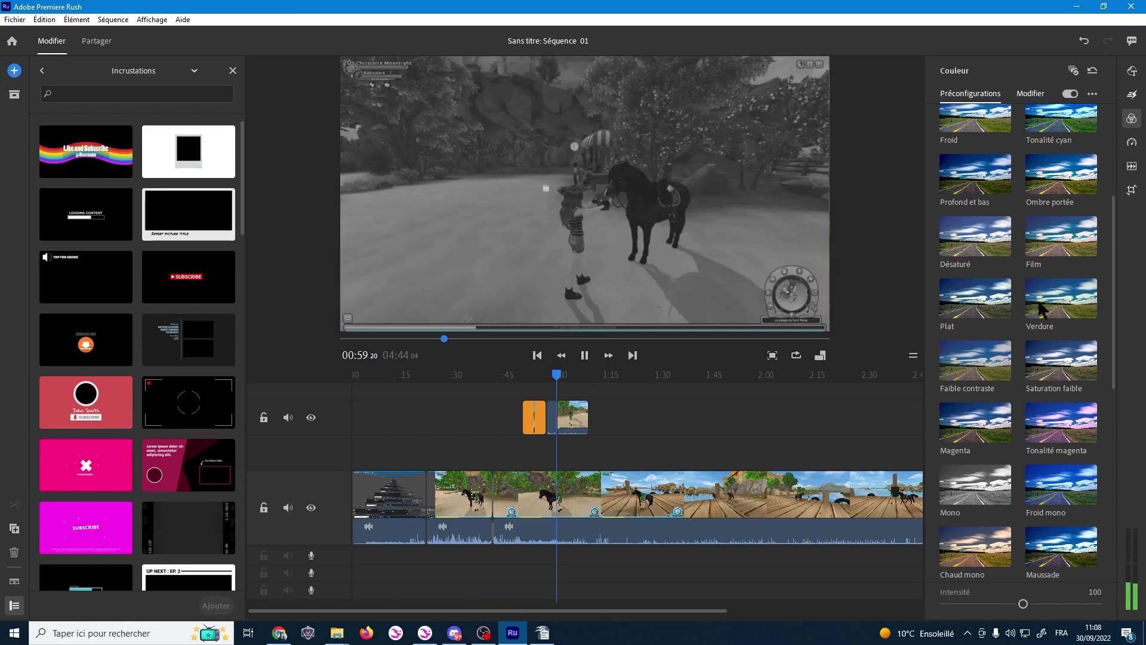
pyautogui.click(1133, 143)
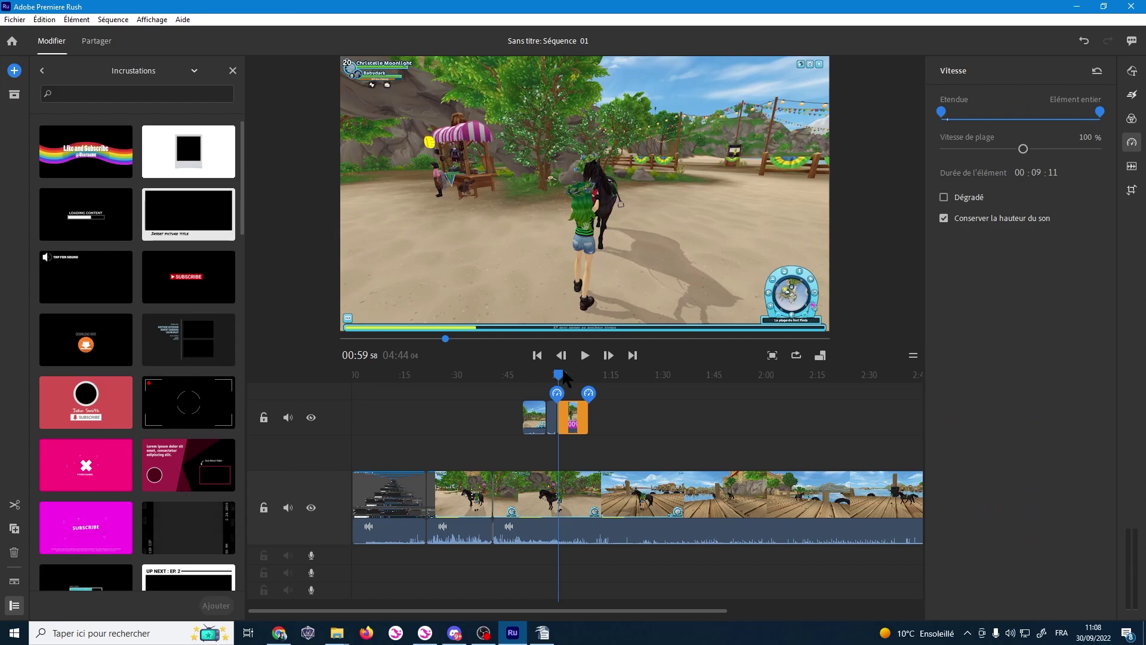
pyautogui.moveTo(559, 376)
pyautogui.mouseDown()
pyautogui.moveTo(568, 386)
pyautogui.moveTo(610, 370)
pyautogui.mouseUp()
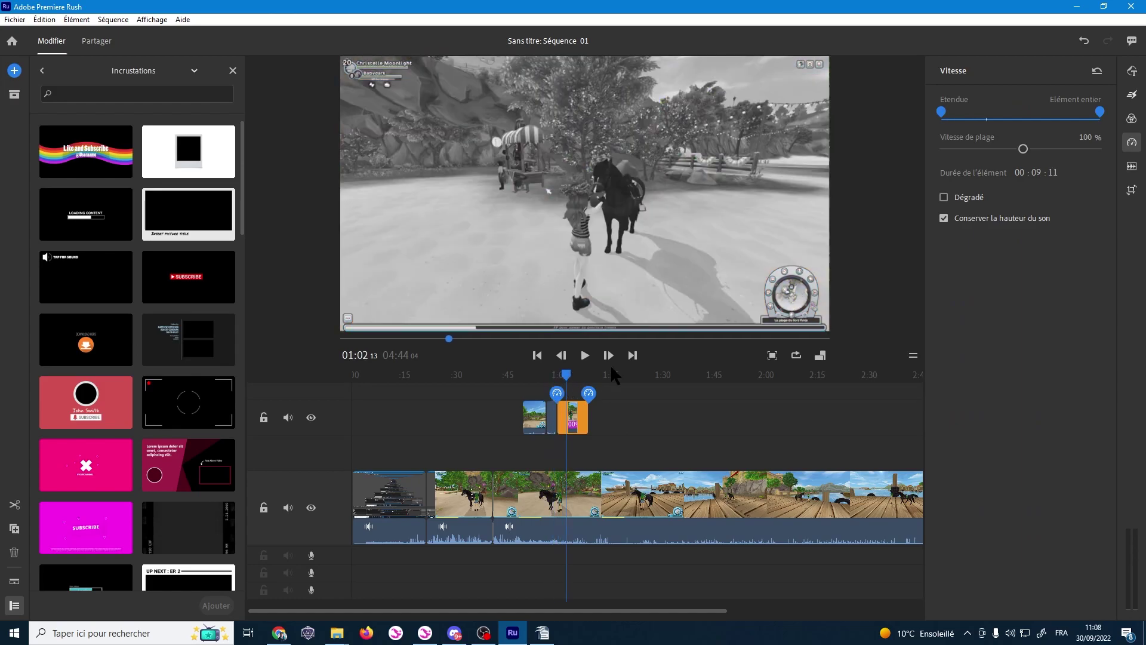
pyautogui.click(611, 485)
pyautogui.click(571, 418)
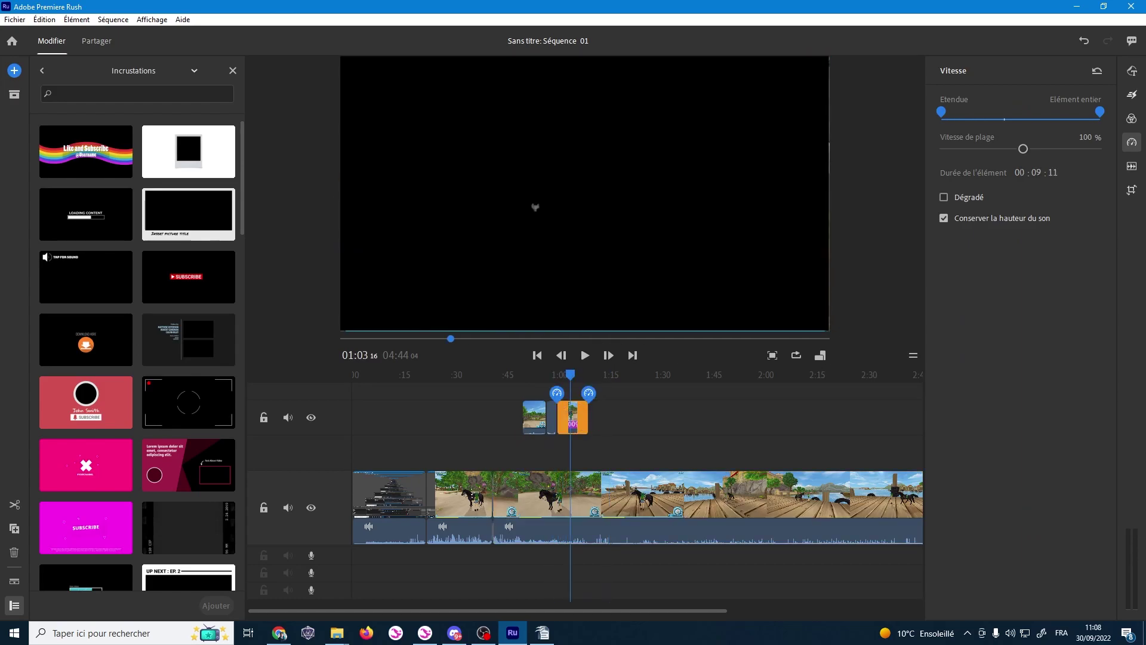
pyautogui.moveTo(1044, 149); pyautogui.dragTo(1055, 148)
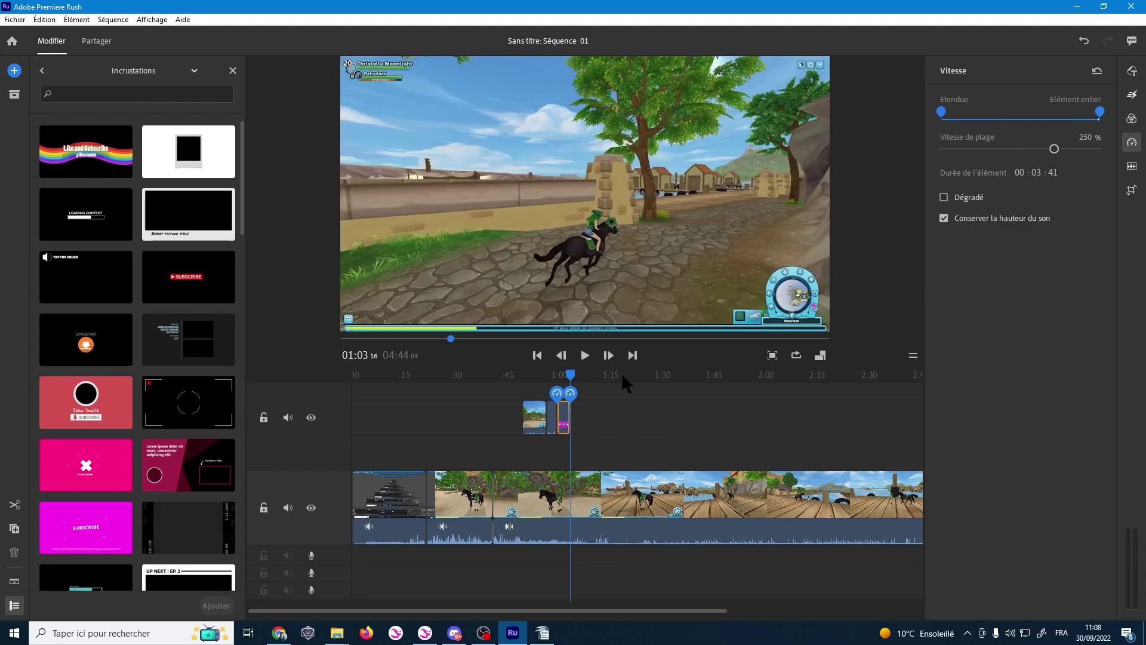
pyautogui.moveTo(571, 382); pyautogui.dragTo(557, 375)
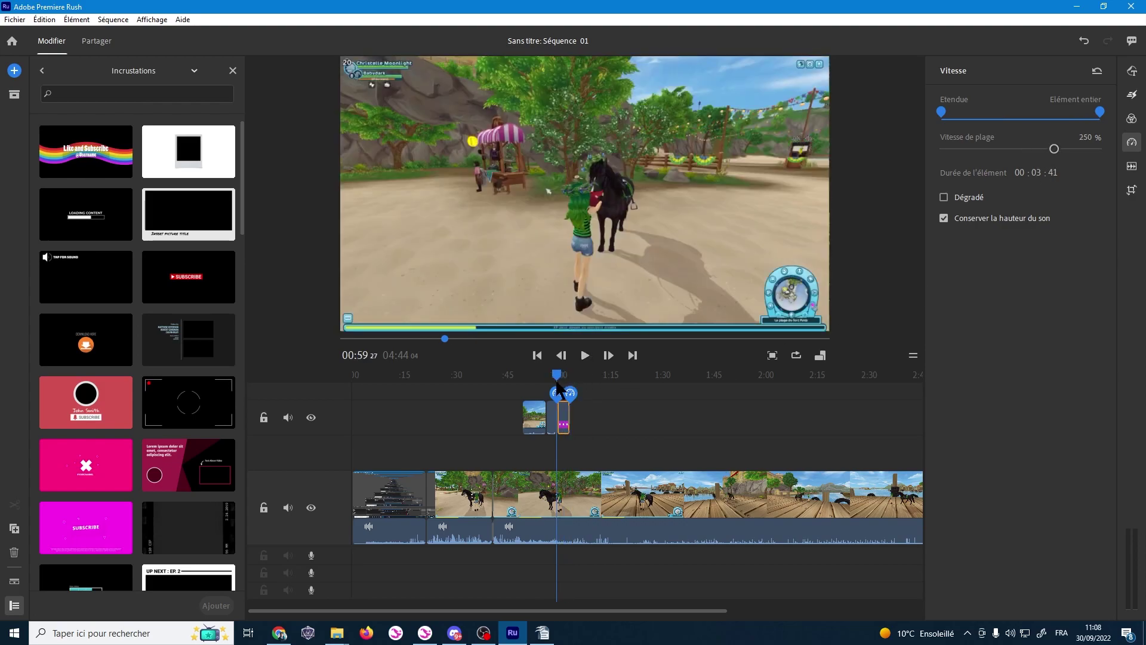
pyautogui.click(584, 357)
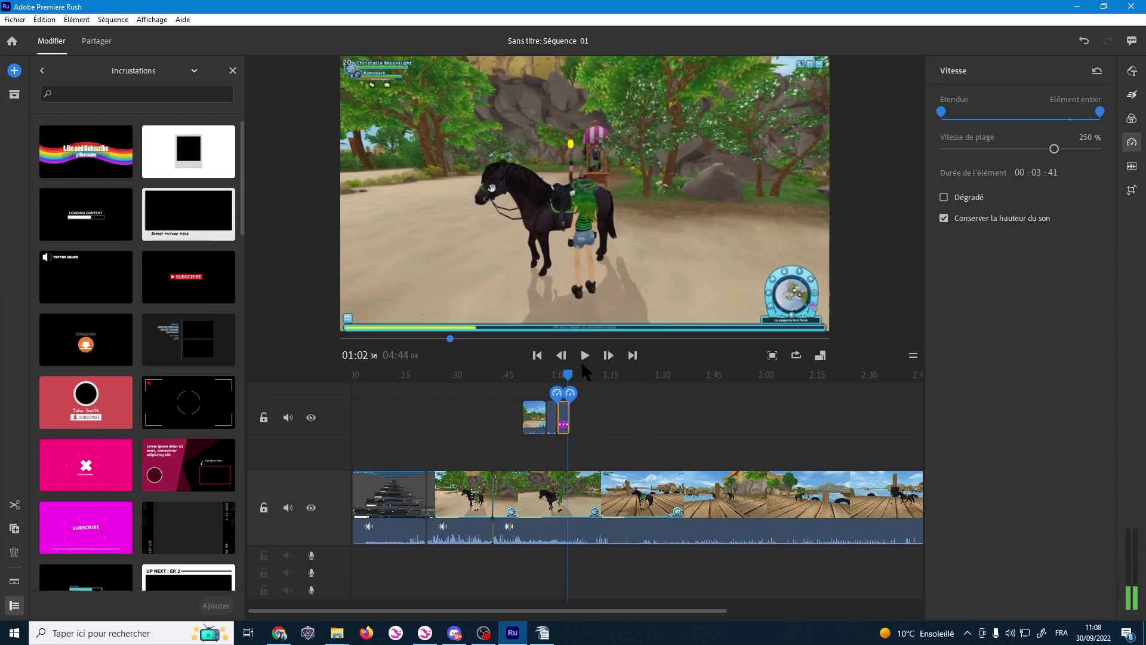
pyautogui.click(537, 489)
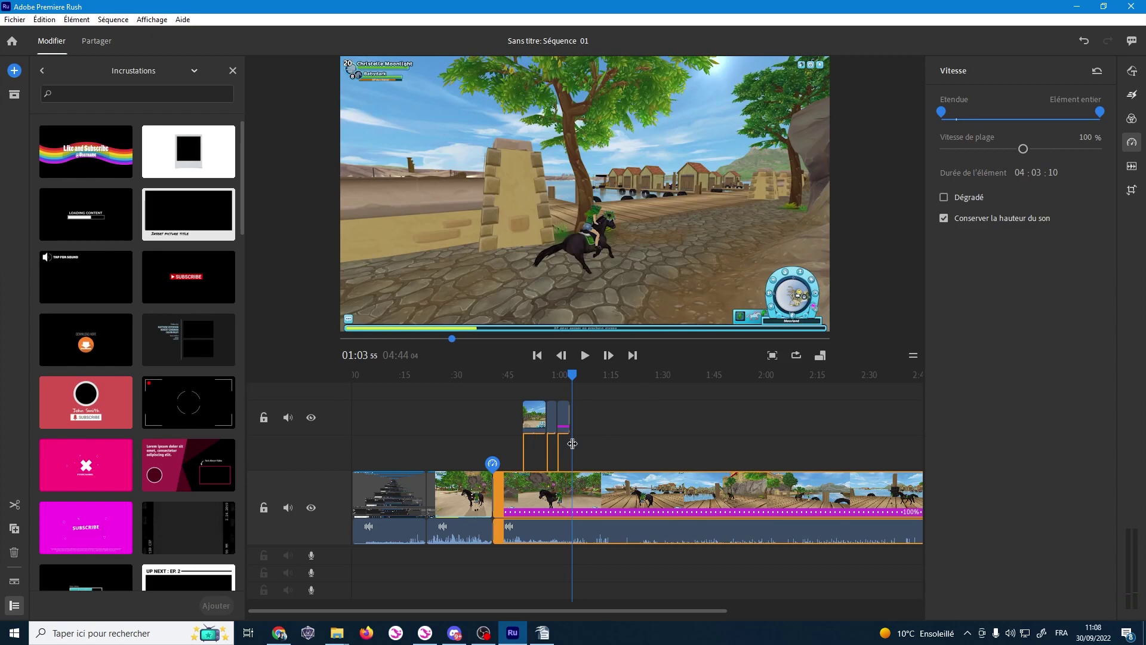
# Set the main gameplay clip's volume to 59 and play back to check it.
pyautogui.click(1132, 167)
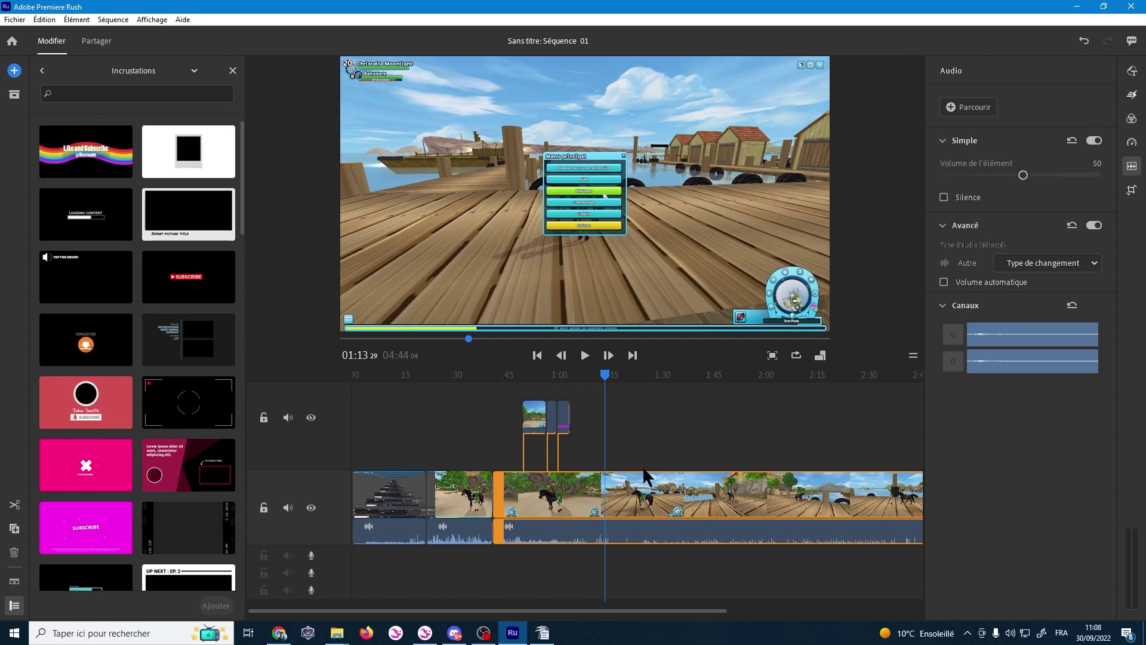
pyautogui.click(949, 198)
pyautogui.moveTo(1055, 175); pyautogui.dragTo(1128, 176)
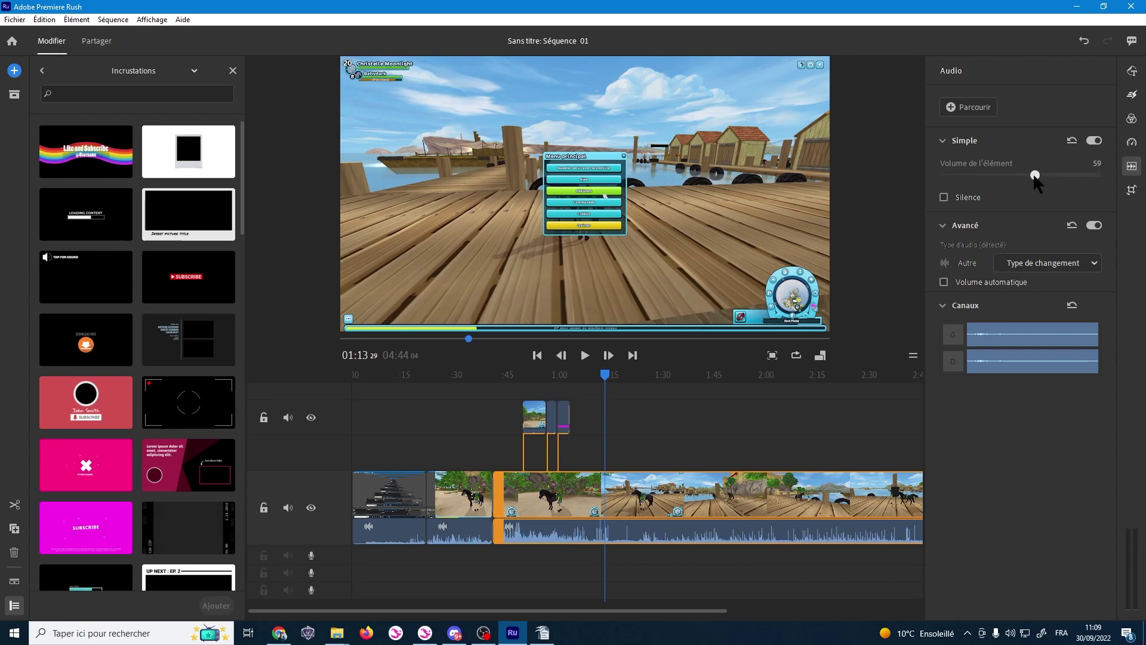
pyautogui.click(582, 357)
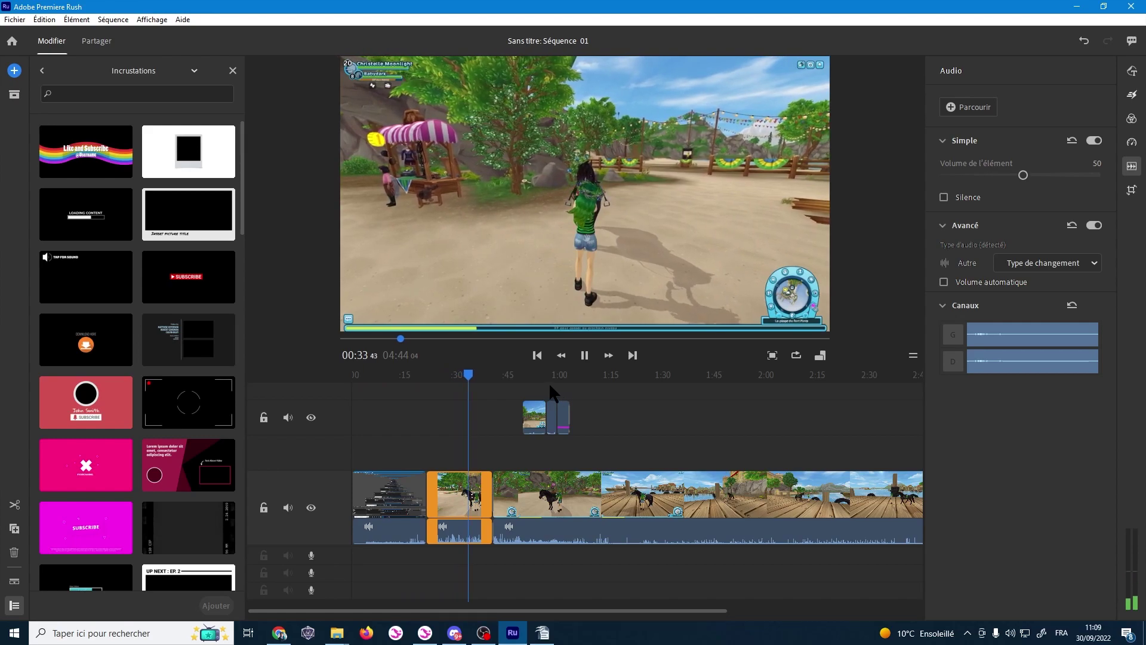
# Move the first overlay clip up and to the right and scale it down to 70%.
pyautogui.click(508, 374)
pyautogui.click(1133, 190)
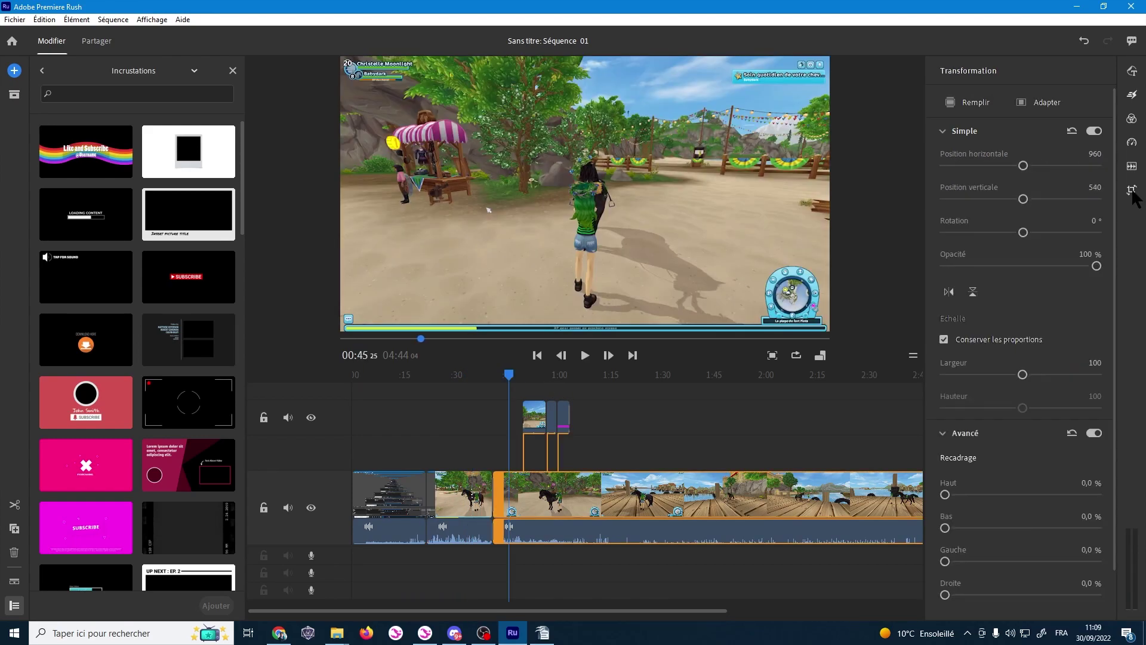
pyautogui.click(530, 414)
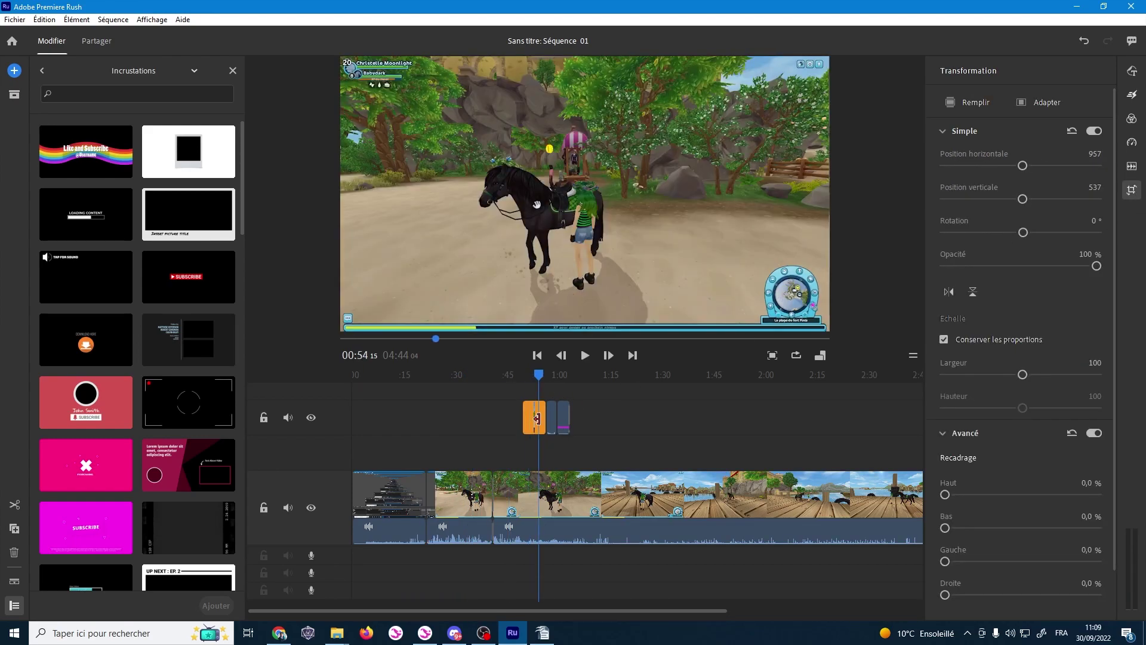
pyautogui.moveTo(625, 269); pyautogui.dragTo(701, 300)
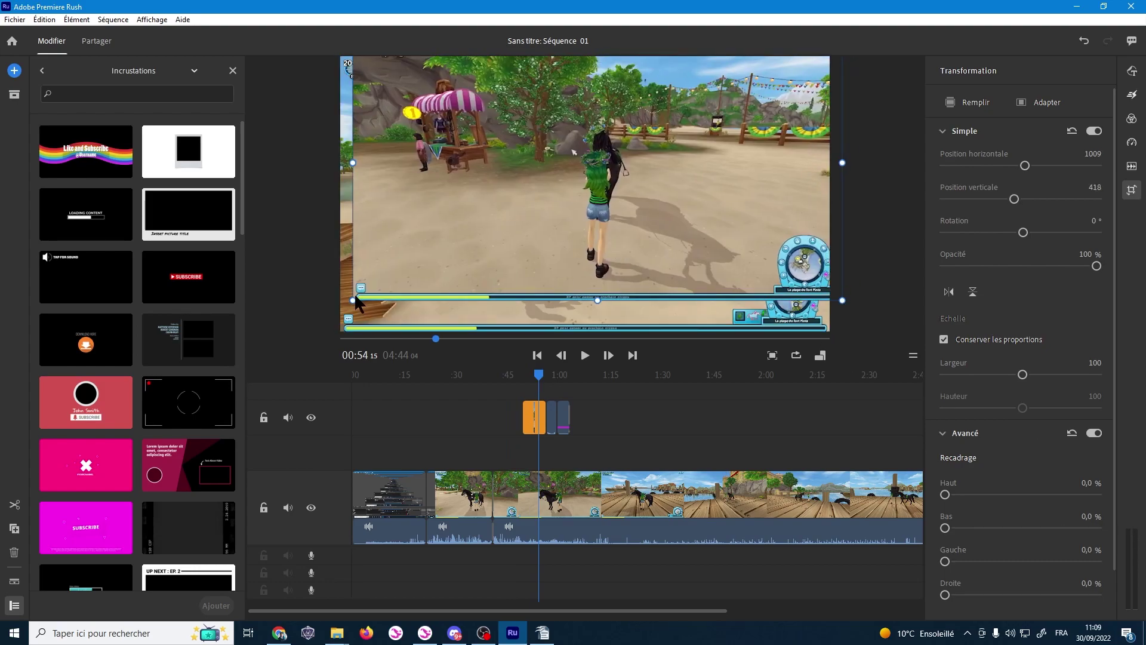
pyautogui.moveTo(353, 301); pyautogui.dragTo(448, 249)
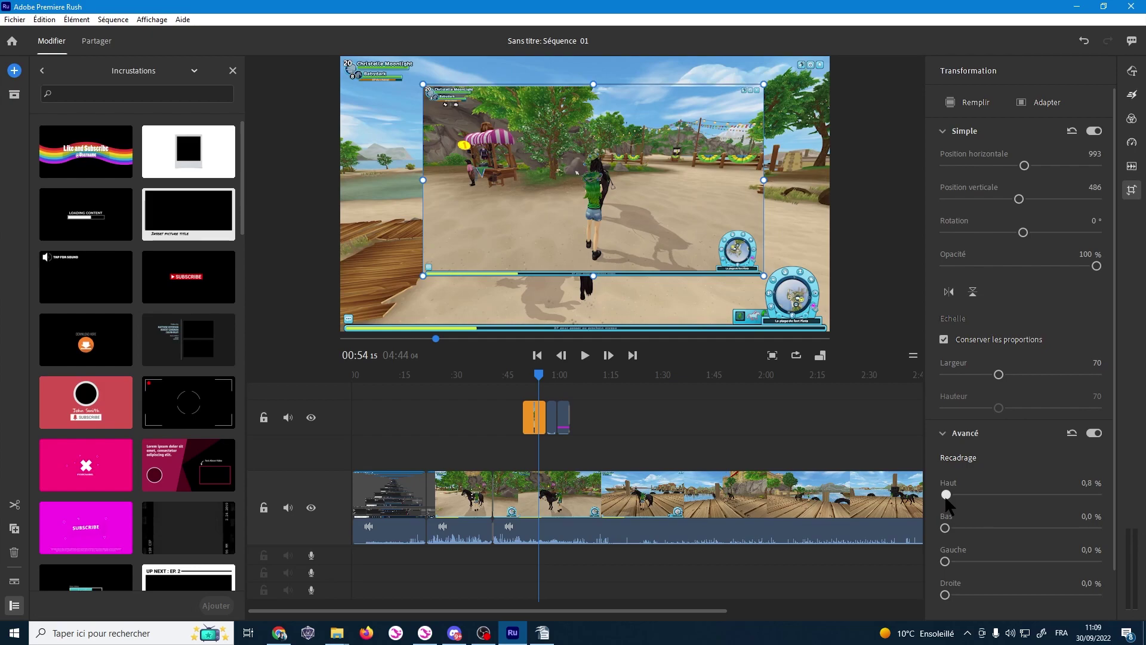
# Crop the overlay 5,9% top, 10,2% bottom, 13,4% left, 23,2% right and shrink it to 63%.
pyautogui.moveTo(948, 518)
pyautogui.mouseDown()
pyautogui.moveTo(969, 595)
pyautogui.moveTo(980, 594)
pyautogui.mouseUp()
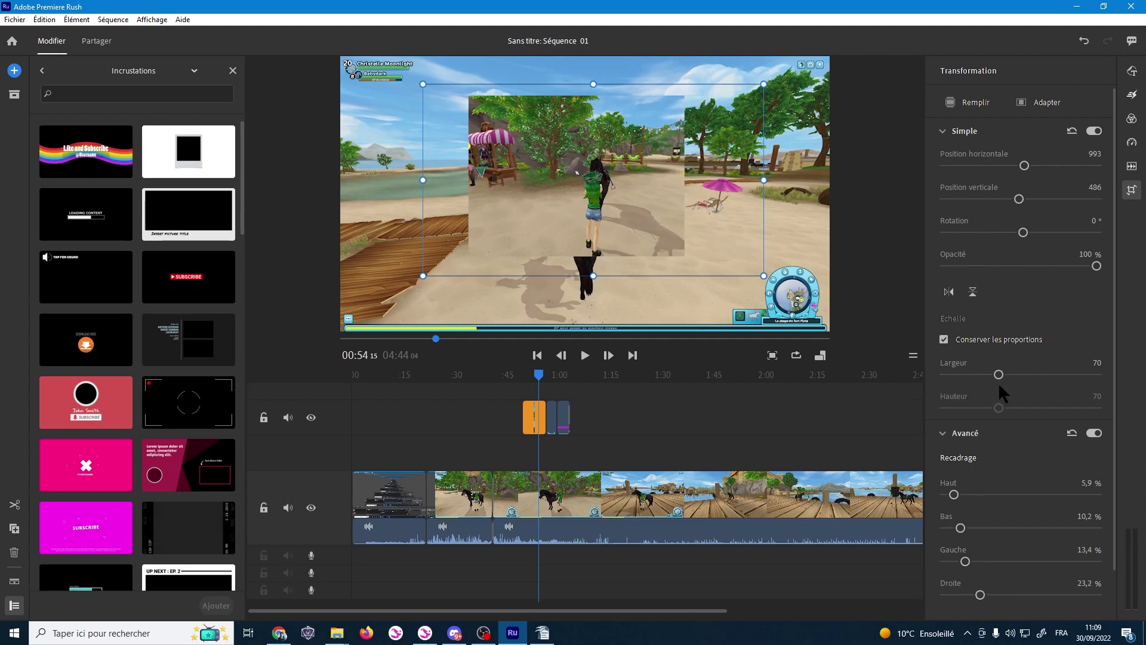
pyautogui.moveTo(999, 374); pyautogui.dragTo(990, 377)
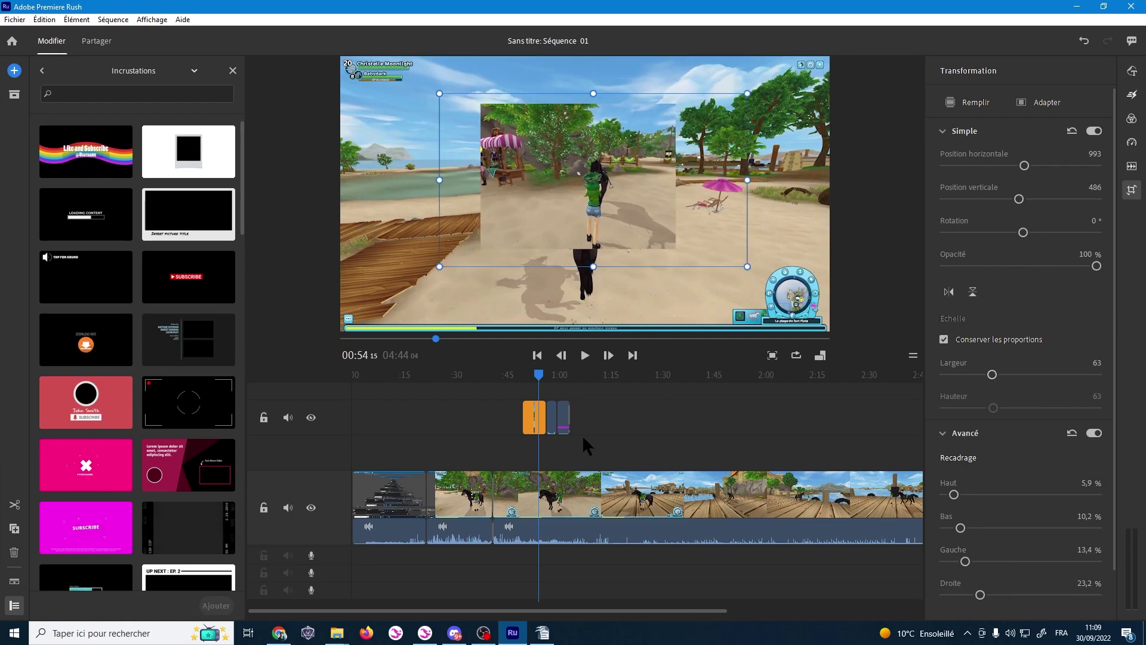
pyautogui.click(577, 496)
pyautogui.moveTo(514, 451); pyautogui.dragTo(564, 426)
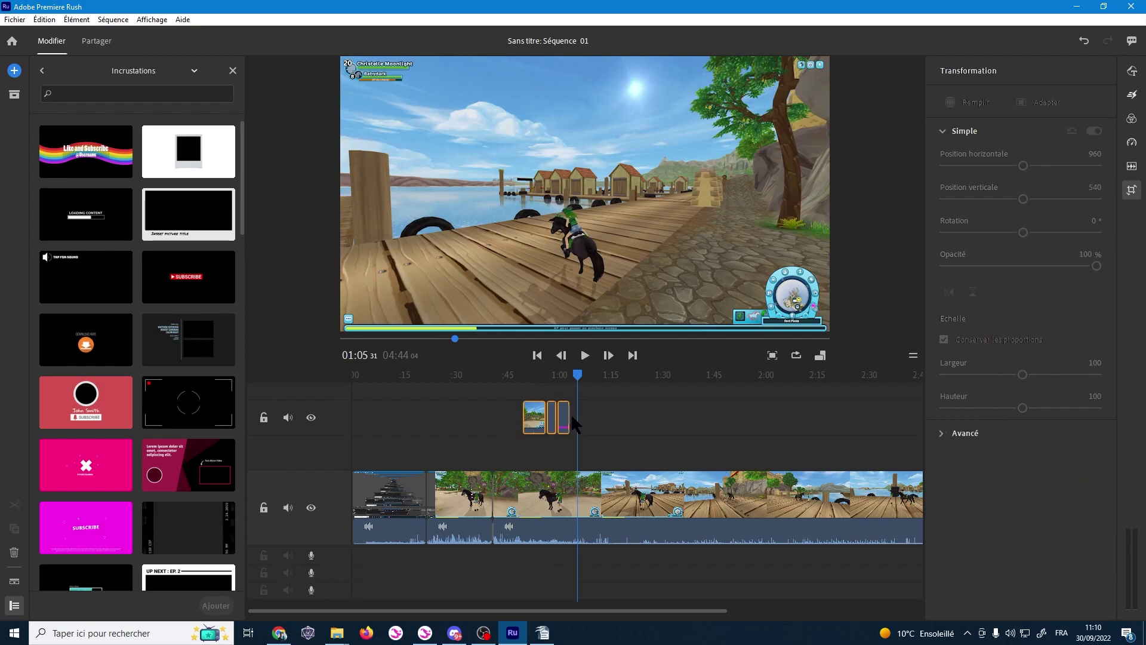
# Delete the three overlay clips and play back the main gameplay clip.
pyautogui.press('Delete')
pyautogui.click(503, 492)
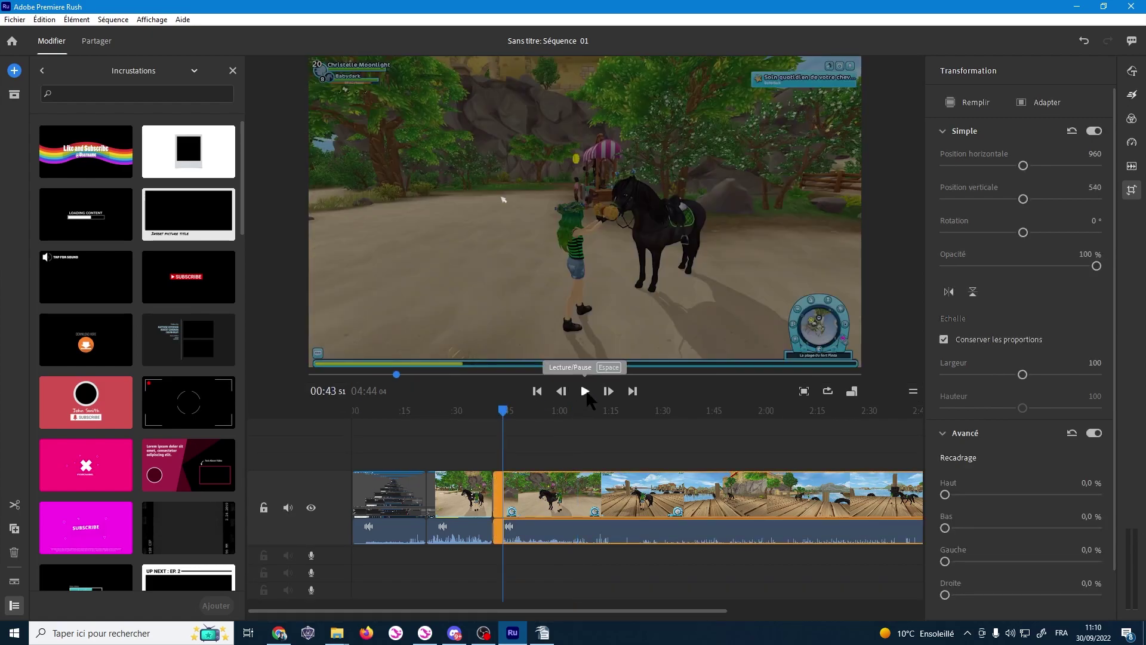
pyautogui.click(585, 392)
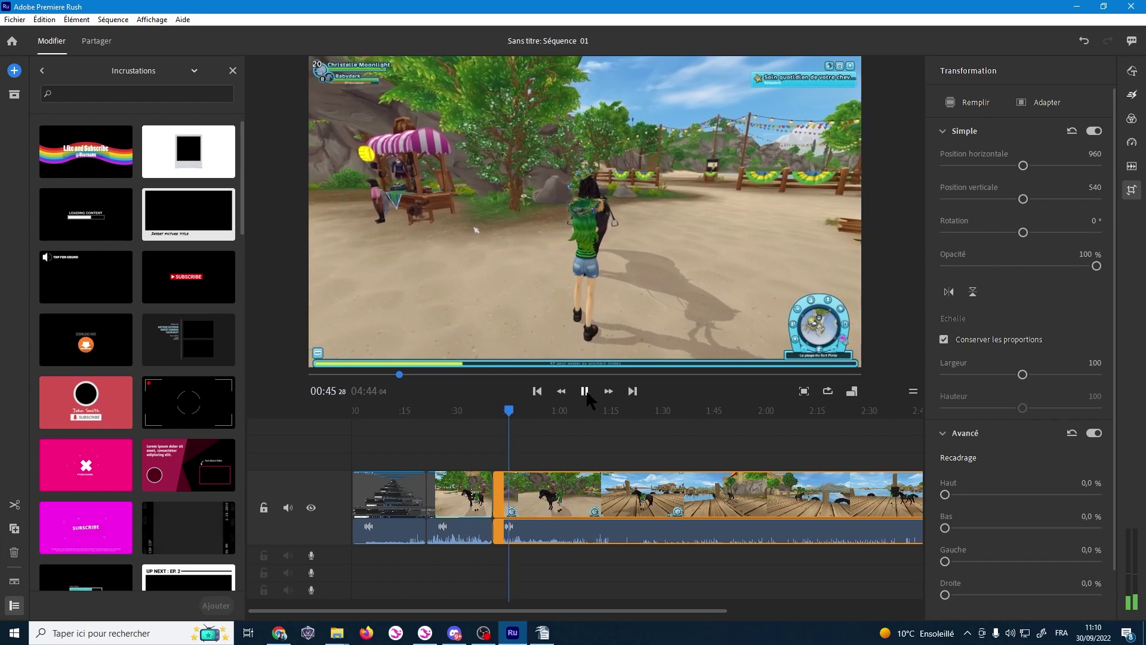
pyautogui.click(586, 392)
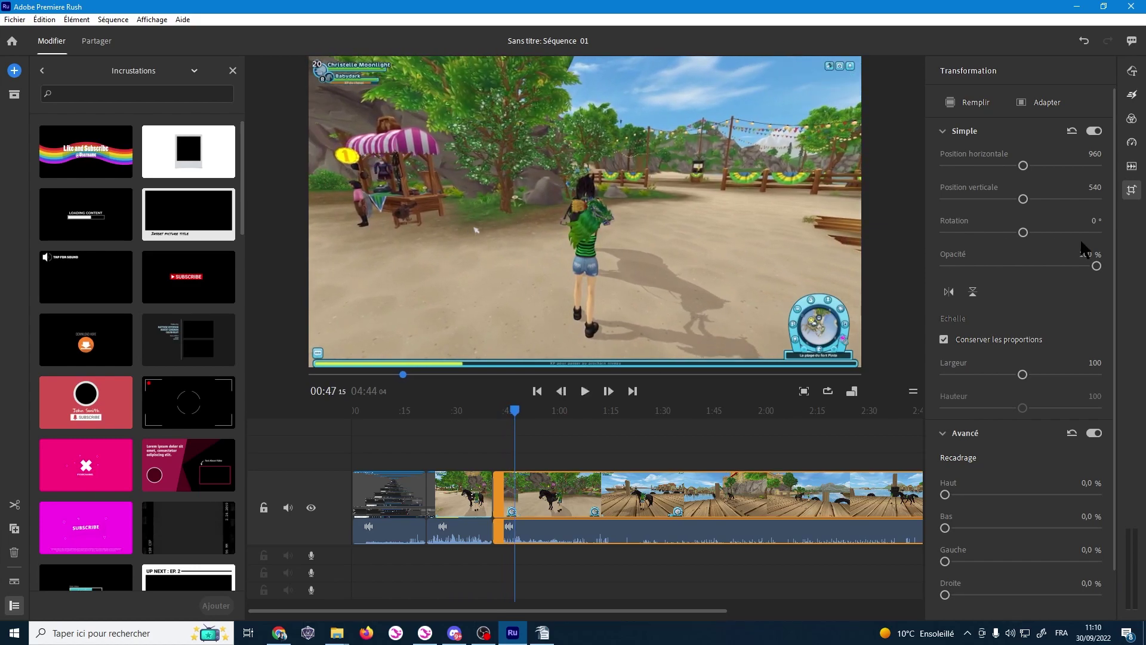
# Mute the main gameplay clip's audio with Silence.
pyautogui.click(1133, 167)
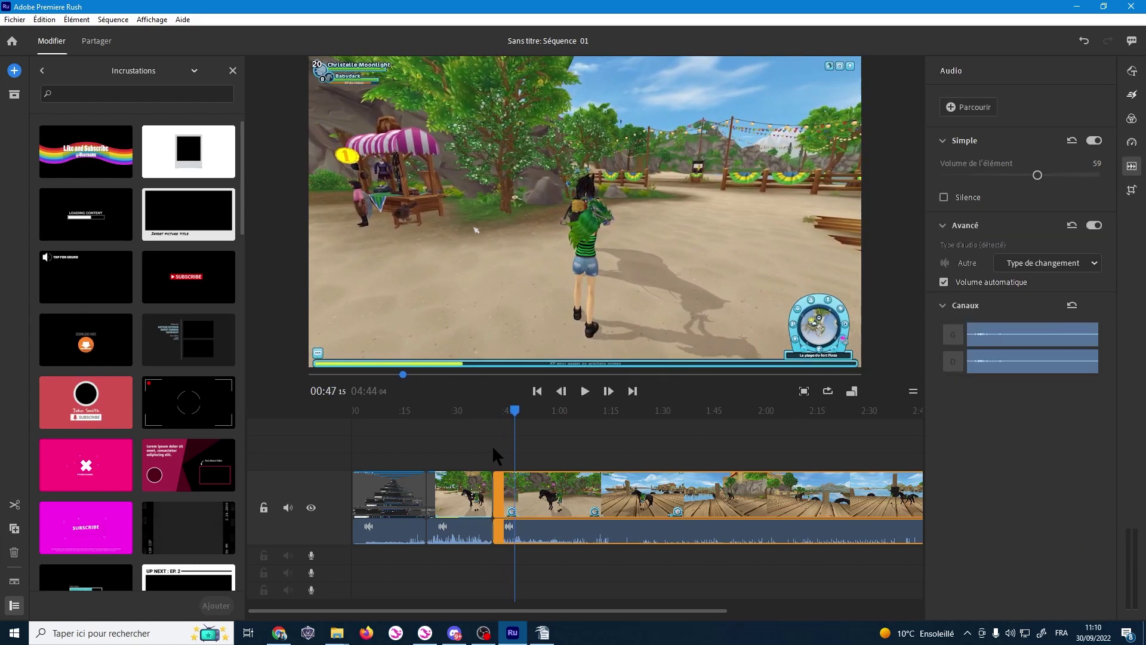
pyautogui.click(588, 517)
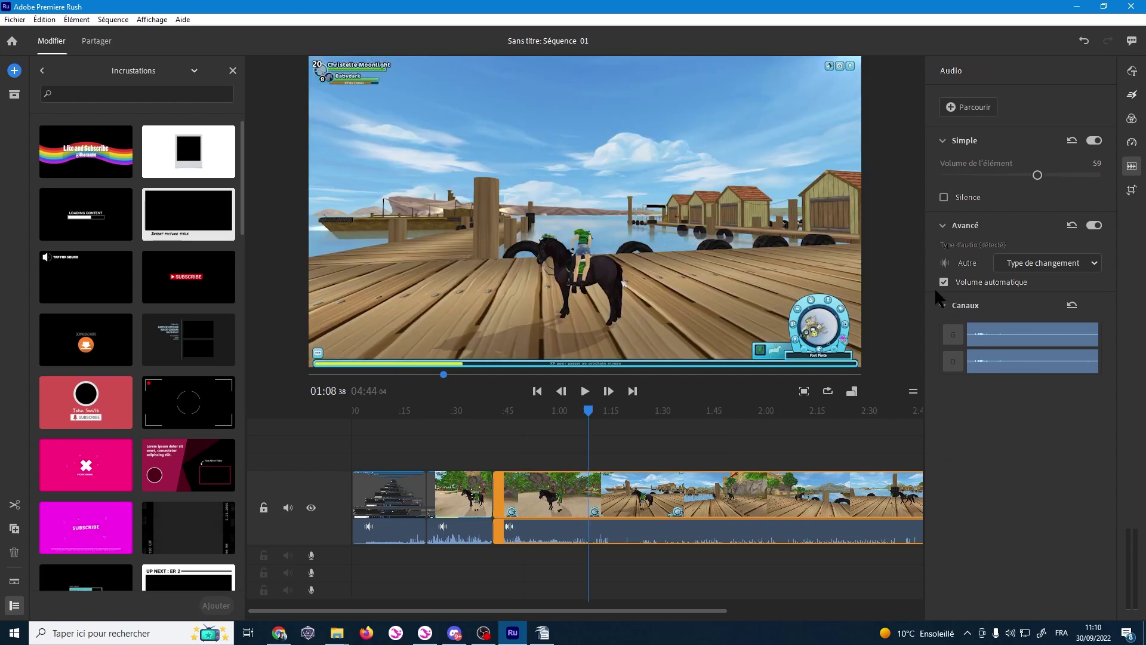
pyautogui.click(944, 197)
pyautogui.moveTo(588, 421); pyautogui.dragTo(728, 421)
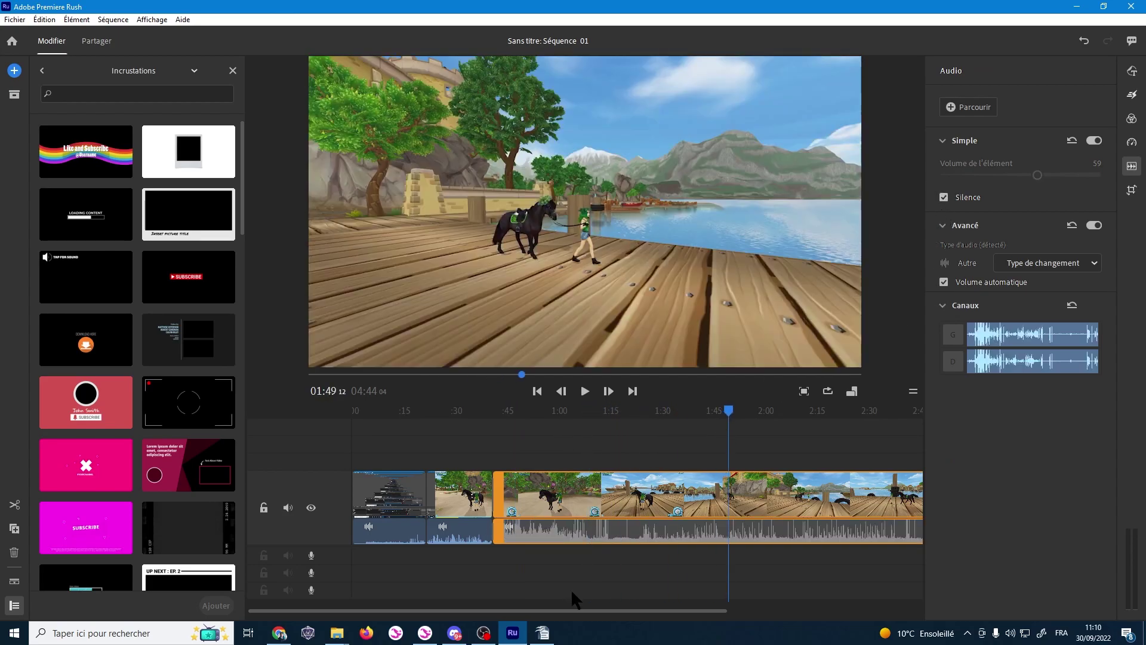
pyautogui.moveTo(576, 608); pyautogui.dragTo(755, 598)
pyautogui.click(579, 410)
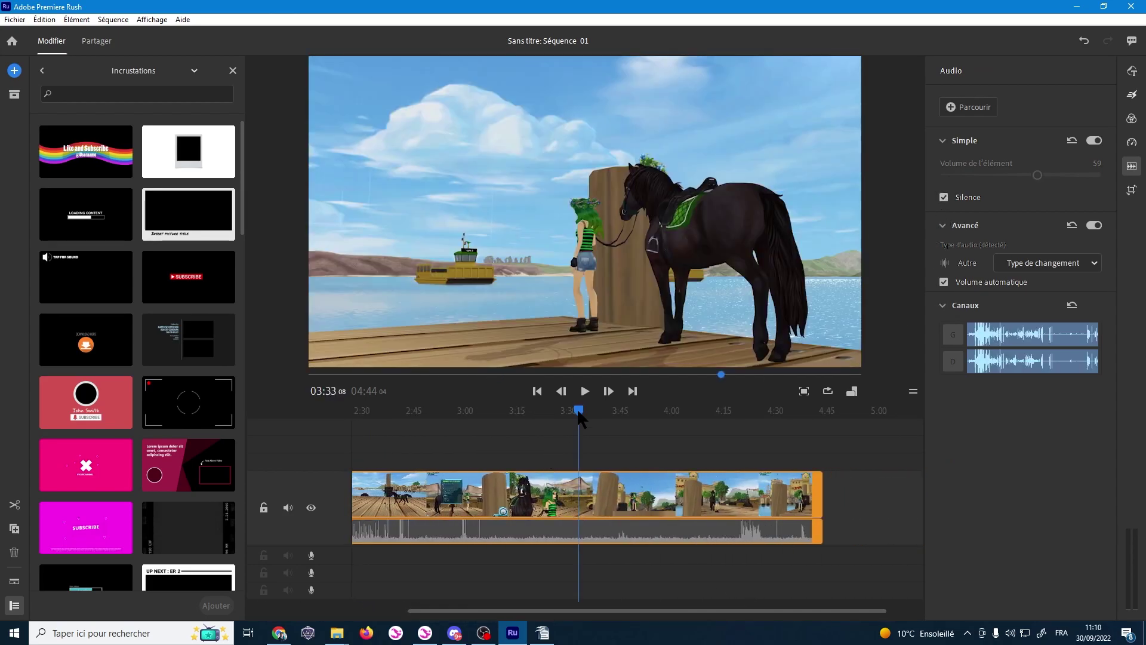
# Scrub and play the timeline to review the gameplay footage around 1:46.
pyautogui.moveTo(506, 428); pyautogui.dragTo(432, 424)
pyautogui.moveTo(604, 609); pyautogui.dragTo(552, 609)
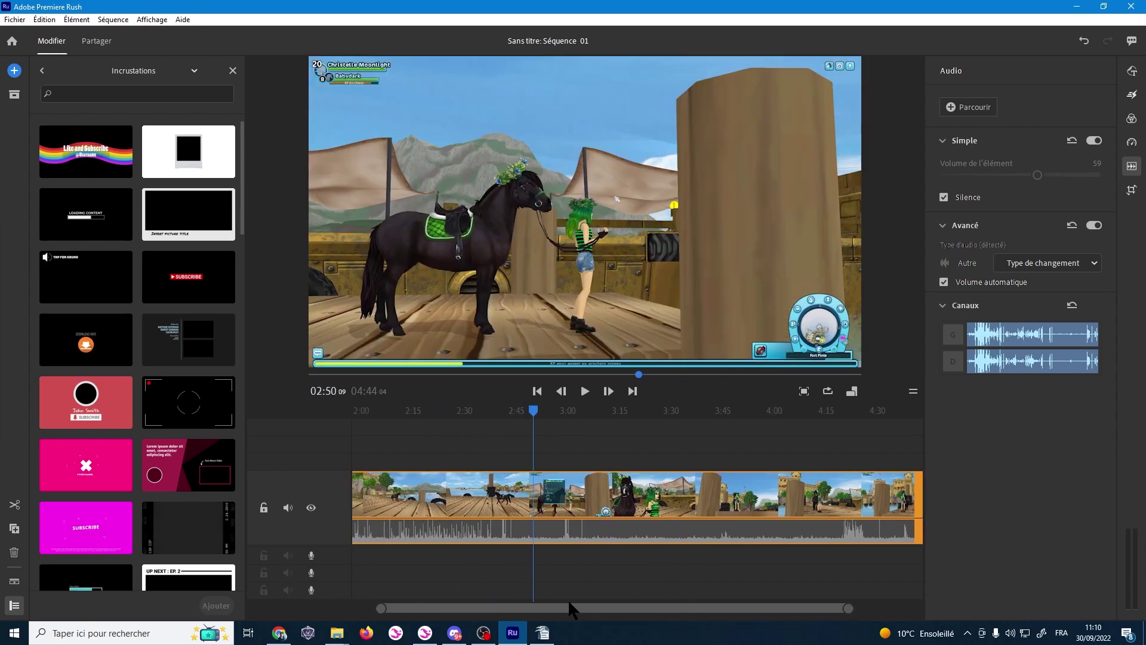
pyautogui.moveTo(600, 418); pyautogui.dragTo(486, 443)
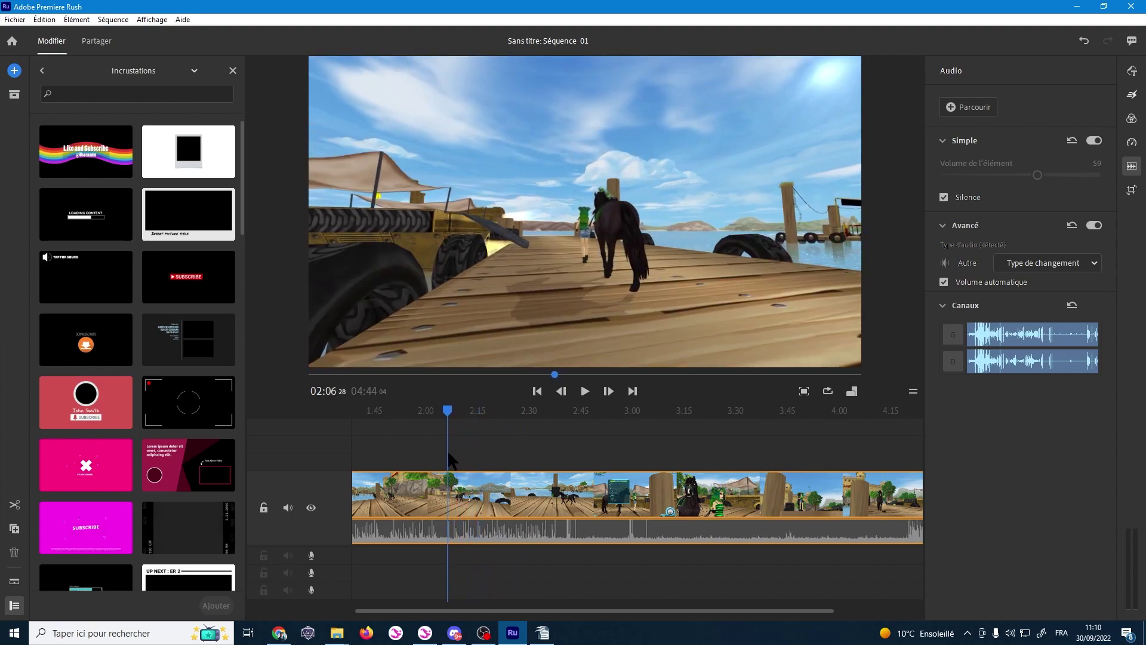
pyautogui.moveTo(486, 440); pyautogui.dragTo(430, 443)
pyautogui.press('space')
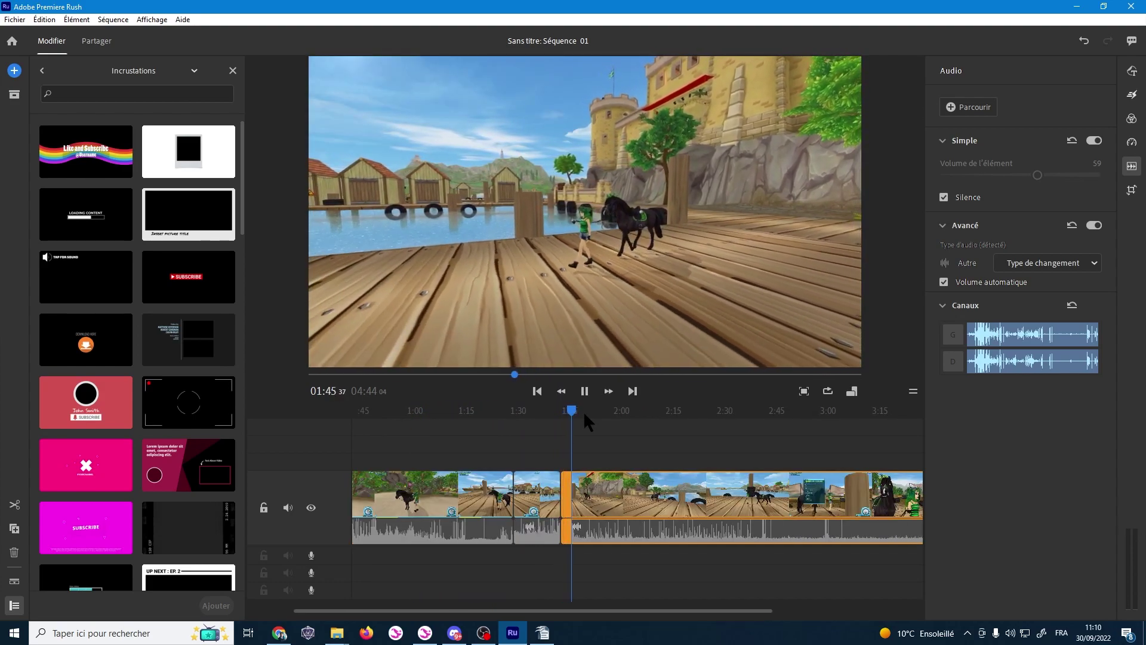
pyautogui.press('space')
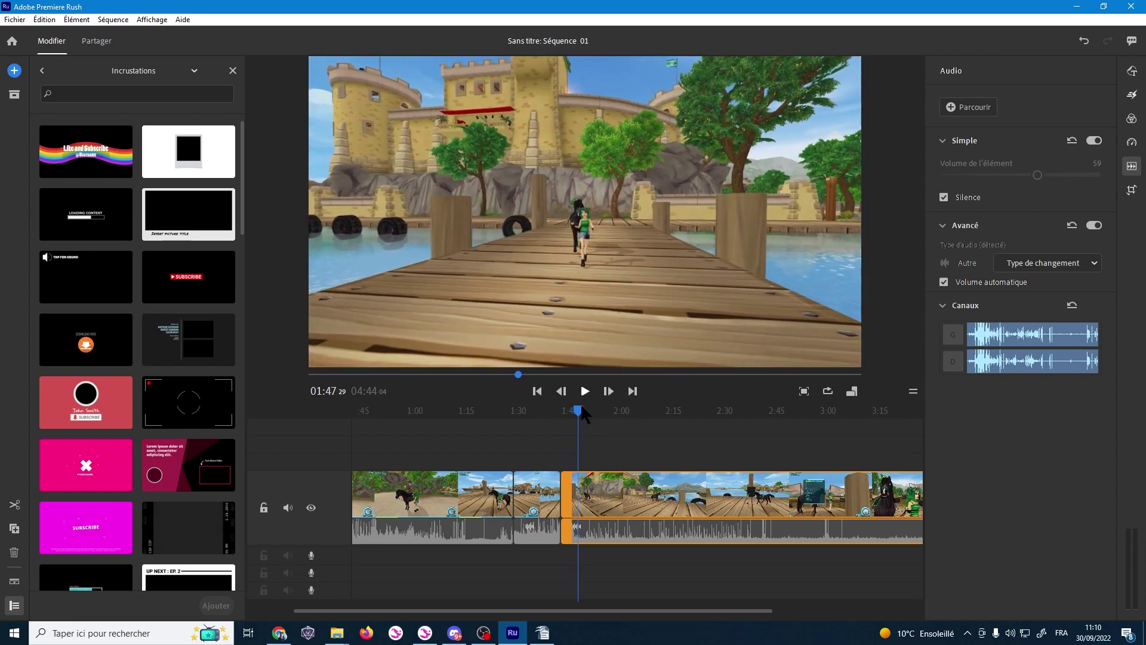
pyautogui.moveTo(578, 411); pyautogui.dragTo(574, 414)
pyautogui.click(572, 409)
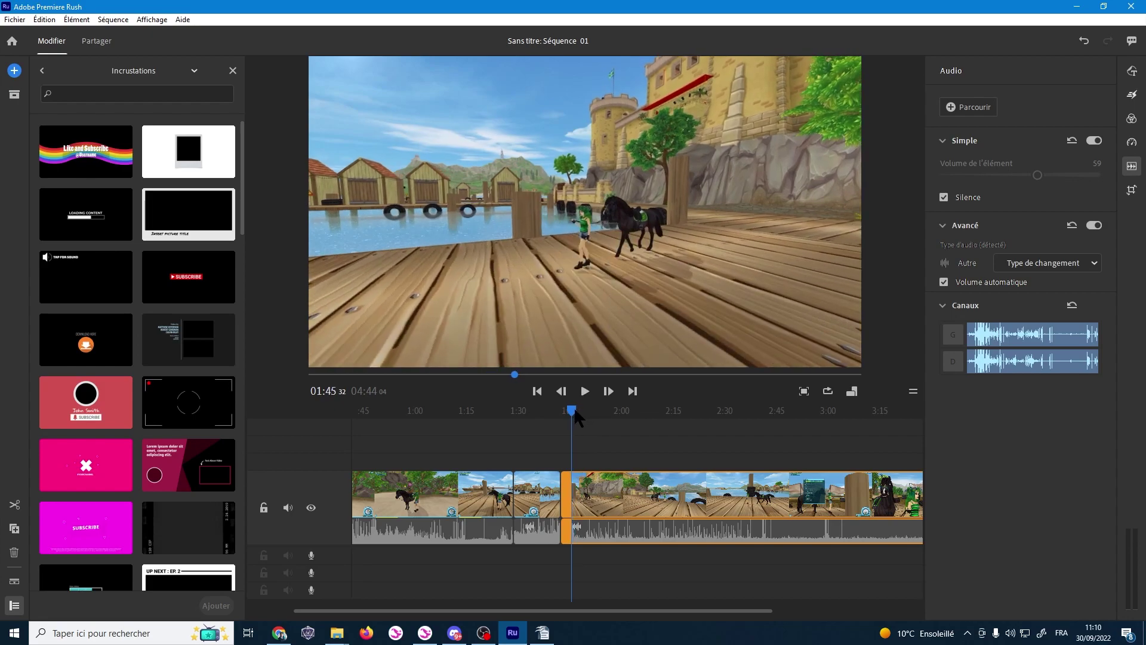
# Split the clip at 1:49, delete the short unwanted piece, and play back the join.
pyautogui.click(587, 392)
pyautogui.click(587, 391)
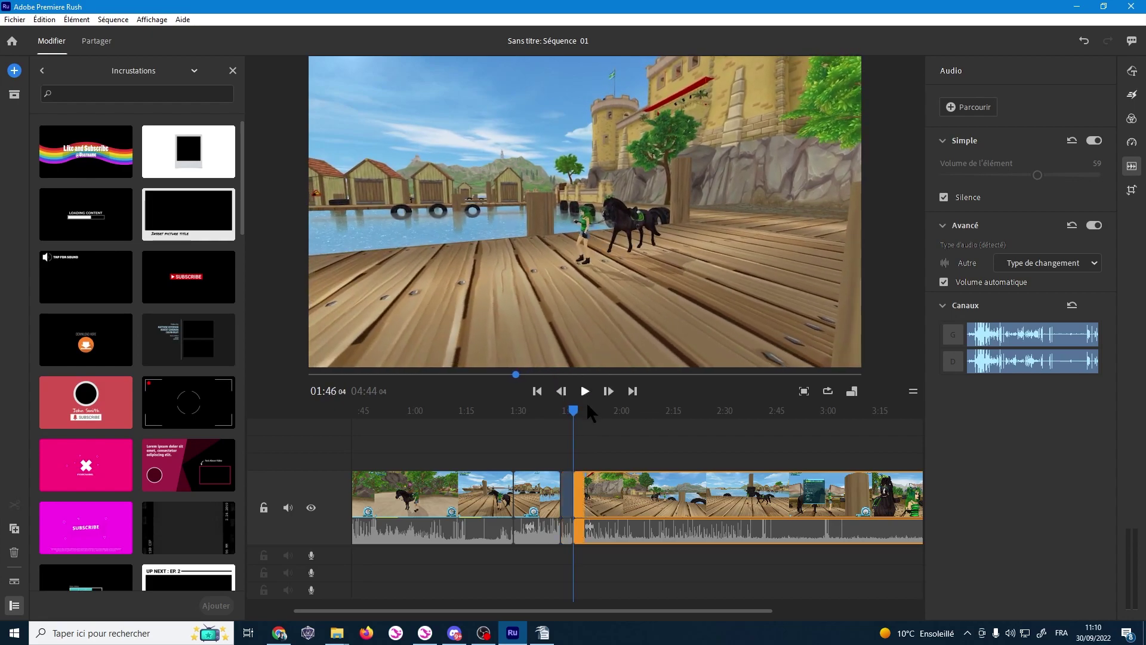
pyautogui.press('space')
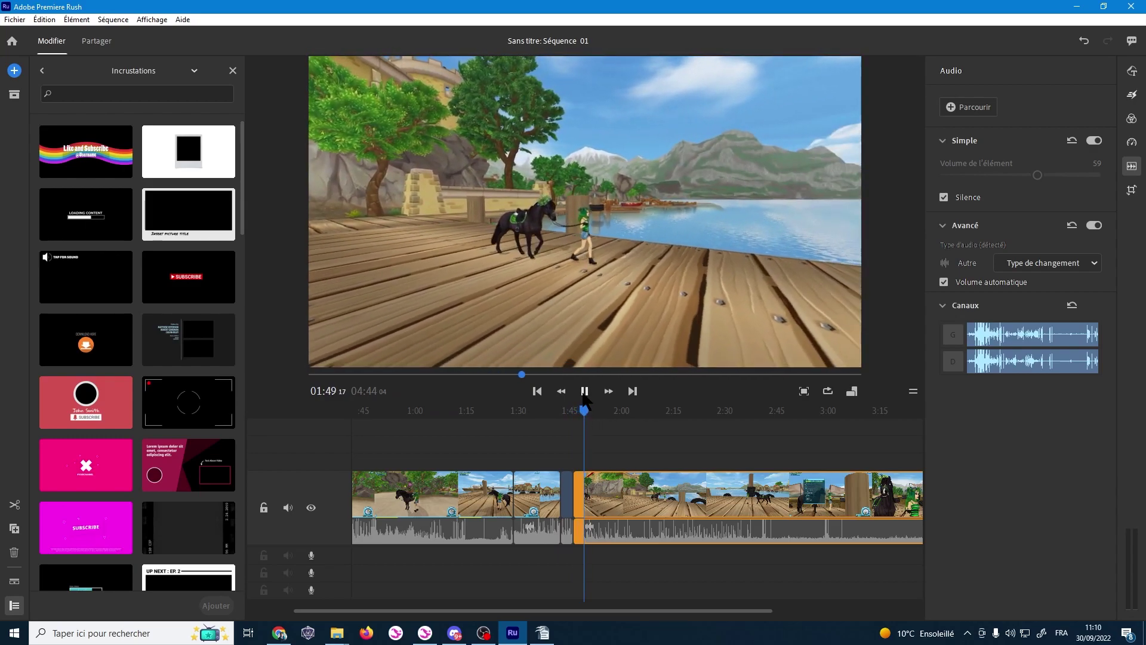
pyautogui.press('space')
pyautogui.press('s')
pyautogui.click(580, 495)
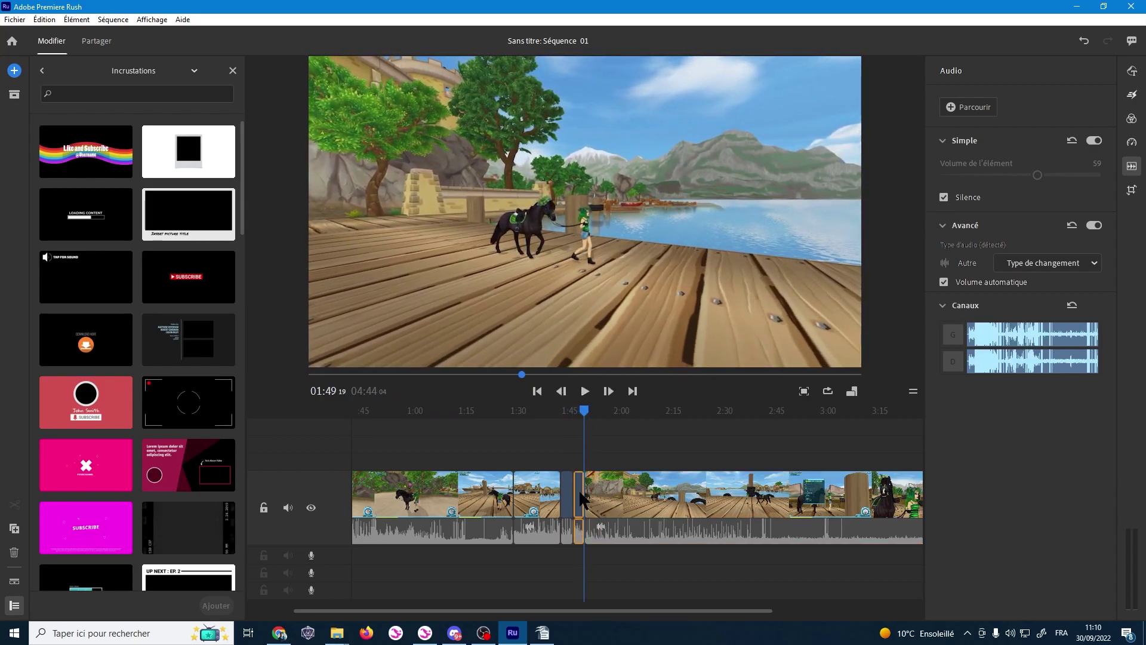
pyautogui.press('Delete')
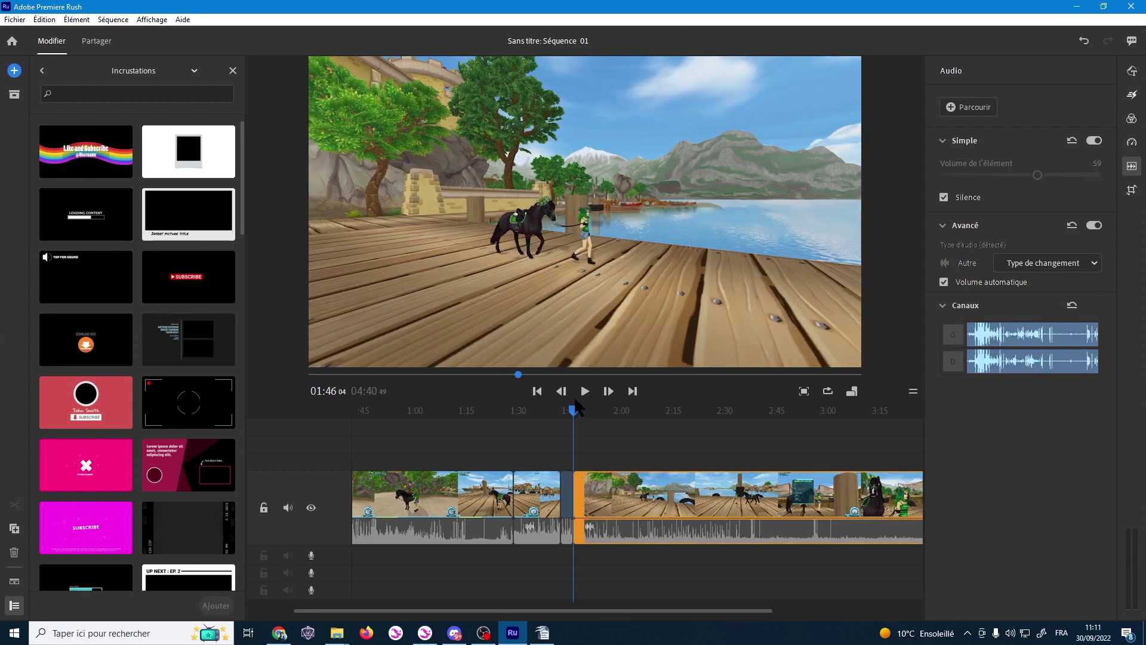
pyautogui.click(587, 395)
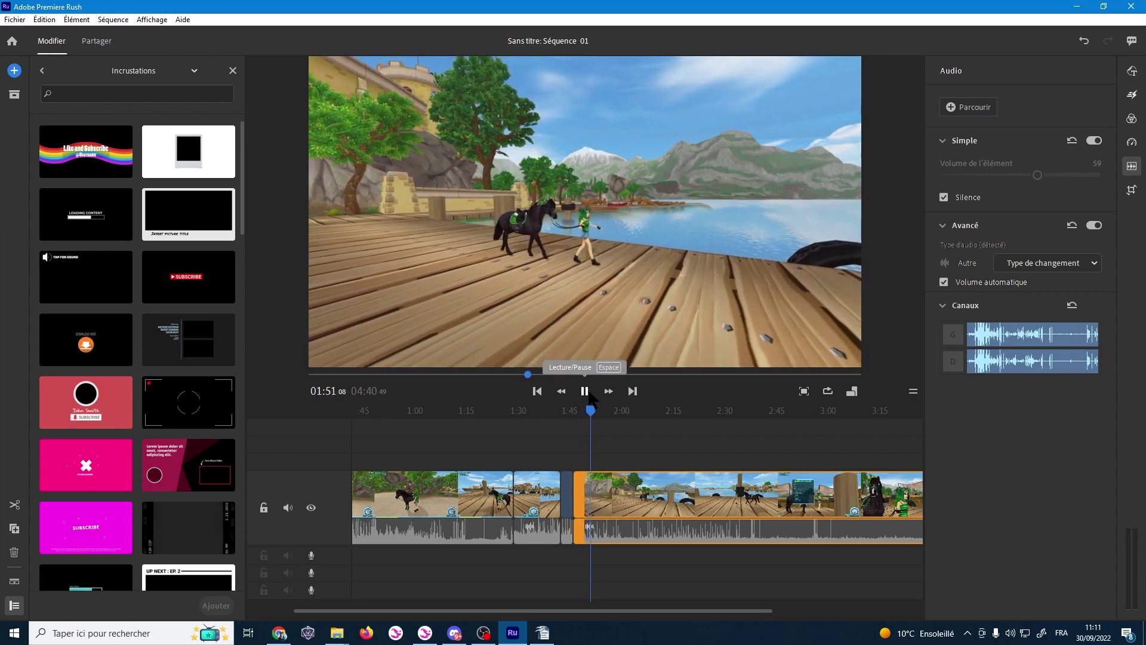
pyautogui.click(586, 393)
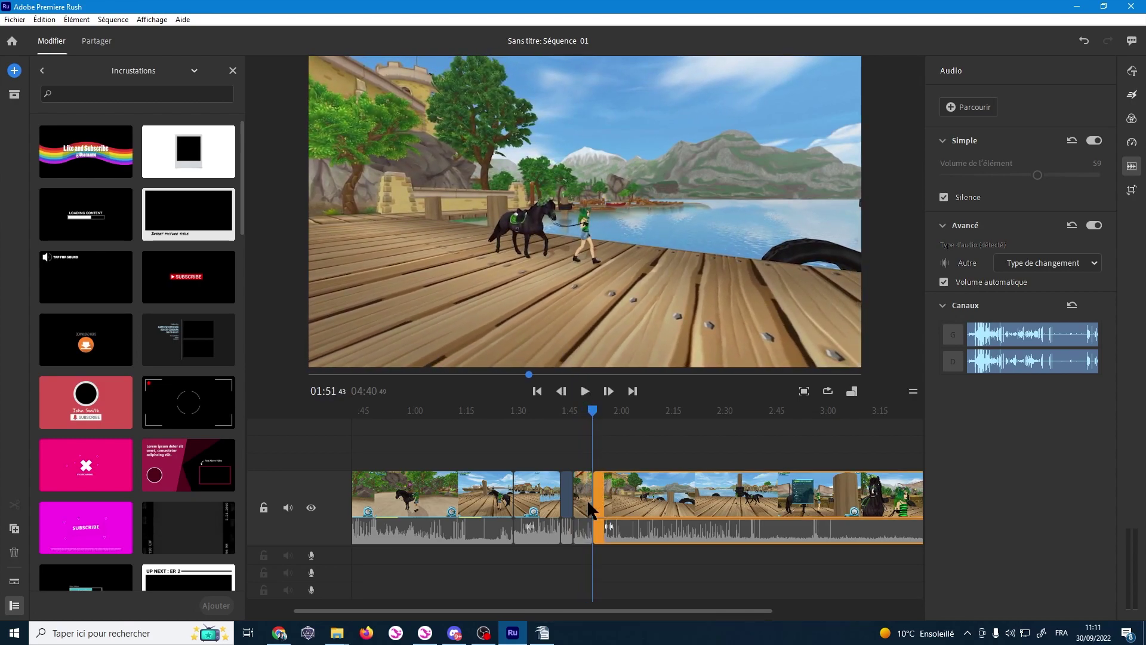
# Split at 2:02 and delete the short piece, shortening the sequence to 4:29.
pyautogui.press('space')
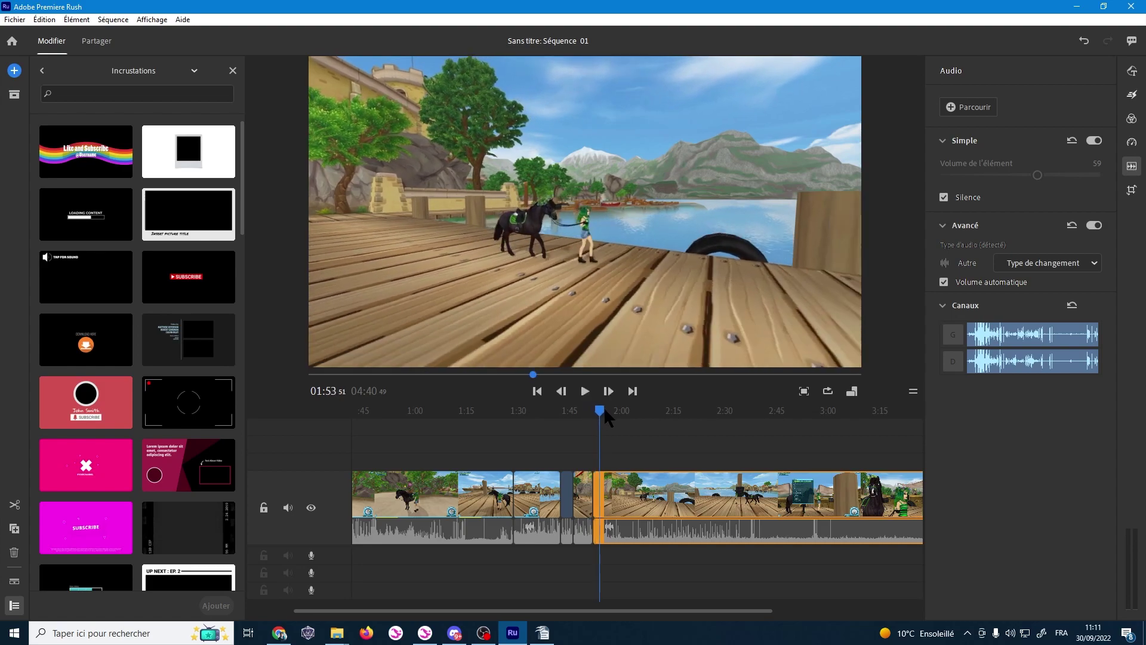
pyautogui.moveTo(606, 409); pyautogui.dragTo(636, 417)
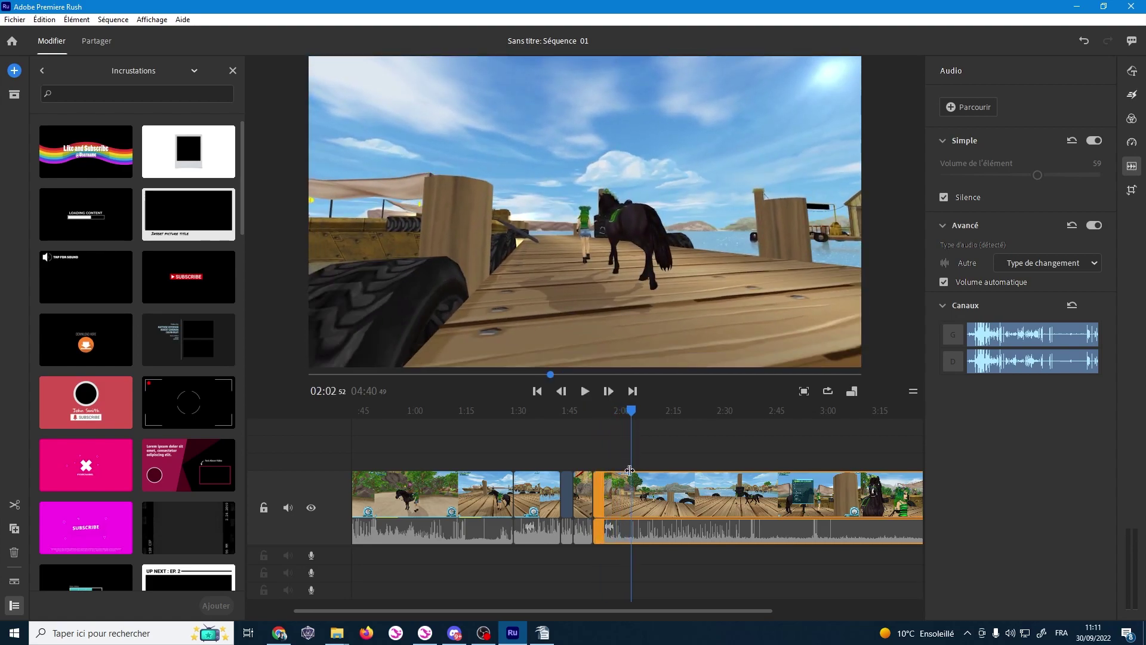
pyautogui.press('s')
pyautogui.press('Delete')
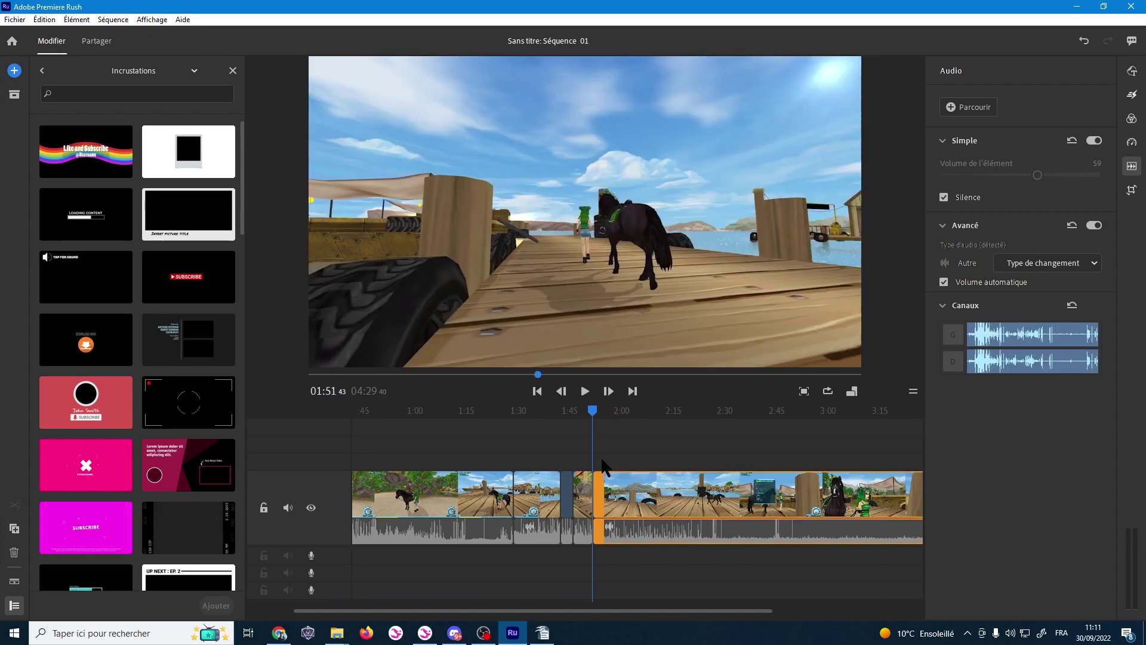
pyautogui.click(585, 391)
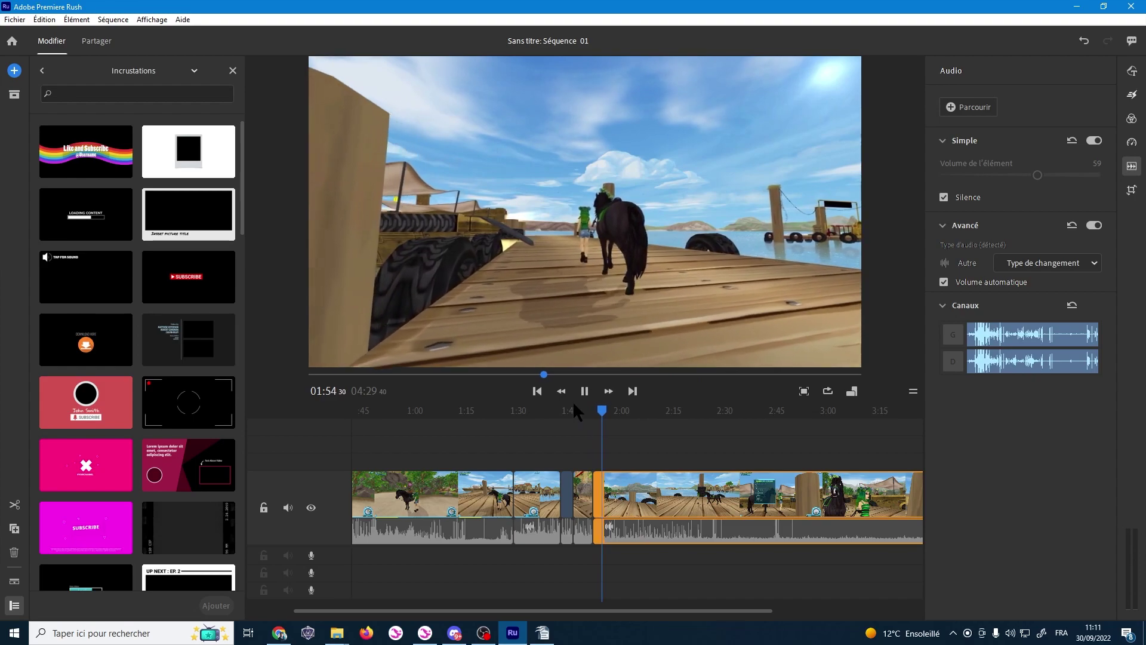
pyautogui.click(585, 392)
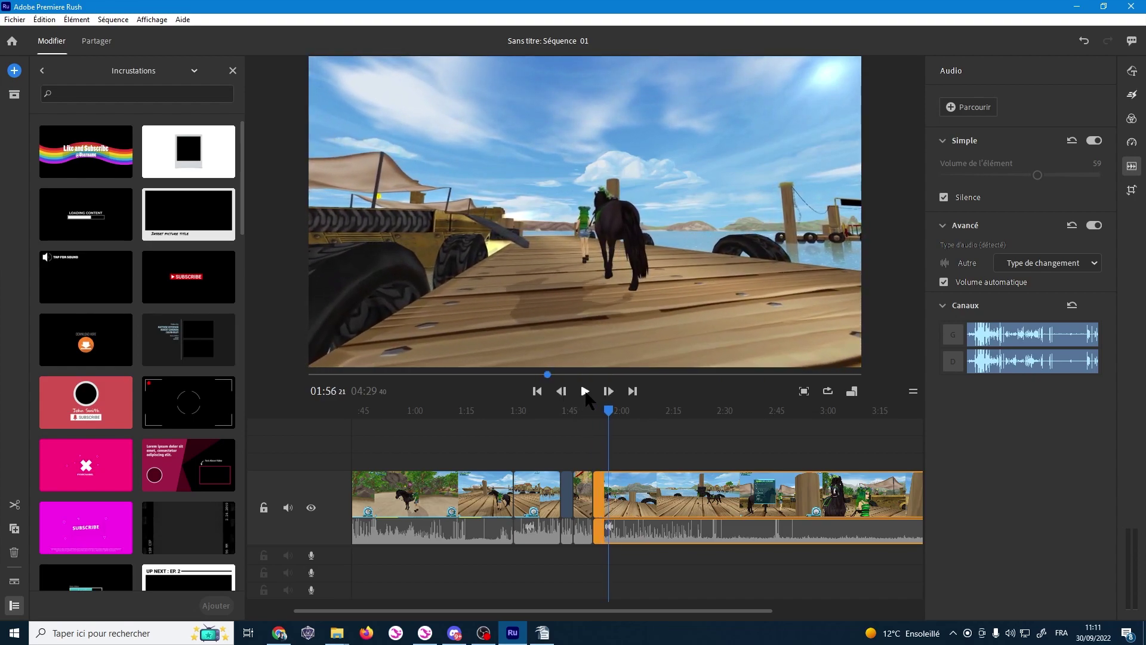
# Remove the short unwanted piece near 2:08, shortening the sequence to 4:16.
pyautogui.moveTo(609, 413); pyautogui.dragTo(650, 422)
pyautogui.click(585, 391)
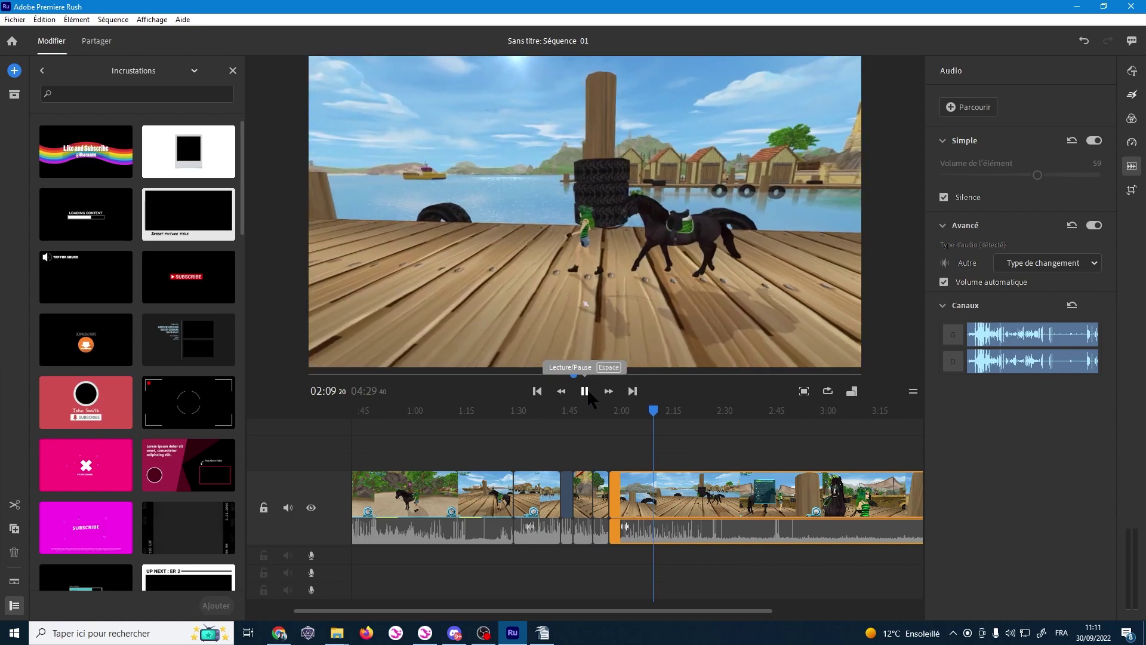
pyautogui.click(585, 391)
pyautogui.click(649, 502)
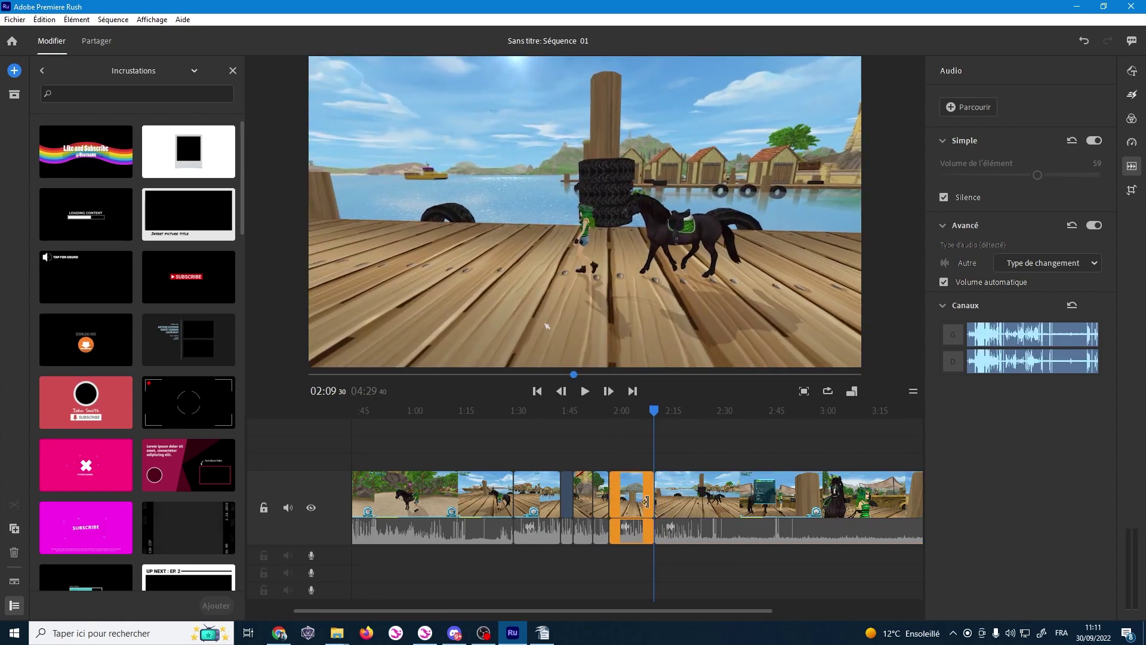
pyautogui.press('Delete')
# Split at about 2:04, delete the piece to reach 4:07, and trim the next clip's start.
pyautogui.click(585, 391)
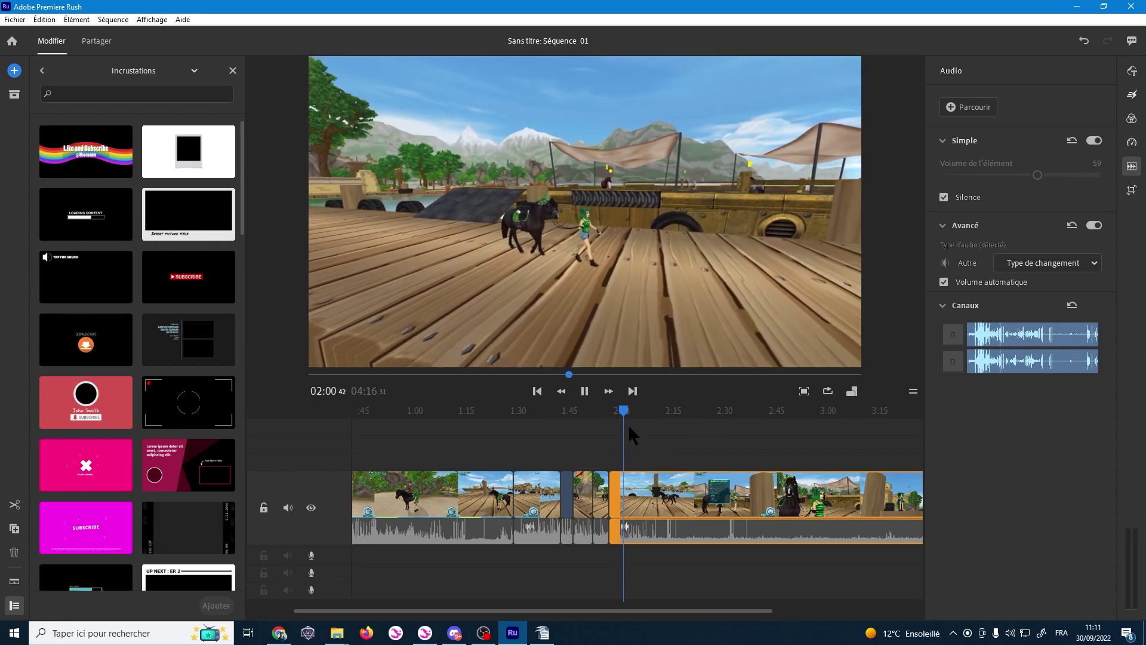
pyautogui.moveTo(627, 409); pyautogui.dragTo(639, 410)
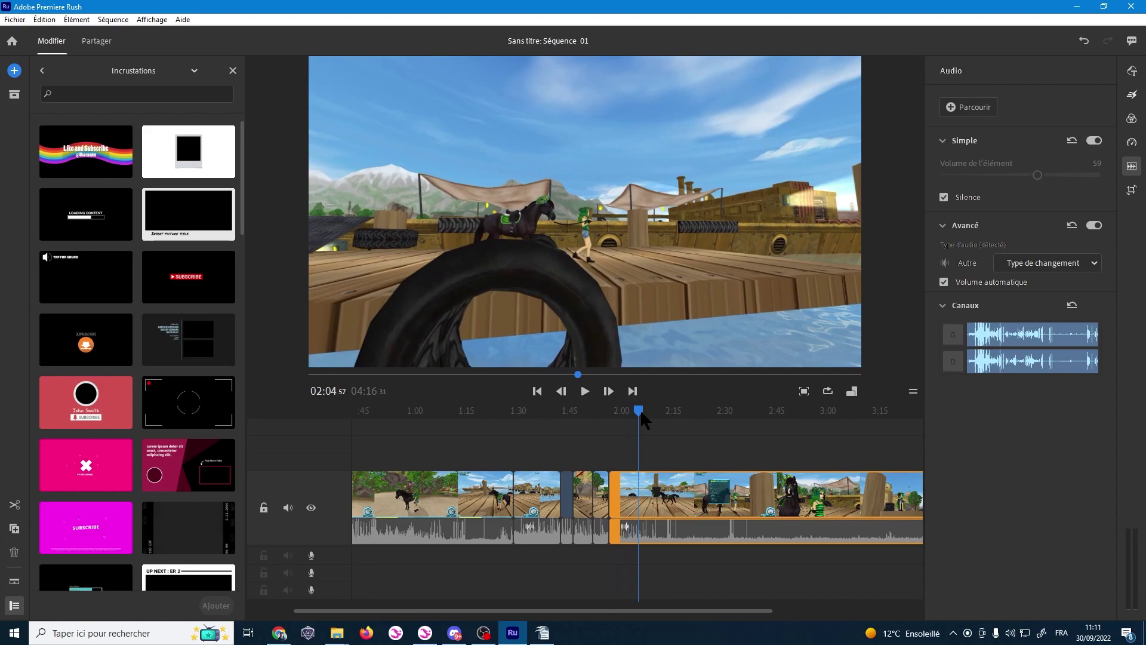
pyautogui.press('s')
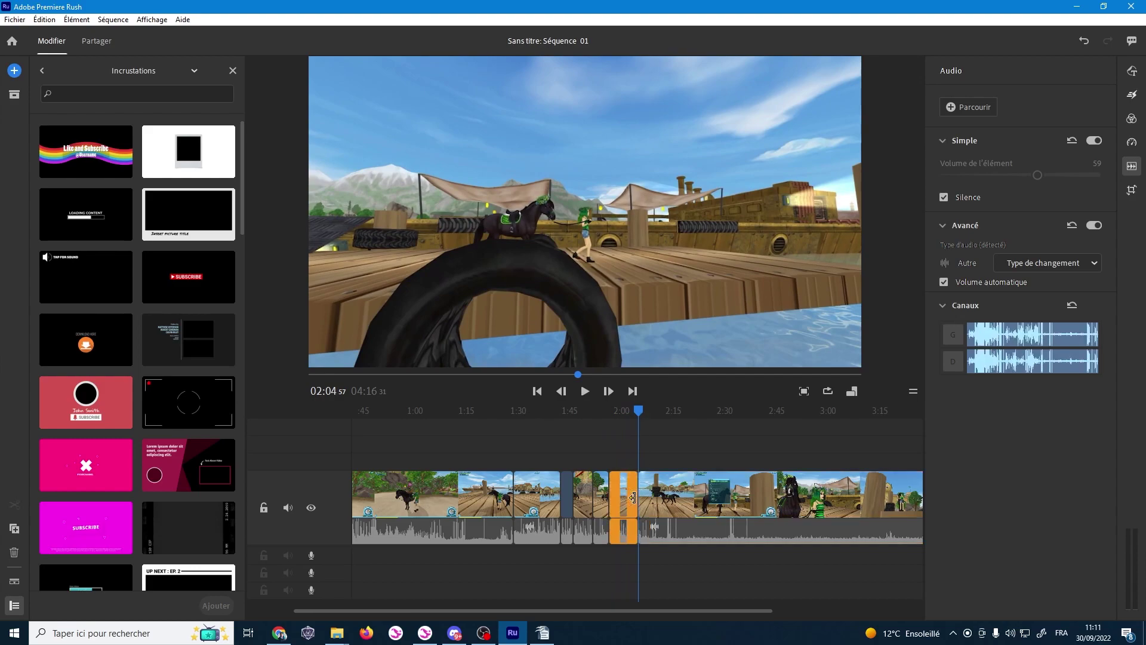
pyautogui.press('Delete')
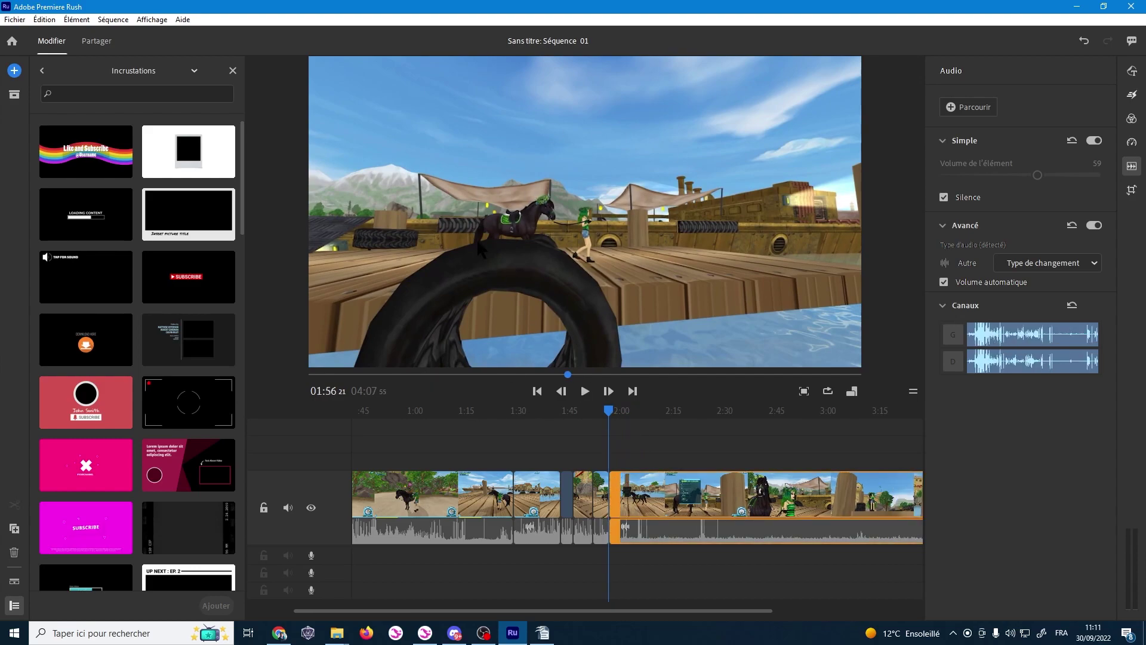
pyautogui.click(587, 396)
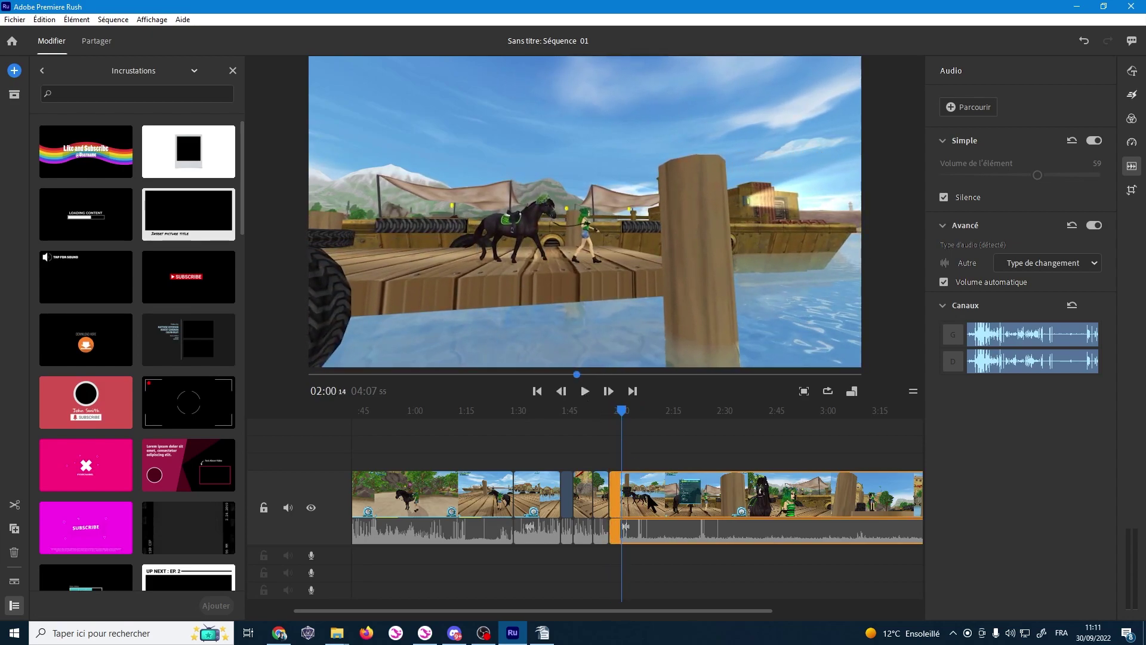
pyautogui.moveTo(614, 502); pyautogui.dragTo(631, 505)
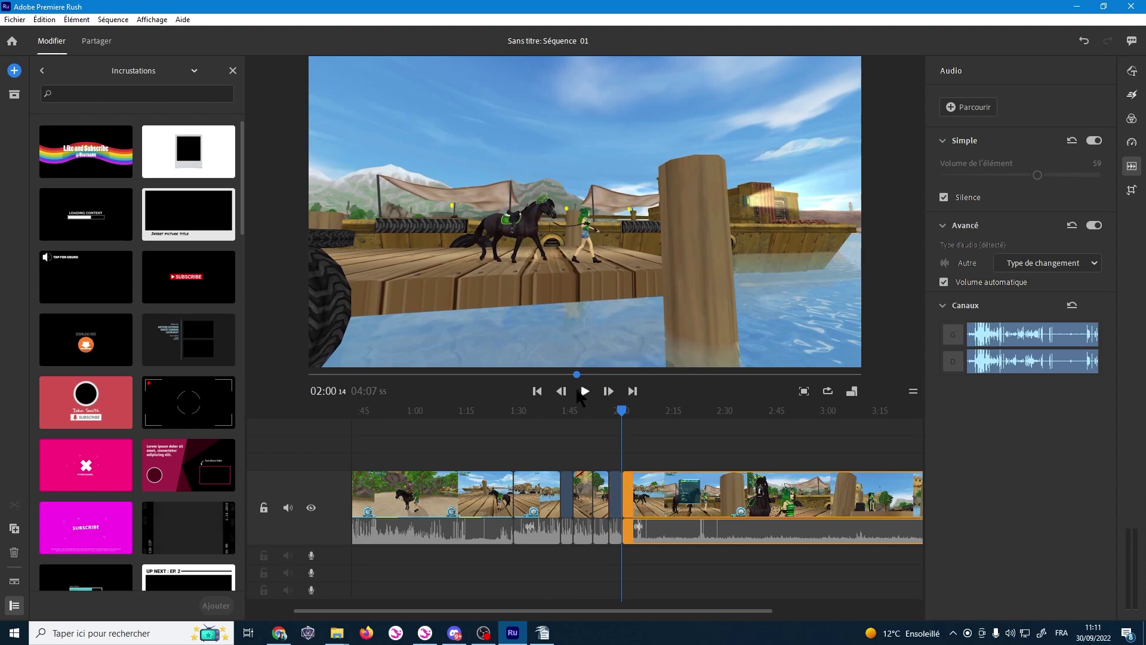
pyautogui.click(585, 391)
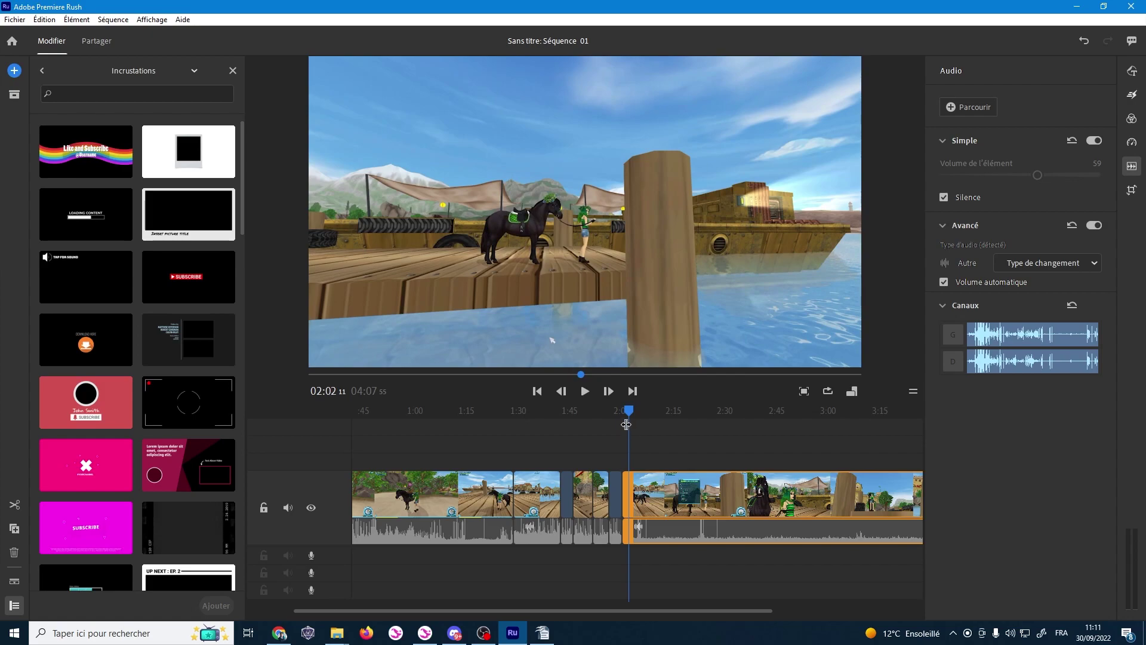
# Split at about 2:07 and delete the unwanted piece, shortening the sequence to 3:36.
pyautogui.moveTo(626, 425); pyautogui.dragTo(732, 410)
pyautogui.hotkey('ctrl', 'k')
pyautogui.click(704, 494)
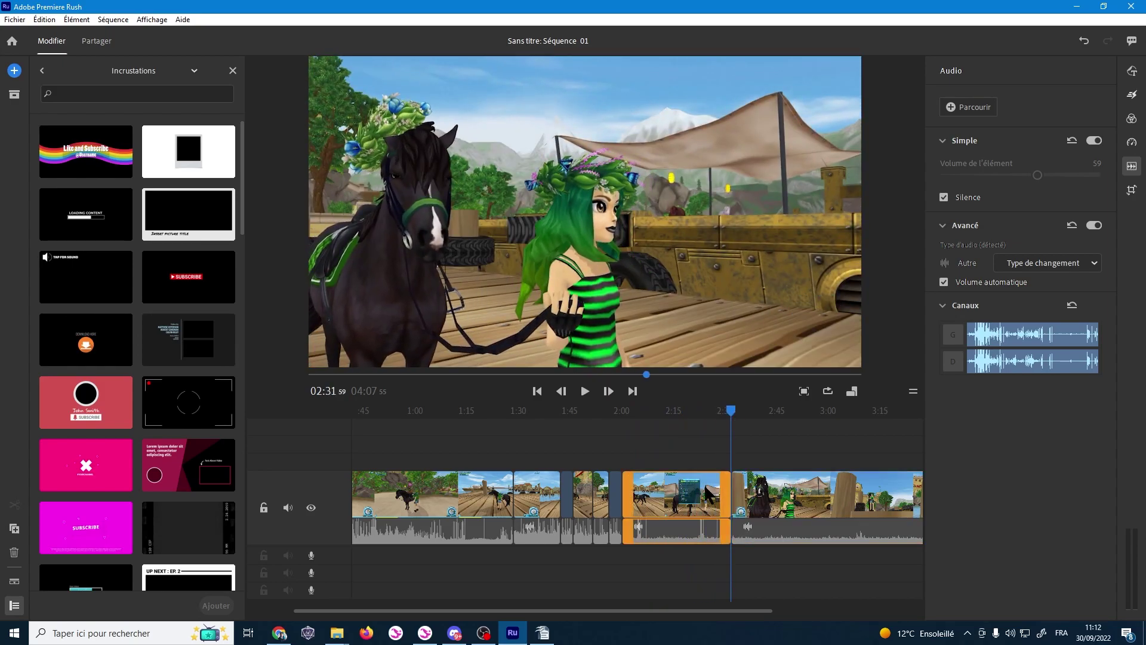
pyautogui.press('Delete')
# Split at the 2:17 dock scene and delete the earlier piece, leaving 3:23.
pyautogui.click(640, 414)
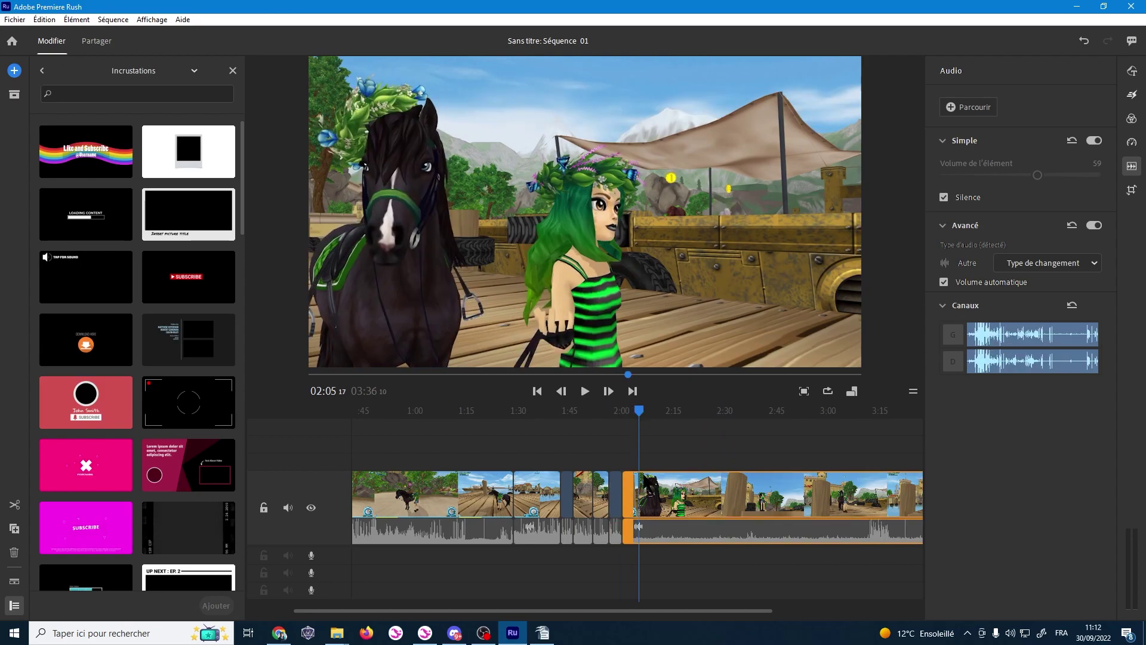
pyautogui.moveTo(640, 408); pyautogui.dragTo(684, 409)
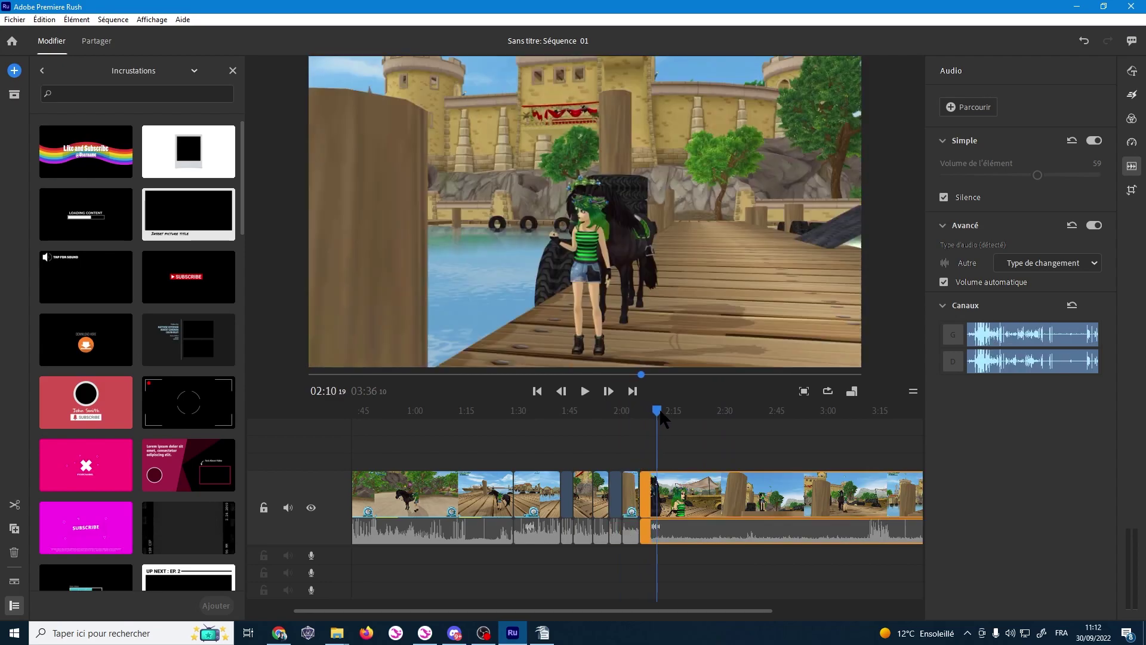
pyautogui.hotkey('ctrl', 'k')
pyautogui.click(674, 492)
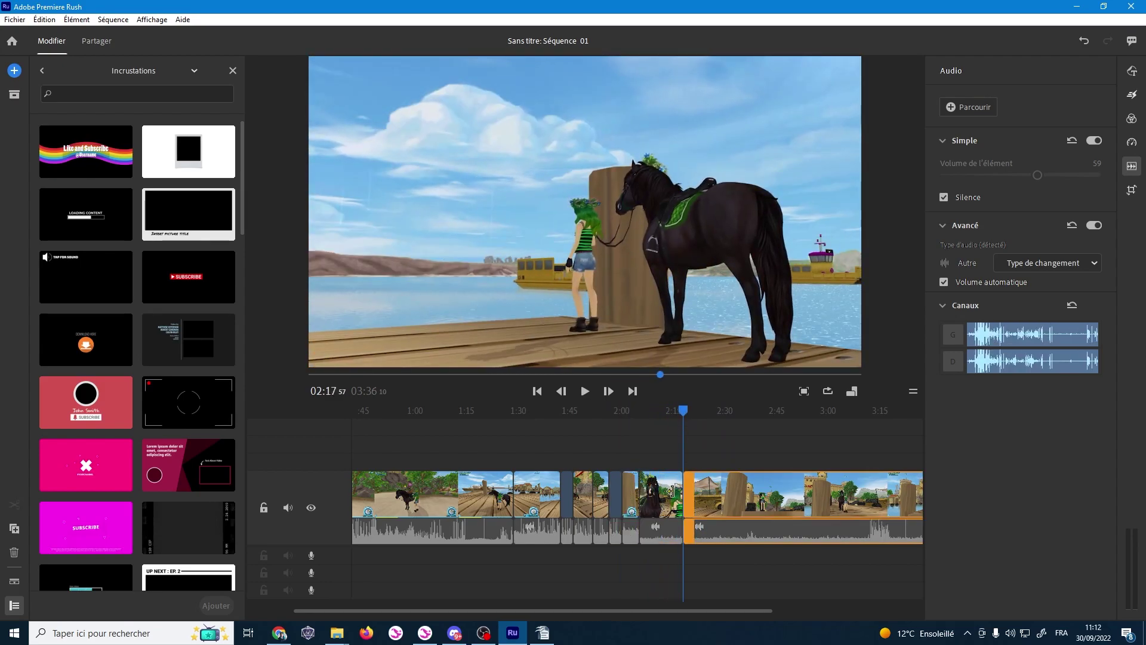
pyautogui.press('Delete')
# Split the clip at 2:12 and remove the piece after the cut.
pyautogui.moveTo(648, 416); pyautogui.dragTo(668, 419)
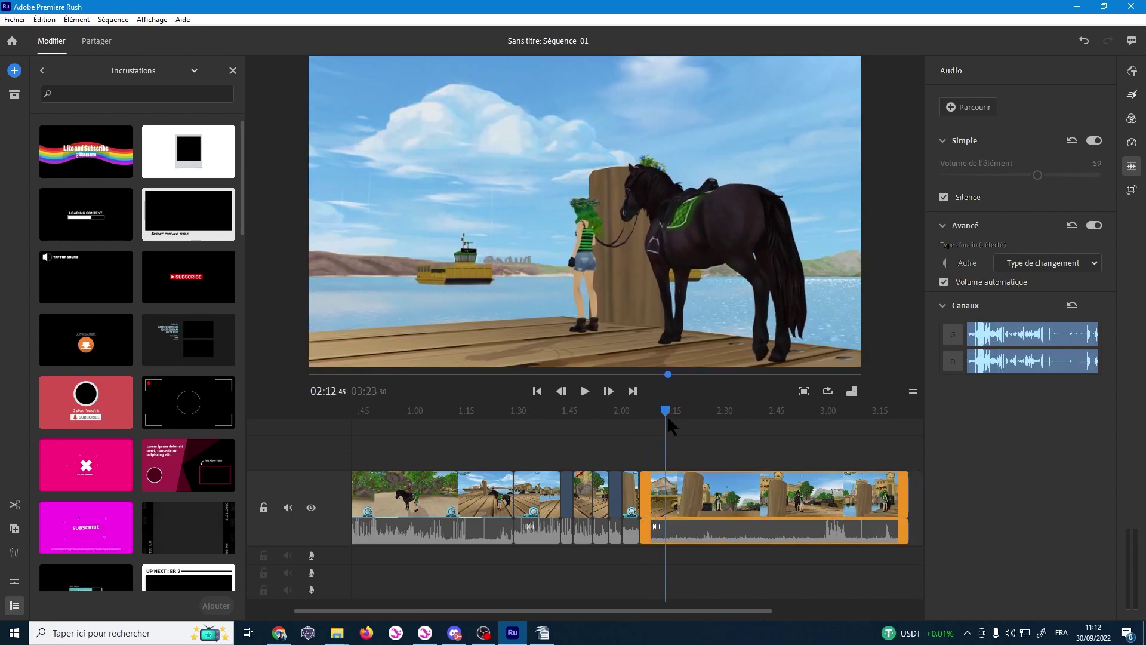
pyautogui.hotkey('ctrl', 'k')
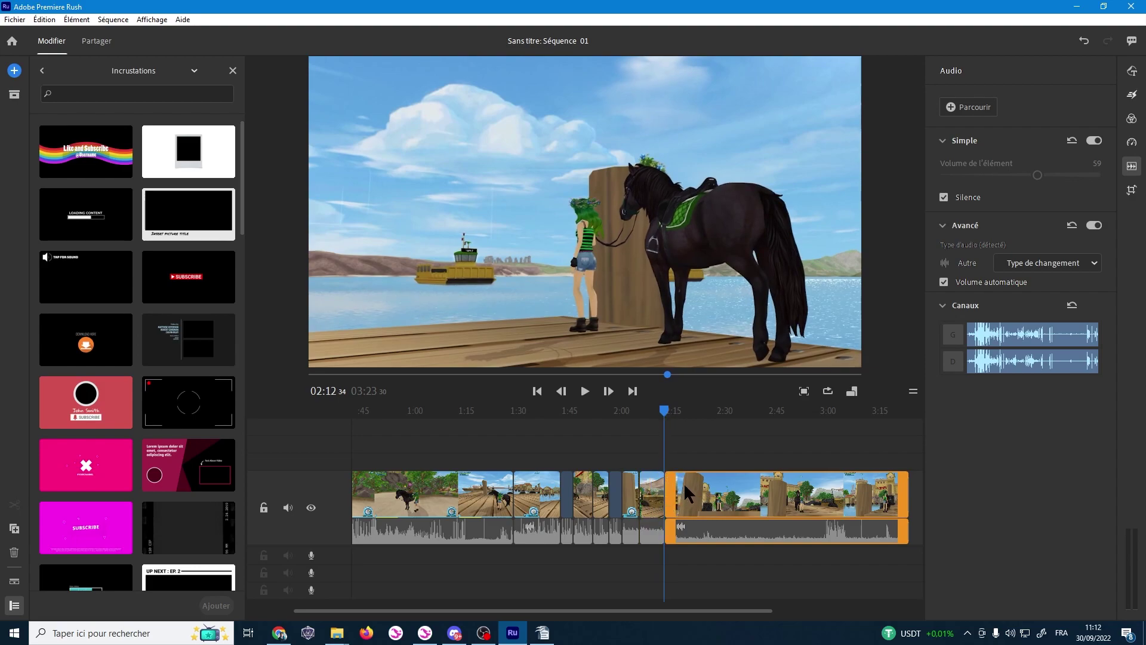
pyautogui.press('Delete')
pyautogui.click(417, 507)
# Delete the long first clip and the next two opening clips.
pyautogui.press('Delete')
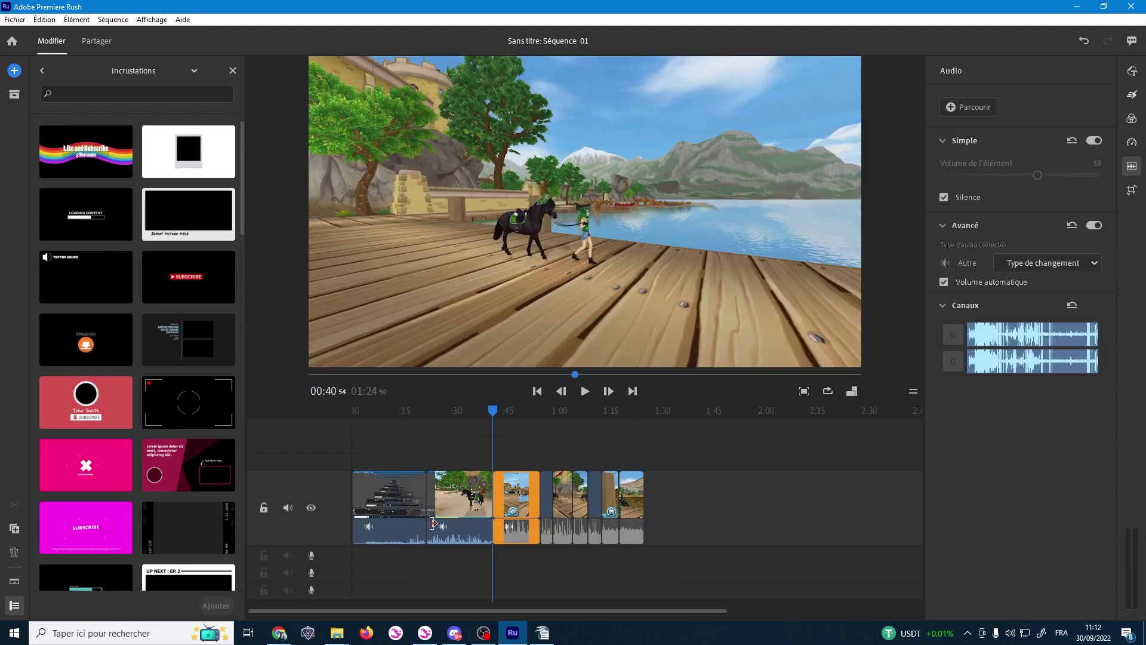
pyautogui.click(378, 508)
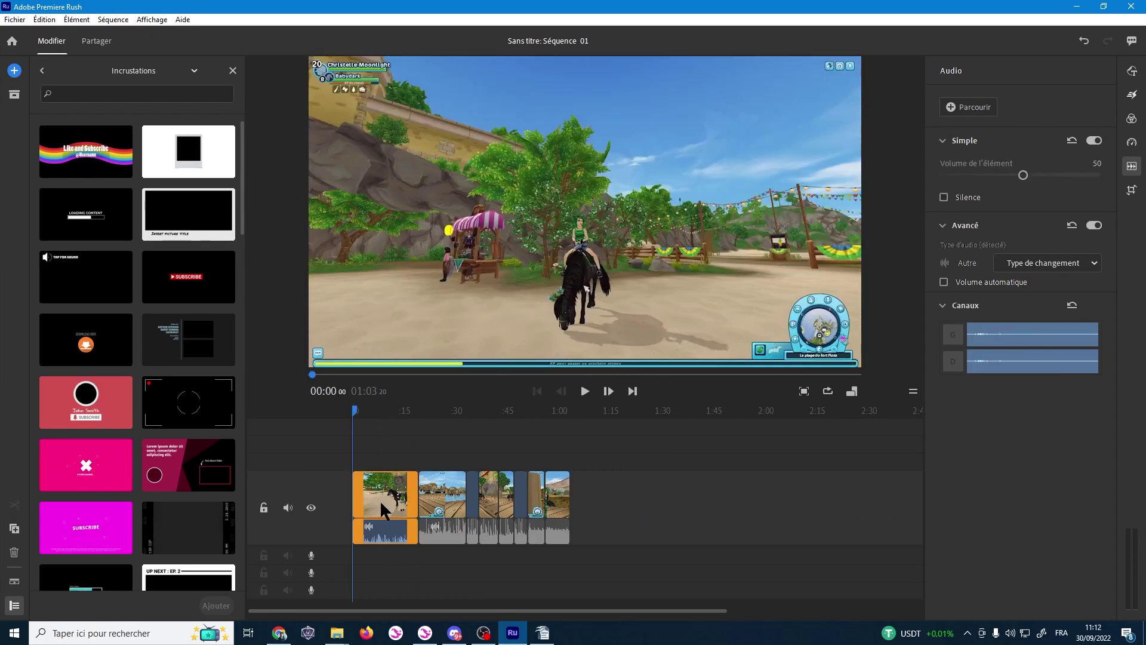
pyautogui.press('Delete')
pyautogui.click(392, 488)
pyautogui.press('Delete')
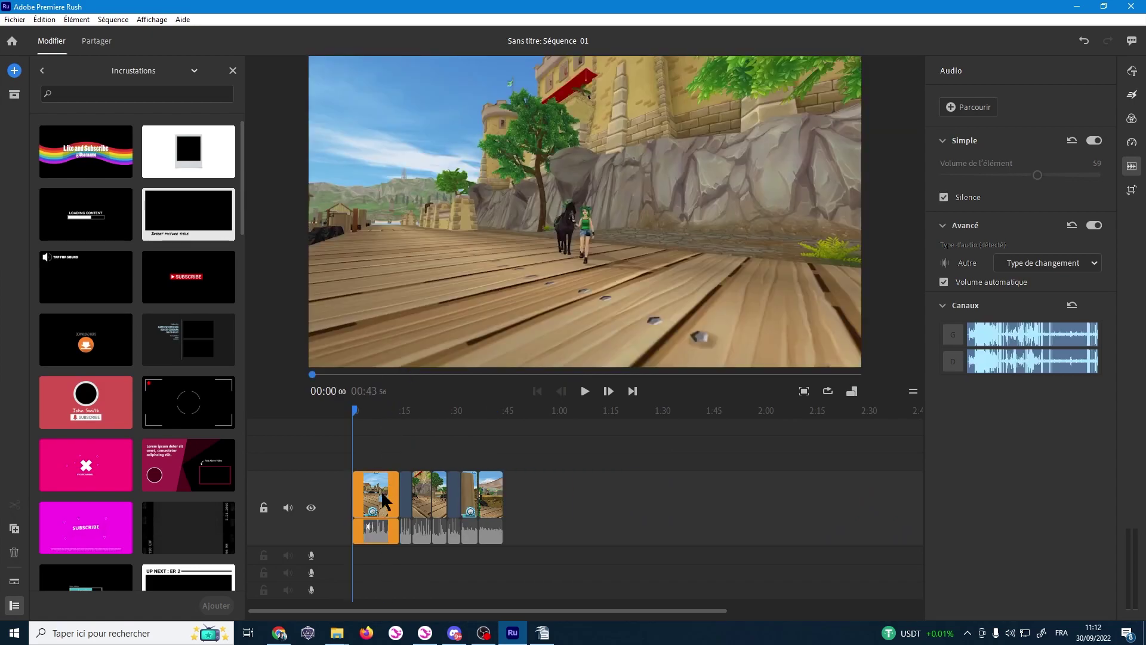
# Split the first clip at the chosen frame and ripple-delete its opening part.
pyautogui.moveTo(356, 404); pyautogui.dragTo(319, 436)
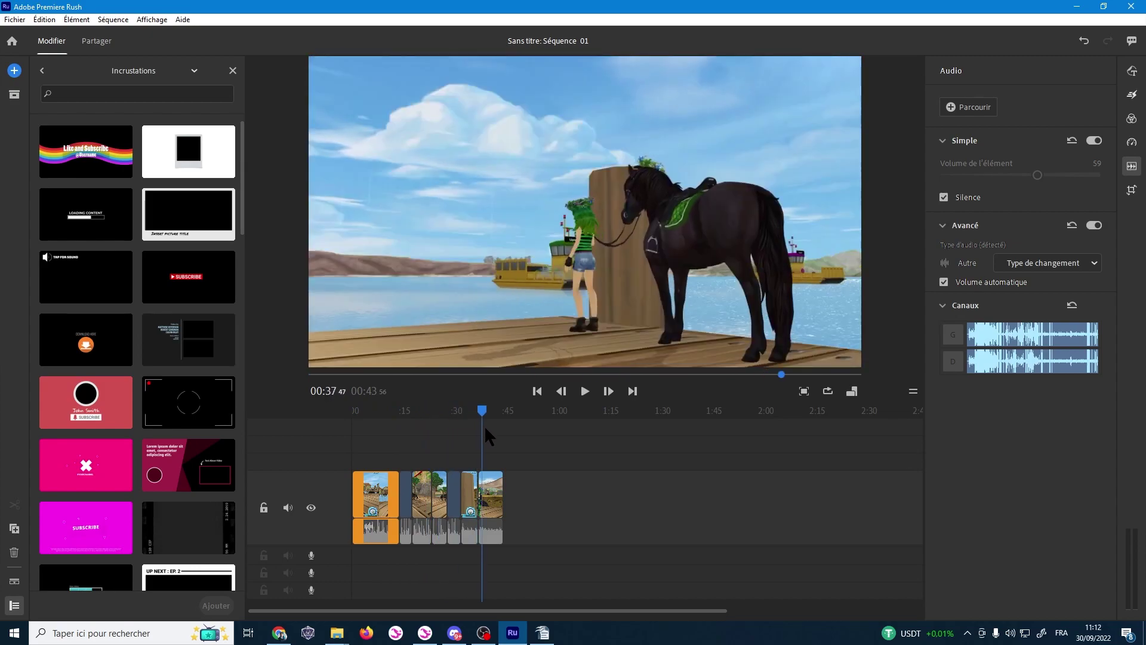
pyautogui.click(583, 392)
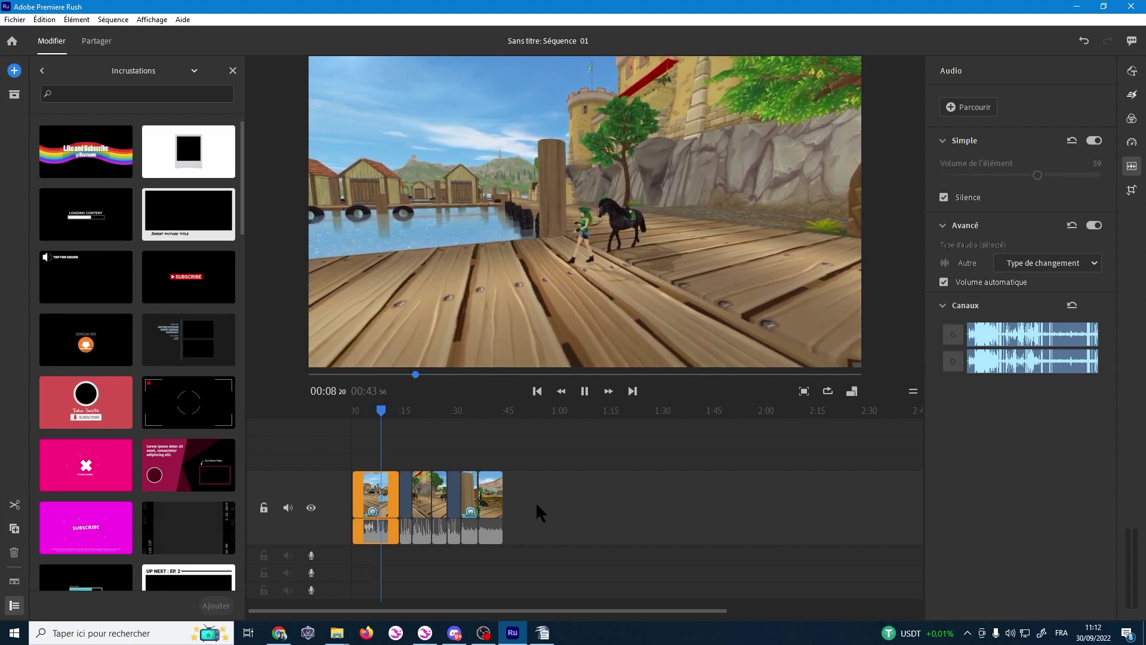
pyautogui.moveTo(385, 411)
pyautogui.mouseDown()
pyautogui.moveTo(356, 414)
pyautogui.moveTo(389, 439)
pyautogui.mouseUp()
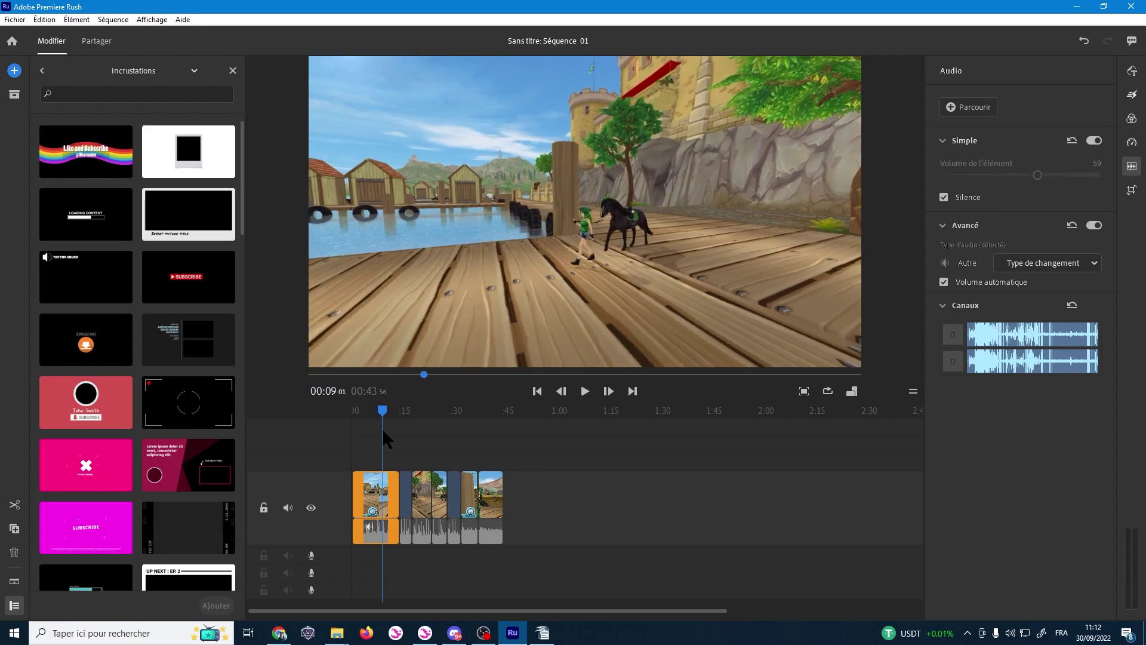
pyautogui.hotkey('ctrl', 'k')
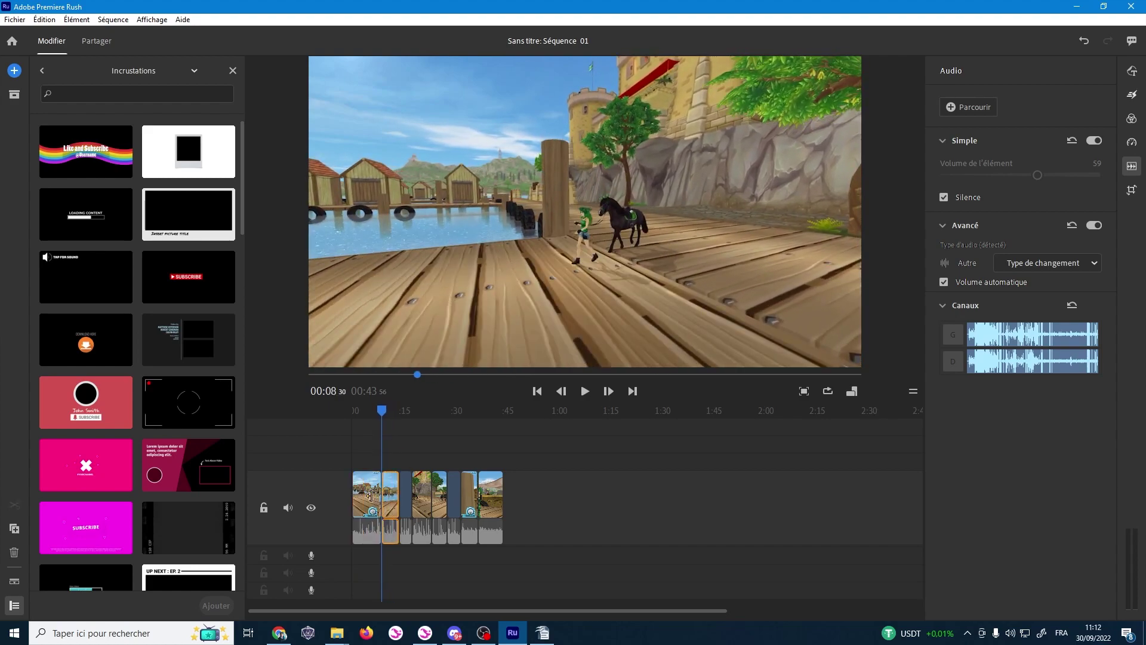
pyautogui.press('Delete')
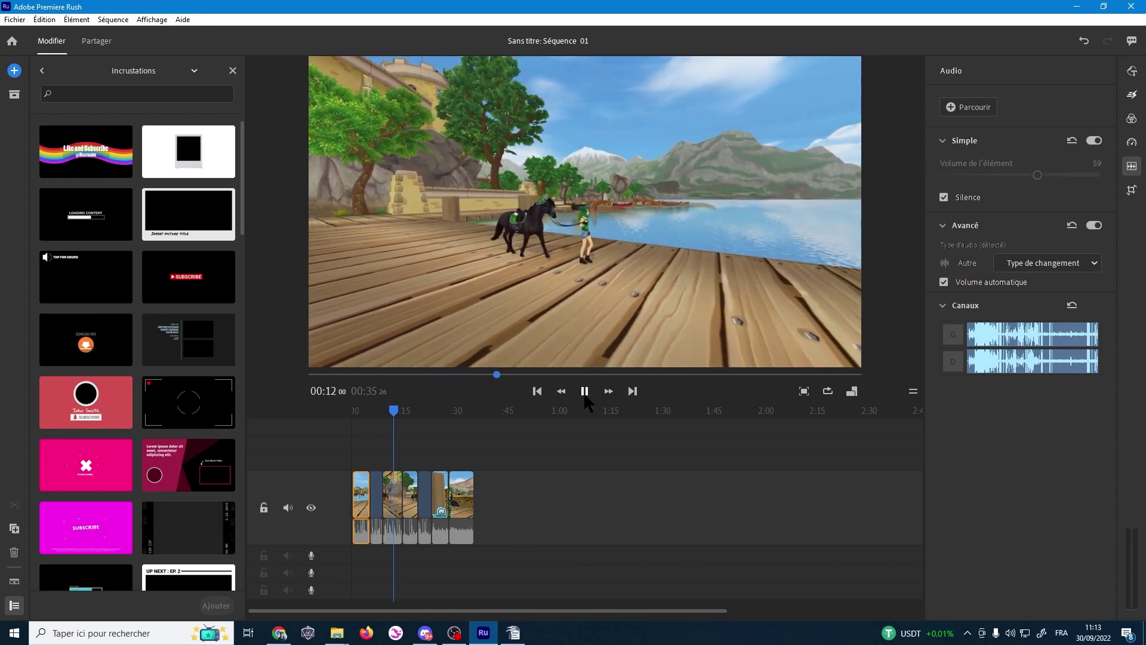
# Delete the narrow second clip, leaving six clips totalling 00:31, and select them all.
pyautogui.click(381, 519)
pyautogui.press('Delete')
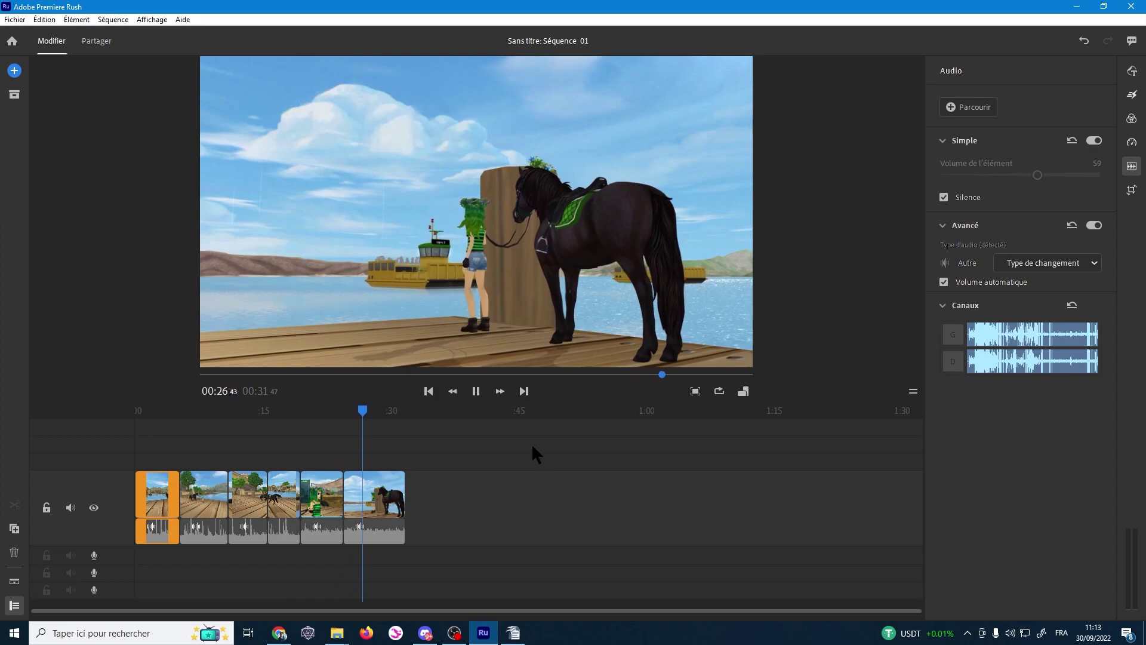
pyautogui.click(477, 395)
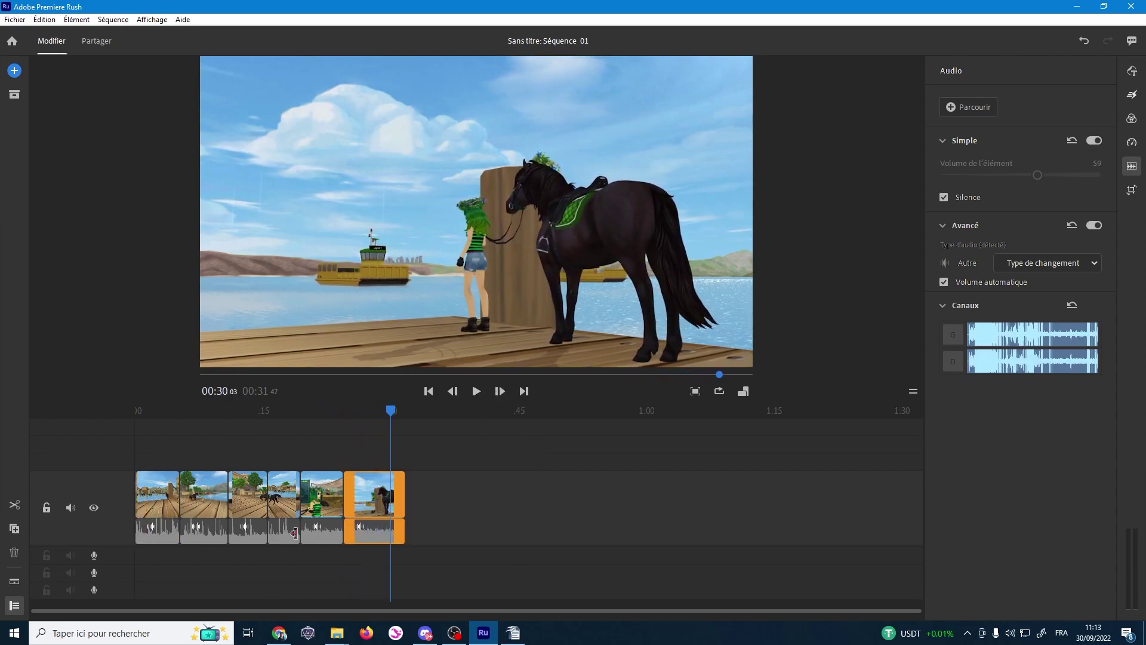
pyautogui.moveTo(549, 511)
pyautogui.mouseDown()
pyautogui.moveTo(138, 485)
pyautogui.moveTo(141, 508)
pyautogui.mouseUp()
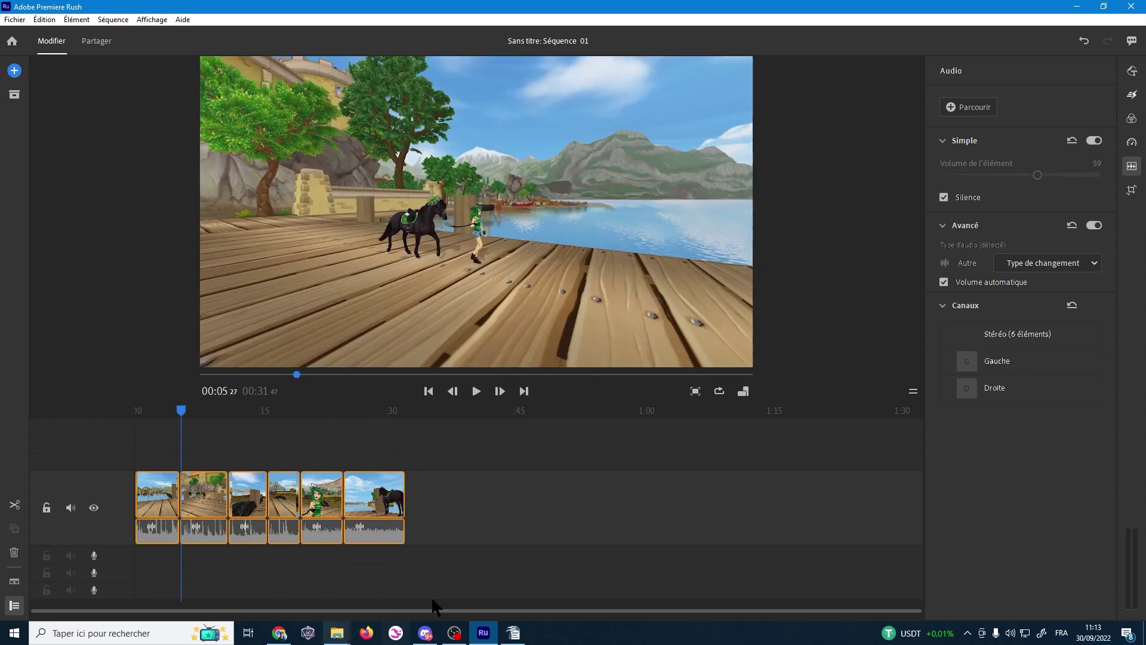
# Drag 'Snake on the Beach - Nico Staf (1)' from Téléchargements onto the timeline below the video.
pyautogui.moveTo(335, 632)
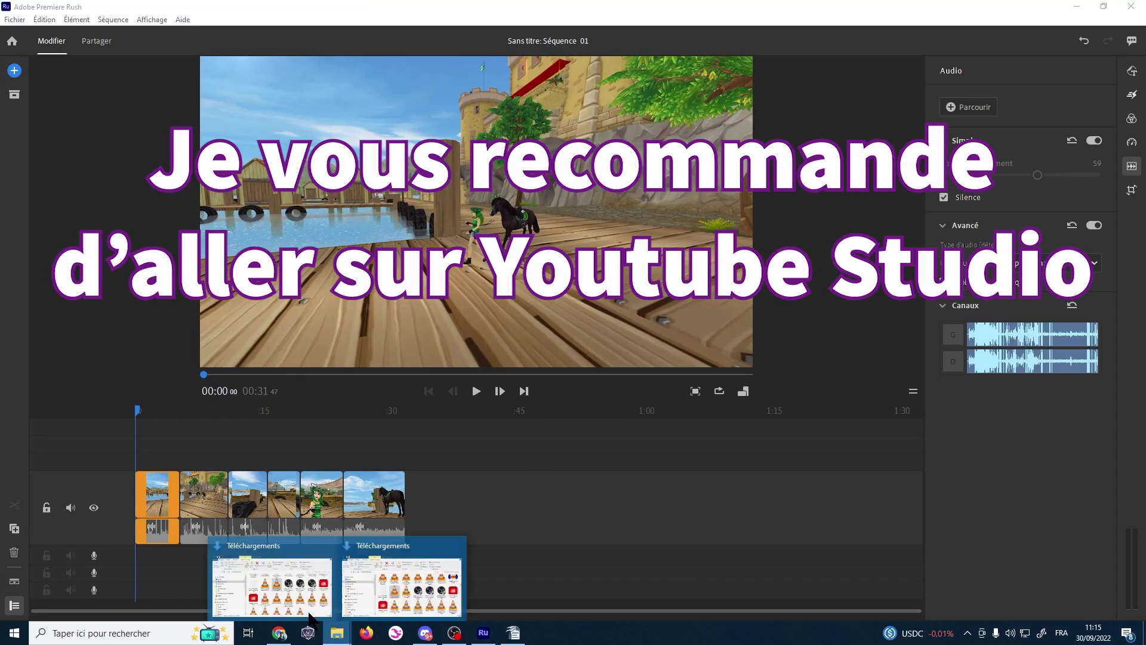
pyautogui.click(309, 617)
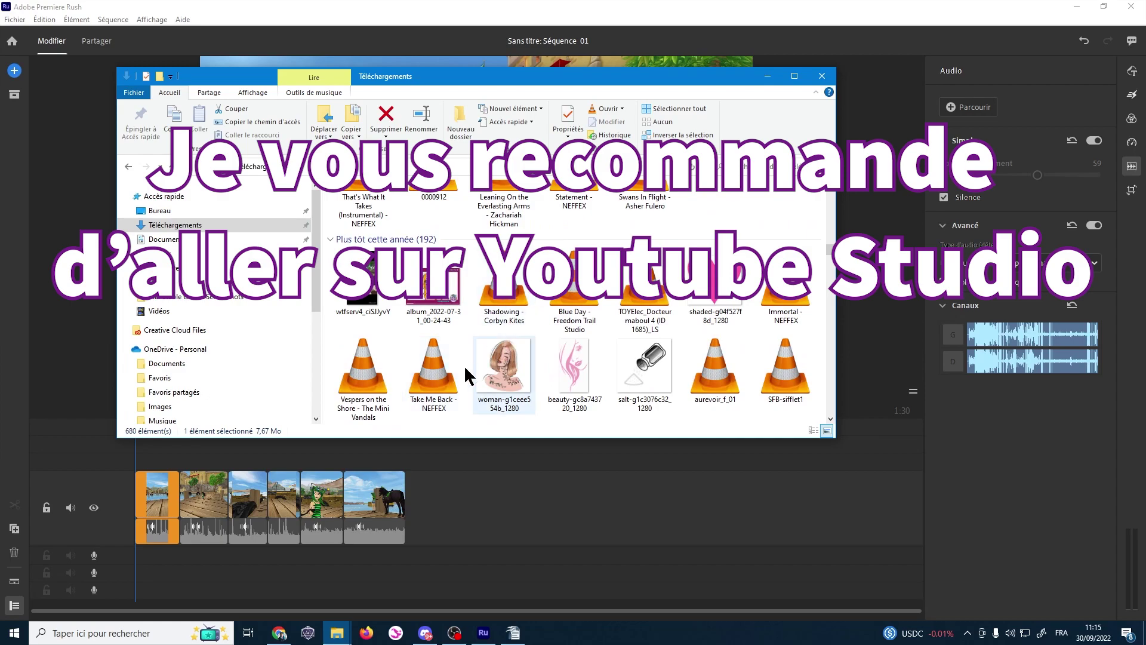
pyautogui.scroll(2, 446, 335)
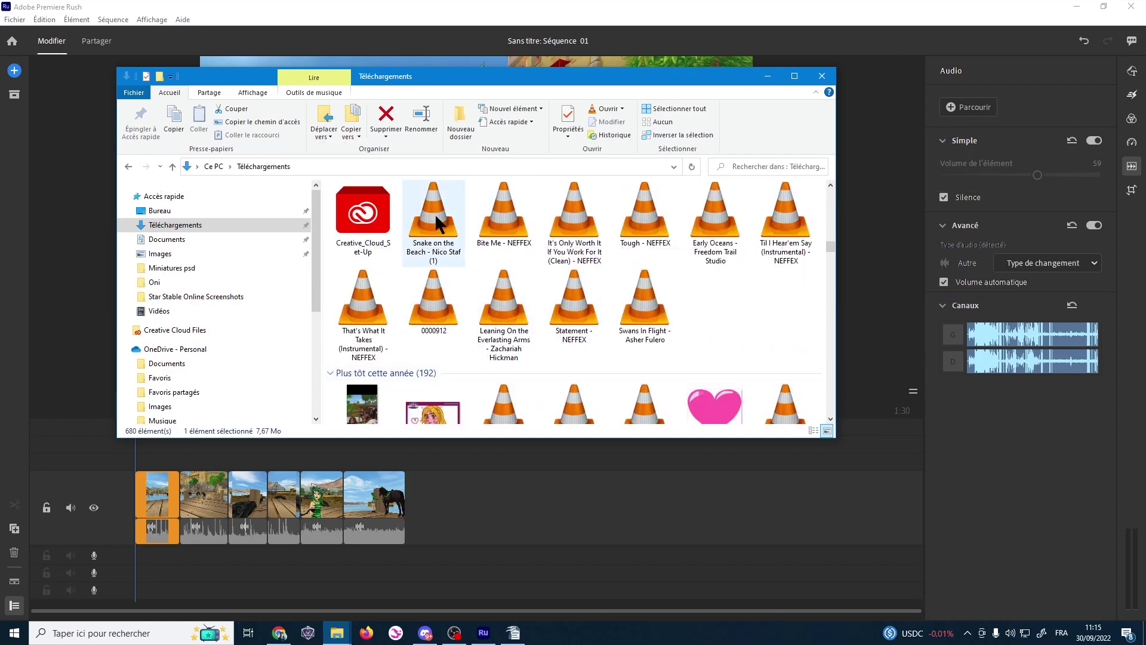
pyautogui.moveTo(436, 216)
pyautogui.mouseDown()
pyautogui.moveTo(251, 586)
pyautogui.moveTo(141, 558)
pyautogui.mouseUp()
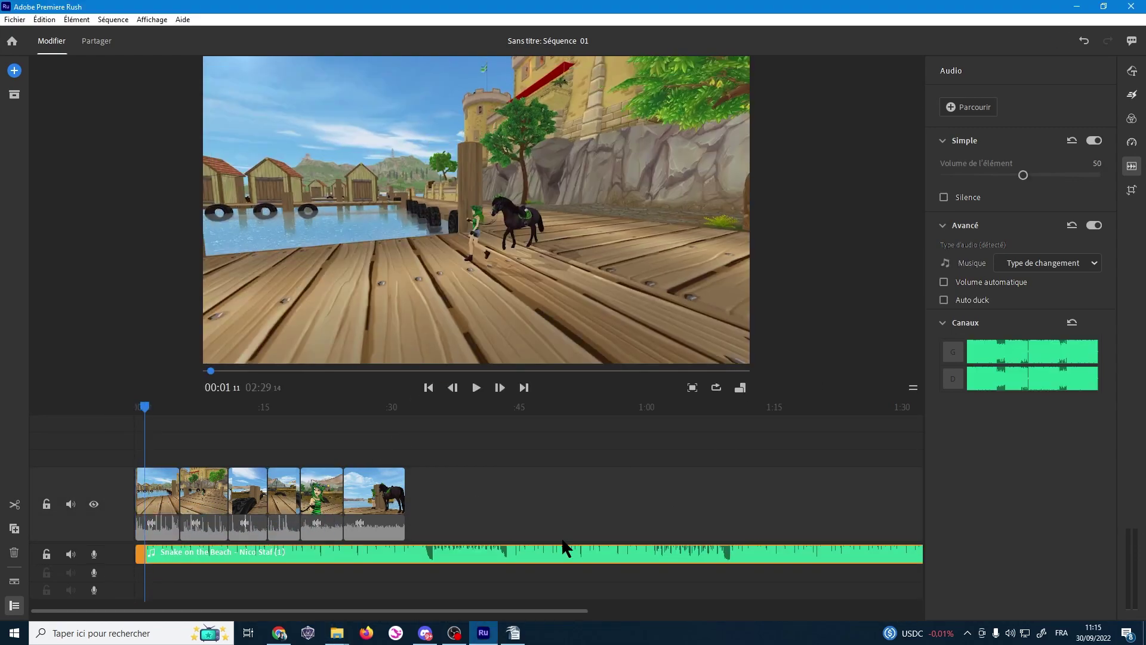
# Drop the Snake on the Beach music volume from 50 to 23 and play the sequence.
pyautogui.click(994, 176)
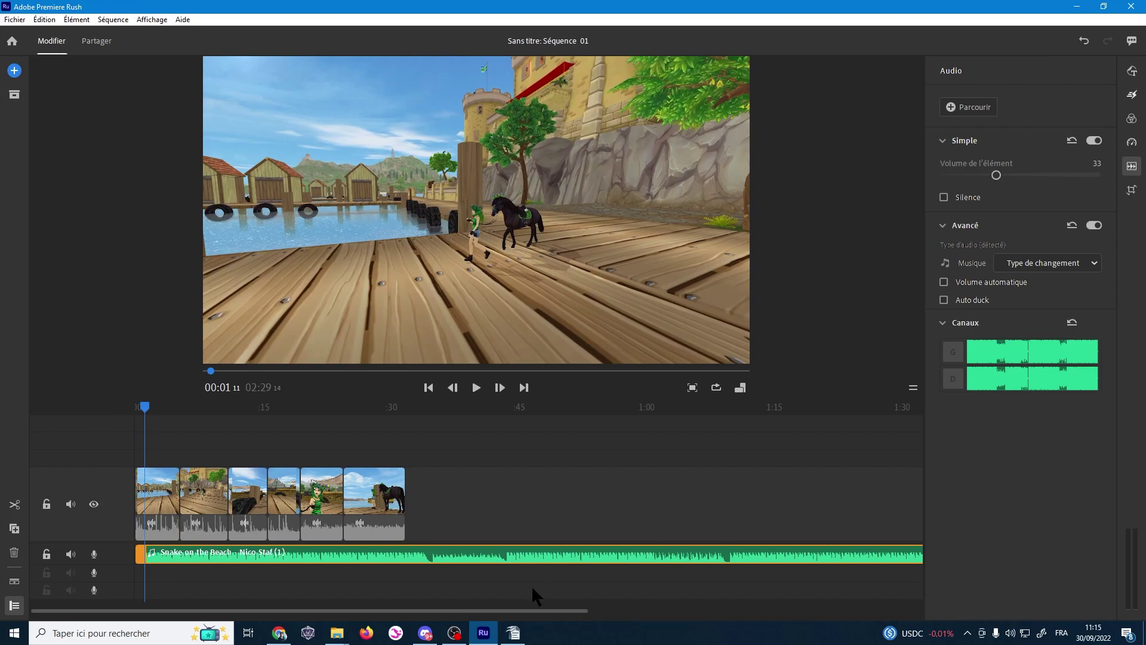
pyautogui.moveTo(995, 176); pyautogui.dragTo(982, 175)
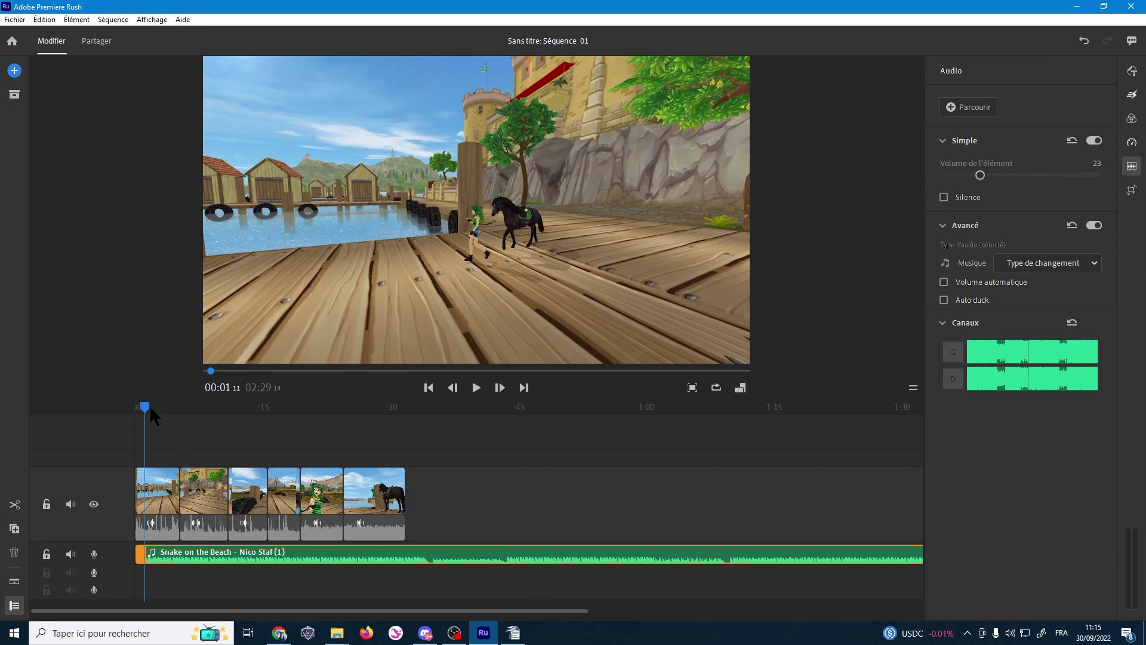
pyautogui.press('space')
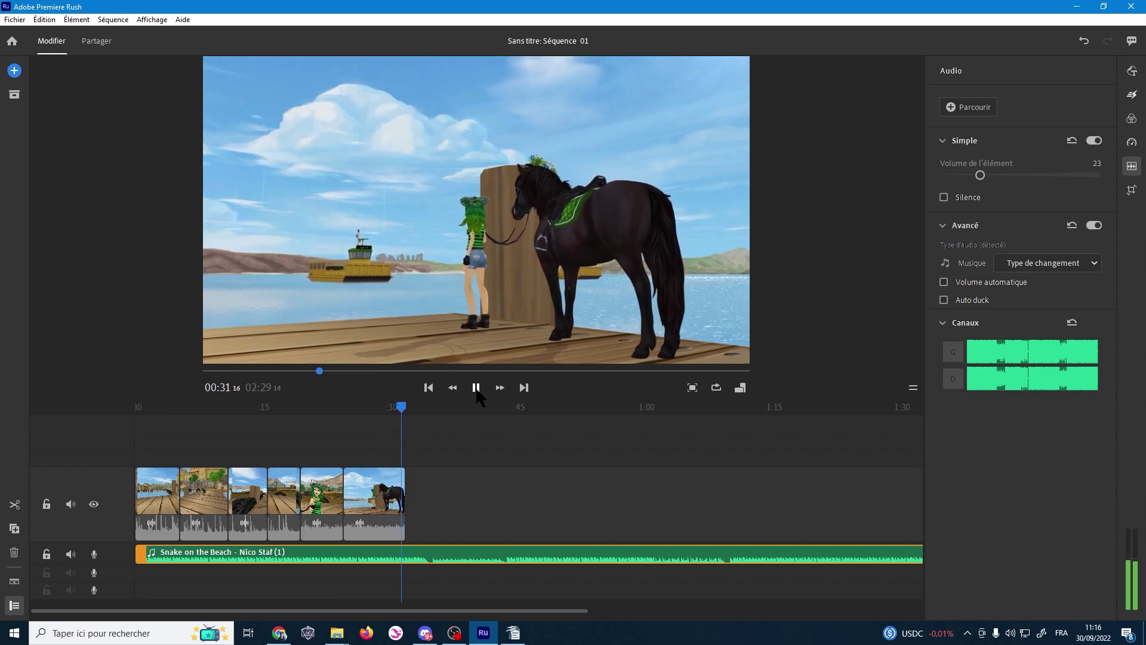
# Split the music where the video ends at 00:31 and delete the overhanging part.
pyautogui.click(476, 388)
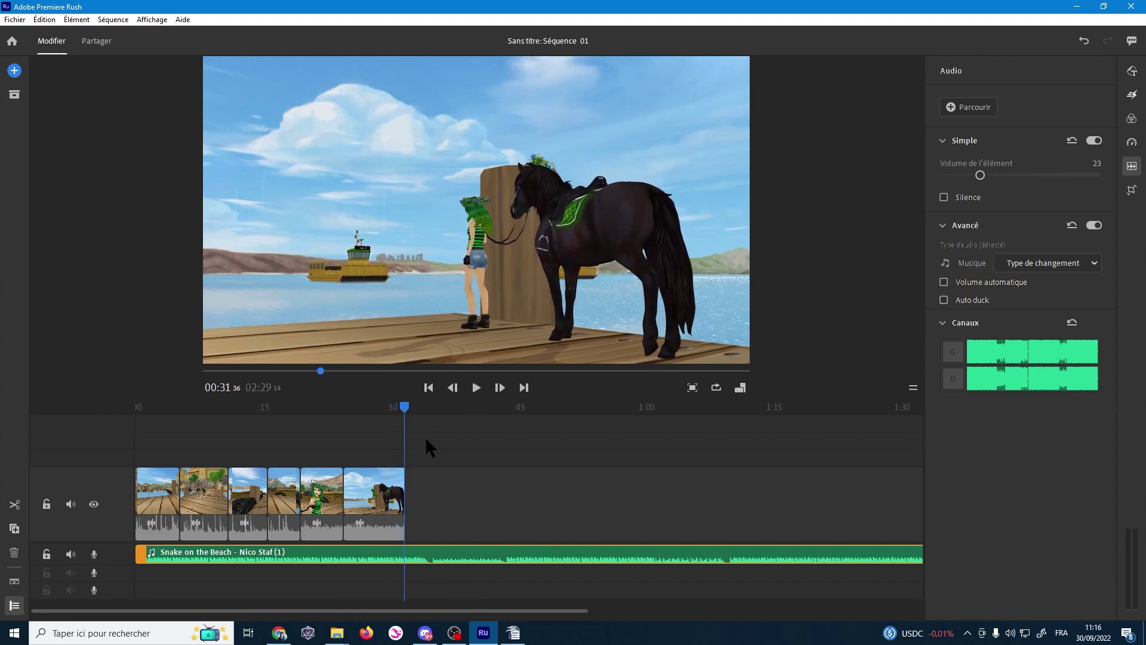
pyautogui.hotkey('ctrl', 'k')
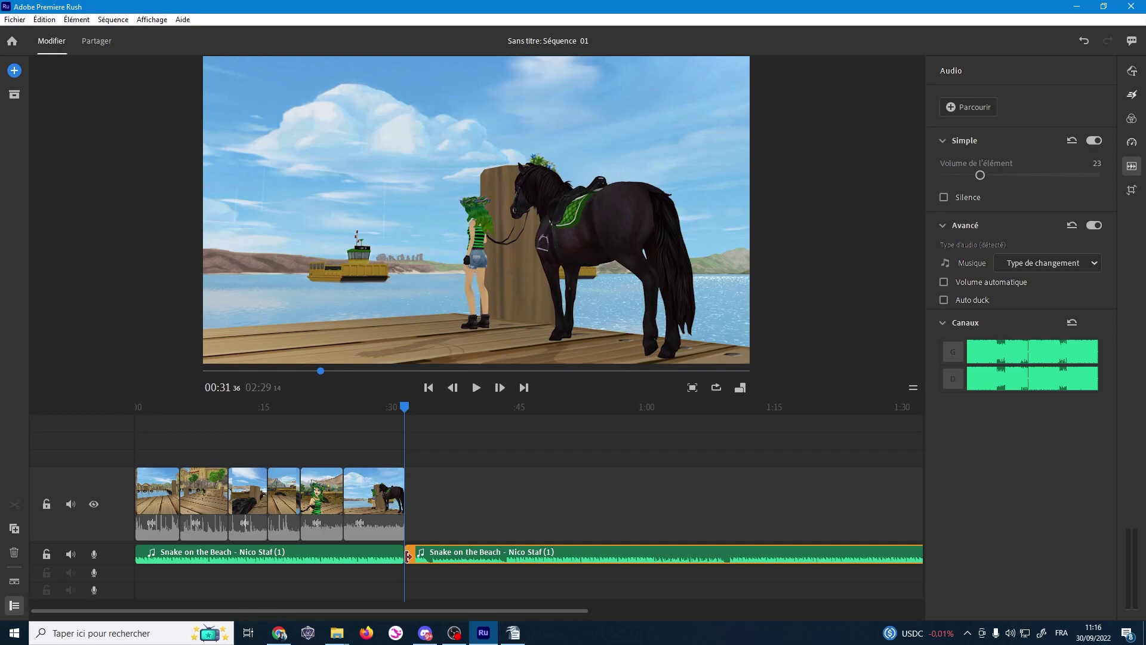
pyautogui.click(418, 558)
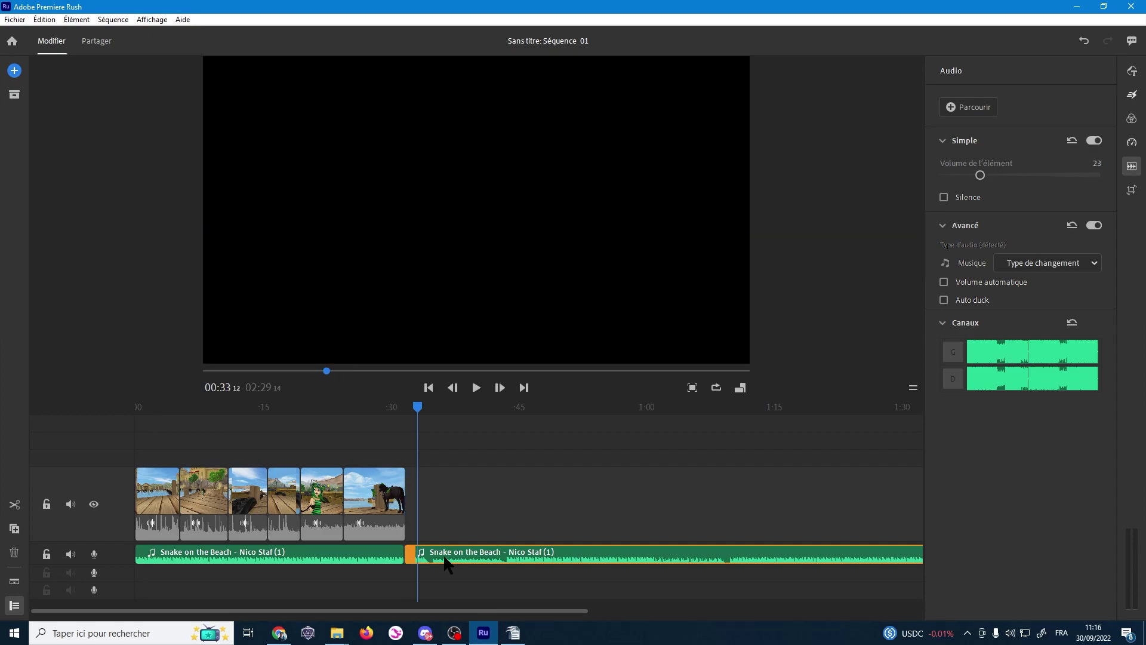
pyautogui.press('Delete')
# Return to the sequence start and lower the music clip's volume to 4.
pyautogui.click(380, 492)
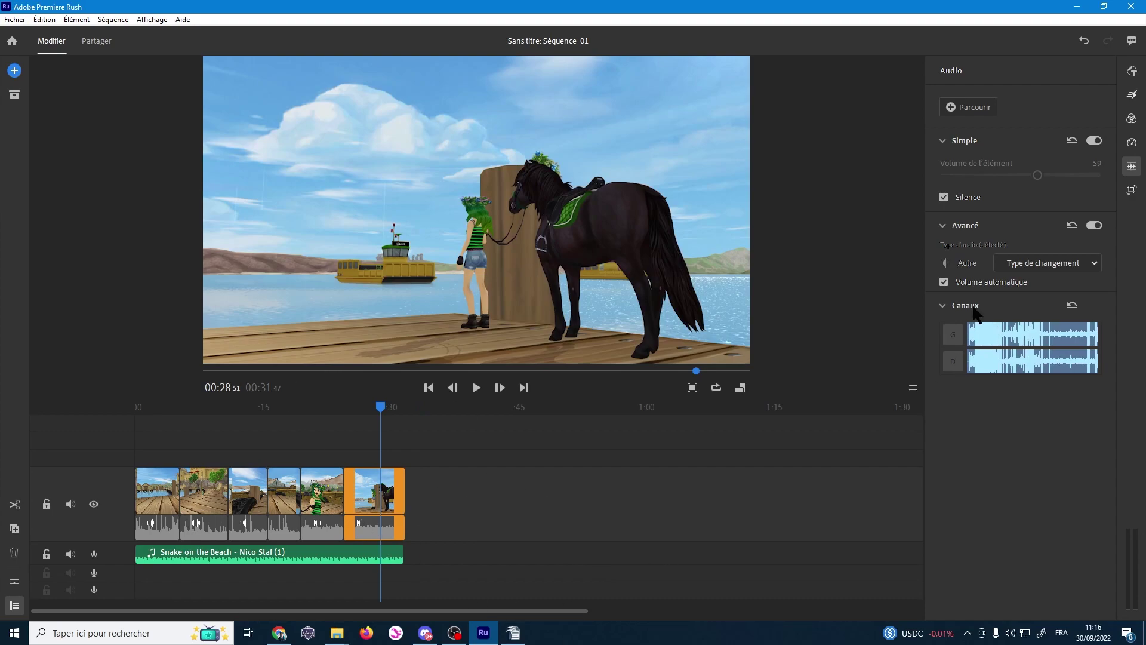
pyautogui.click(305, 496)
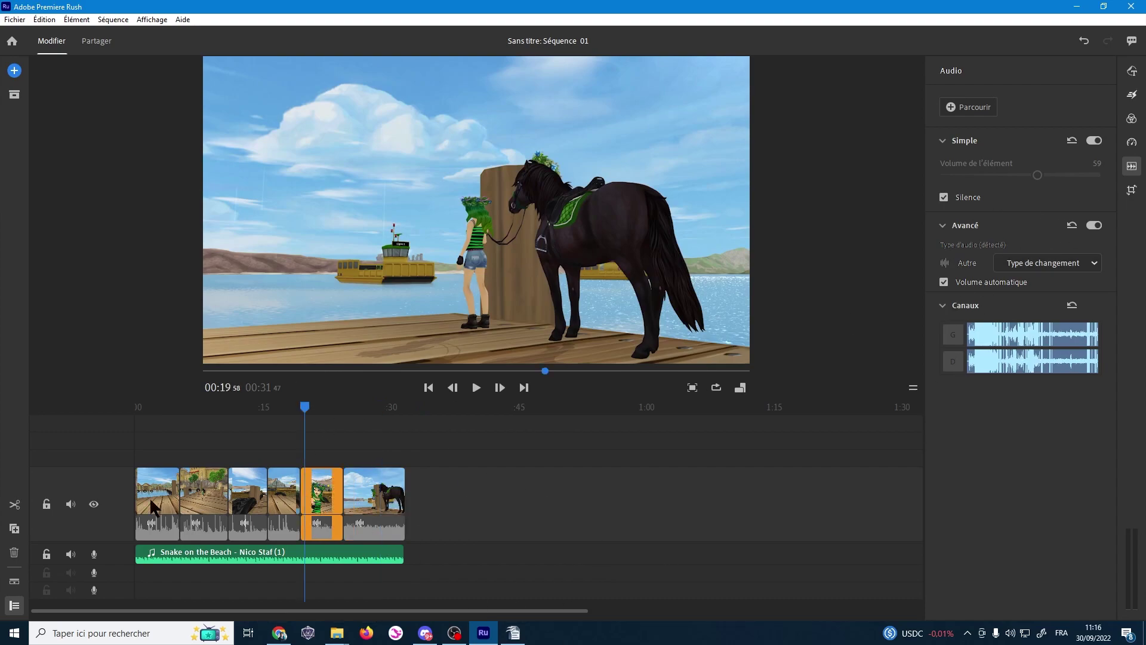
pyautogui.click(154, 493)
pyautogui.moveTo(154, 412); pyautogui.dragTo(133, 414)
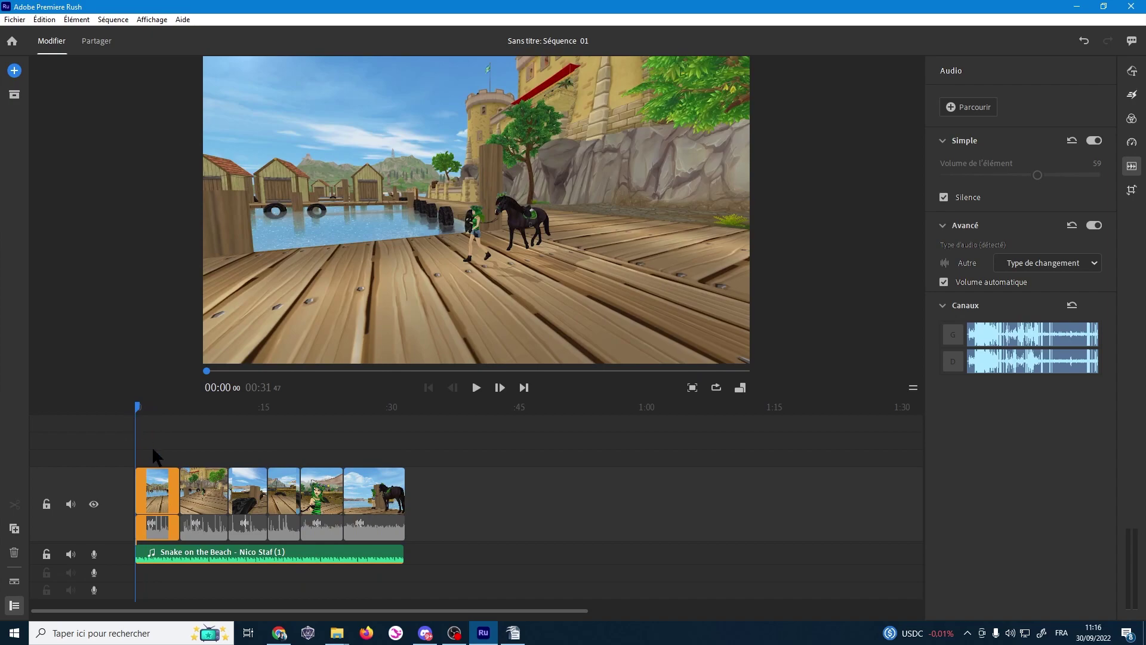
pyautogui.click(256, 555)
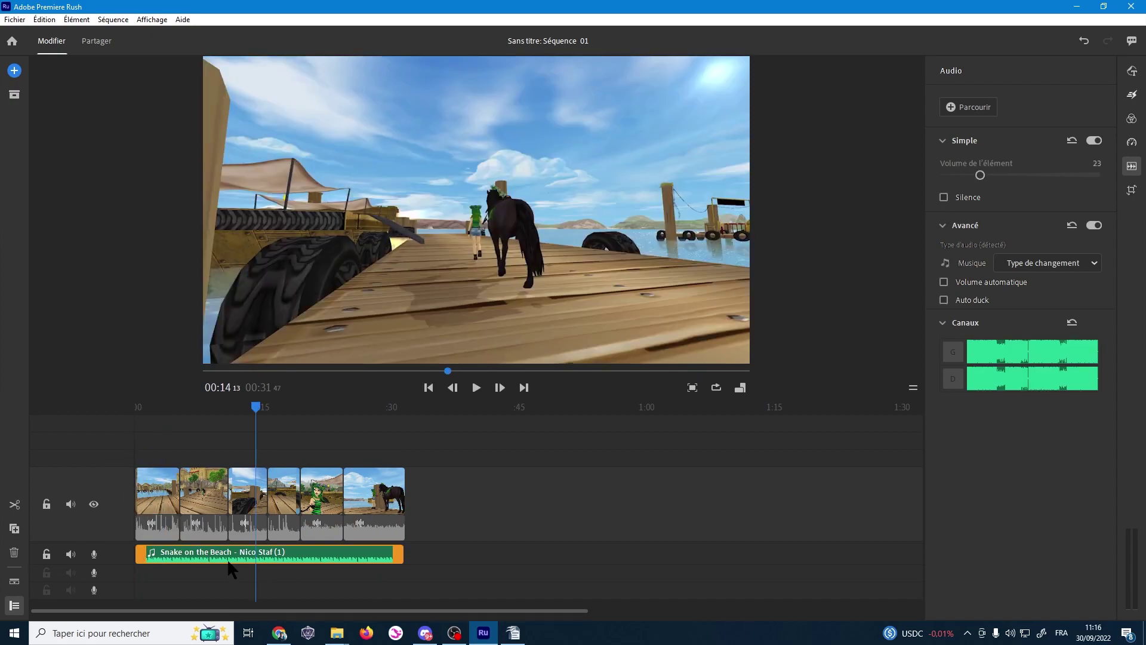
pyautogui.click(204, 555)
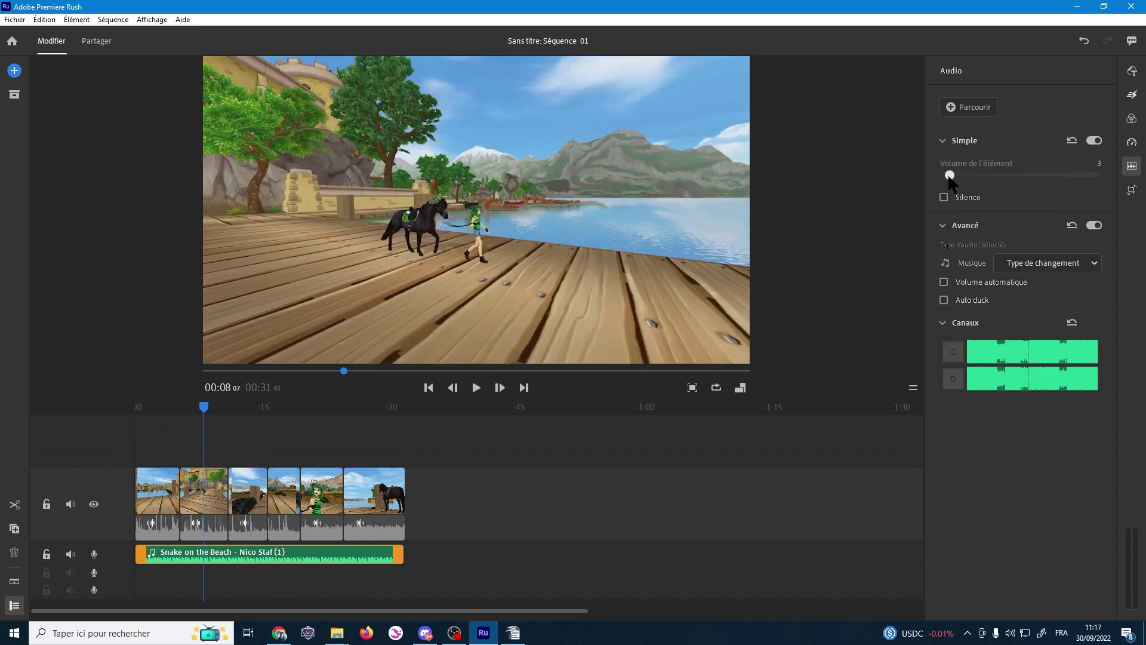
pyautogui.moveTo(949, 176); pyautogui.dragTo(952, 176)
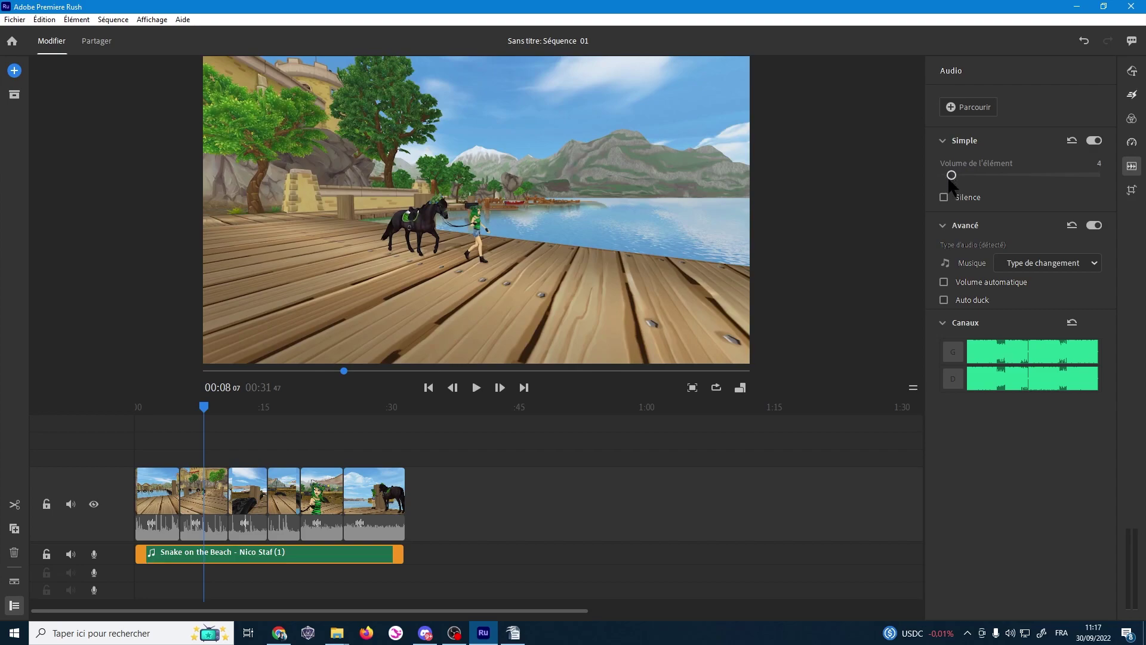
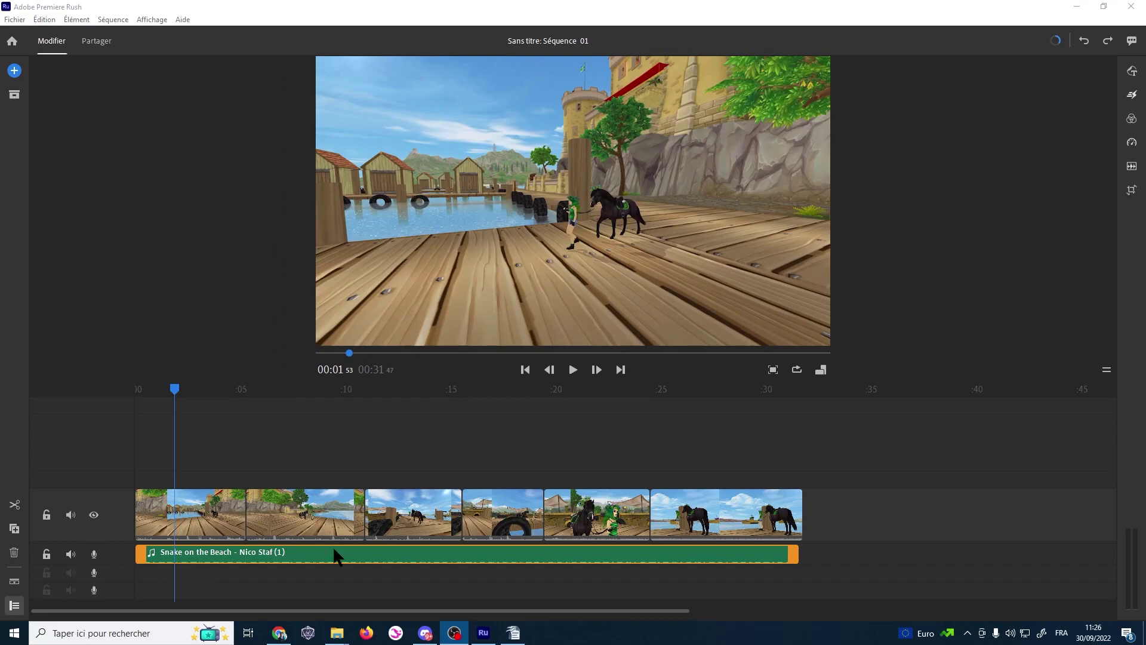
# Bring the File Explorer window forward and open the Vidéos folder.
pyautogui.moveTo(338, 633)
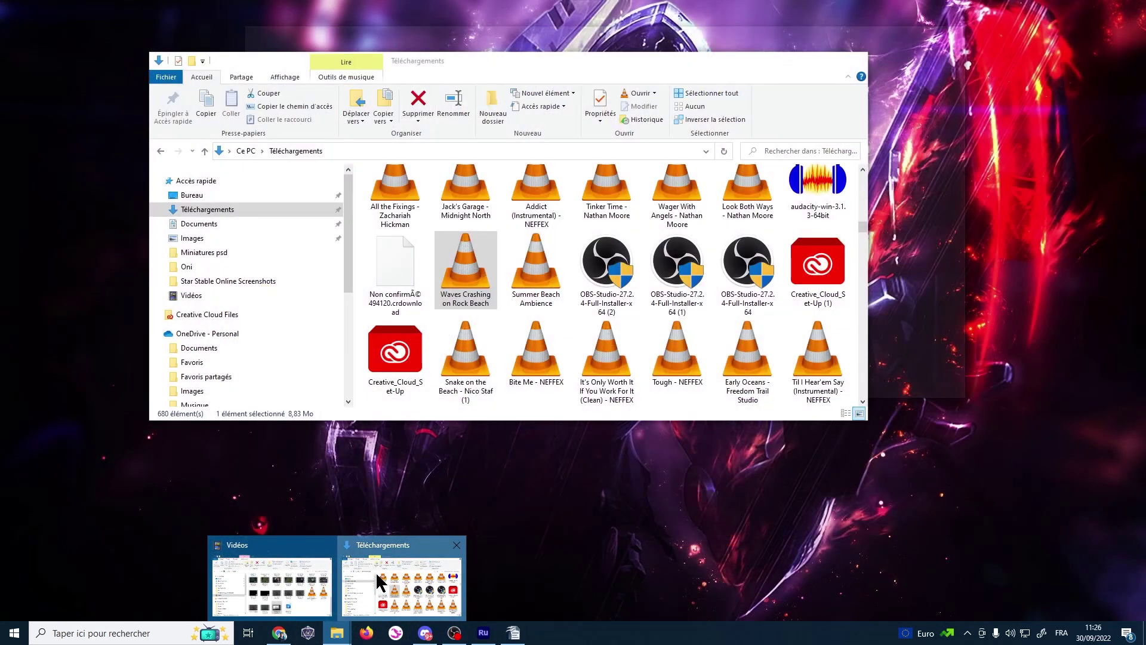
pyautogui.click(375, 572)
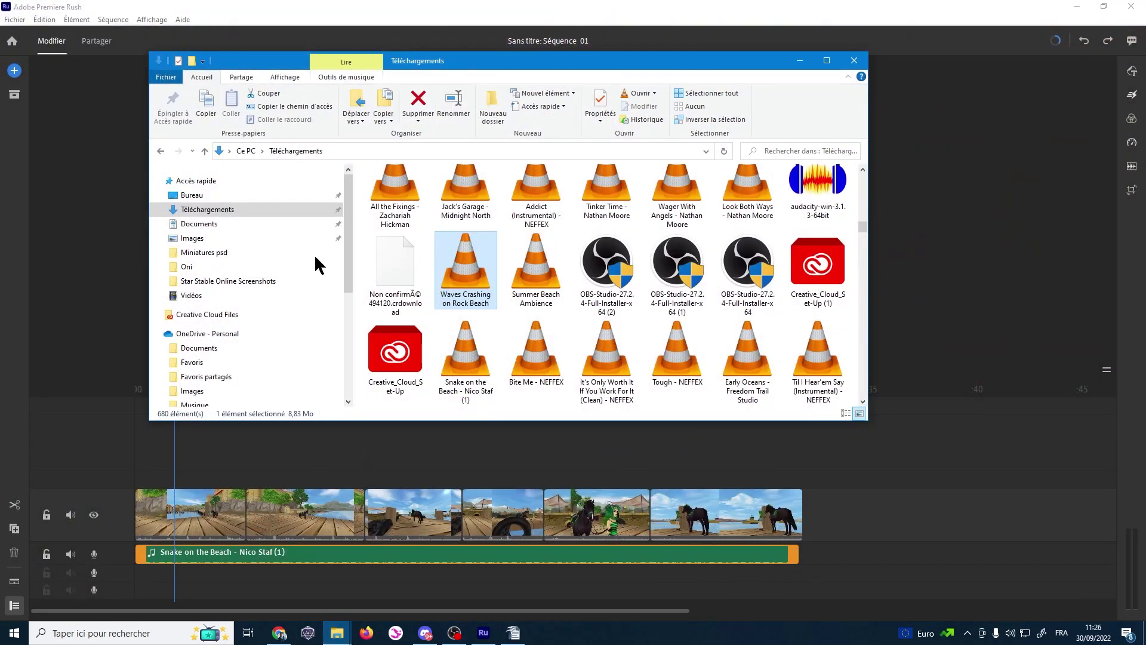
pyautogui.click(250, 295)
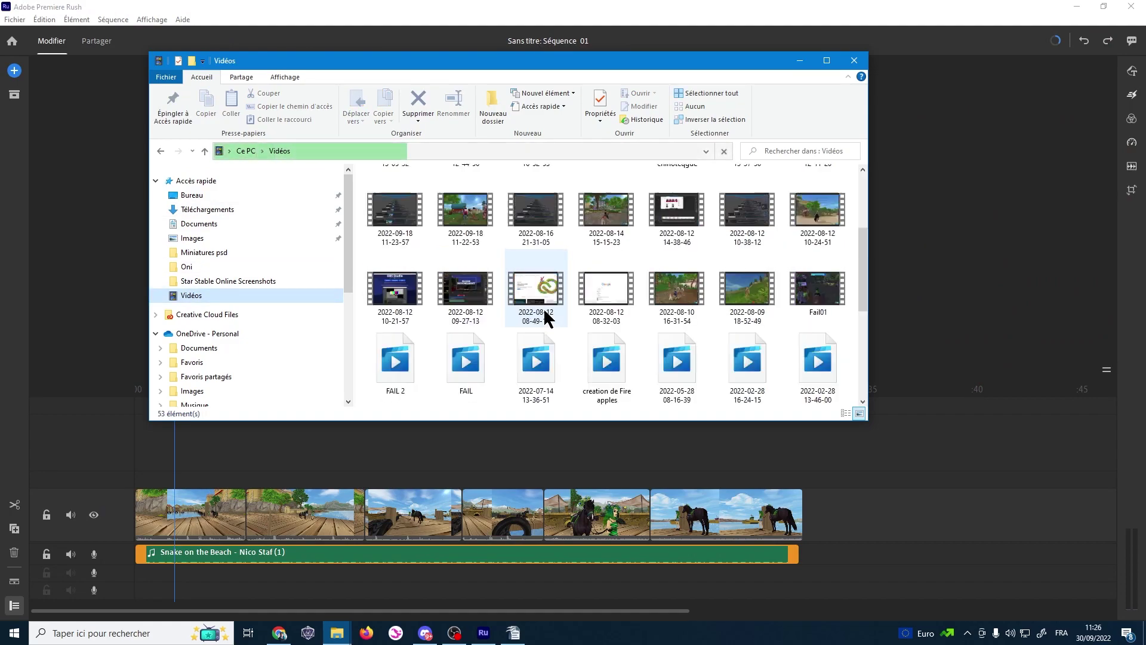
pyautogui.scroll(-10, 597, 332)
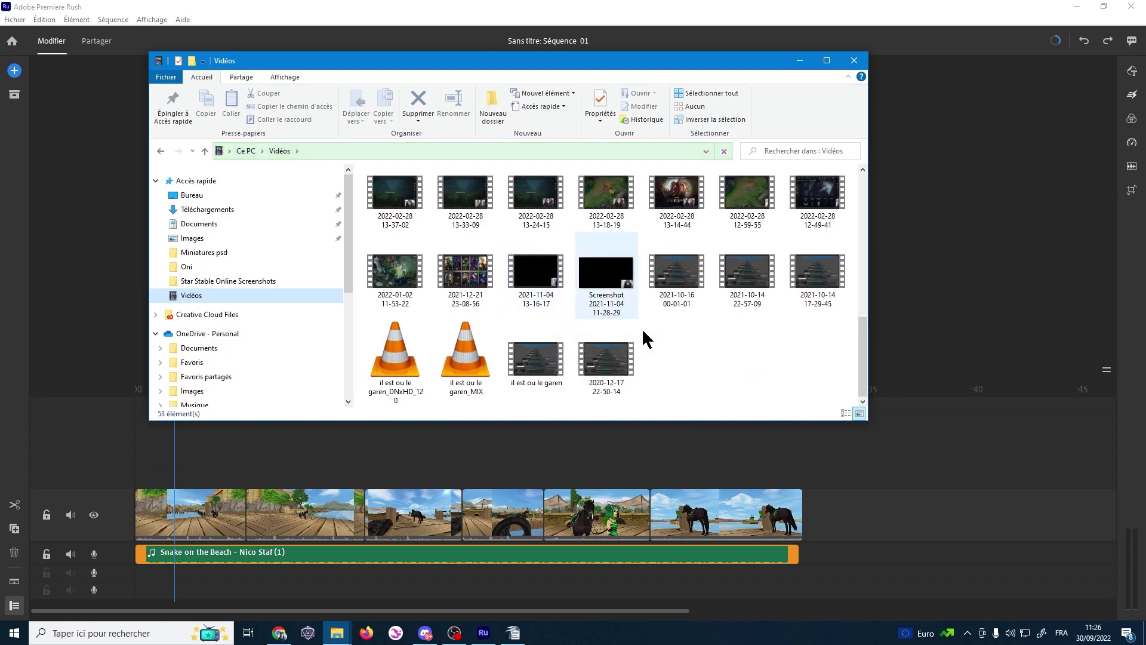
pyautogui.click(587, 393)
pyautogui.scroll(10, 601, 370)
pyautogui.click(491, 215)
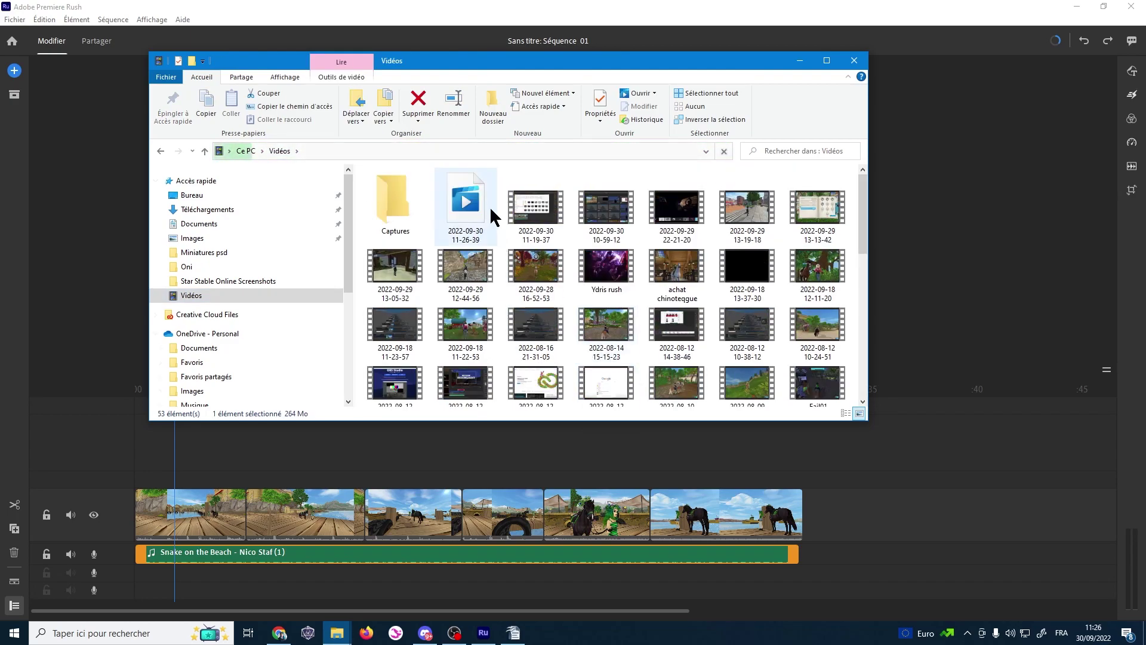
pyautogui.click(545, 213)
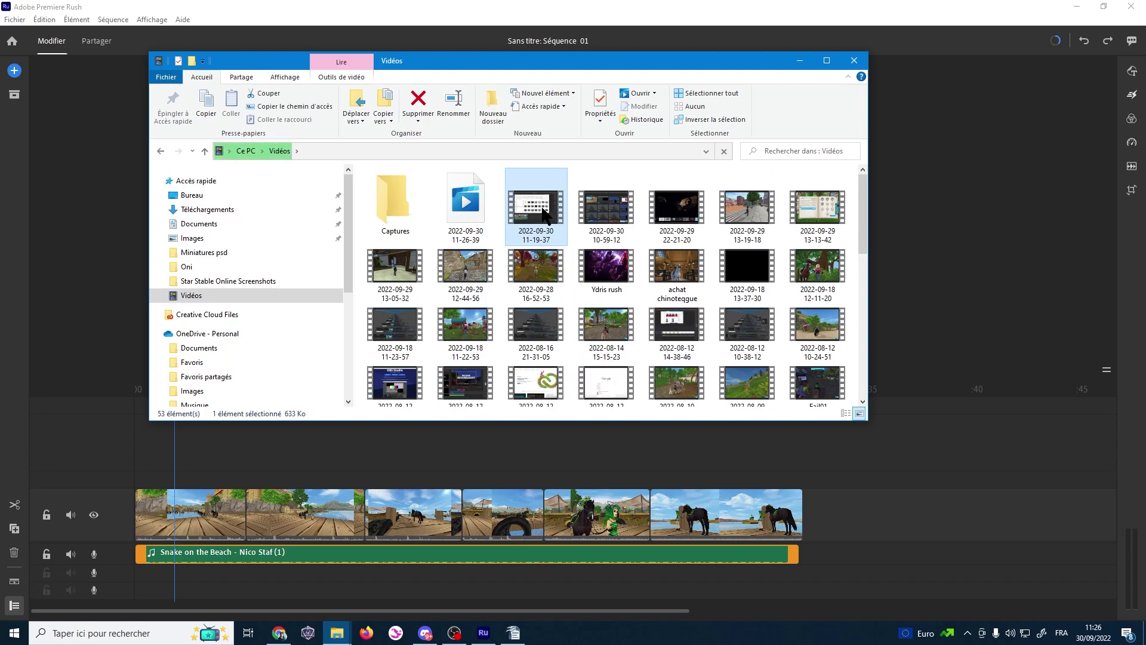
pyautogui.moveTo(544, 213)
pyautogui.mouseDown()
pyautogui.moveTo(856, 469)
pyautogui.moveTo(865, 448)
pyautogui.mouseUp()
# Preview the new 11-19-37 clip and position it to start at about 0:31.
pyautogui.click(847, 441)
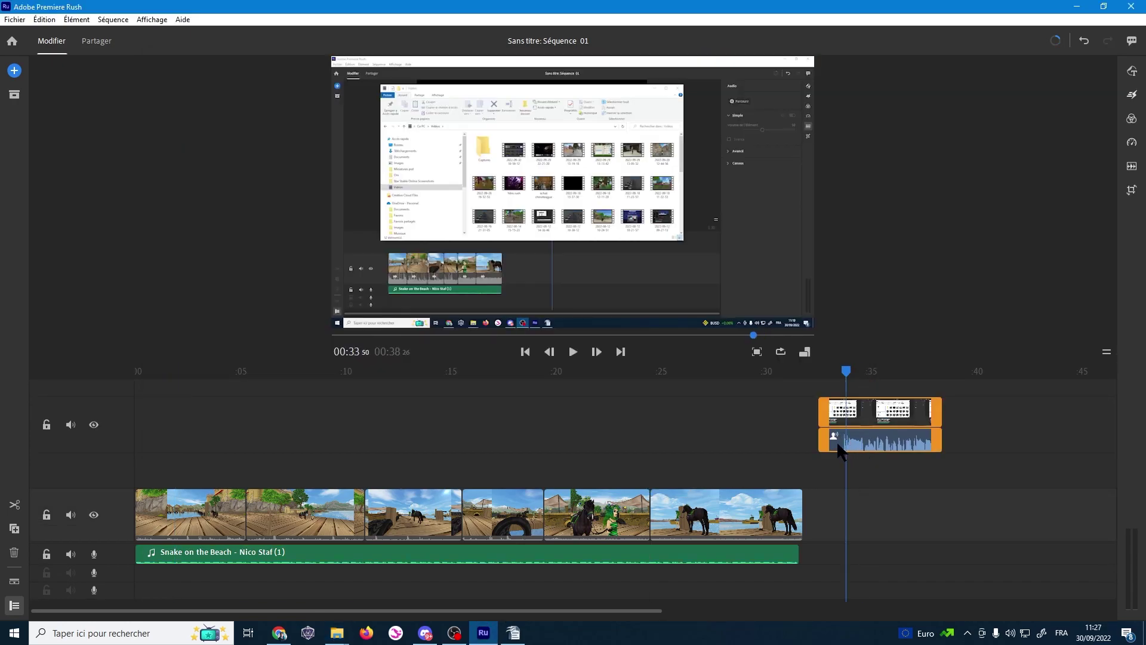
pyautogui.click(574, 355)
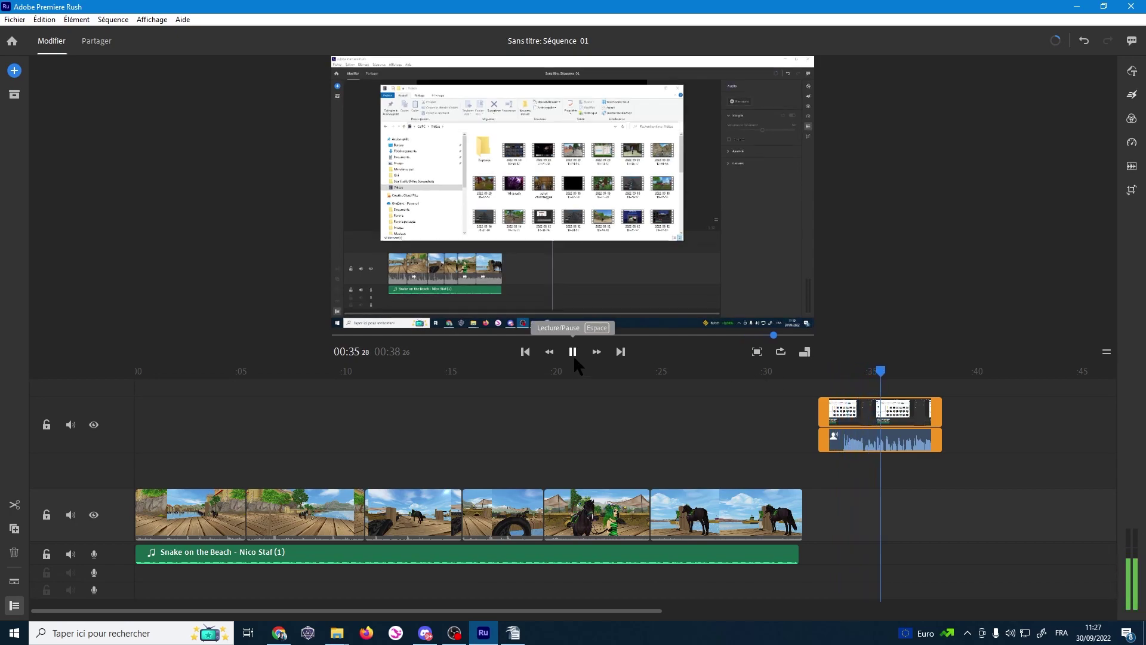
pyautogui.click(574, 357)
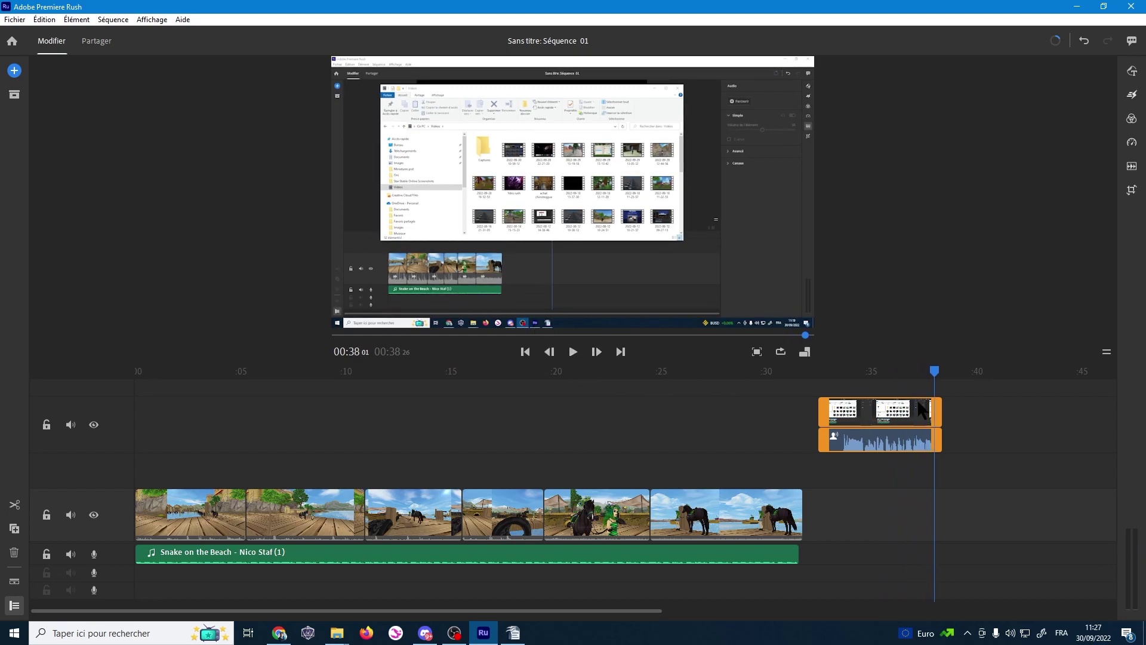
pyautogui.moveTo(881, 411); pyautogui.dragTo(833, 410)
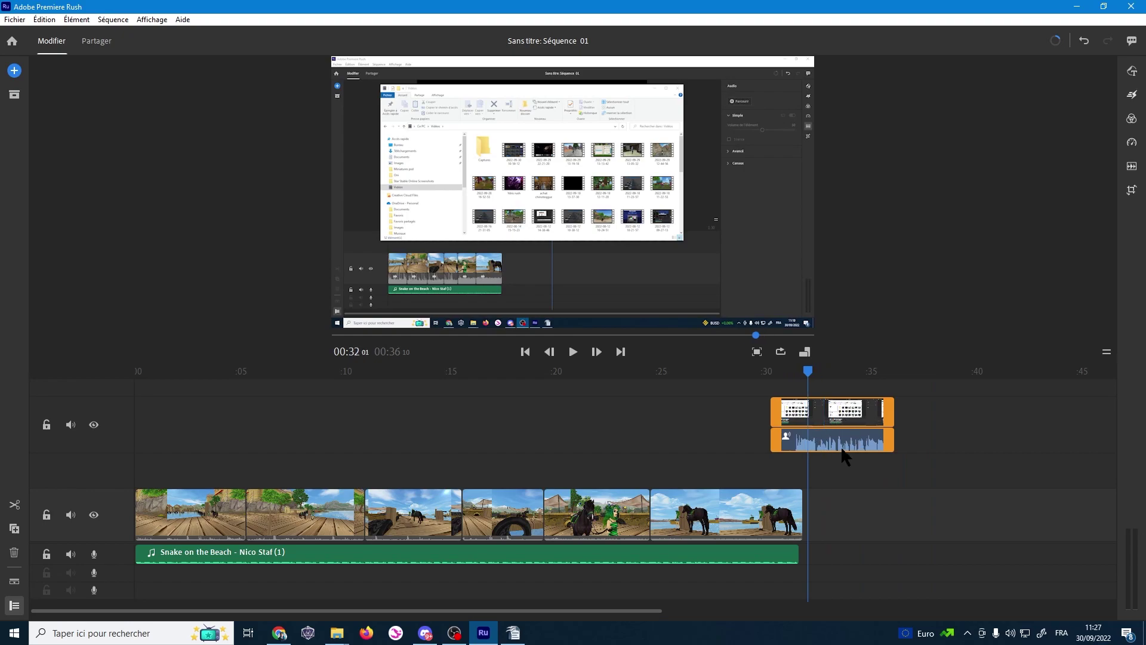
pyautogui.moveTo(842, 413)
pyautogui.mouseDown()
pyautogui.moveTo(861, 426)
pyautogui.moveTo(855, 419)
pyautogui.mouseUp()
# Detach the recording's audio, move it under the third gameplay clip, and delete its video.
pyautogui.rightClick(854, 418)
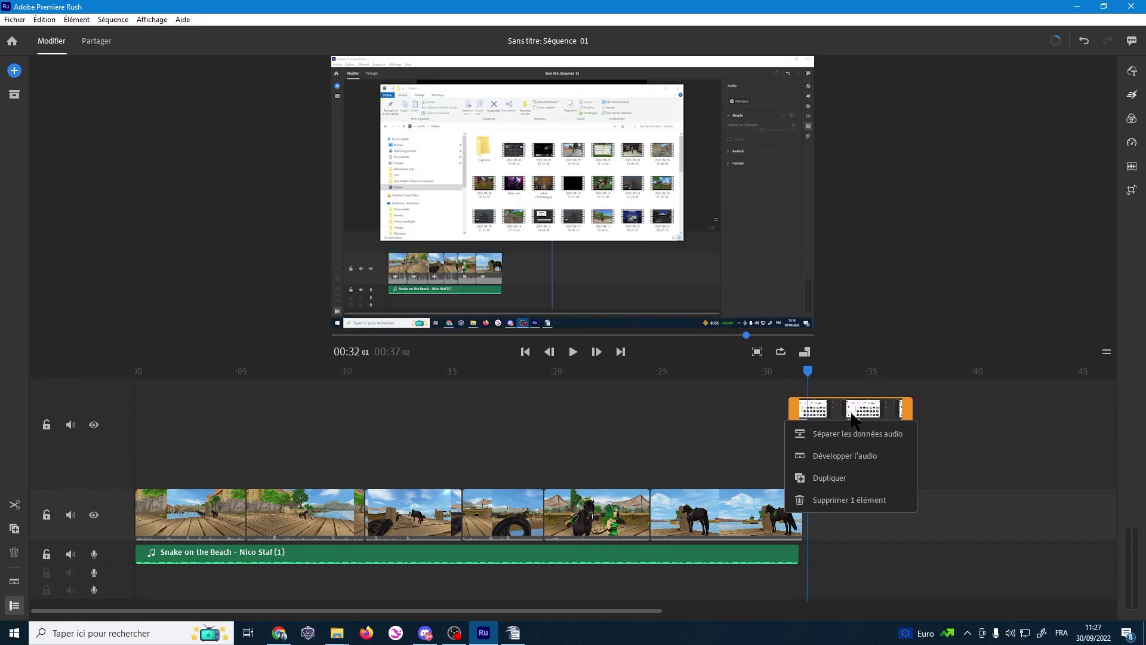
pyautogui.click(850, 434)
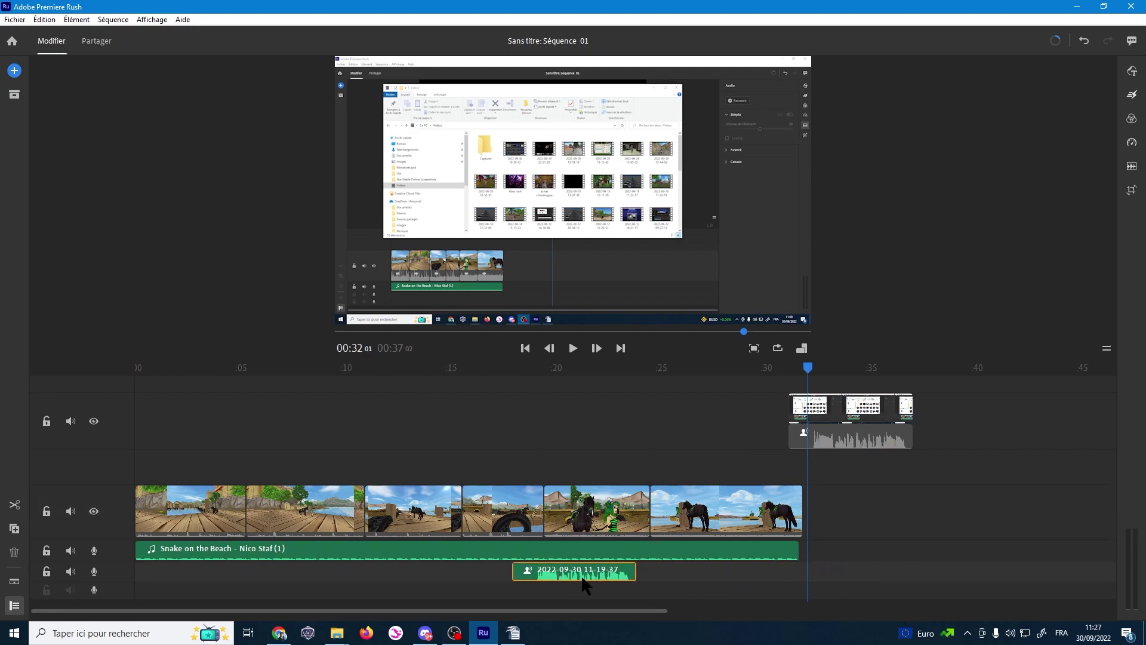
pyautogui.moveTo(836, 570); pyautogui.dragTo(501, 530)
pyautogui.click(871, 406)
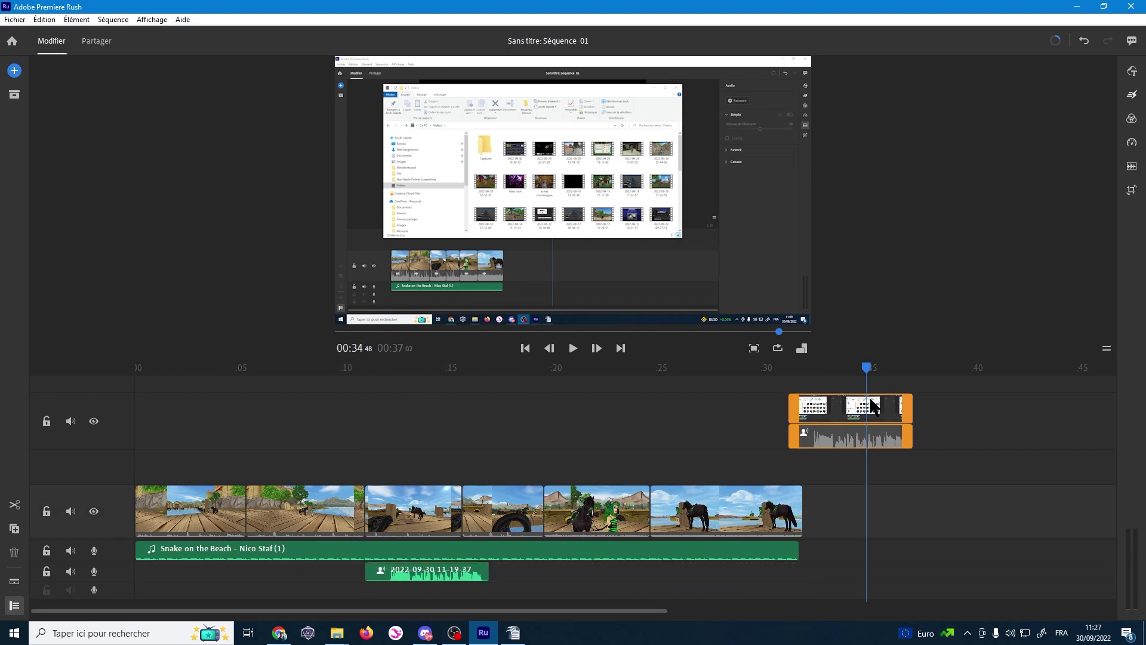
pyautogui.press('Delete')
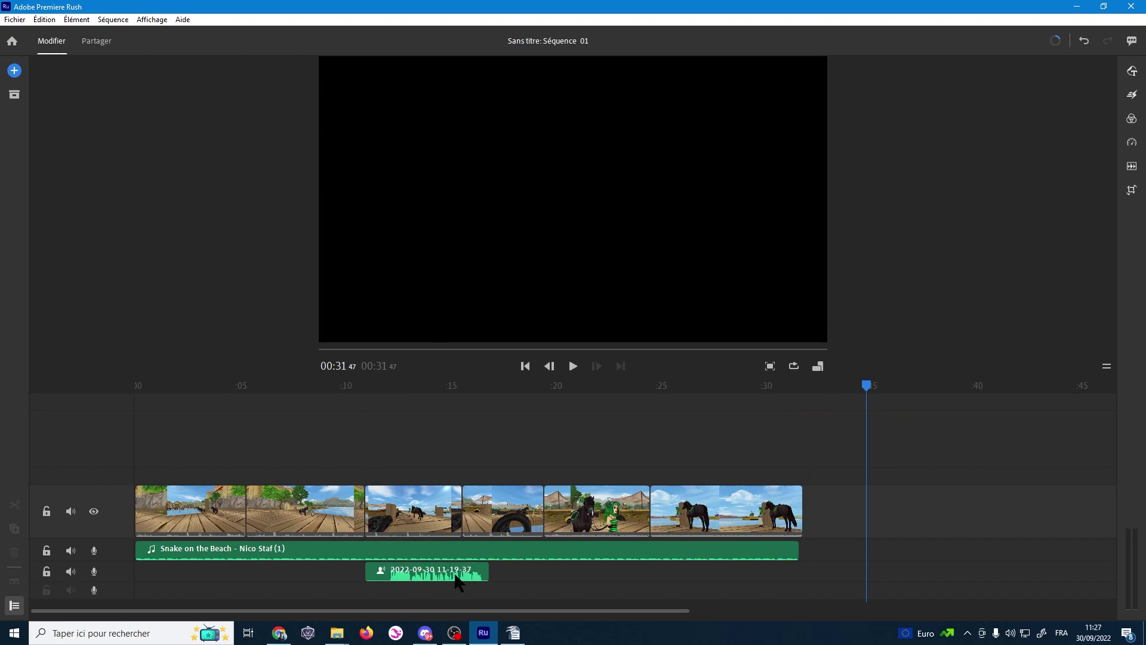
pyautogui.click(448, 576)
# Put the voice clip at 0:00 on audio track 1 and move Snake on the Beach to 0:32.
pyautogui.moveTo(420, 588); pyautogui.dragTo(190, 573)
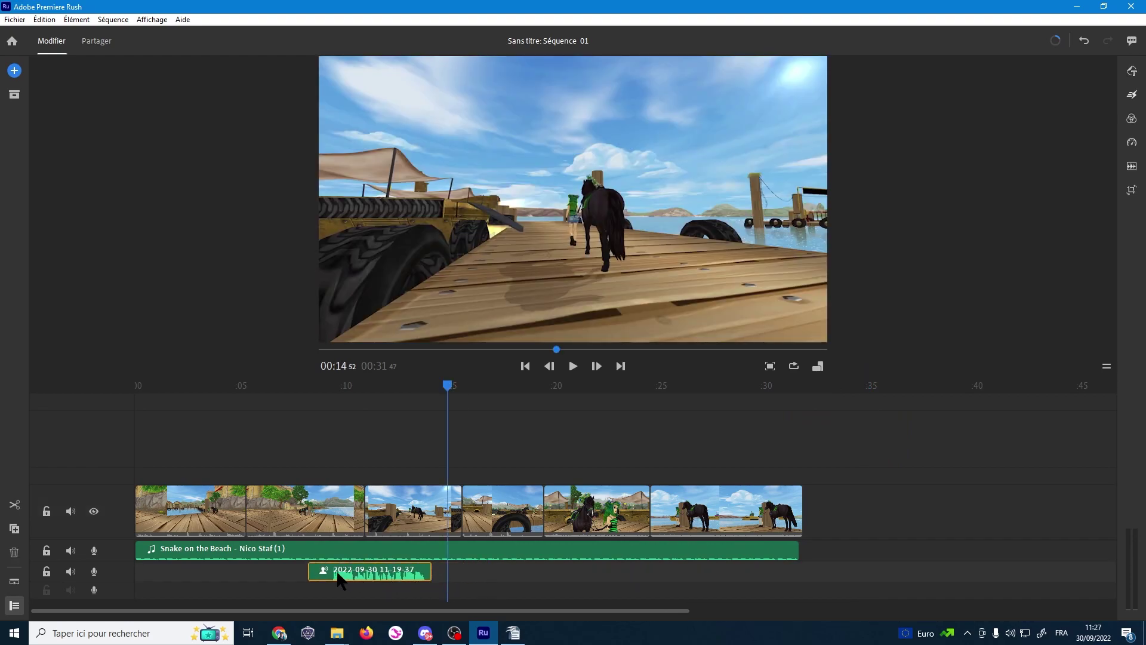
pyautogui.click(209, 550)
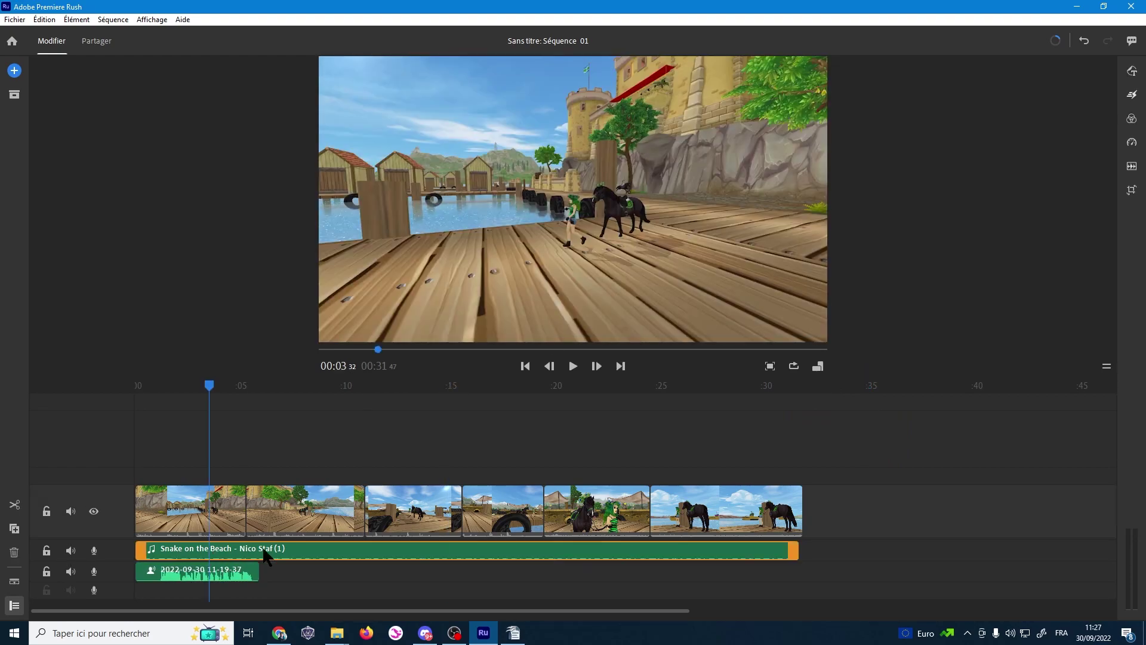
pyautogui.moveTo(265, 555); pyautogui.dragTo(947, 556)
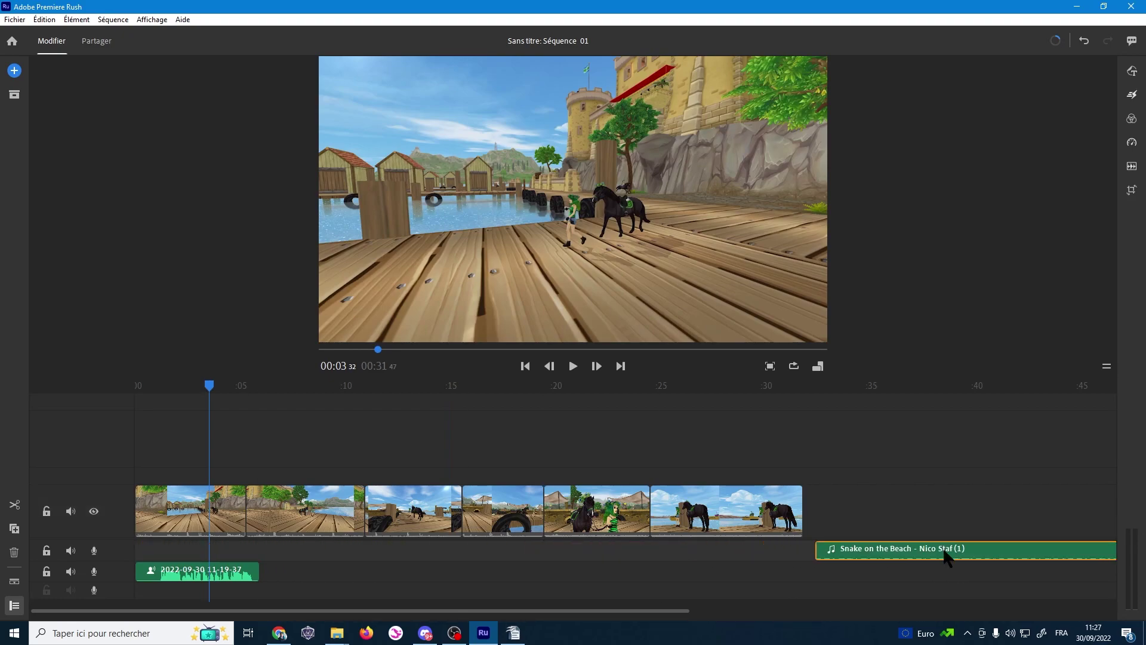
pyautogui.click(160, 572)
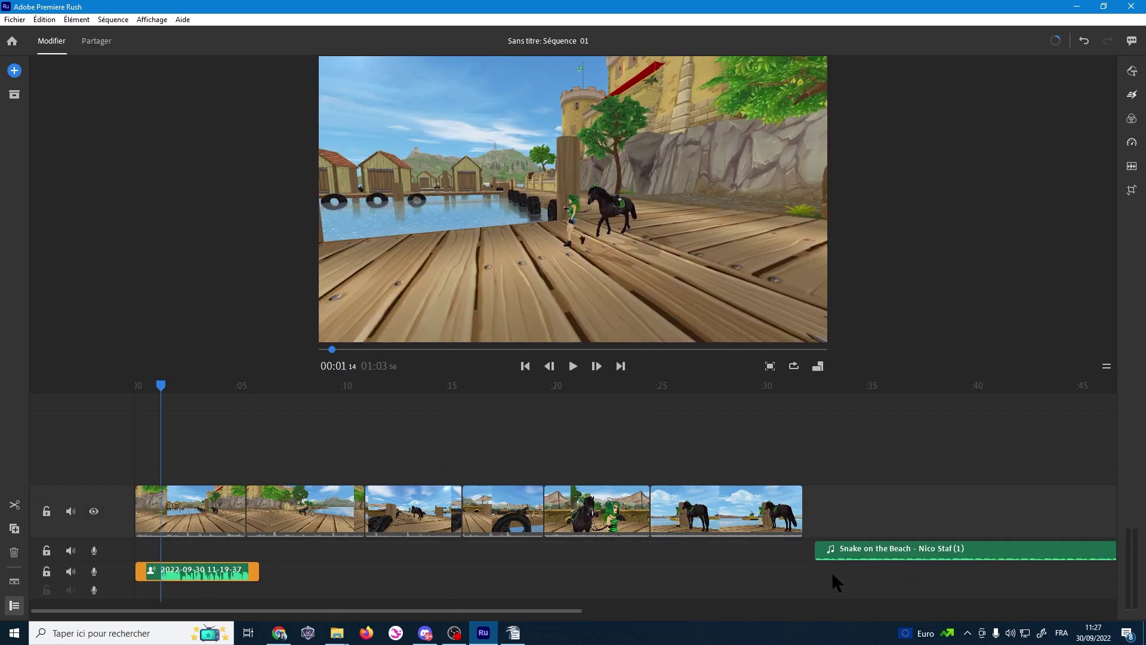
pyautogui.moveTo(154, 577); pyautogui.dragTo(186, 559)
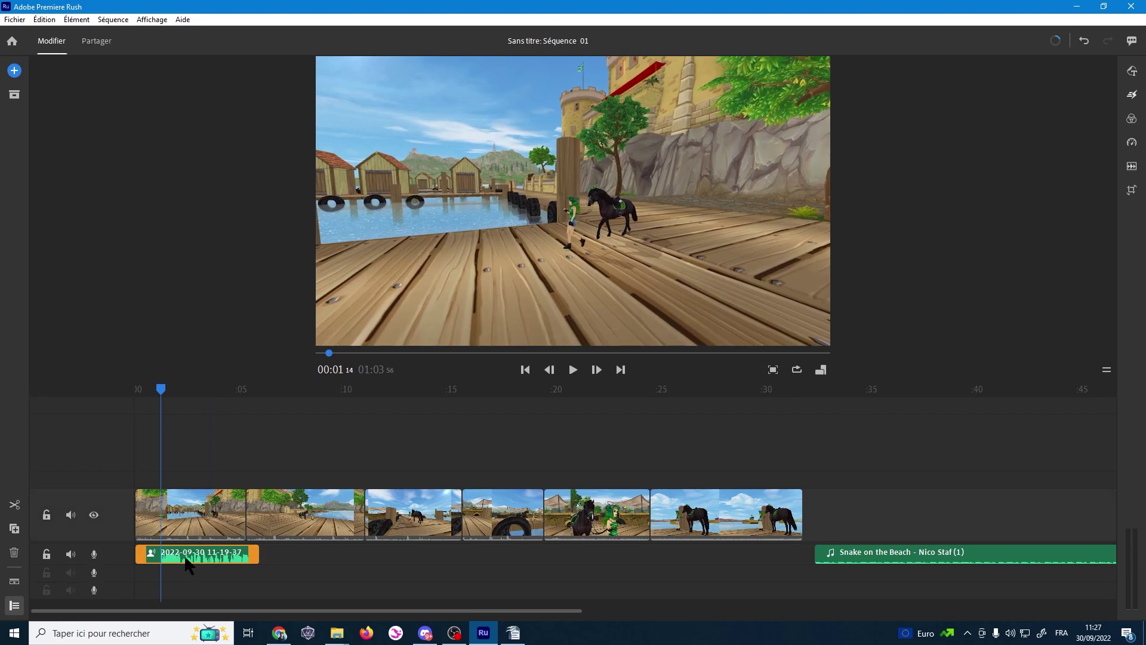
# Play back the opening seconds of the montage from about 0:01.
pyautogui.moveTo(150, 393); pyautogui.dragTo(160, 404)
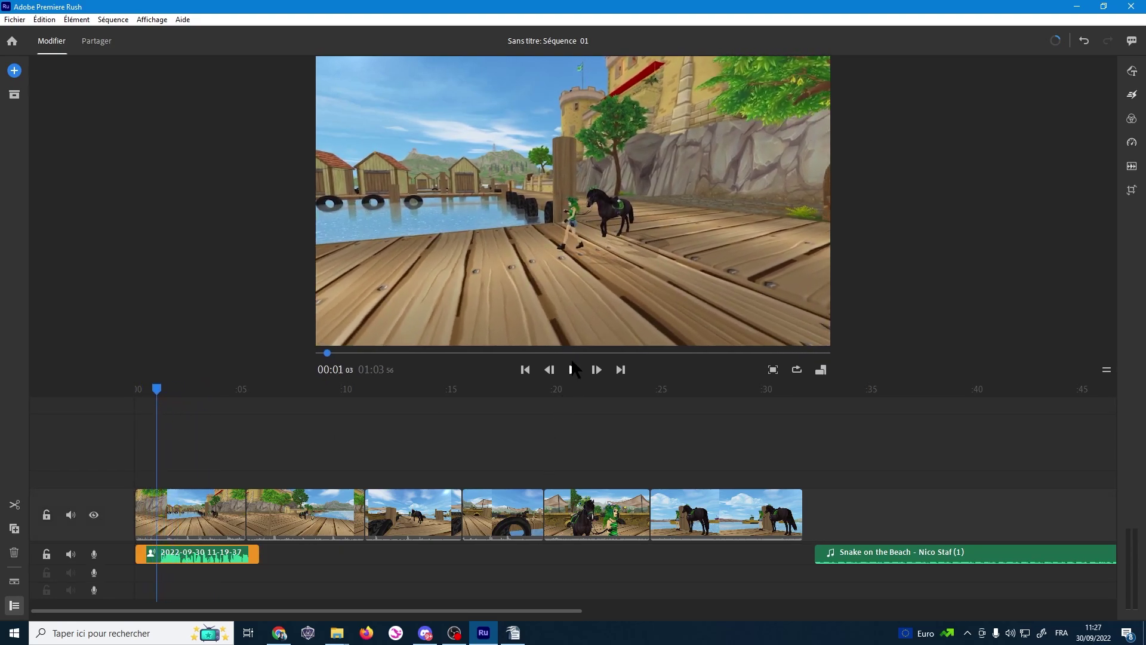
pyautogui.click(573, 365)
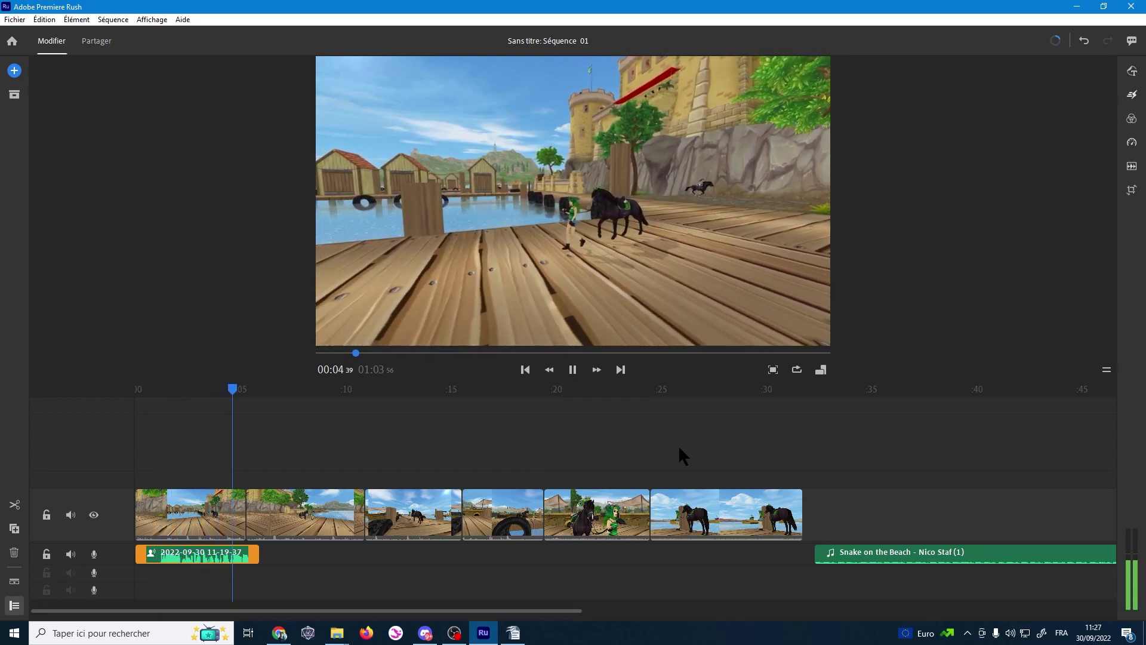
pyautogui.click(574, 370)
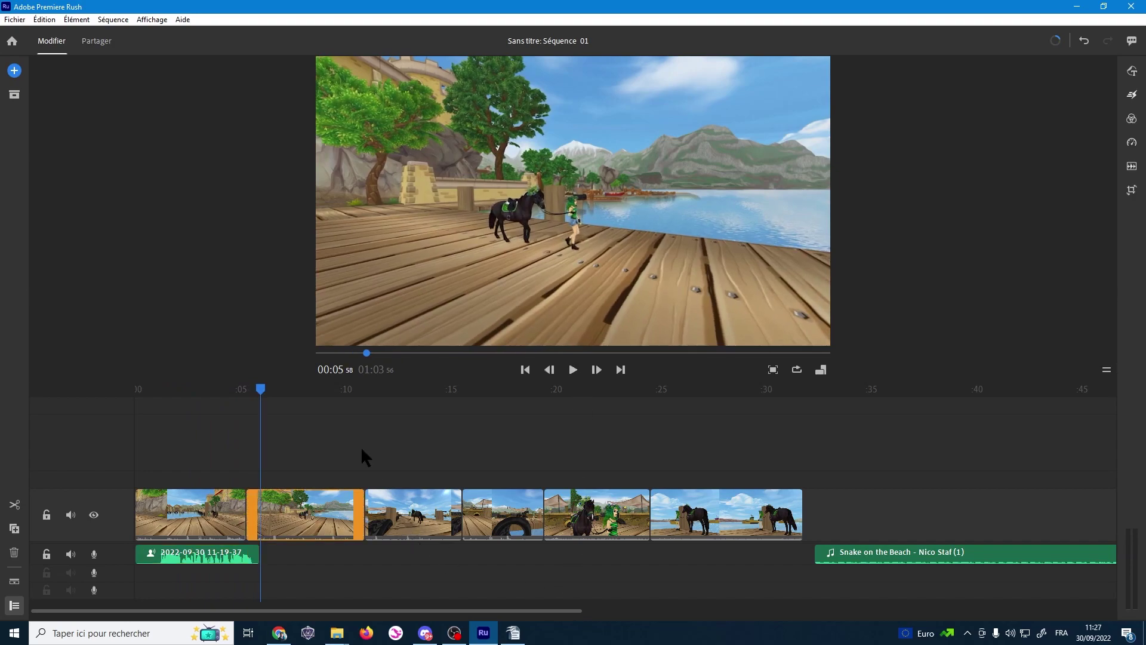
pyautogui.click(211, 554)
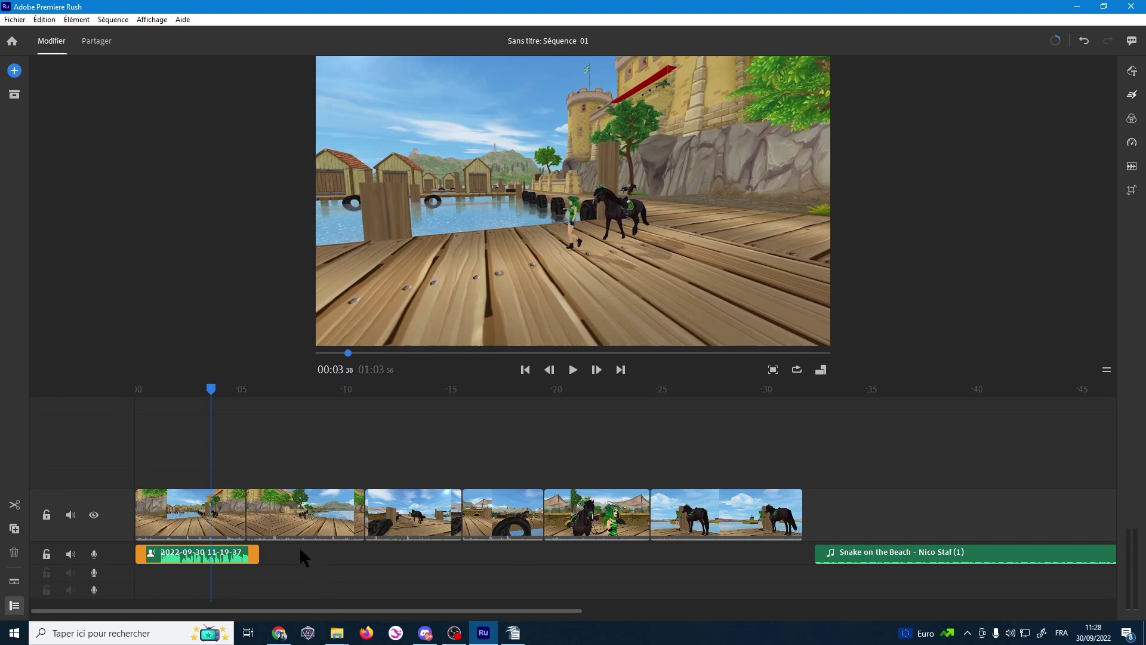
# Zoom the timeline to show 0–7 s and set the playhead near 1.1 seconds.
pyautogui.moveTo(580, 610); pyautogui.dragTo(384, 613)
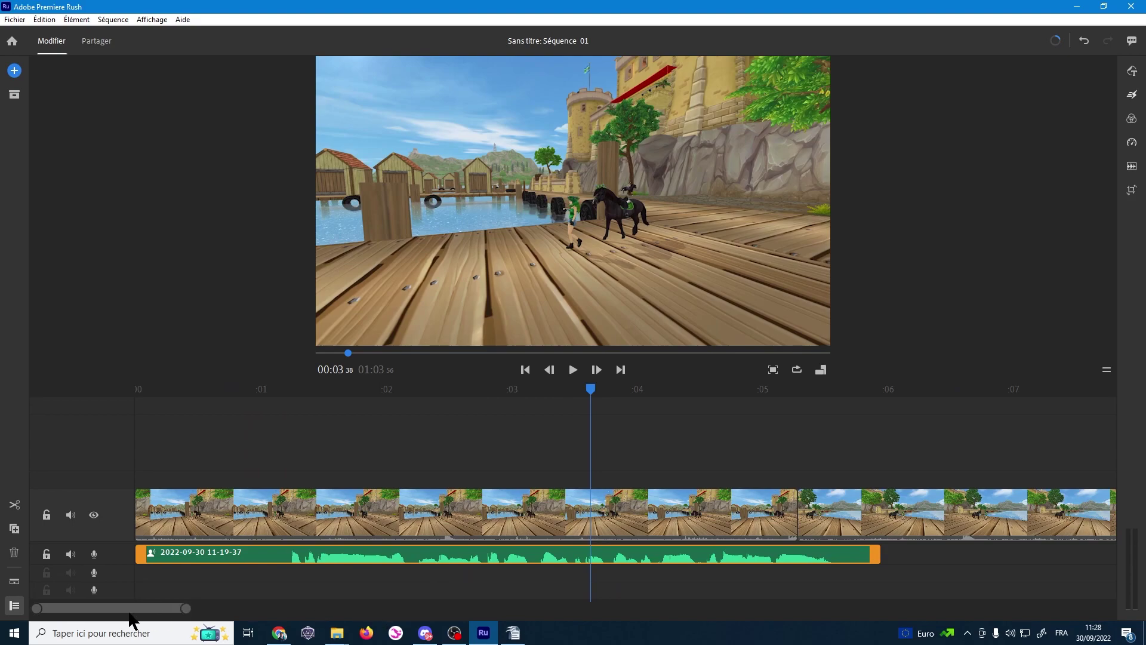
pyautogui.moveTo(132, 609); pyautogui.dragTo(142, 615)
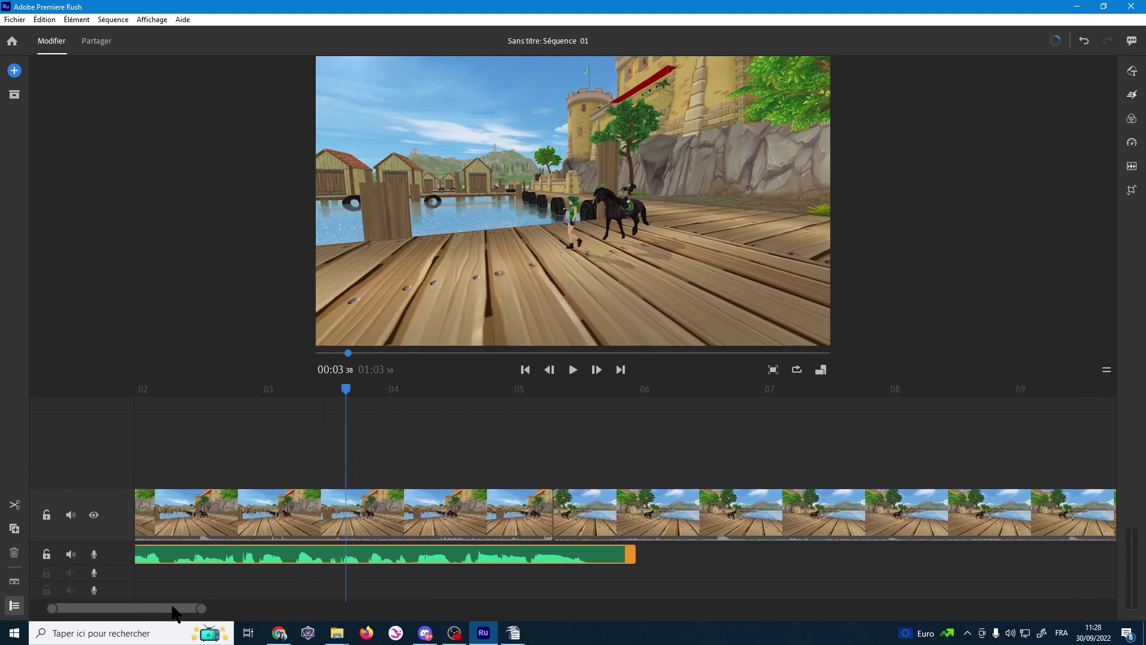
pyautogui.moveTo(173, 609); pyautogui.dragTo(161, 618)
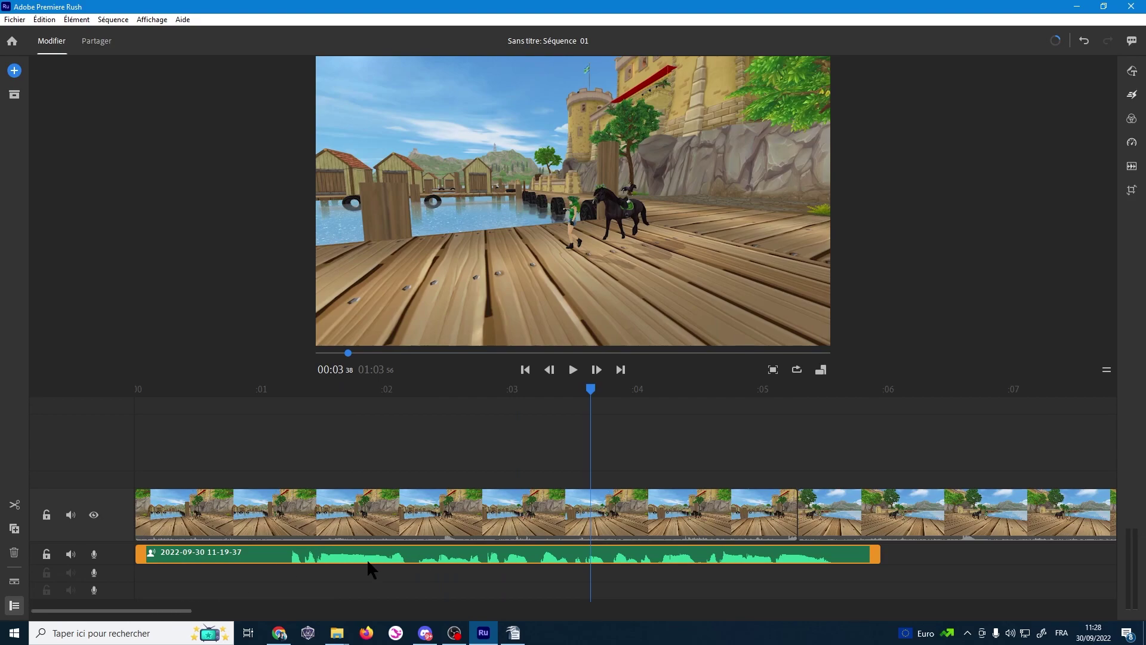
pyautogui.click(285, 559)
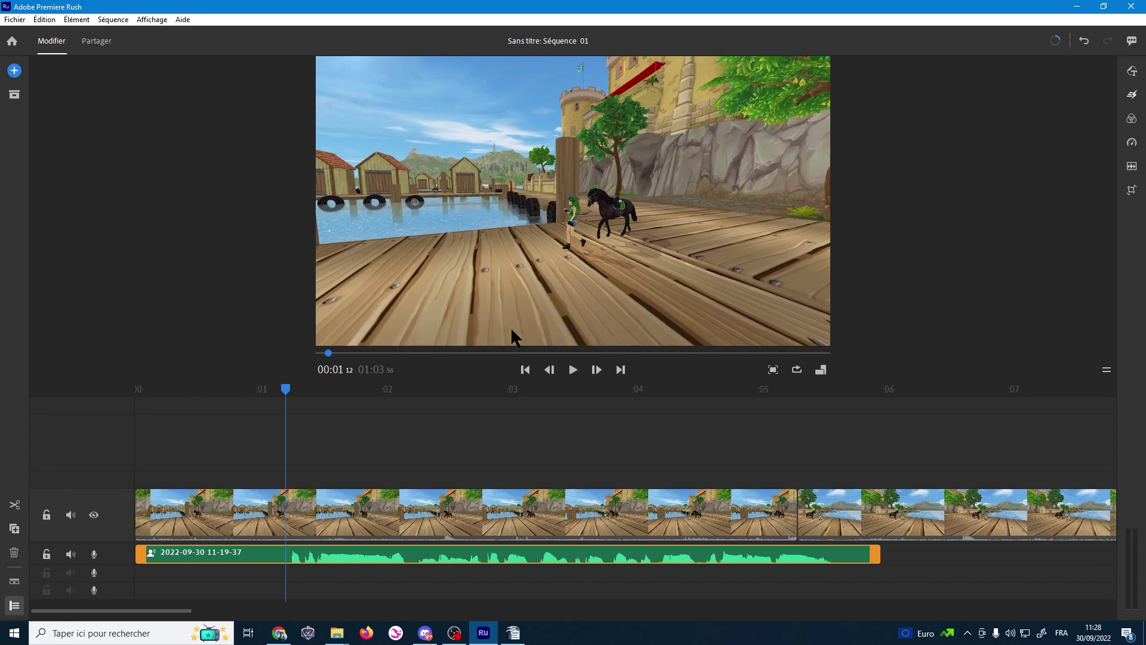
# Preview from 00:01.14, then place the playhead at 00:03.27 on the voice-over.
pyautogui.moveTo(286, 390); pyautogui.dragTo(290, 389)
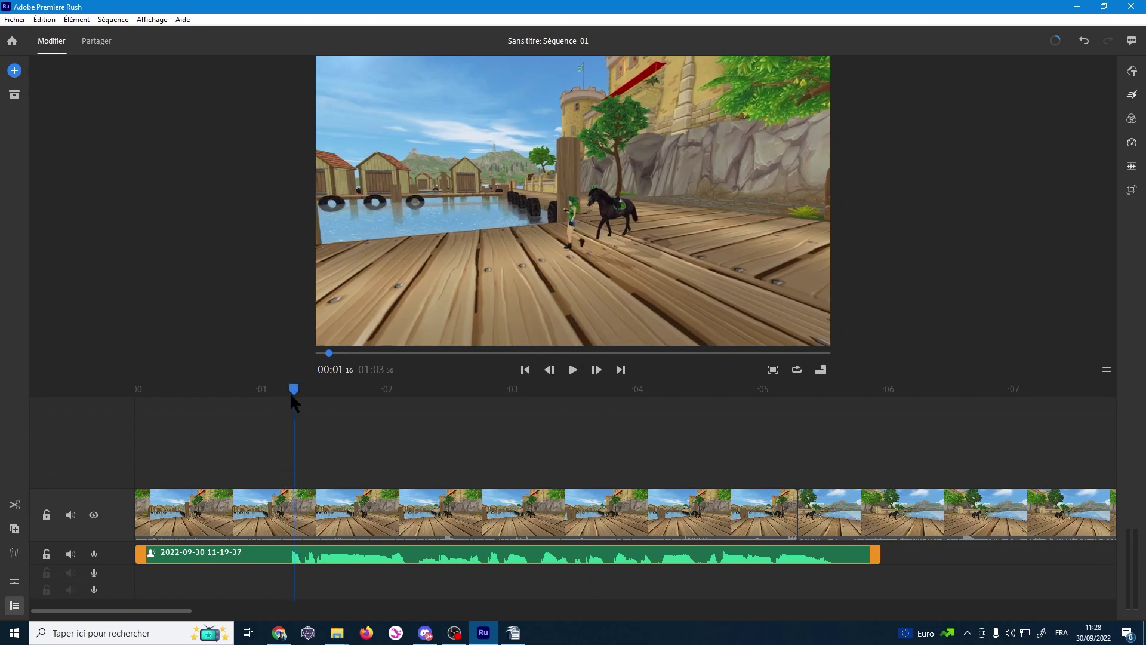
pyautogui.click(575, 370)
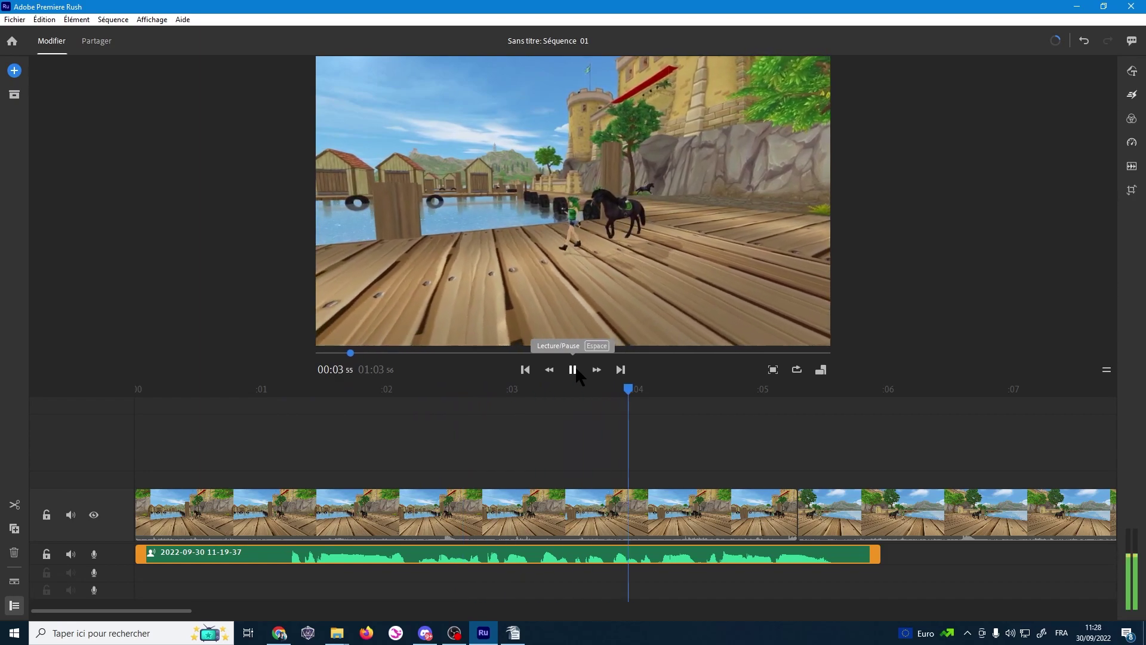
pyautogui.click(576, 369)
pyautogui.click(568, 560)
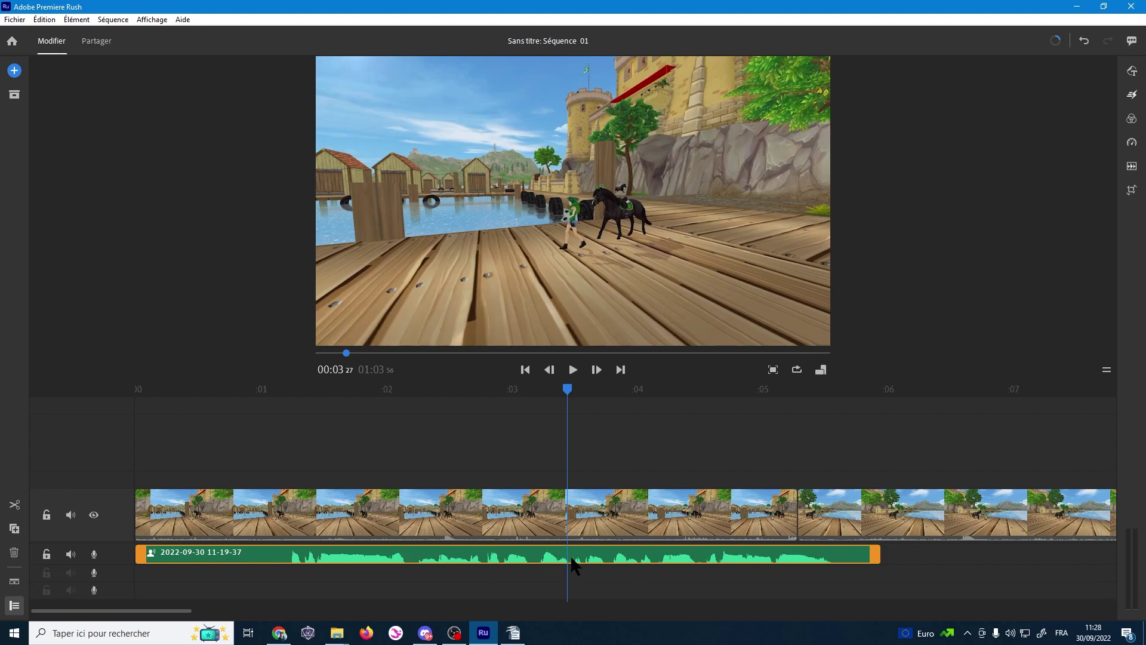
# Split the voice-over at 00:03.27 and trim the second part, keeping it against the first.
pyautogui.press('s')
pyautogui.click(572, 369)
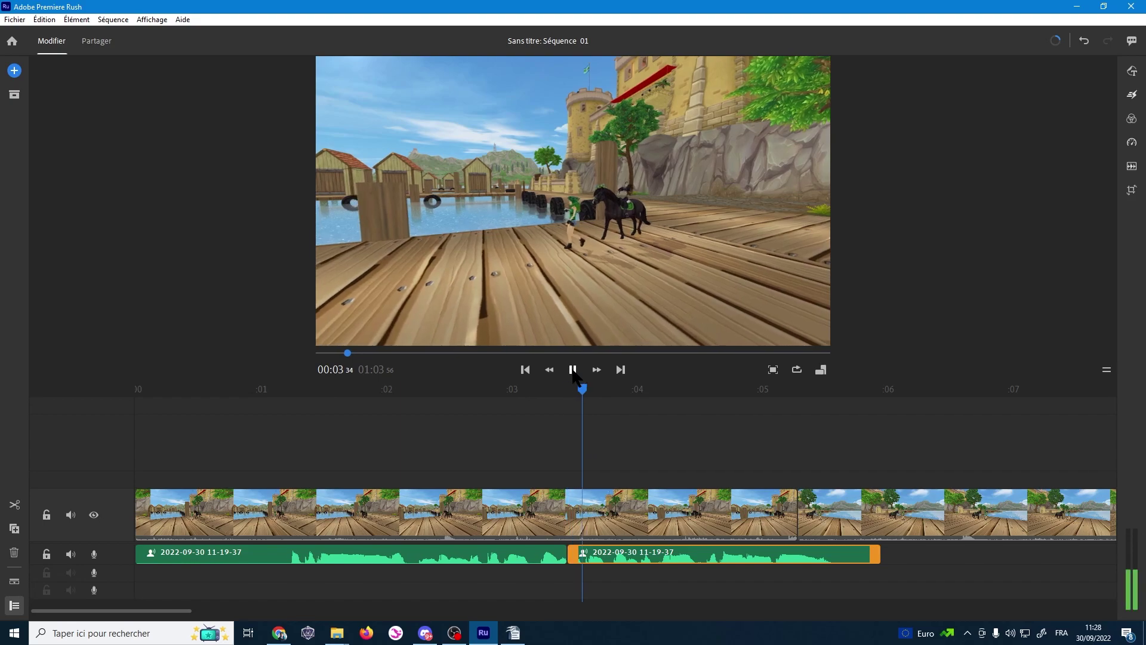
pyautogui.click(573, 371)
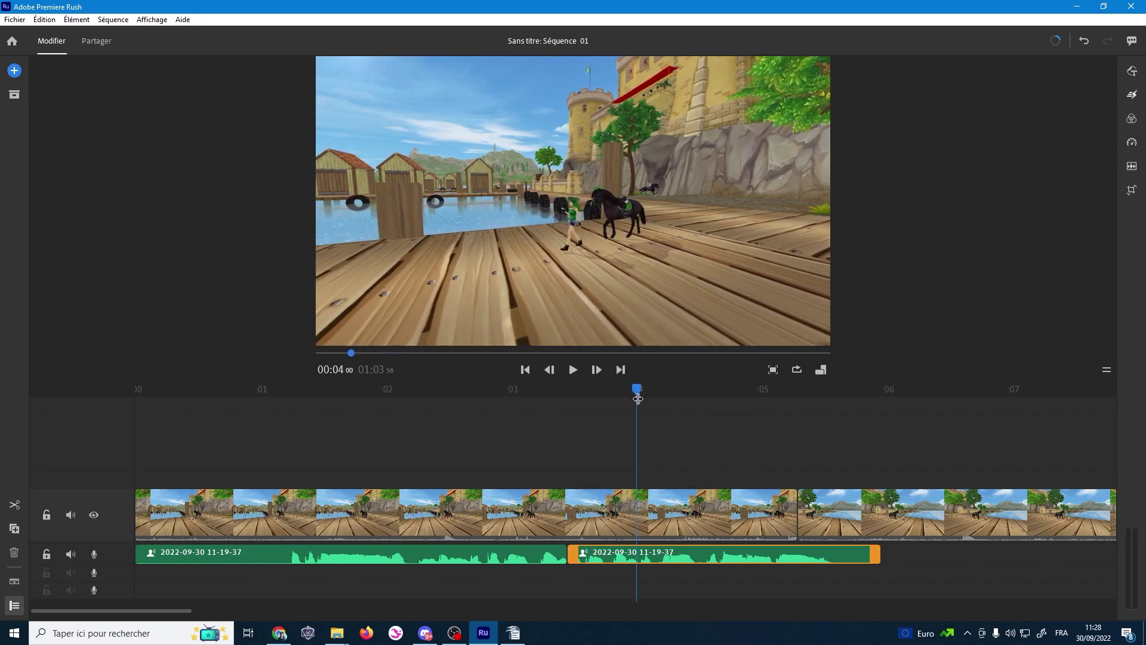
pyautogui.moveTo(569, 554); pyautogui.dragTo(633, 561)
pyautogui.click(375, 561)
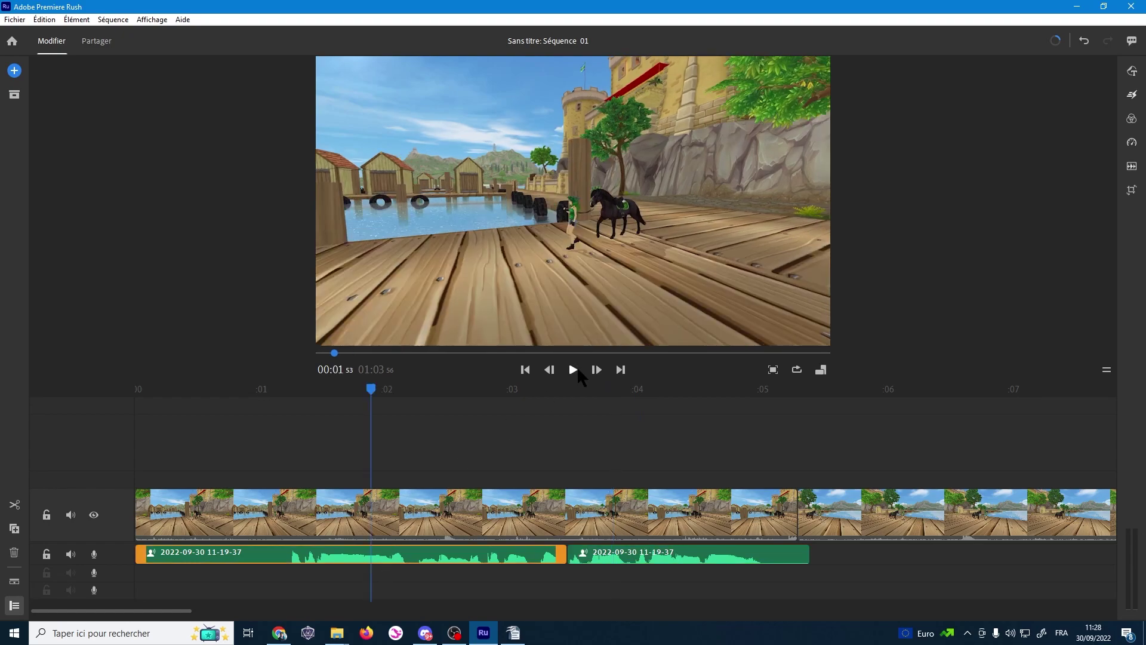
# Review the trimmed voice-over by playback and zoom the timeline back out.
pyautogui.click(574, 370)
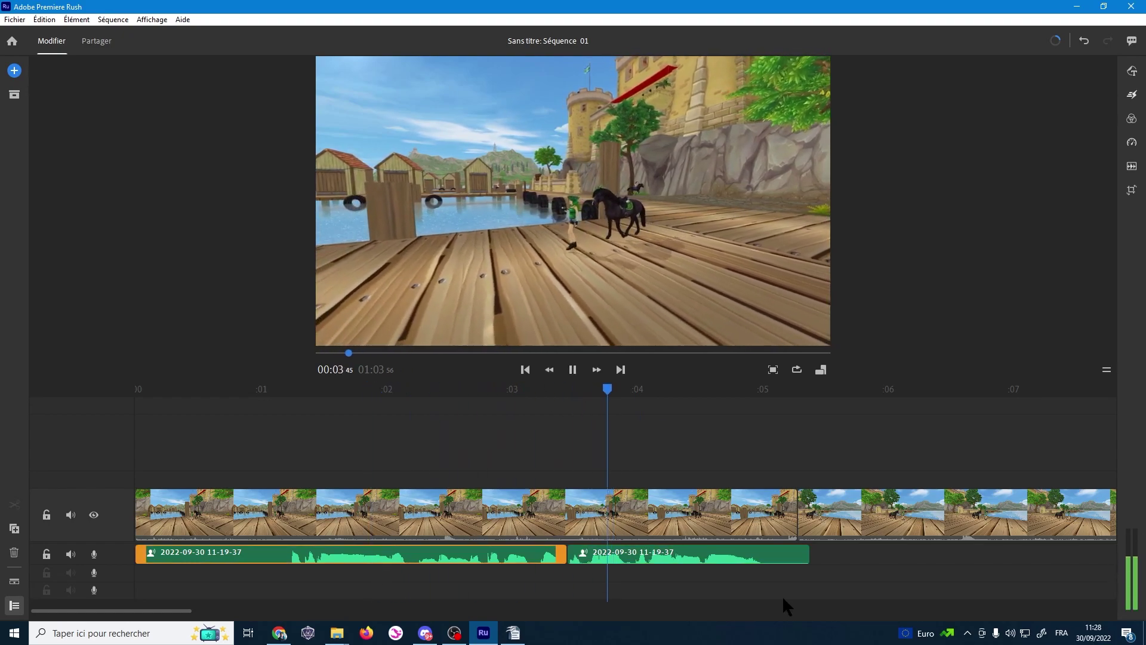
pyautogui.click(633, 286)
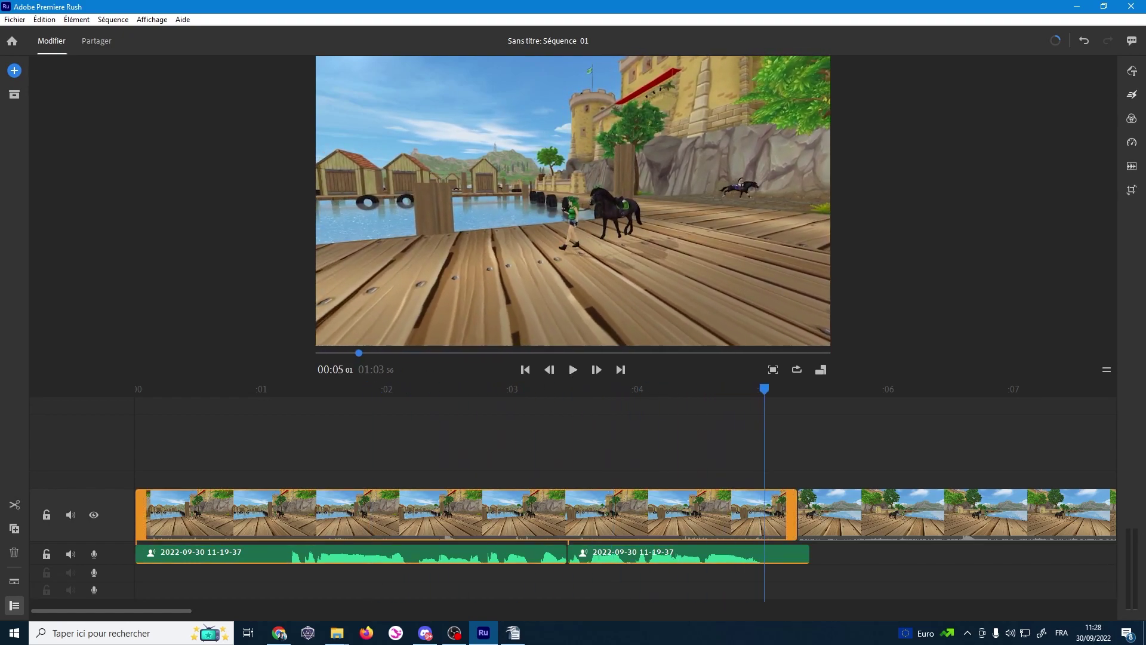
pyautogui.click(496, 552)
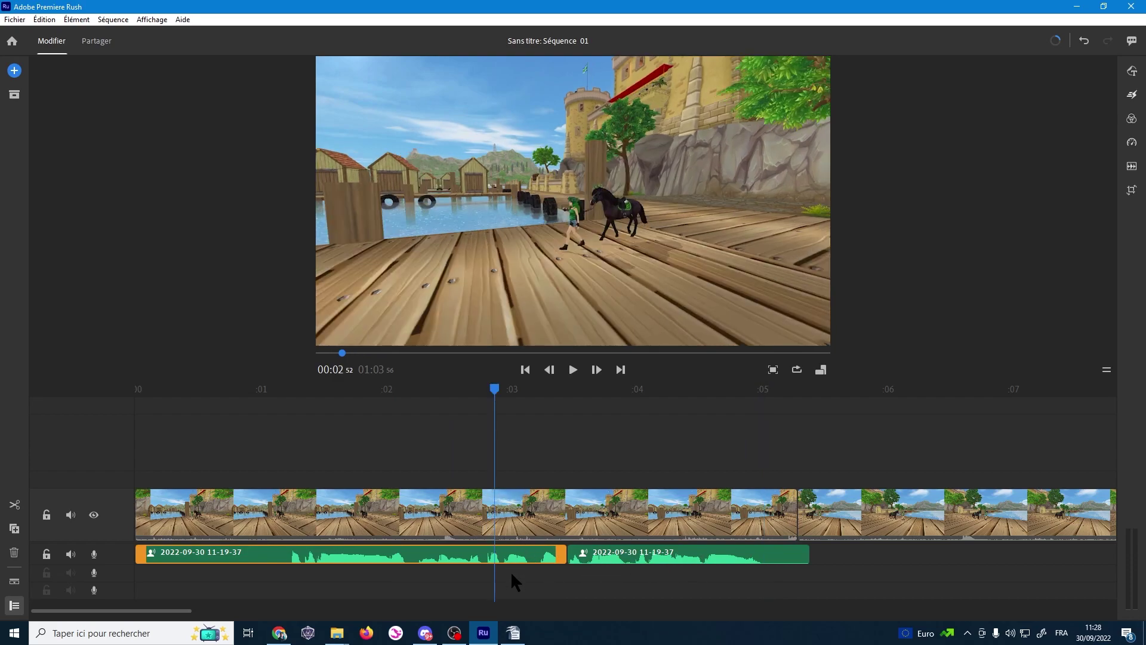
pyautogui.click(409, 520)
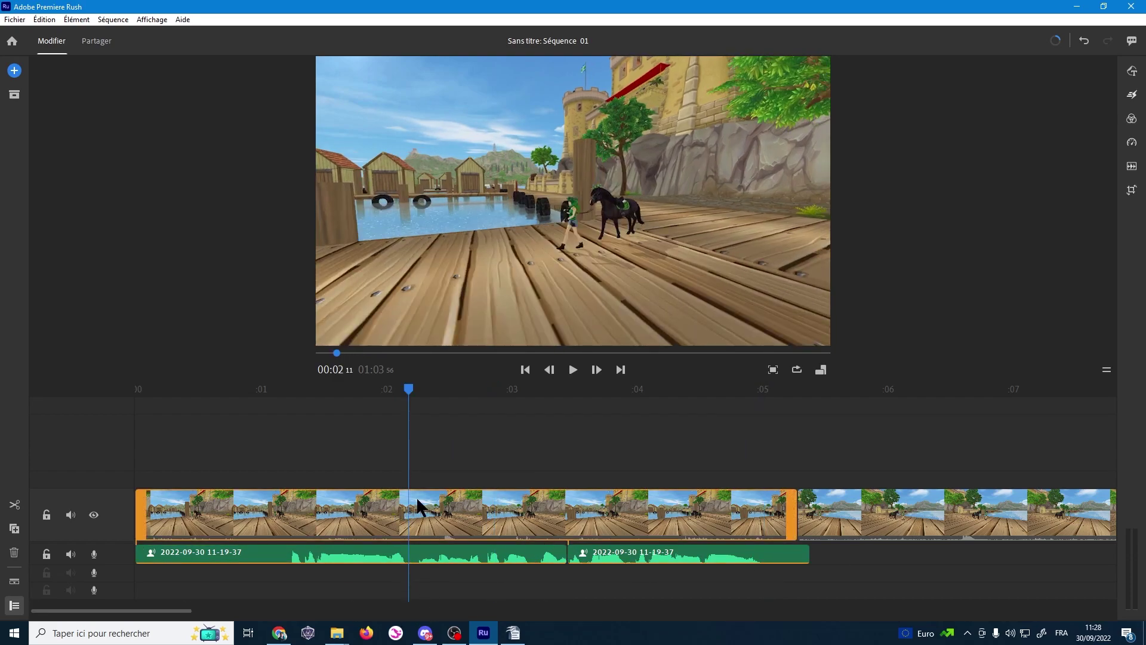
pyautogui.click(285, 546)
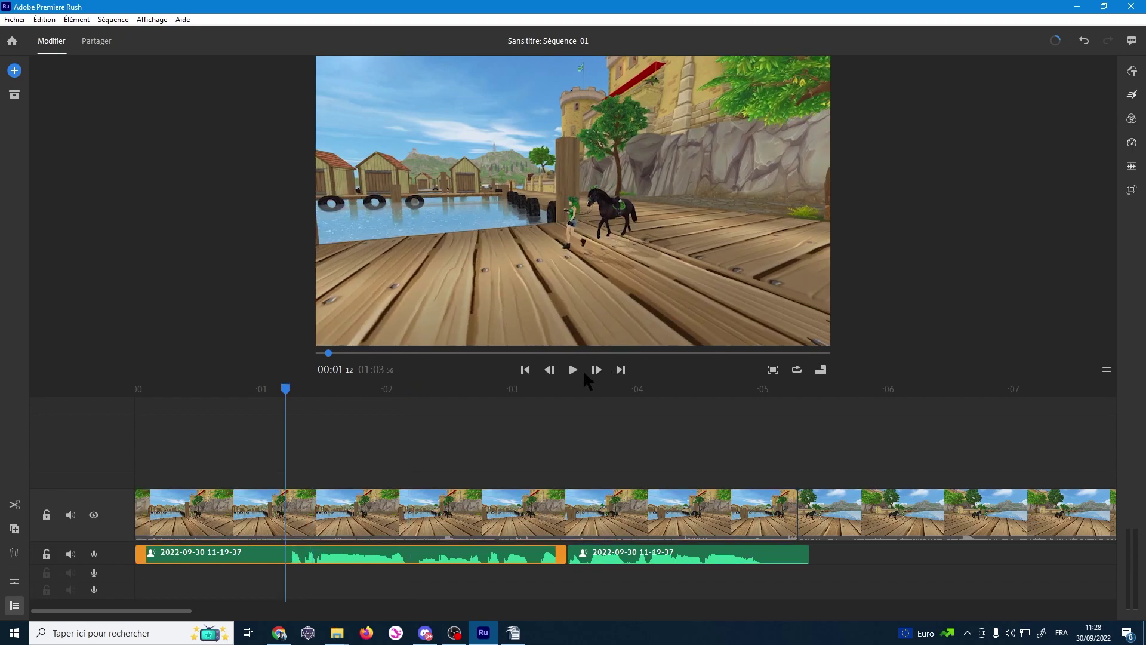
pyautogui.moveTo(191, 610); pyautogui.dragTo(438, 609)
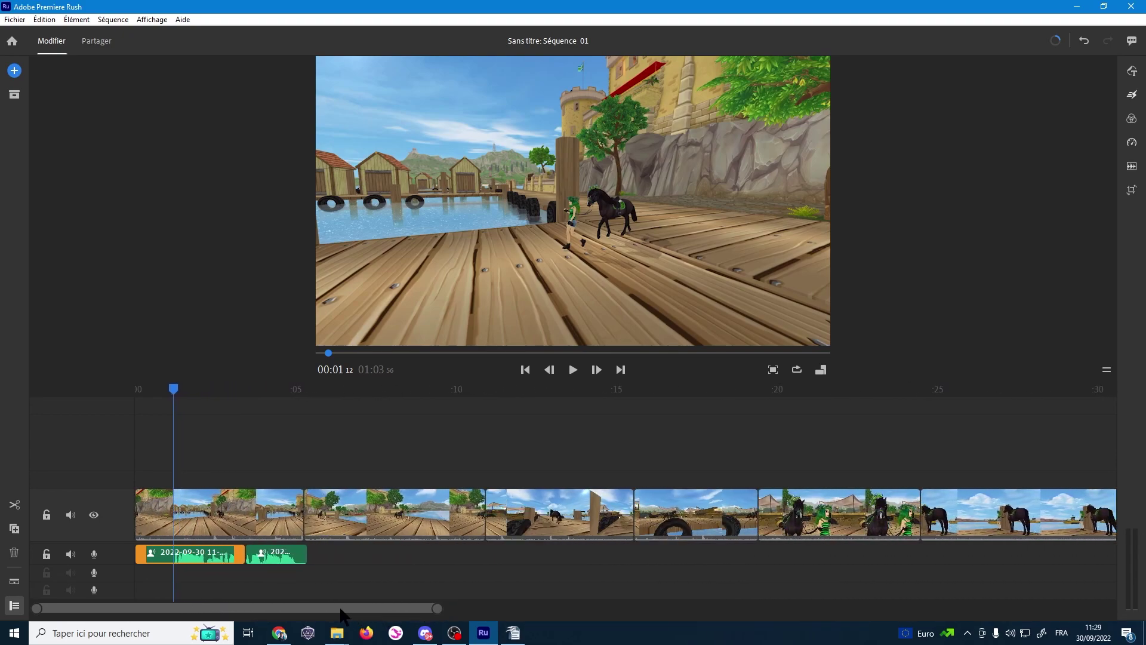
# Drag the Snake on the Beach music clip to 0:00 beneath the voice-over.
pyautogui.moveTo(352, 609); pyautogui.dragTo(420, 610)
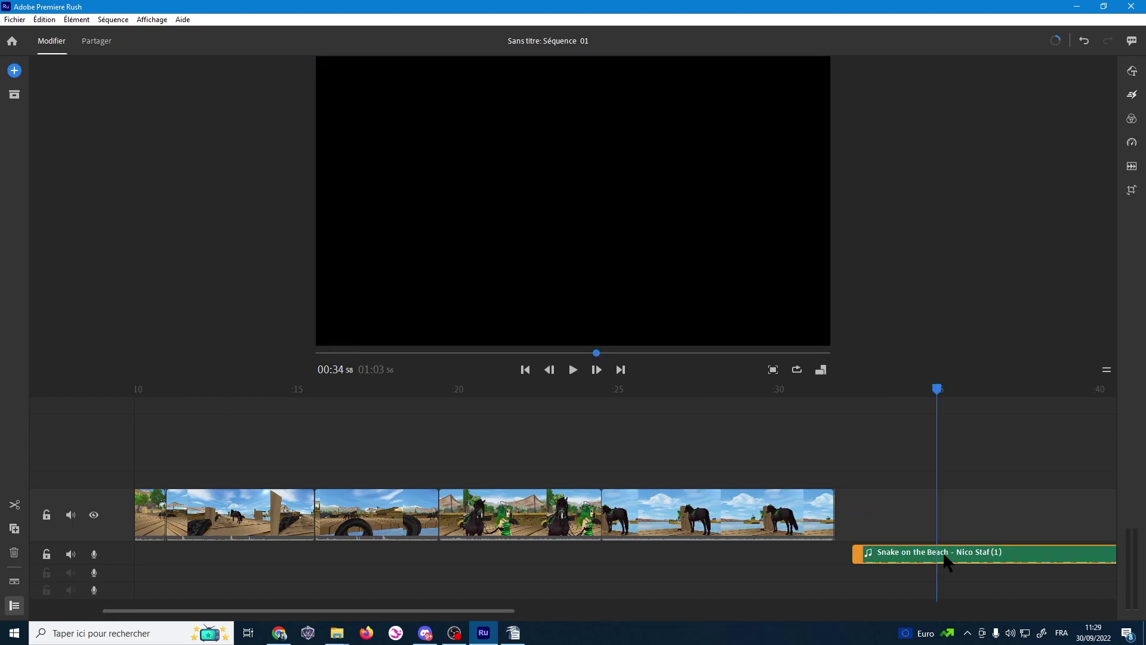
pyautogui.moveTo(943, 555)
pyautogui.mouseDown()
pyautogui.moveTo(591, 585)
pyautogui.moveTo(308, 584)
pyautogui.mouseUp()
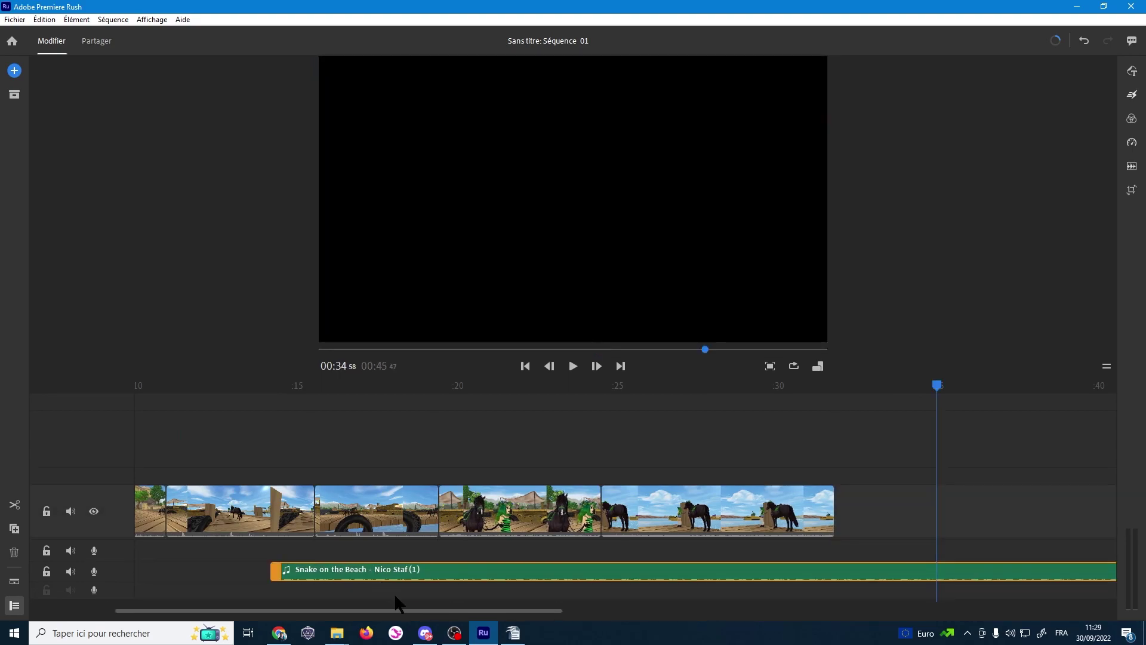
pyautogui.doubleClick(564, 608)
pyautogui.moveTo(435, 574); pyautogui.dragTo(184, 572)
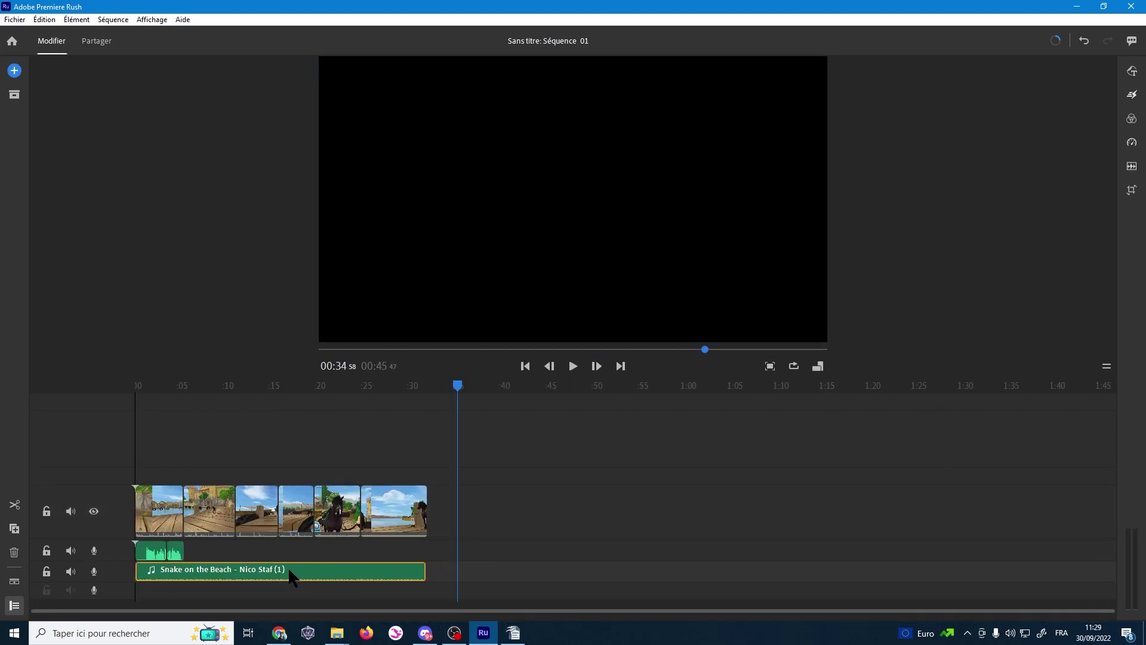
pyautogui.click(185, 575)
pyautogui.click(148, 572)
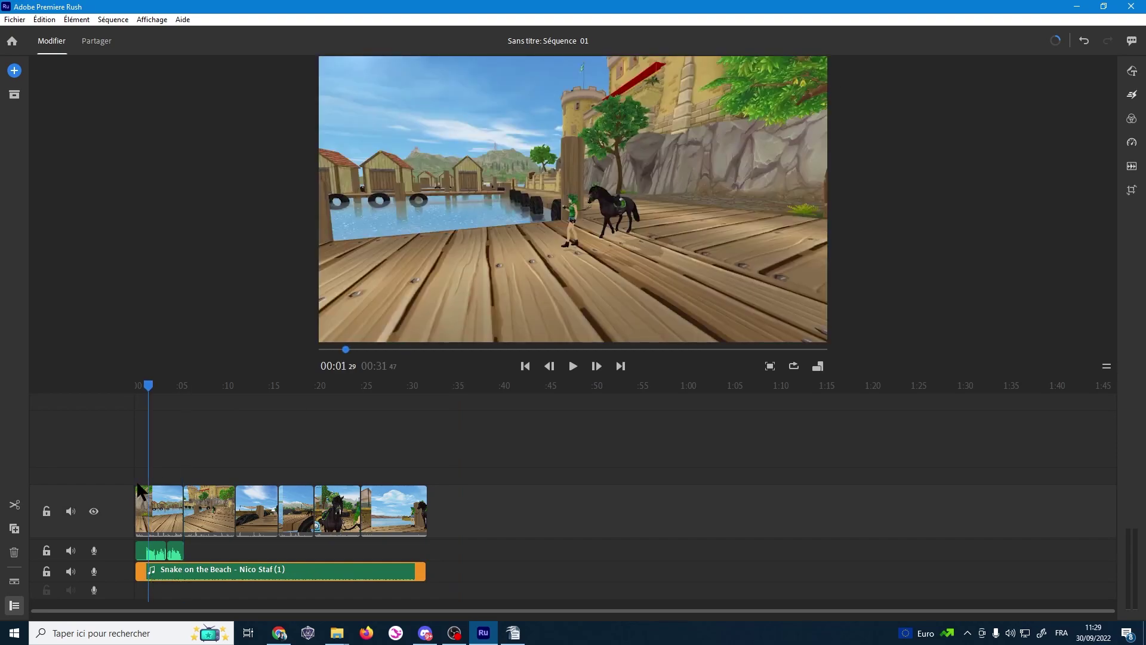
# Set the music clip's Volume de l'élément to 4, check it by playback, then go to Partager.
pyautogui.click(1132, 168)
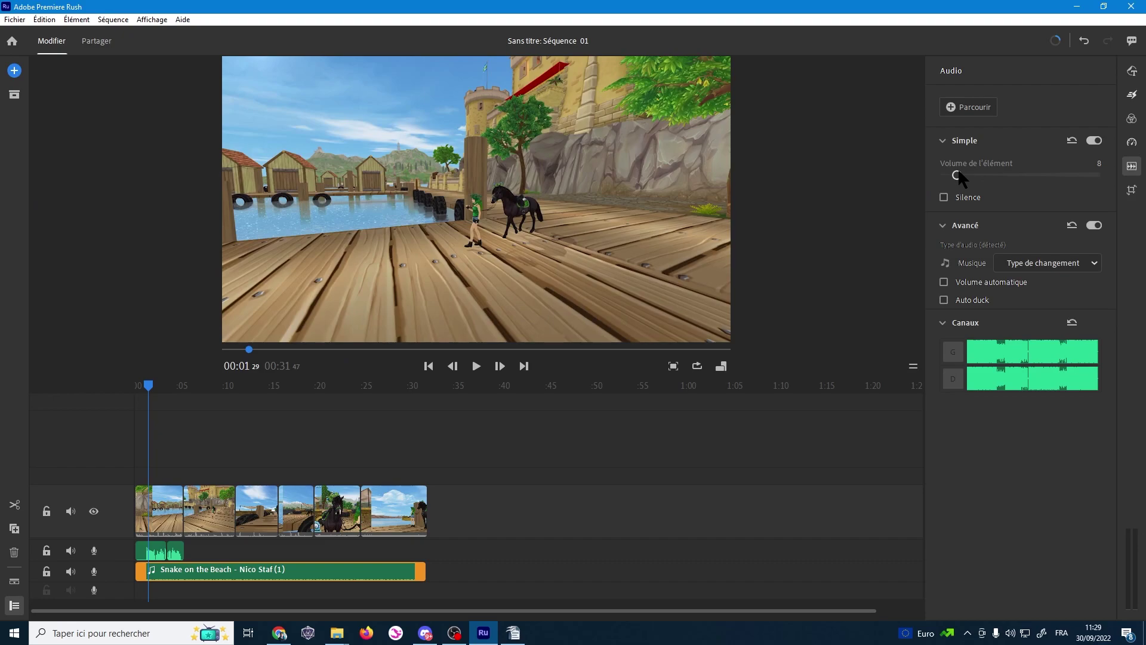
pyautogui.moveTo(956, 176); pyautogui.dragTo(952, 176)
pyautogui.moveTo(147, 384); pyautogui.dragTo(137, 385)
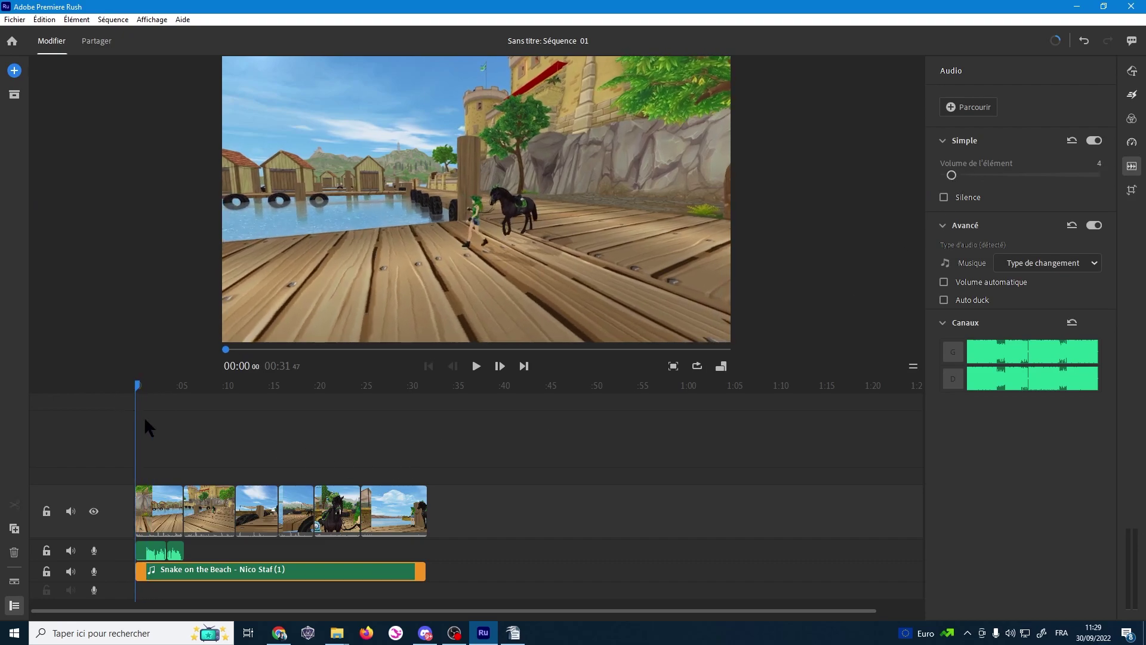
pyautogui.click(476, 366)
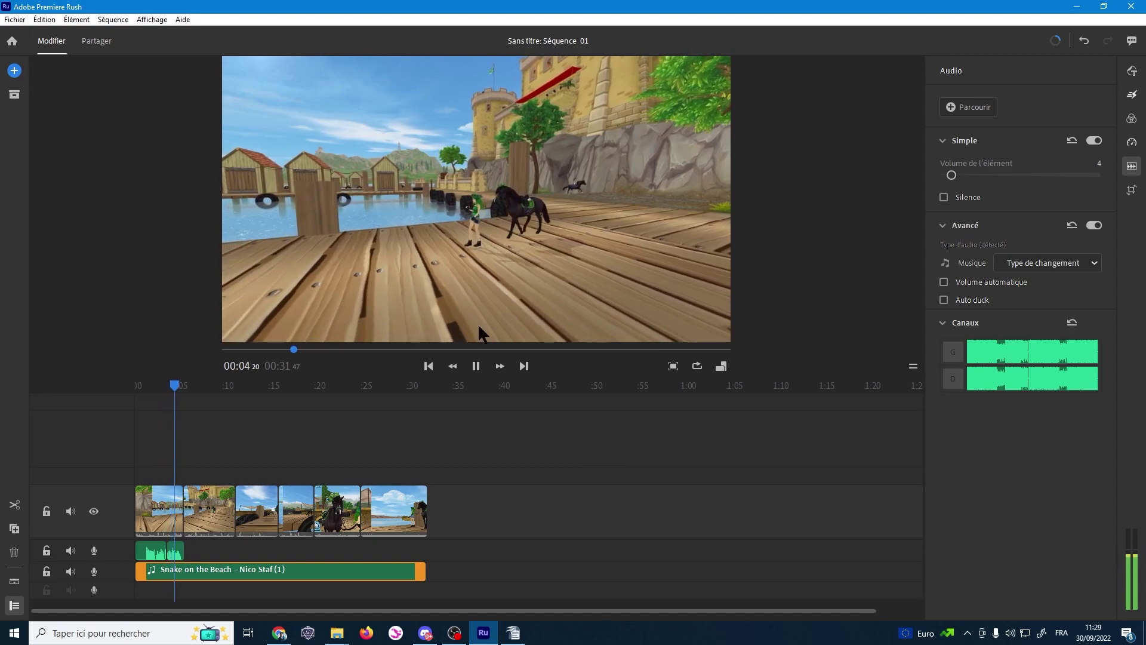
pyautogui.click(476, 366)
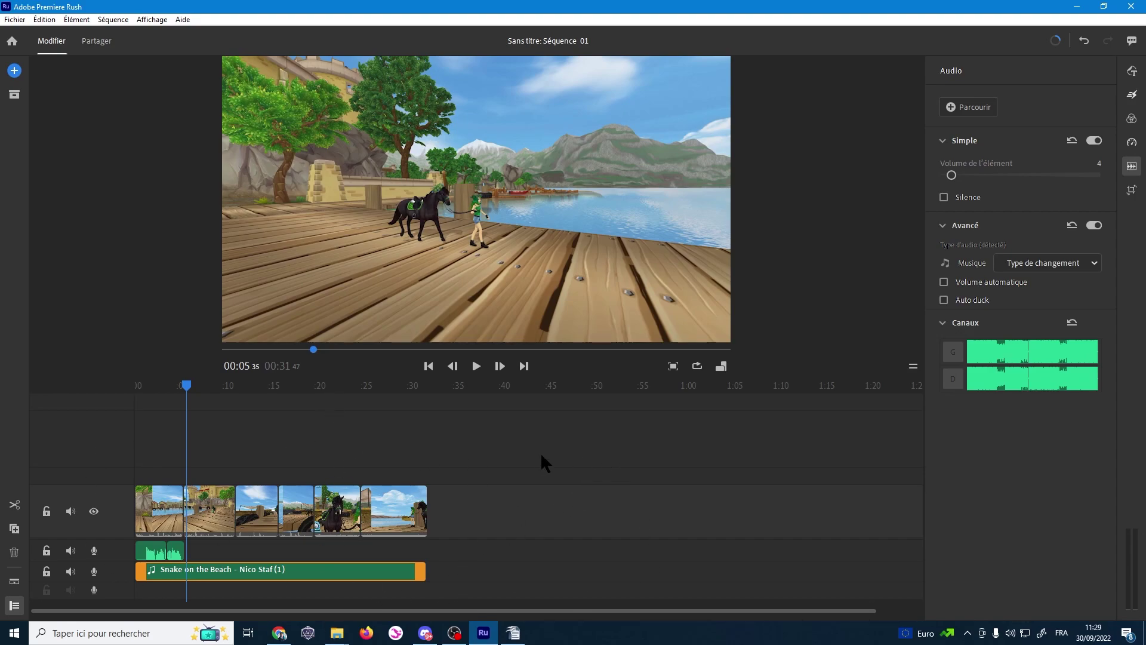
pyautogui.click(97, 42)
# Edit the export file name to RP-star-stable.
pyautogui.click(255, 114)
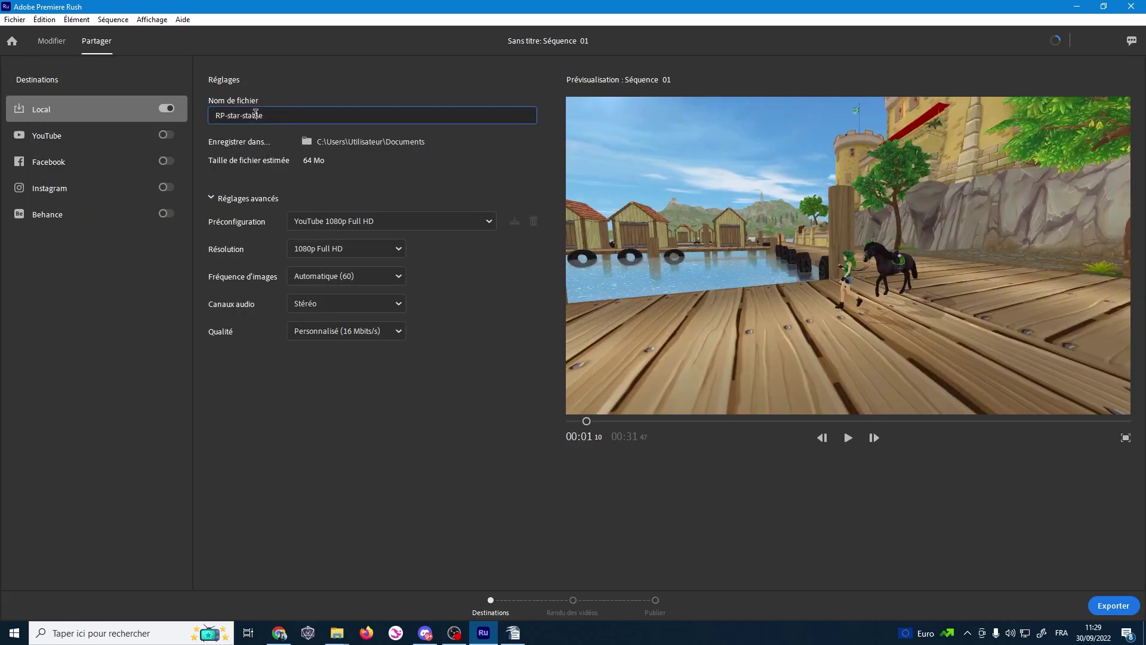
pyautogui.doubleClick(290, 115)
pyautogui.click(272, 110)
pyautogui.hotkey('shift', 'Left')
pyautogui.hotkey('shift', 'Left')
pyautogui.hotkey('shift', 'Left')
pyautogui.moveTo(295, 116); pyautogui.dragTo(215, 113)
pyautogui.click(215, 113)
pyautogui.click(272, 116)
pyautogui.doubleClick(241, 117)
pyautogui.click(247, 115)
pyautogui.click(226, 115)
pyautogui.hotkey('ctrl', 'a')
pyautogui.moveTo(219, 116); pyautogui.dragTo(270, 116)
pyautogui.click(272, 116)
pyautogui.hotkey('ctrl', 'a')
pyautogui.click(268, 117)
pyautogui.tripleClick(253, 116)
pyautogui.click(231, 115)
pyautogui.tripleClick(227, 115)
pyautogui.click(218, 115)
pyautogui.moveTo(218, 115); pyautogui.dragTo(260, 119)
# Keep the YouTube 1080p Full HD preset and 1080p Full HD resolution.
pyautogui.click(311, 224)
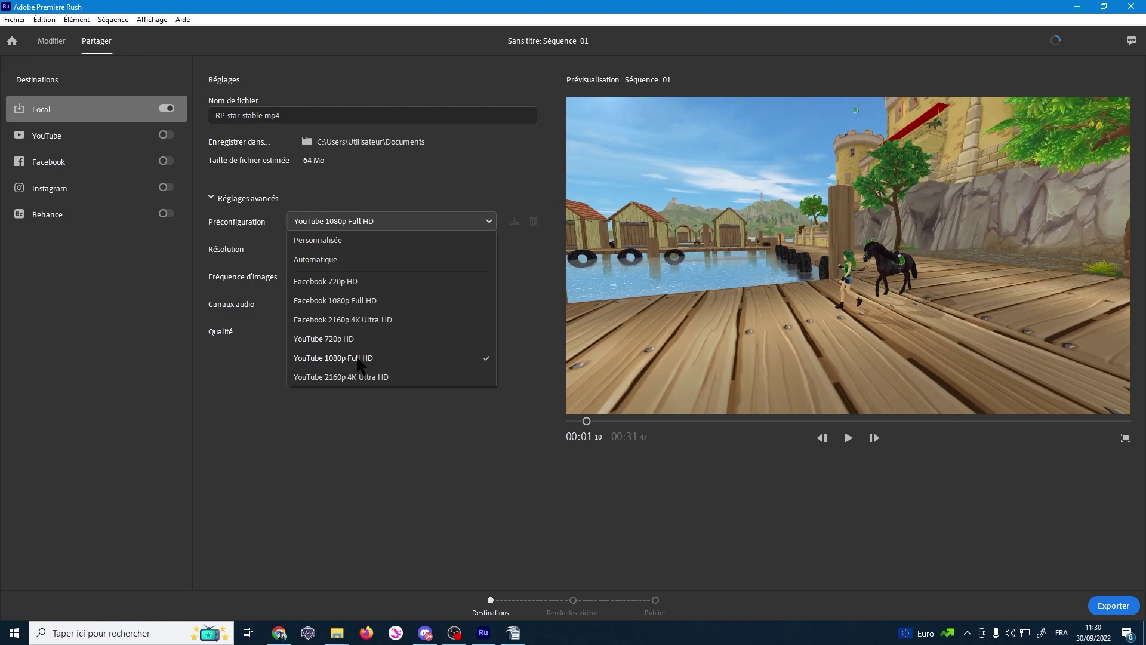
pyautogui.click(330, 360)
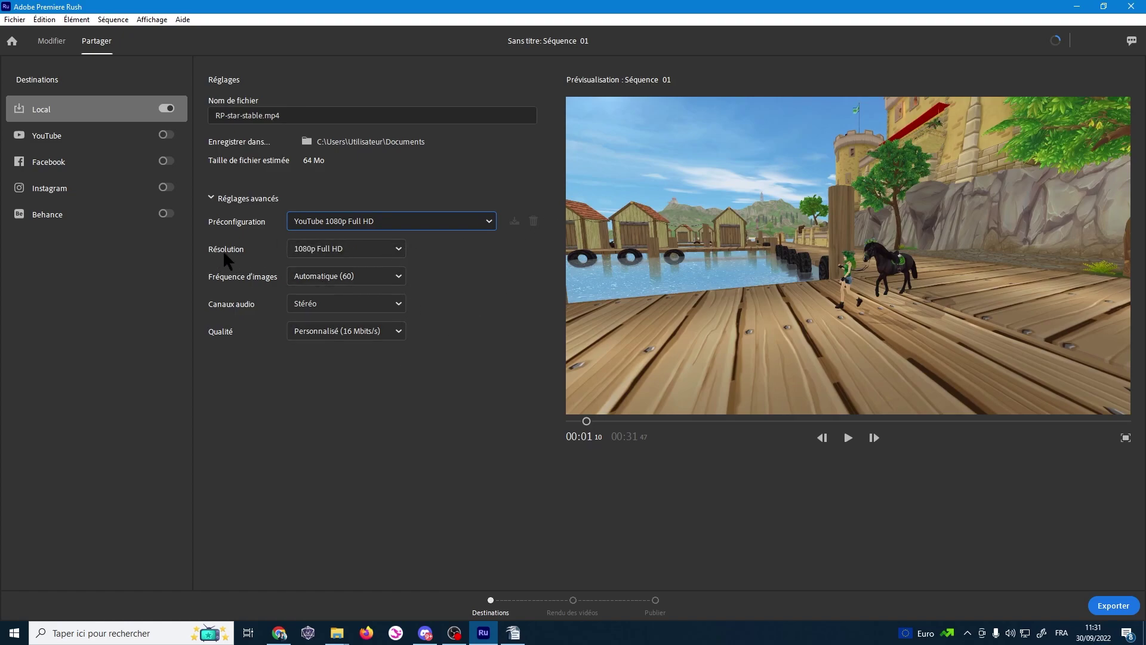
pyautogui.click(319, 250)
pyautogui.click(327, 250)
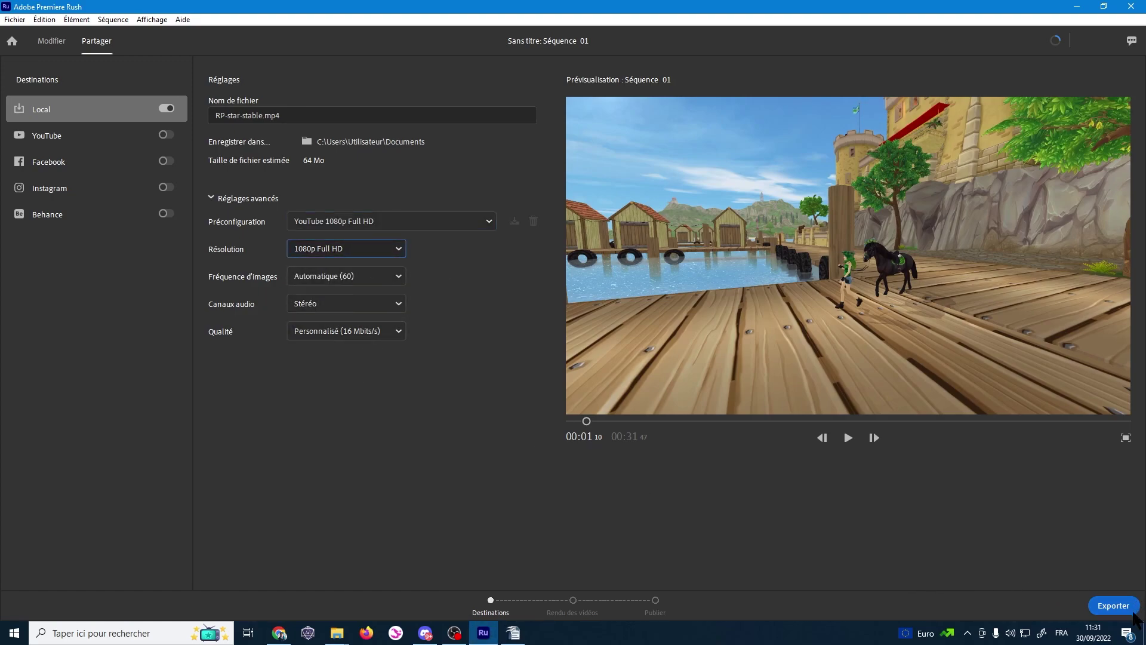
# Start the local render of RP-star-stable.mp4, leave the progress screen, and toggle another taskbar app.
pyautogui.click(1111, 607)
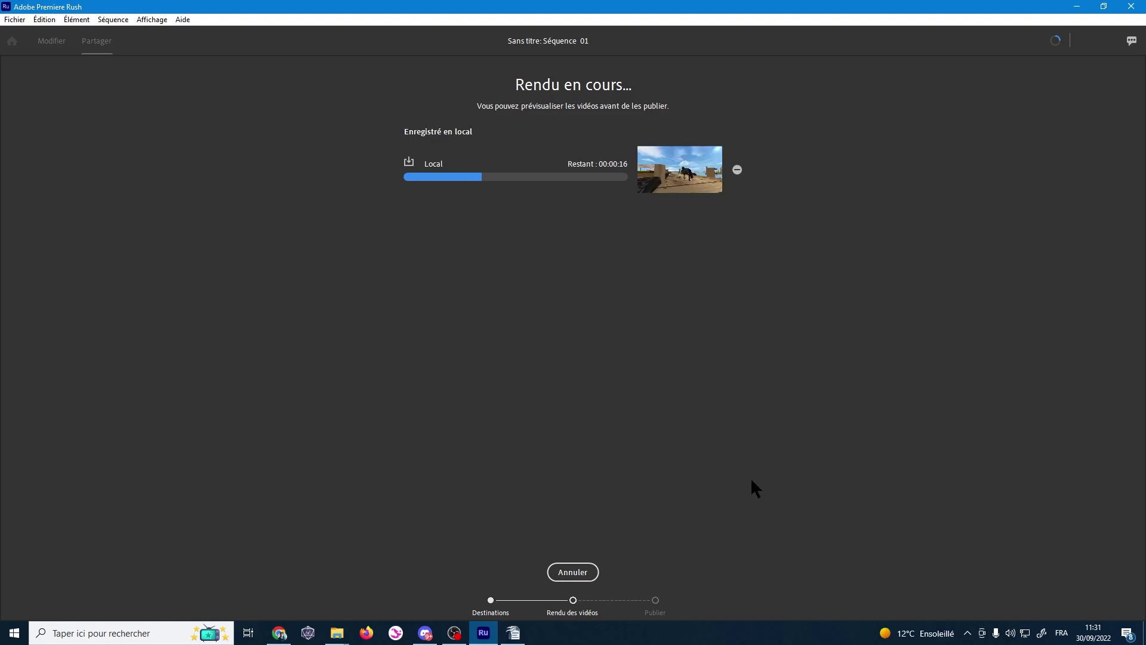
pyautogui.press('Escape')
pyautogui.click(454, 632)
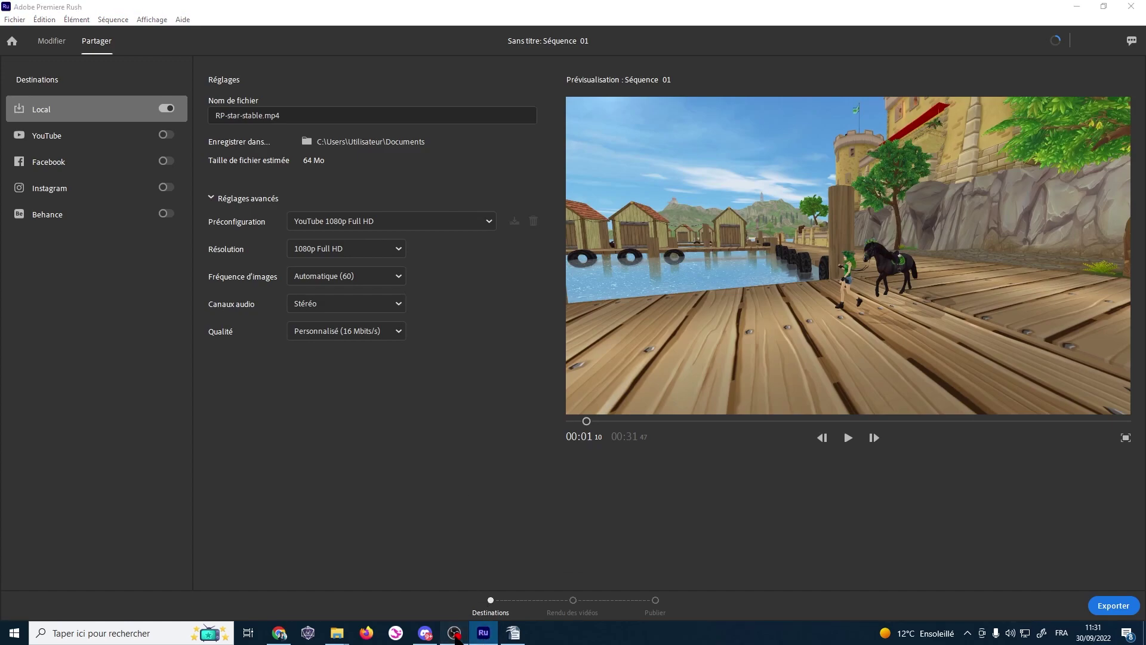
pyautogui.click(454, 633)
pyautogui.click(455, 633)
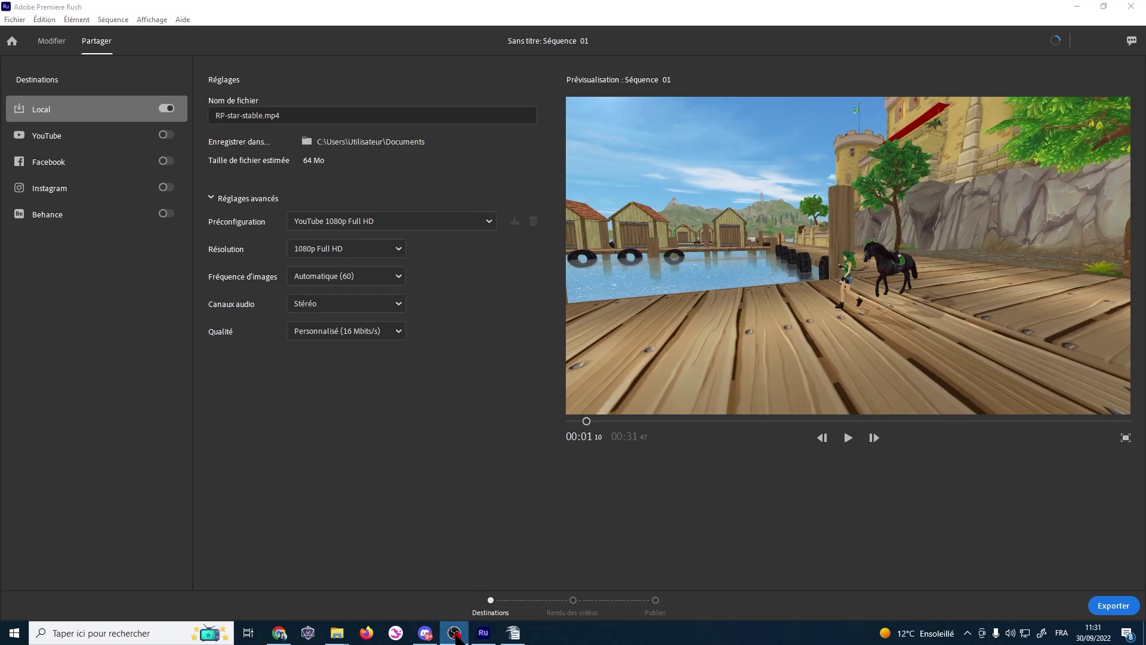